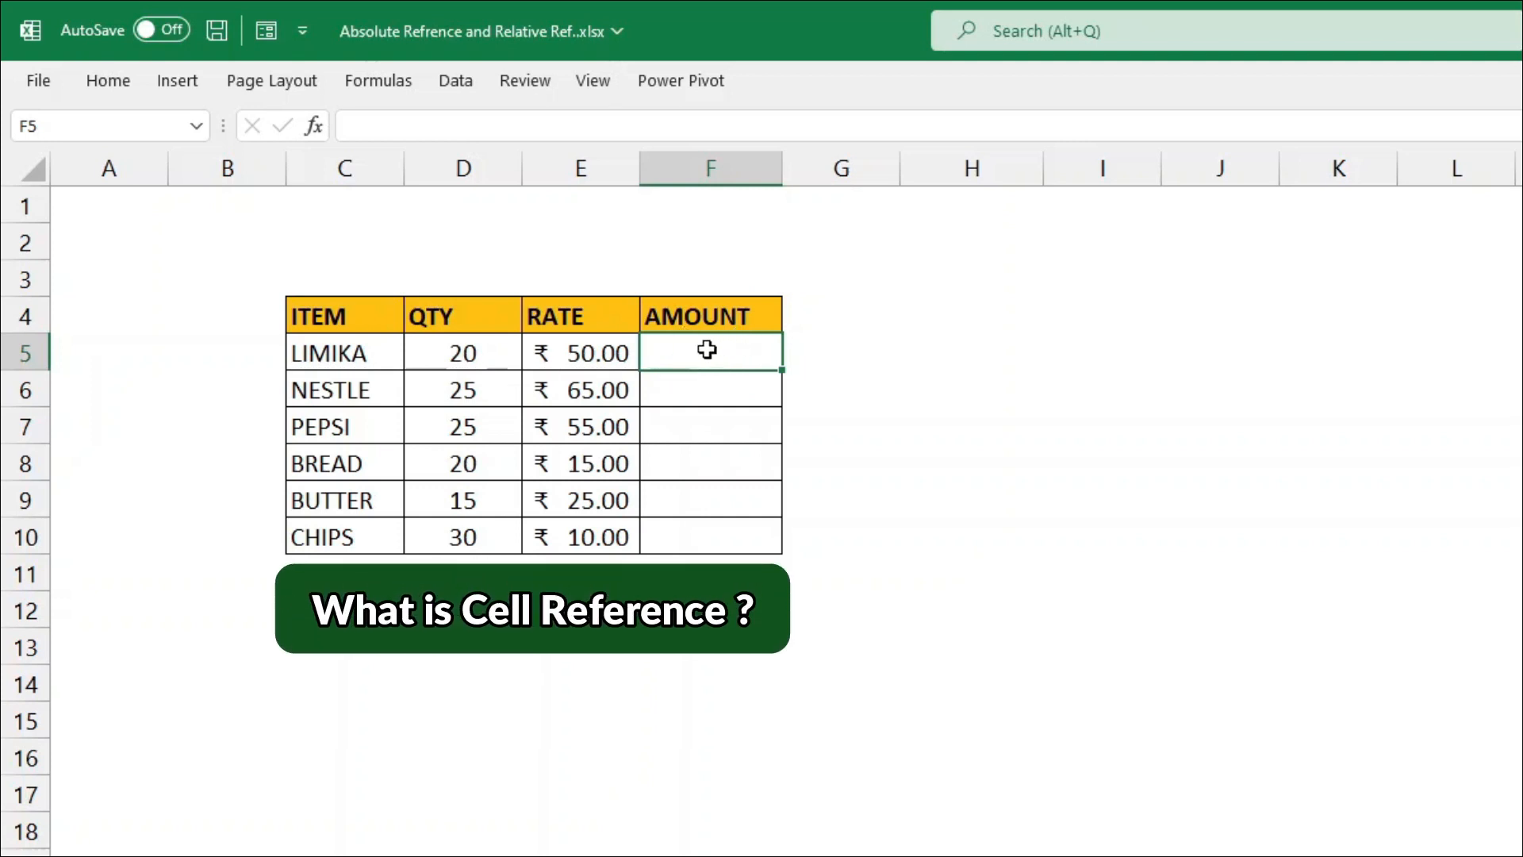
# Step: Enter the formula =D5*E5 in cell F5 to multiply LIMIKA's quantity by its rate
pyautogui.write('=')
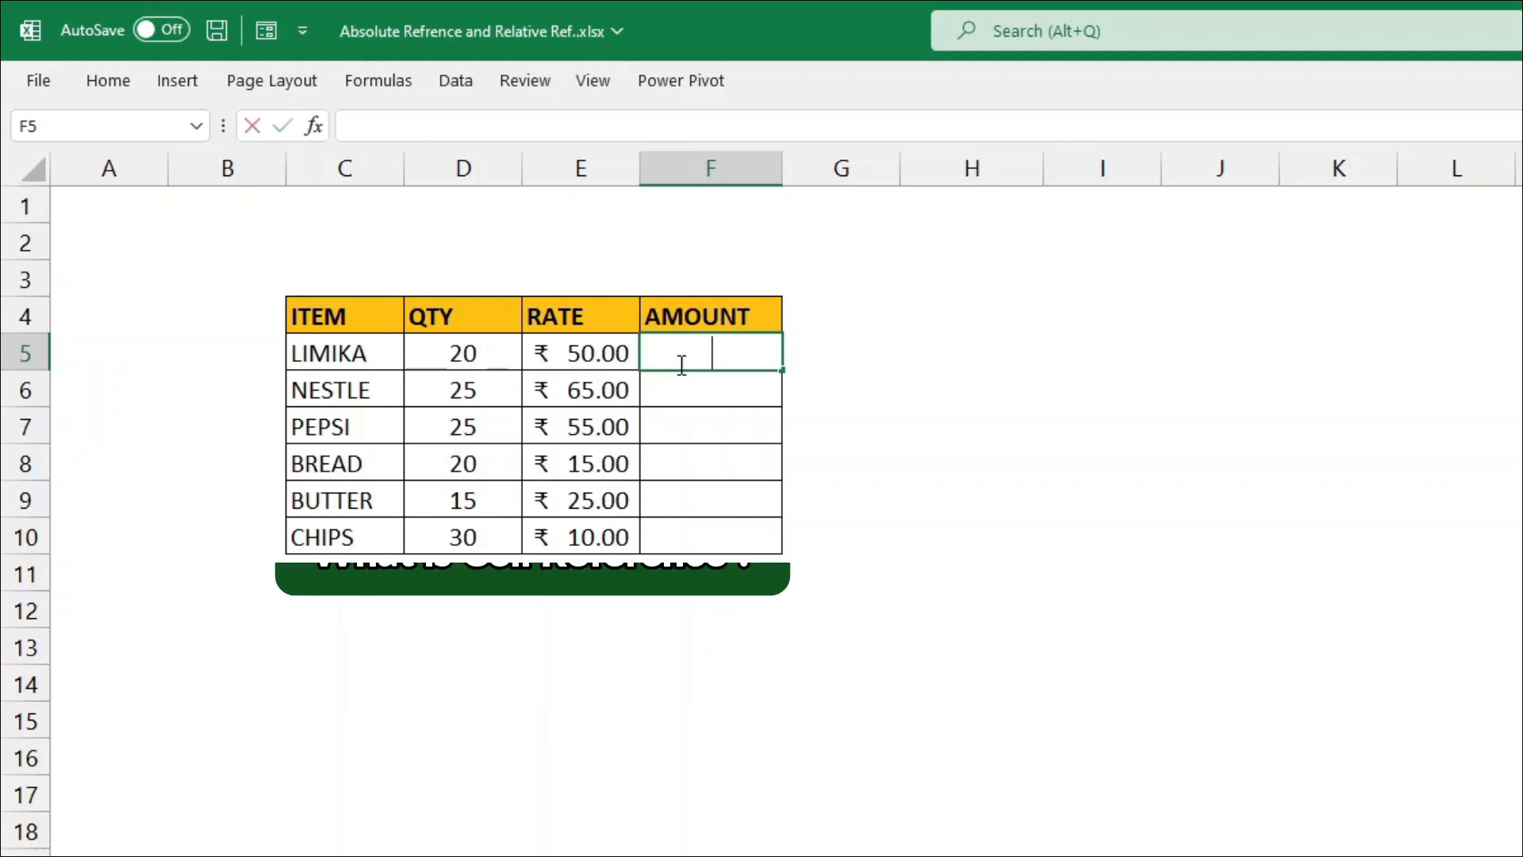
pyautogui.click(468, 352)
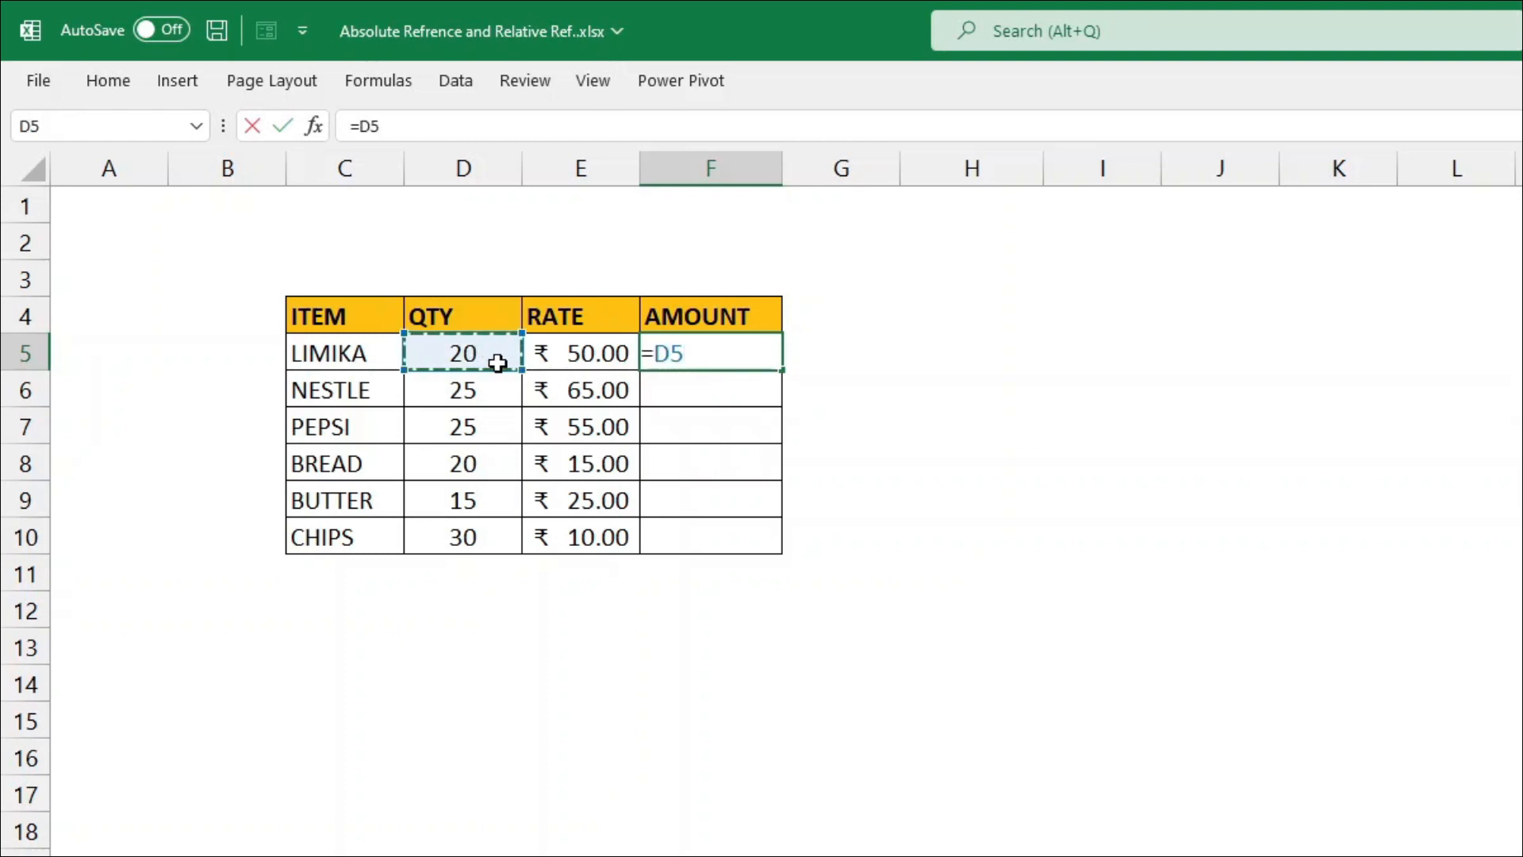
pyautogui.write('*')
pyautogui.click(615, 349)
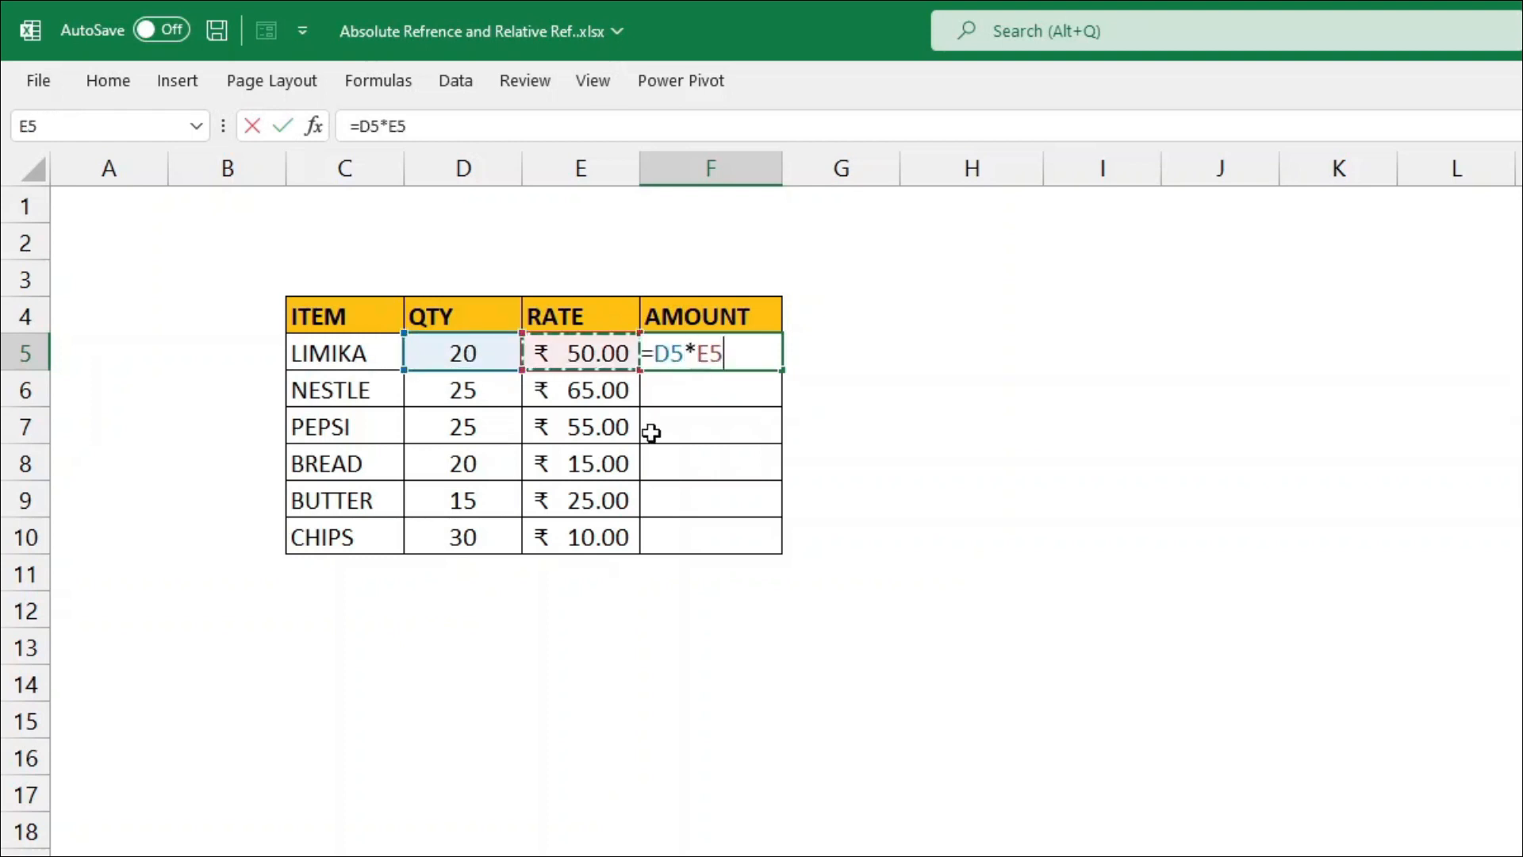
pyautogui.doubleClick(668, 353)
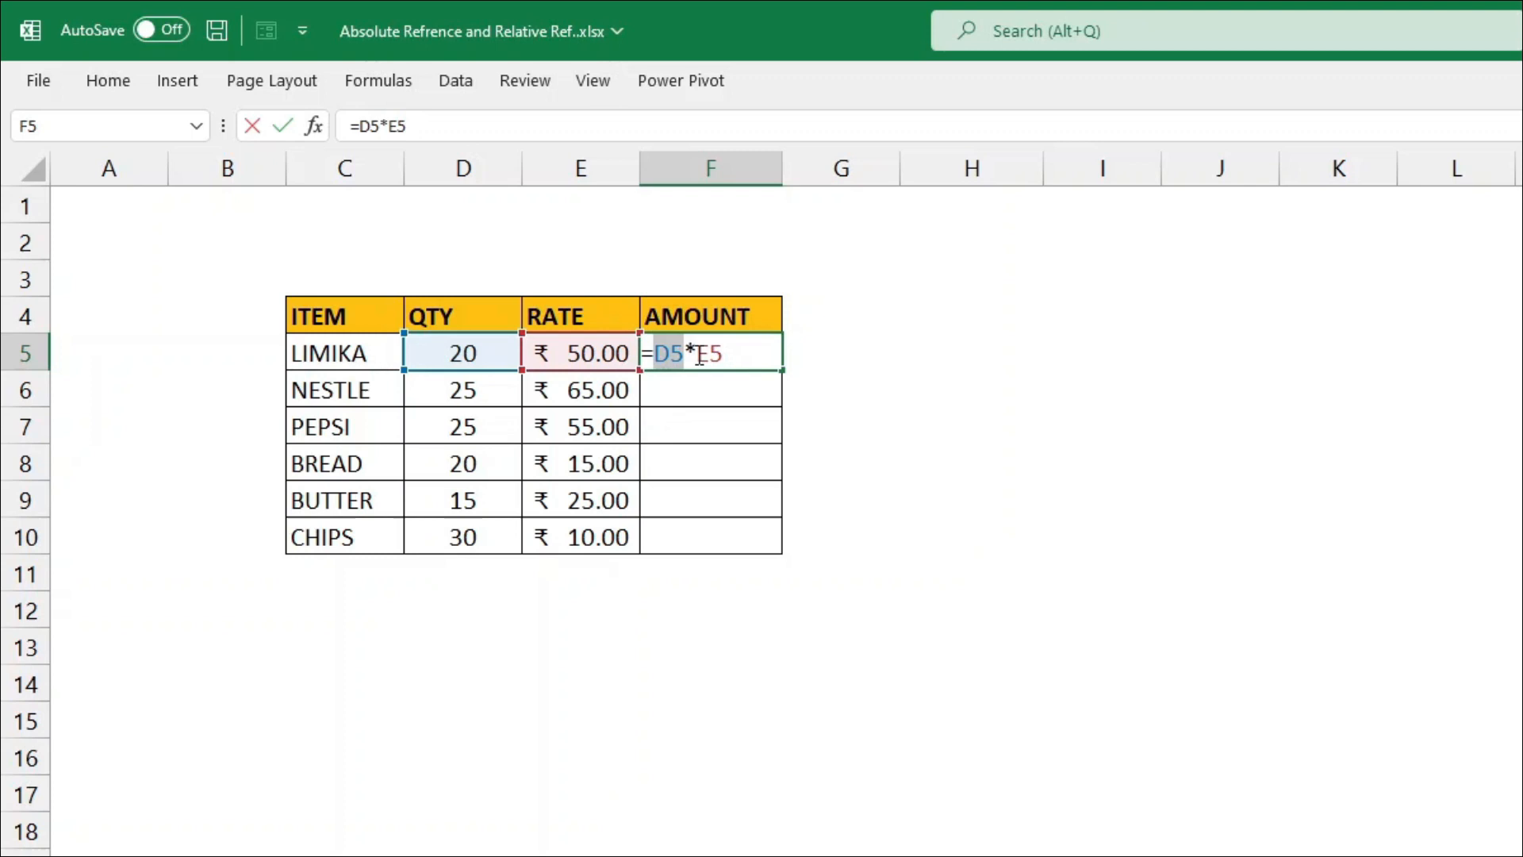
pyautogui.doubleClick(710, 353)
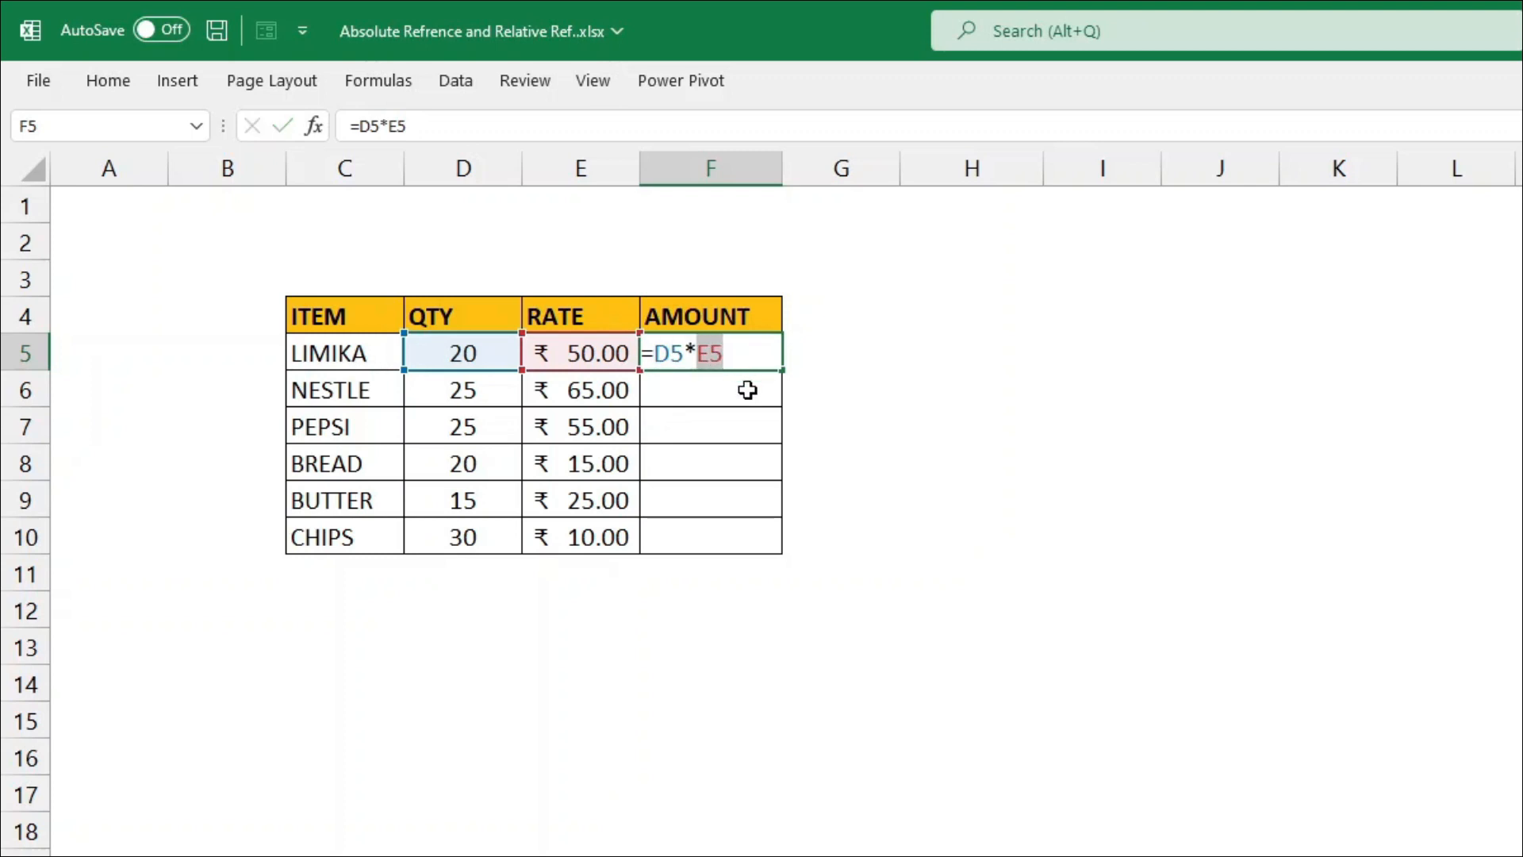
pyautogui.press('Return')
pyautogui.click(729, 355)
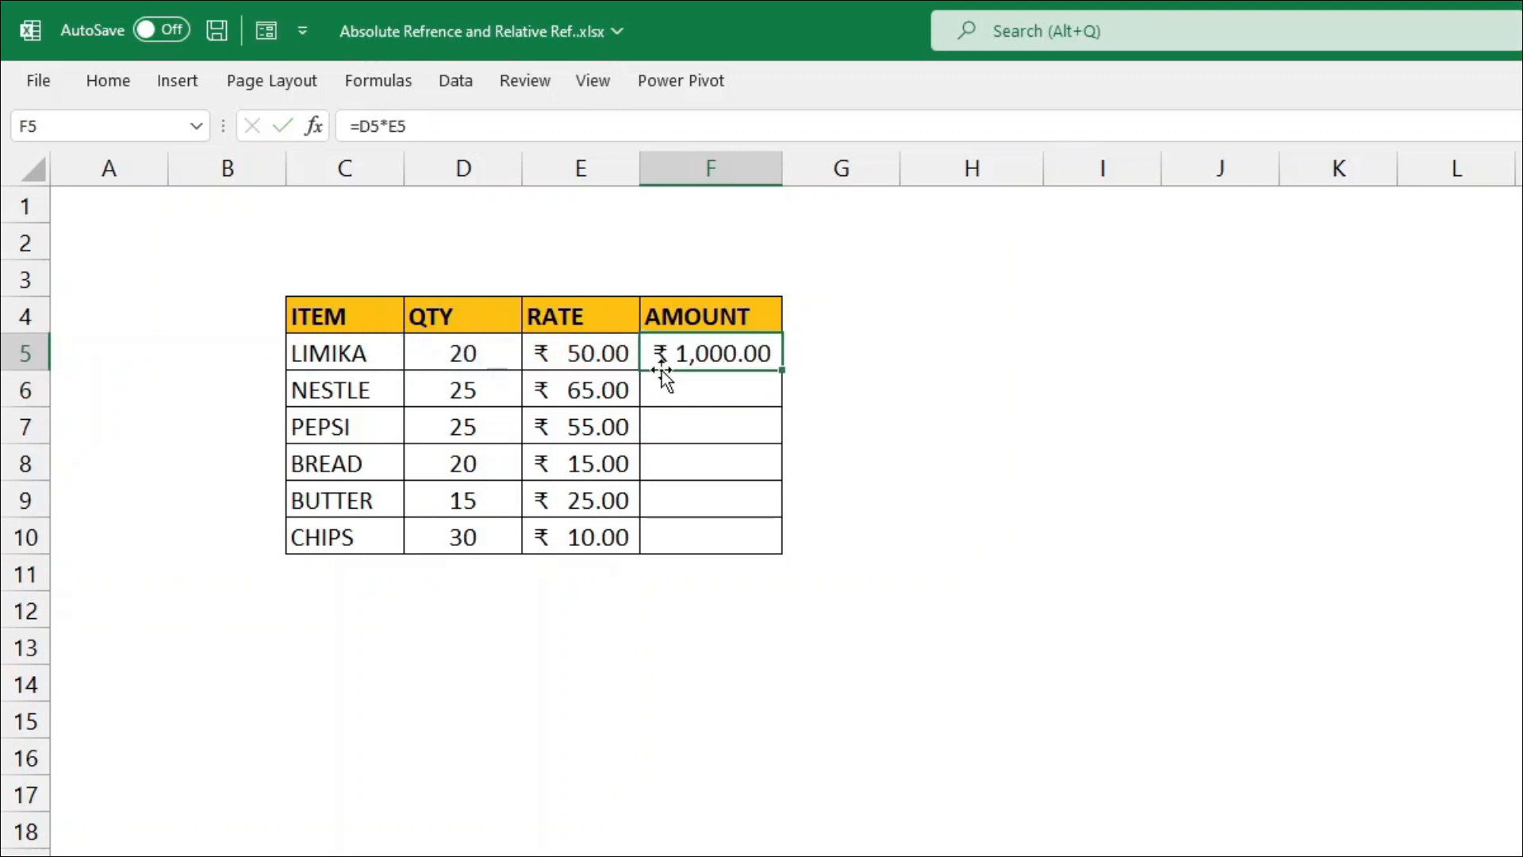
# Step: Switch the D5 reference in F5's formula through $D$5 and D$5 to $D5, and commit =$D5*E5
pyautogui.doubleClick(718, 355)
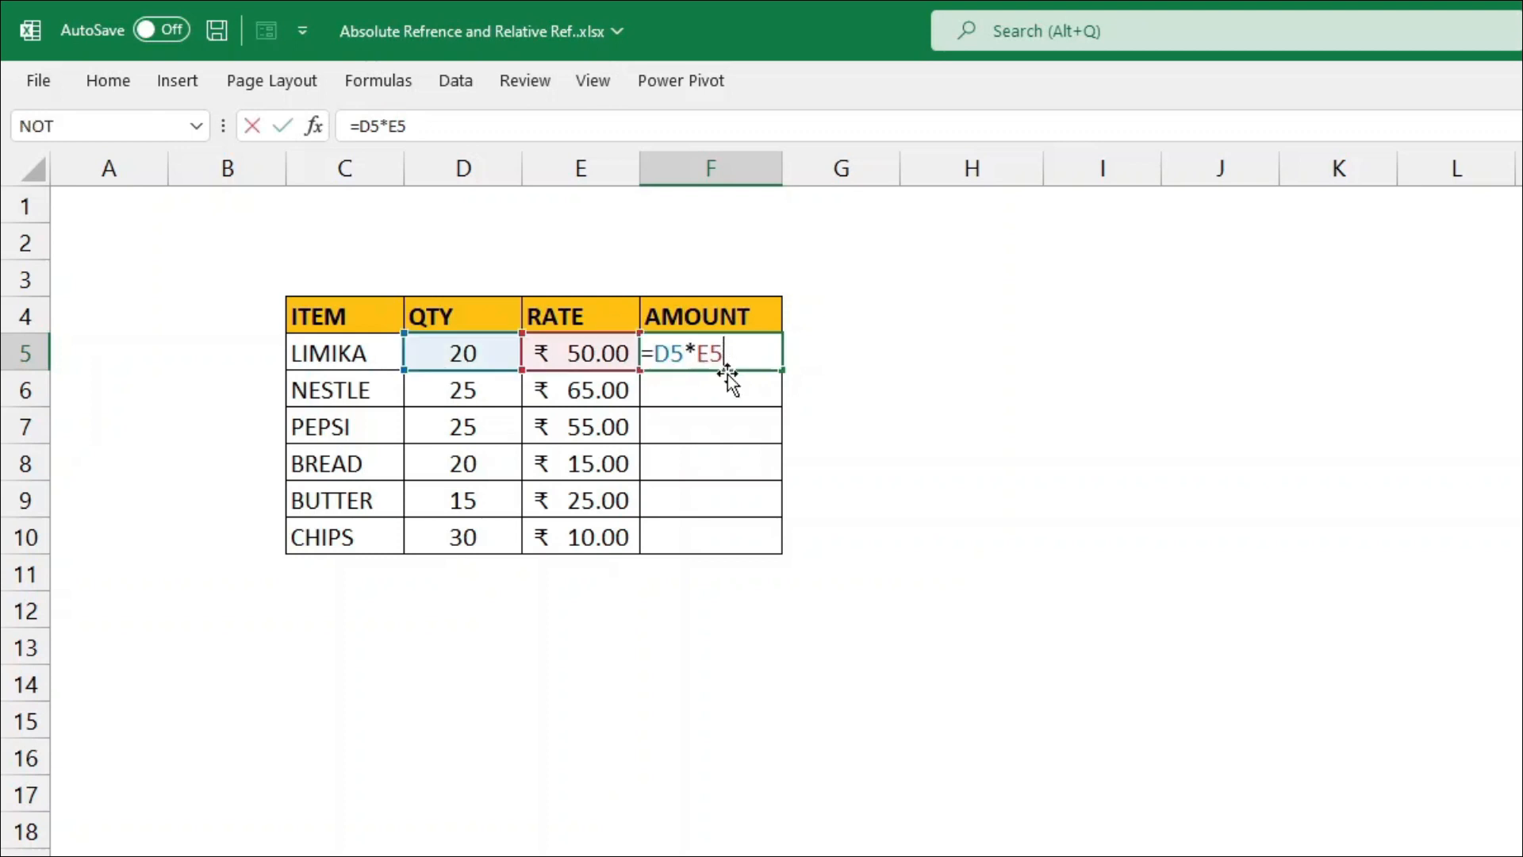
pyautogui.moveTo(659, 353); pyautogui.dragTo(684, 353)
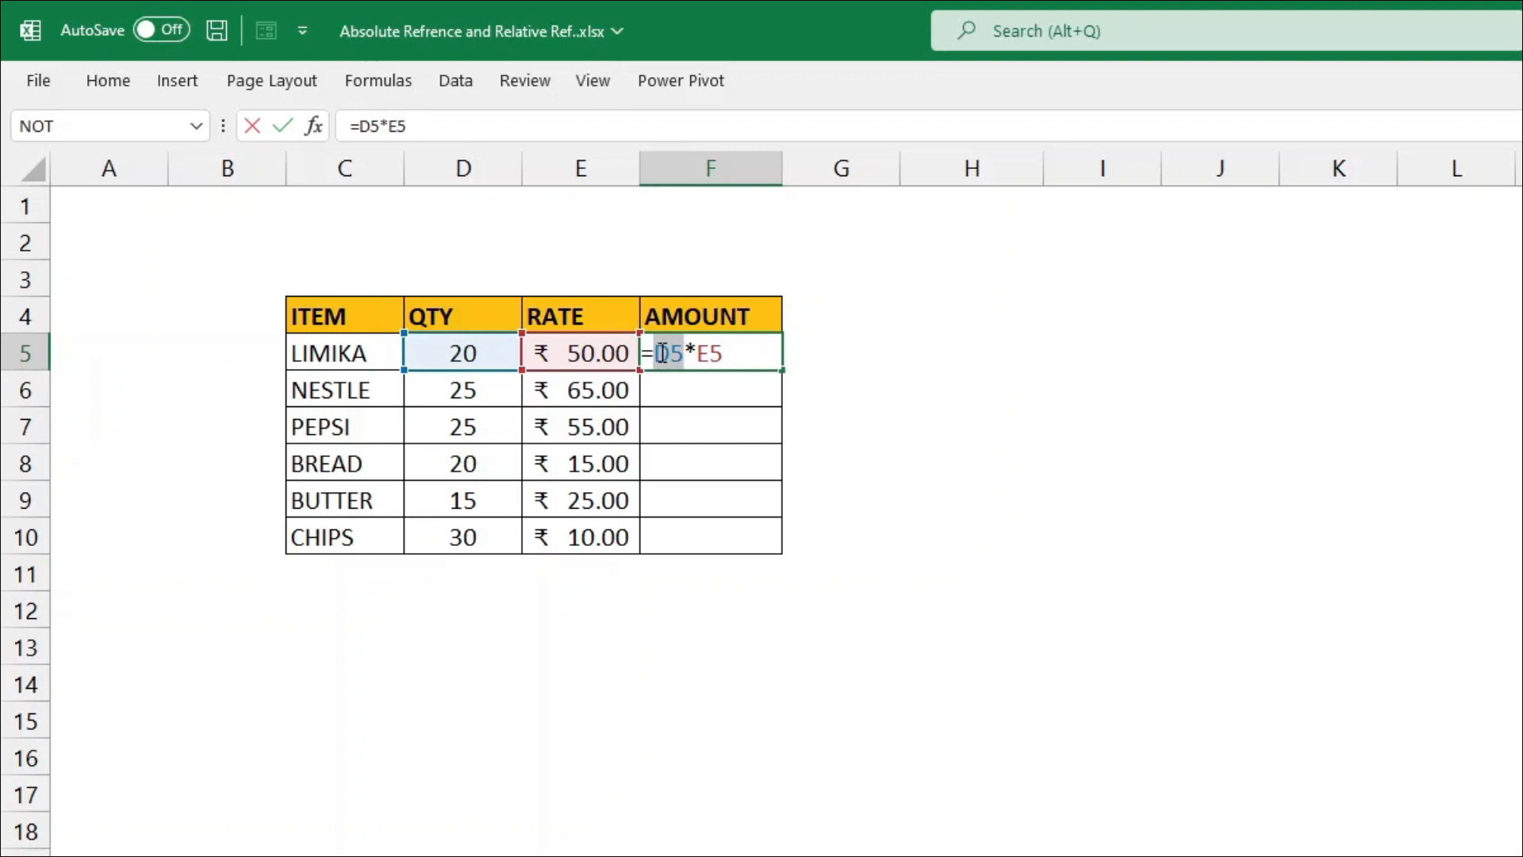
pyautogui.moveTo(696, 351); pyautogui.dragTo(656, 350)
pyautogui.click(676, 355)
pyautogui.press('F4')
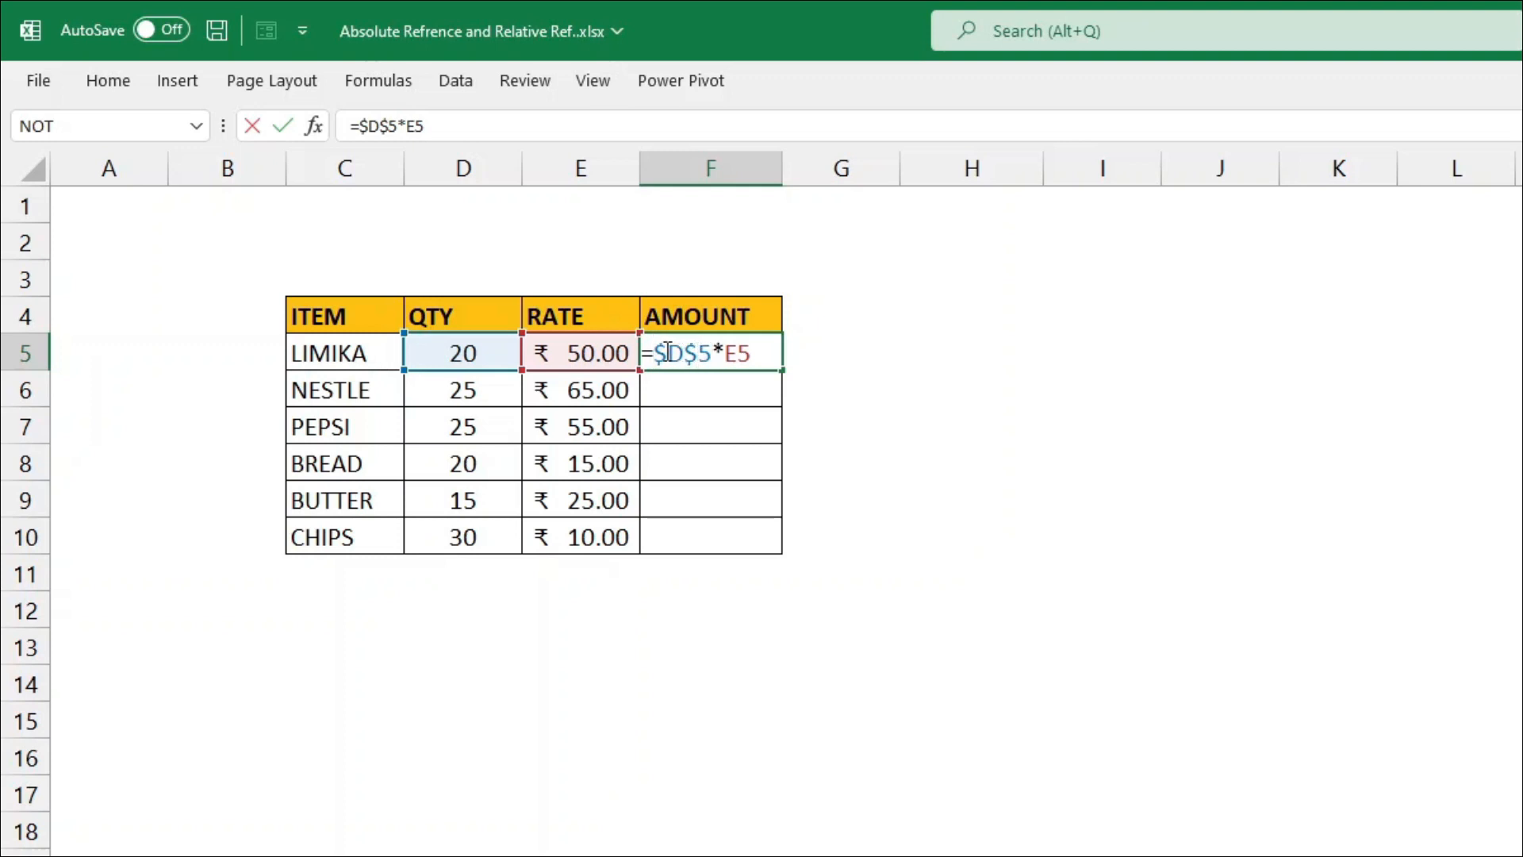
pyautogui.click(687, 355)
pyautogui.press('F4')
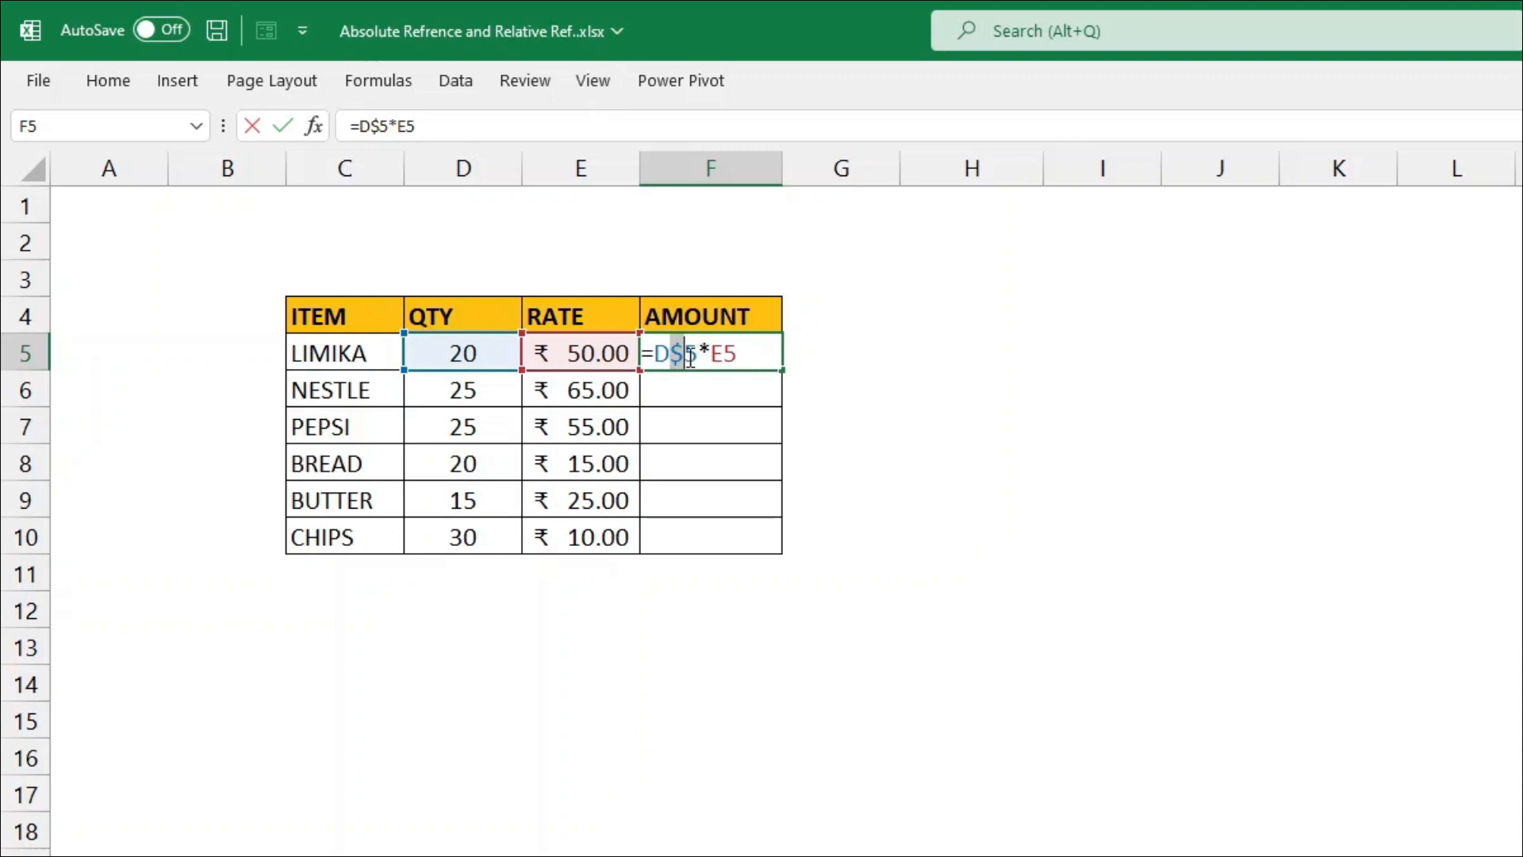
pyautogui.press('F4')
pyautogui.click(682, 355)
pyautogui.moveTo(688, 357); pyautogui.dragTo(699, 354)
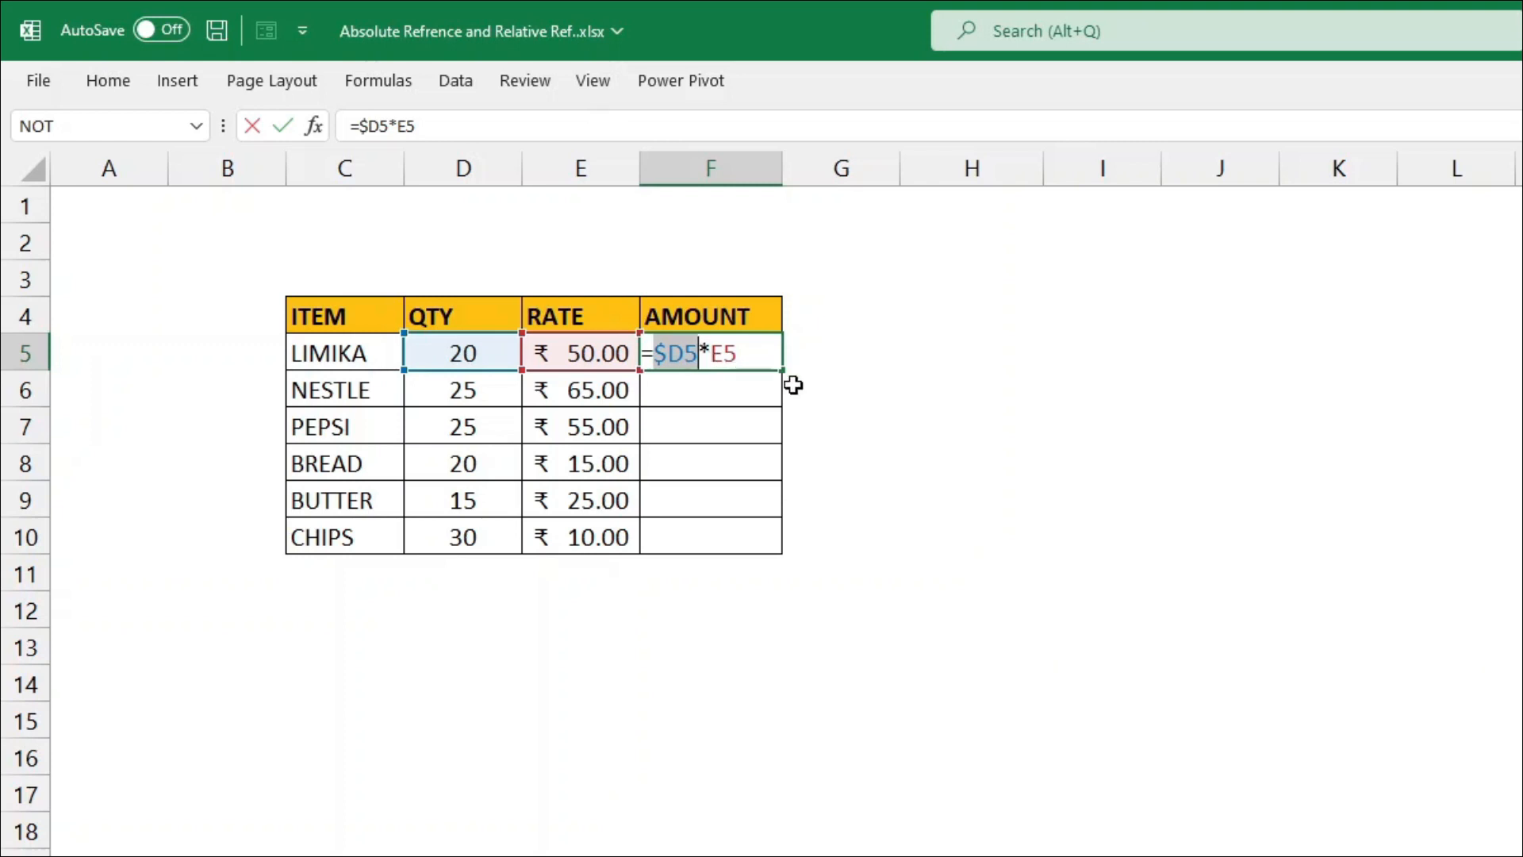
pyautogui.press('Return')
# Step: Replace the formula in F5 with =D5*E5 and fill it down the AMOUNT column through F10
pyautogui.click(727, 354)
pyautogui.press('Delete')
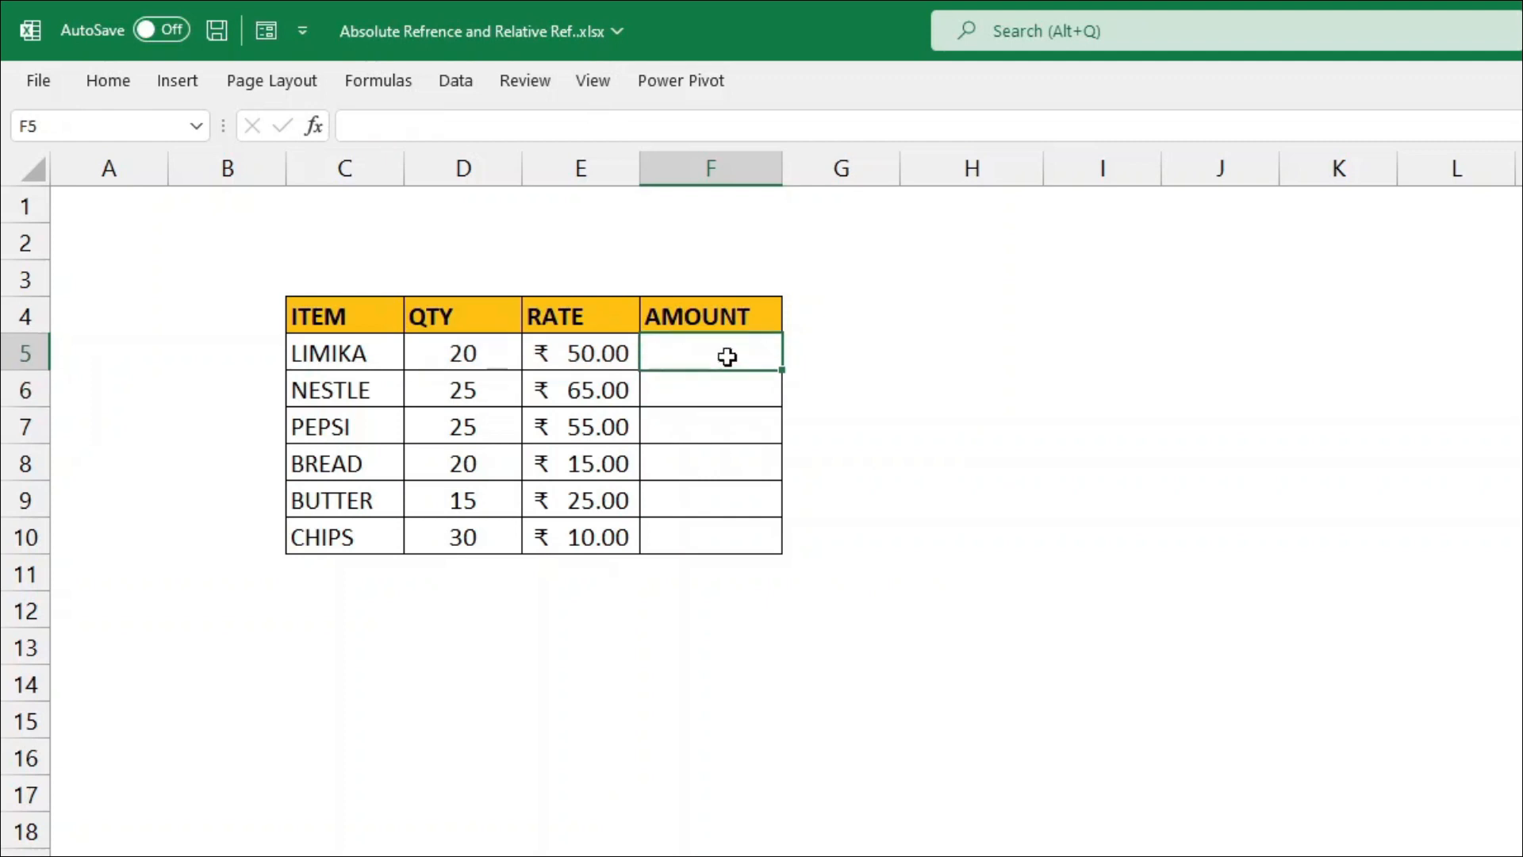
pyautogui.write('=')
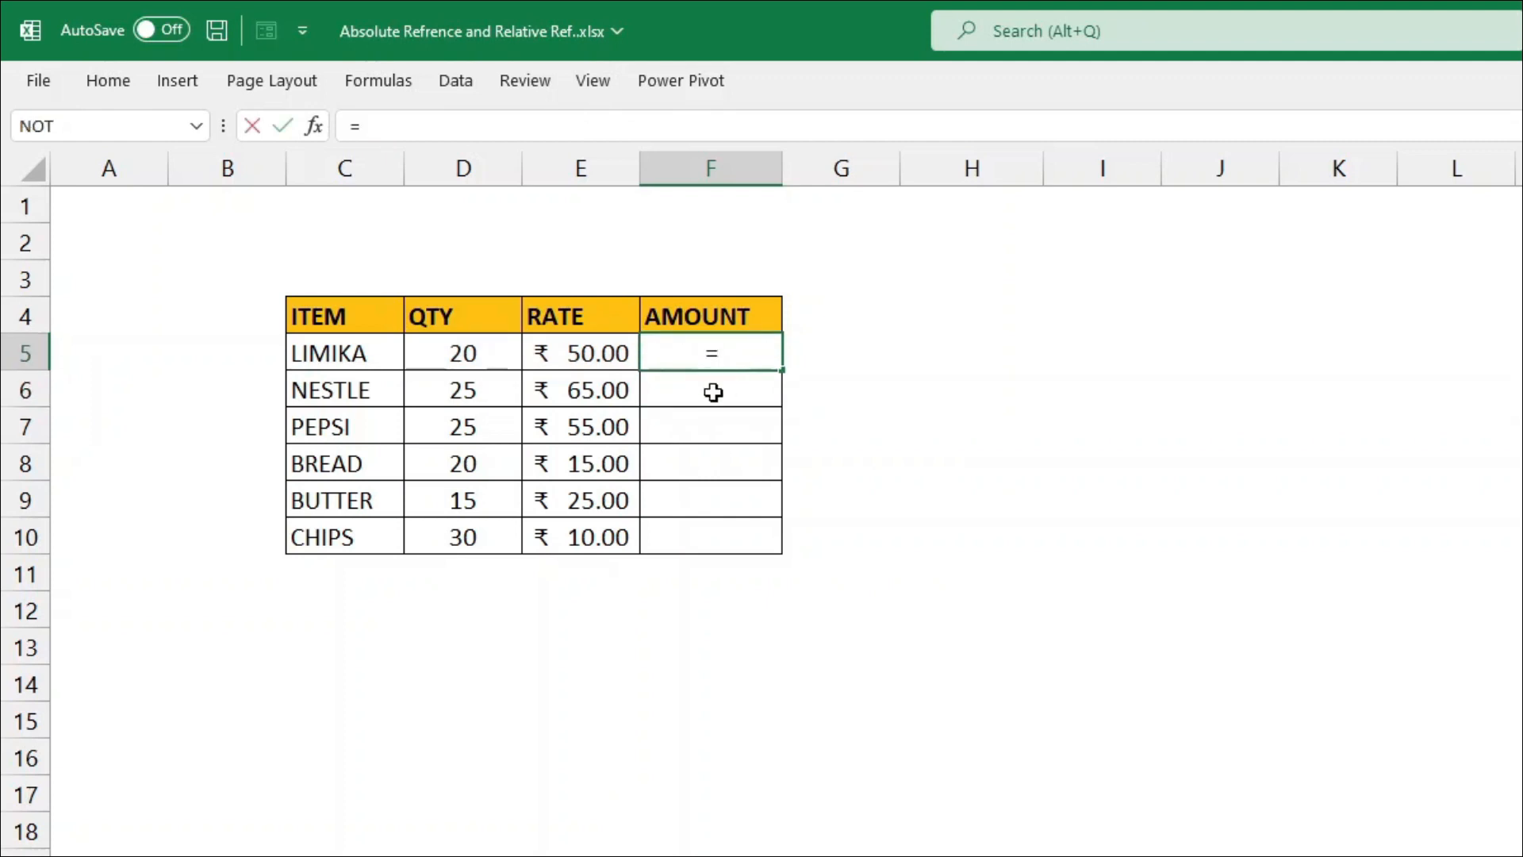
pyautogui.click(477, 351)
pyautogui.write('*')
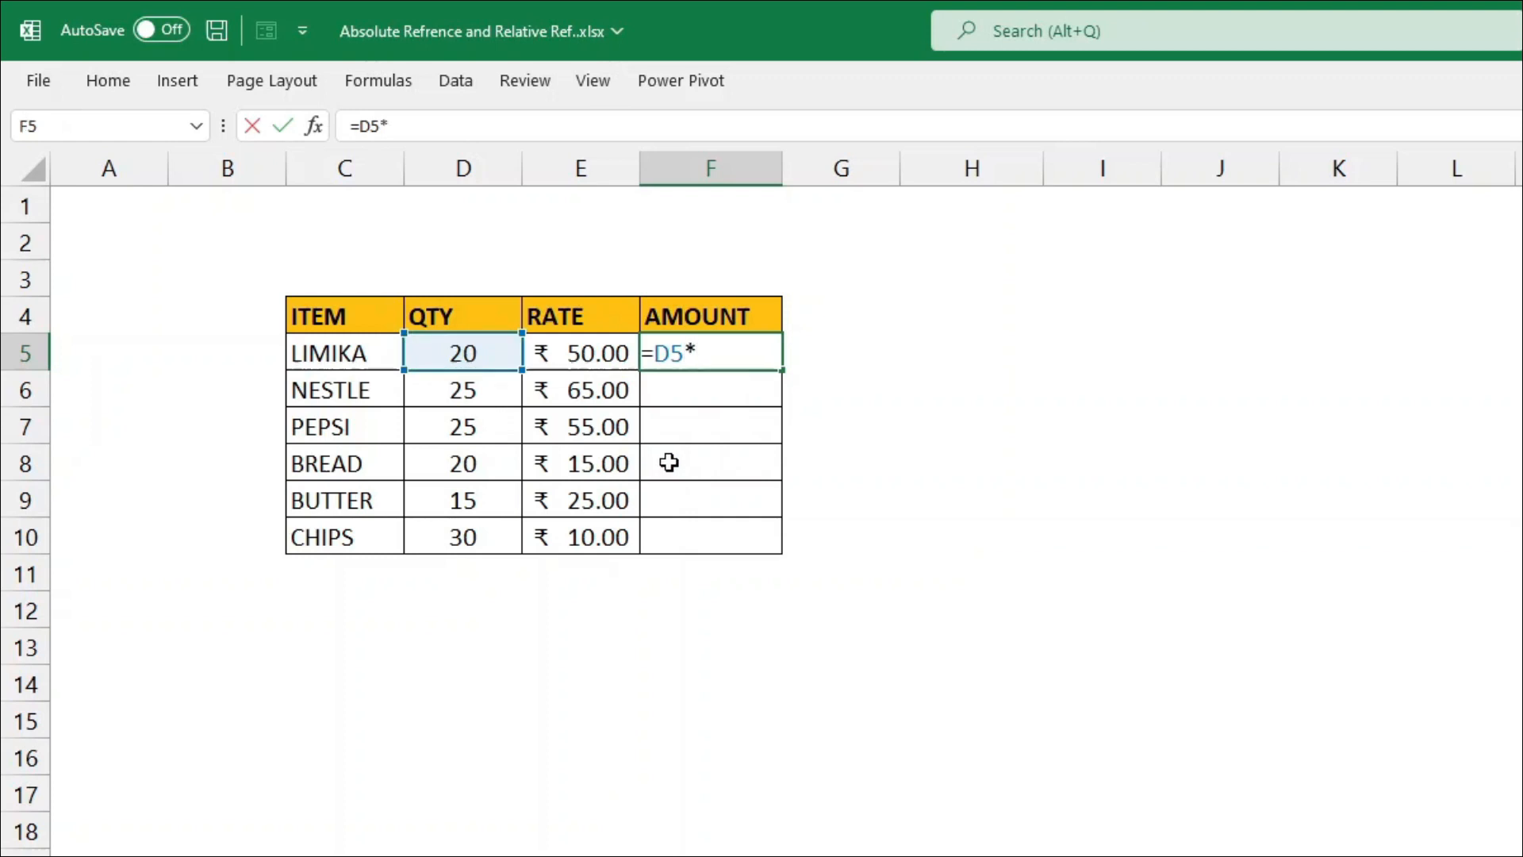
pyautogui.click(607, 353)
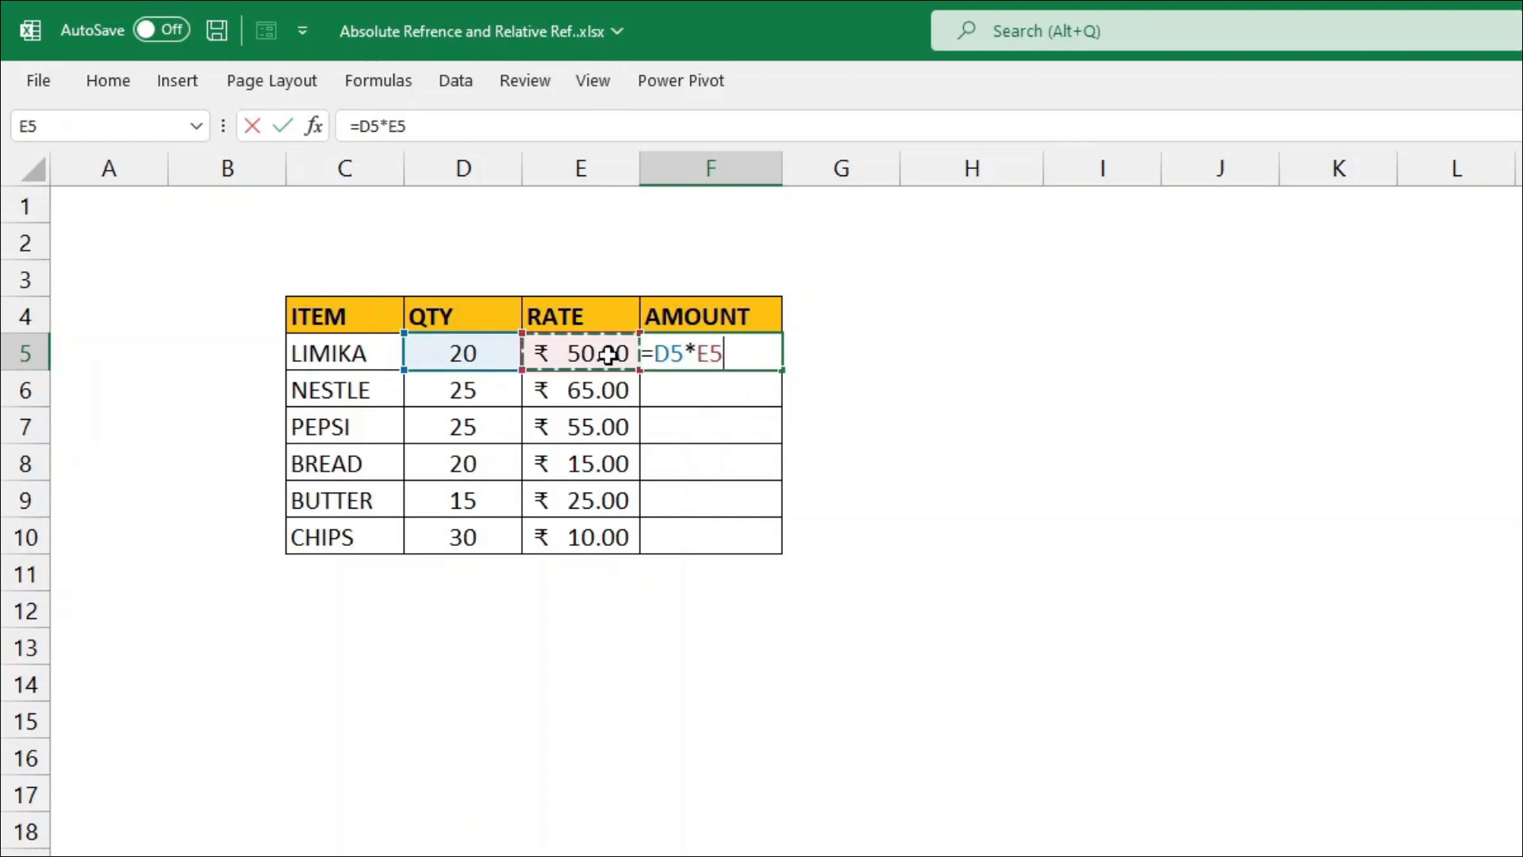
pyautogui.press('Return')
pyautogui.click(695, 355)
pyautogui.moveTo(782, 372); pyautogui.dragTo(778, 552)
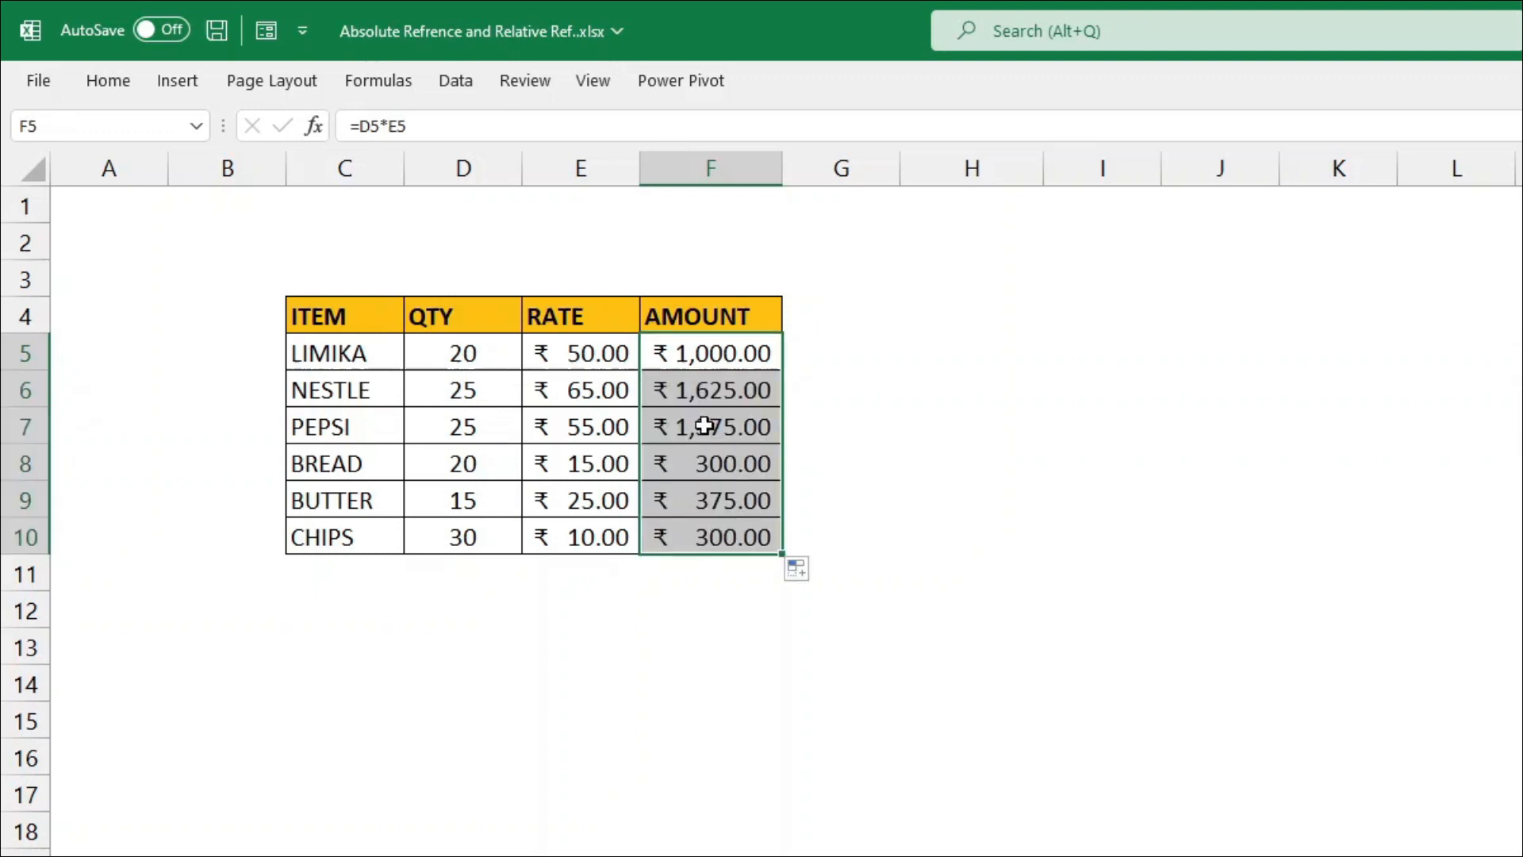
# Step: Examine the cell references in the filled formulas for NESTLE and PEPSI in F6 and F7
pyautogui.click(706, 390)
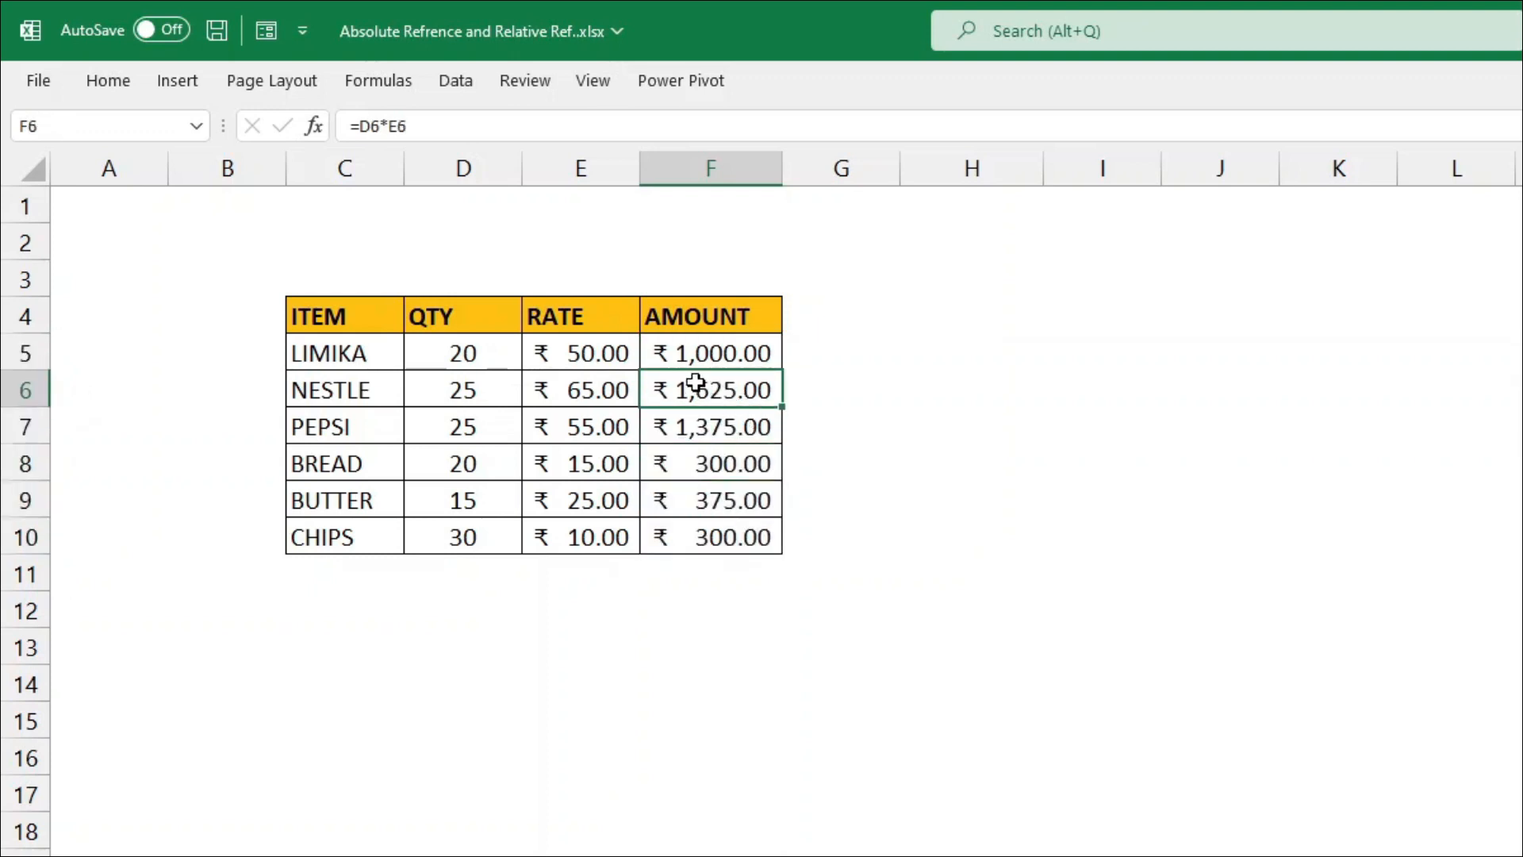
pyautogui.doubleClick(695, 383)
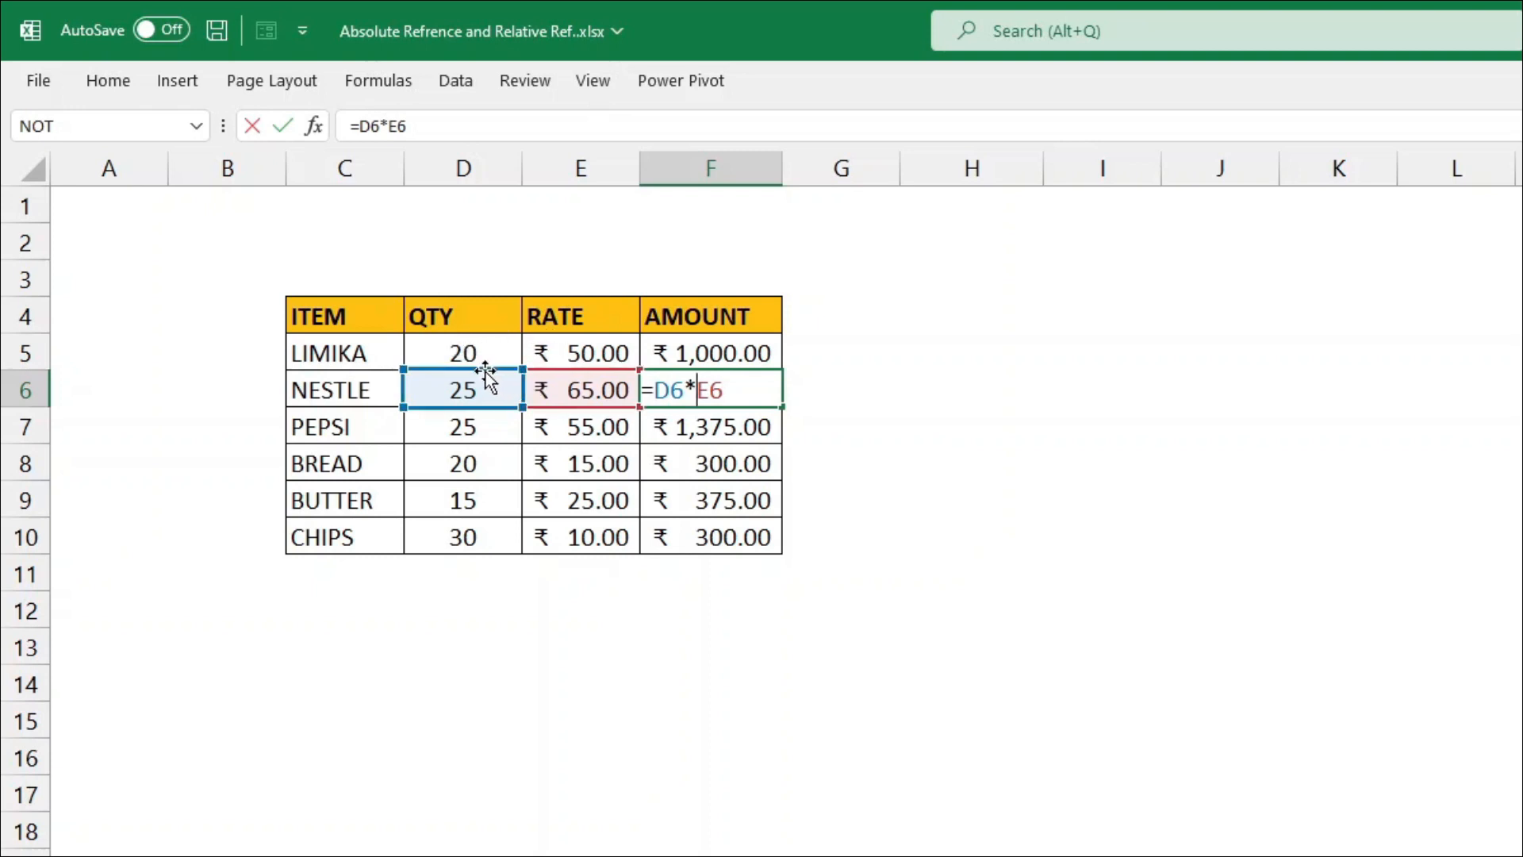
pyautogui.moveTo(653, 390)
pyautogui.mouseDown()
pyautogui.moveTo(688, 391)
pyautogui.moveTo(658, 390)
pyautogui.mouseUp()
pyautogui.click(673, 391)
pyautogui.doubleClick(703, 388)
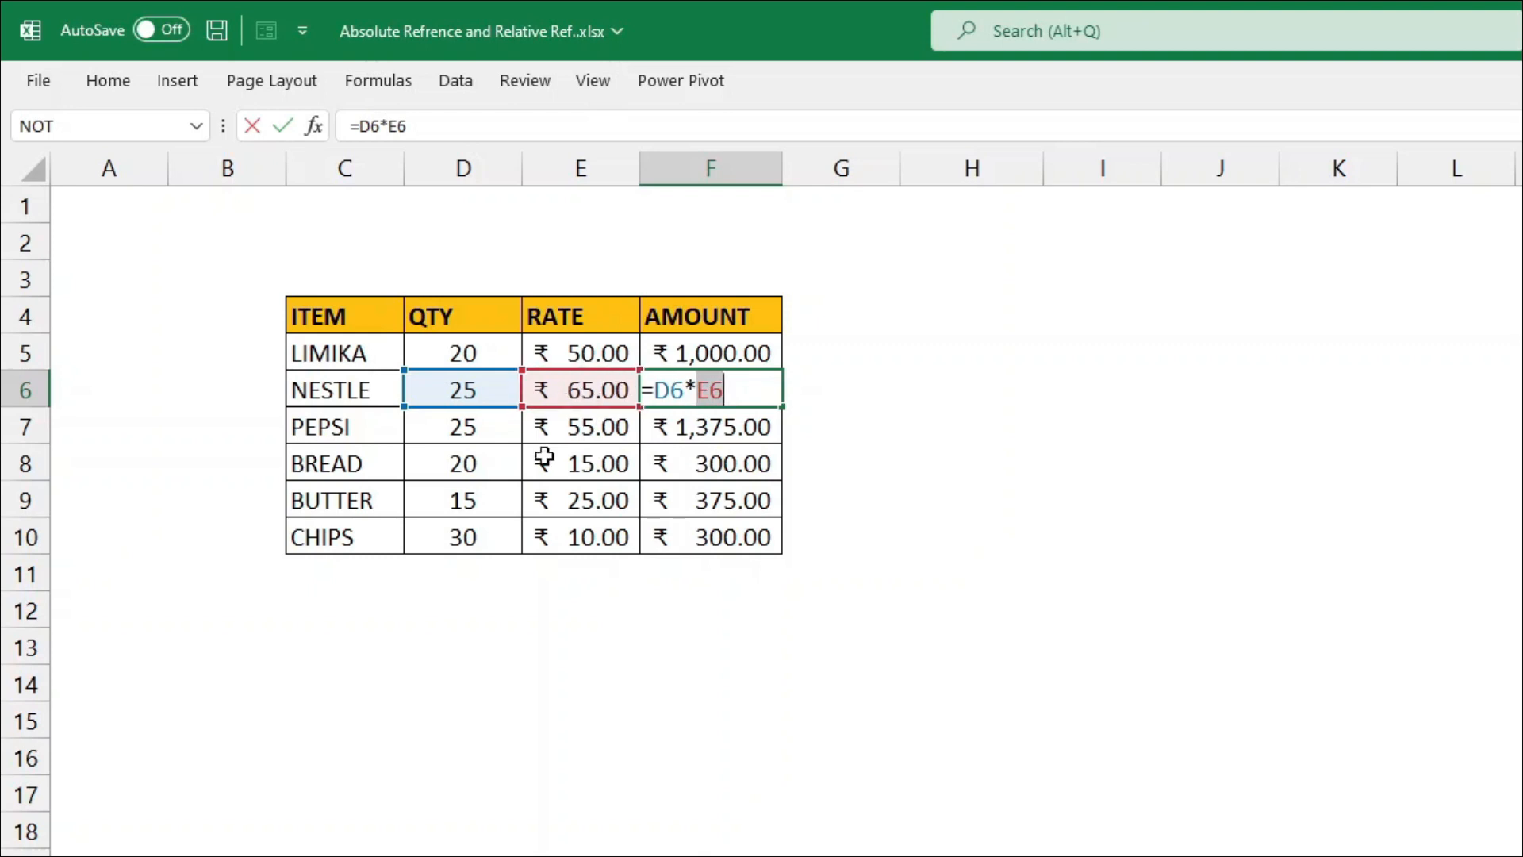
pyautogui.press('Return')
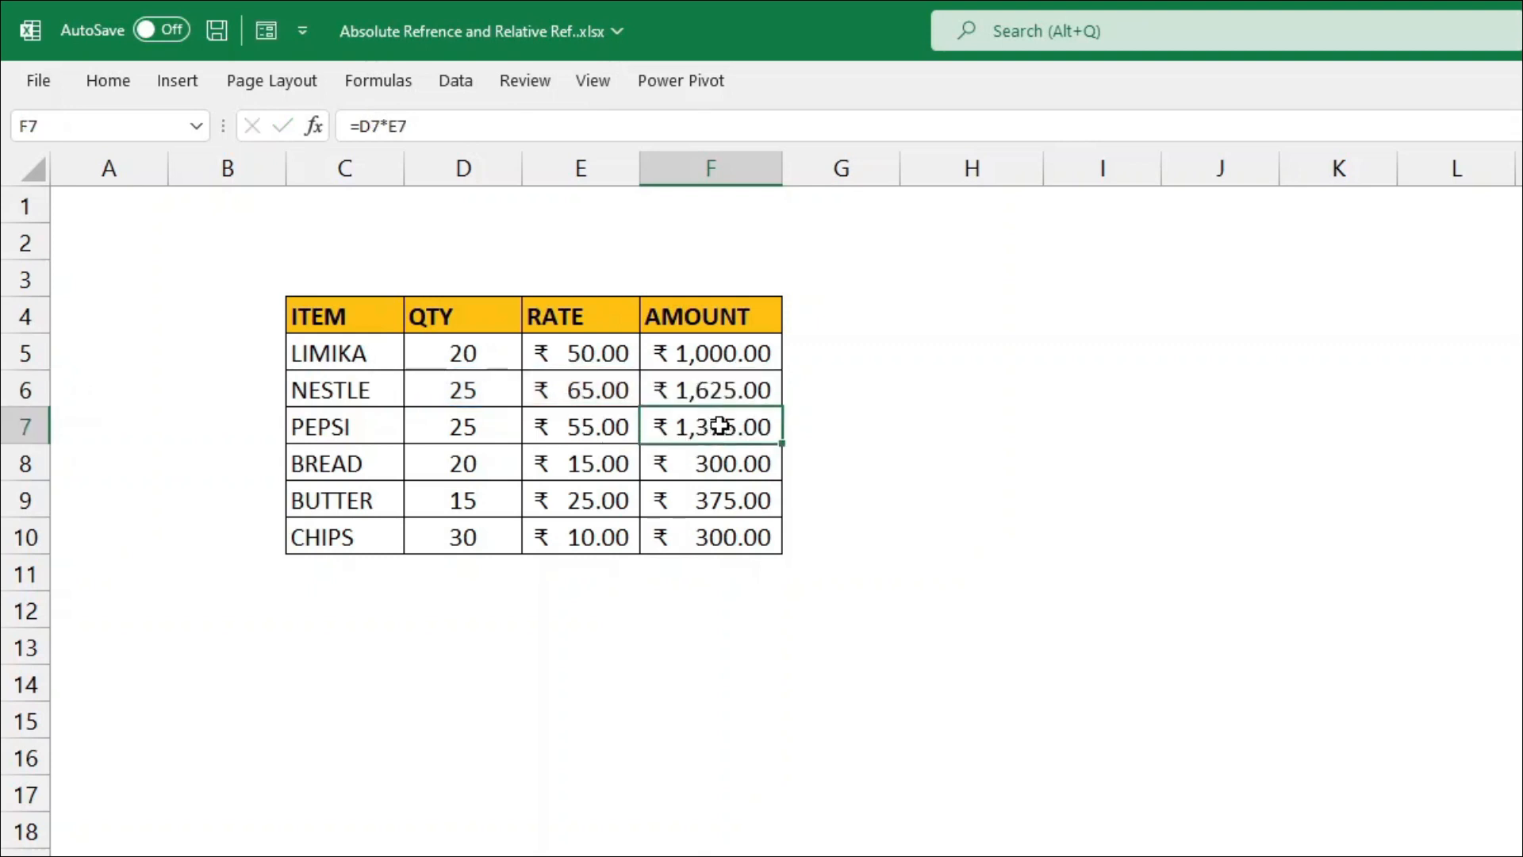
pyautogui.doubleClick(723, 426)
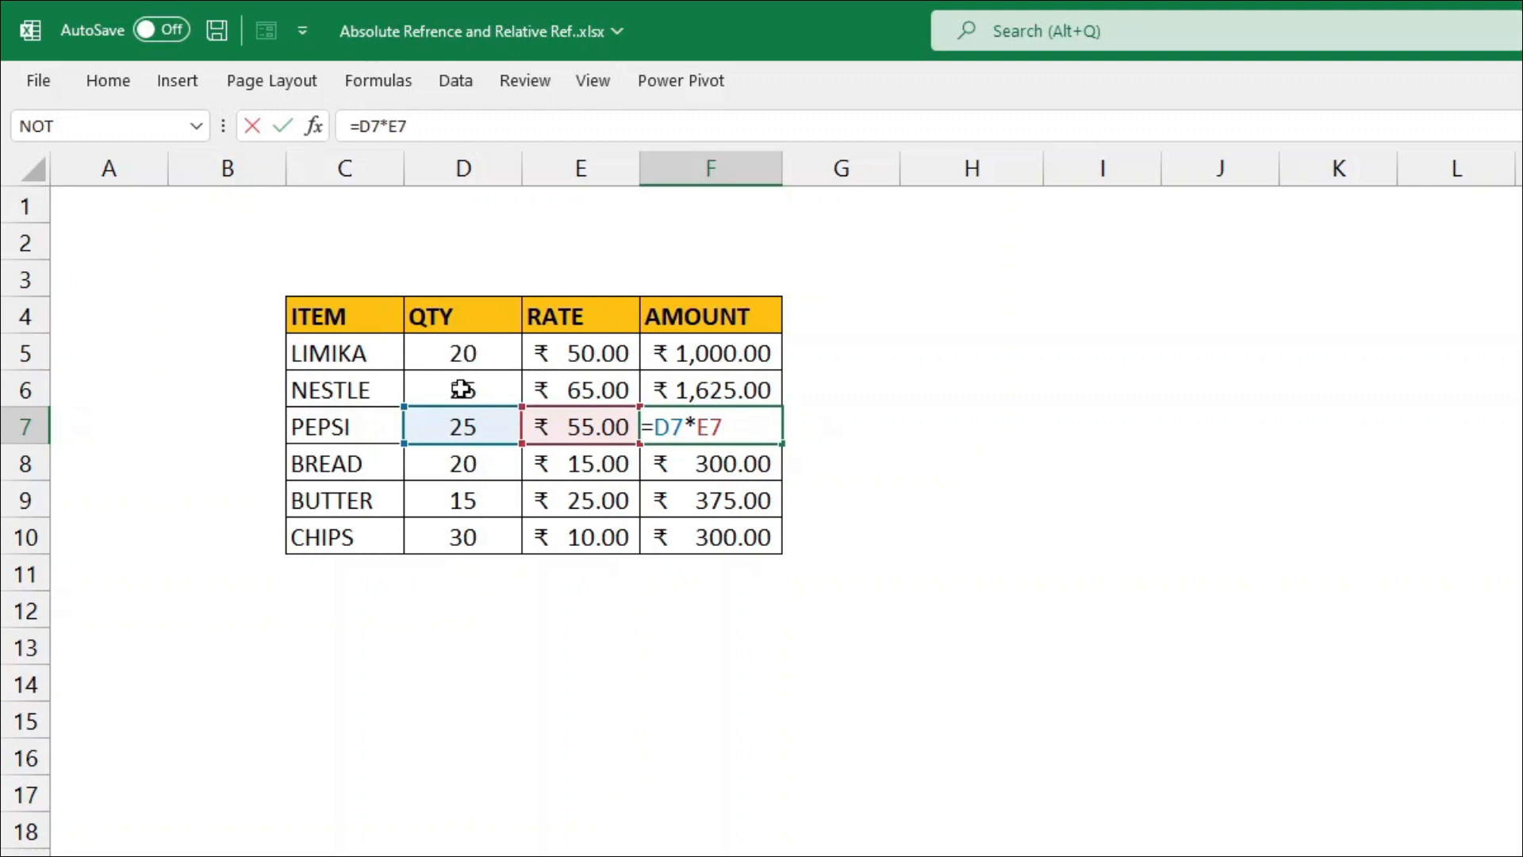
pyautogui.press('Return')
# Step: Compare the relative references in the AMOUNT formulas row by row from F5 to F8
pyautogui.doubleClick(725, 353)
pyautogui.doubleClick(683, 353)
pyautogui.doubleClick(708, 353)
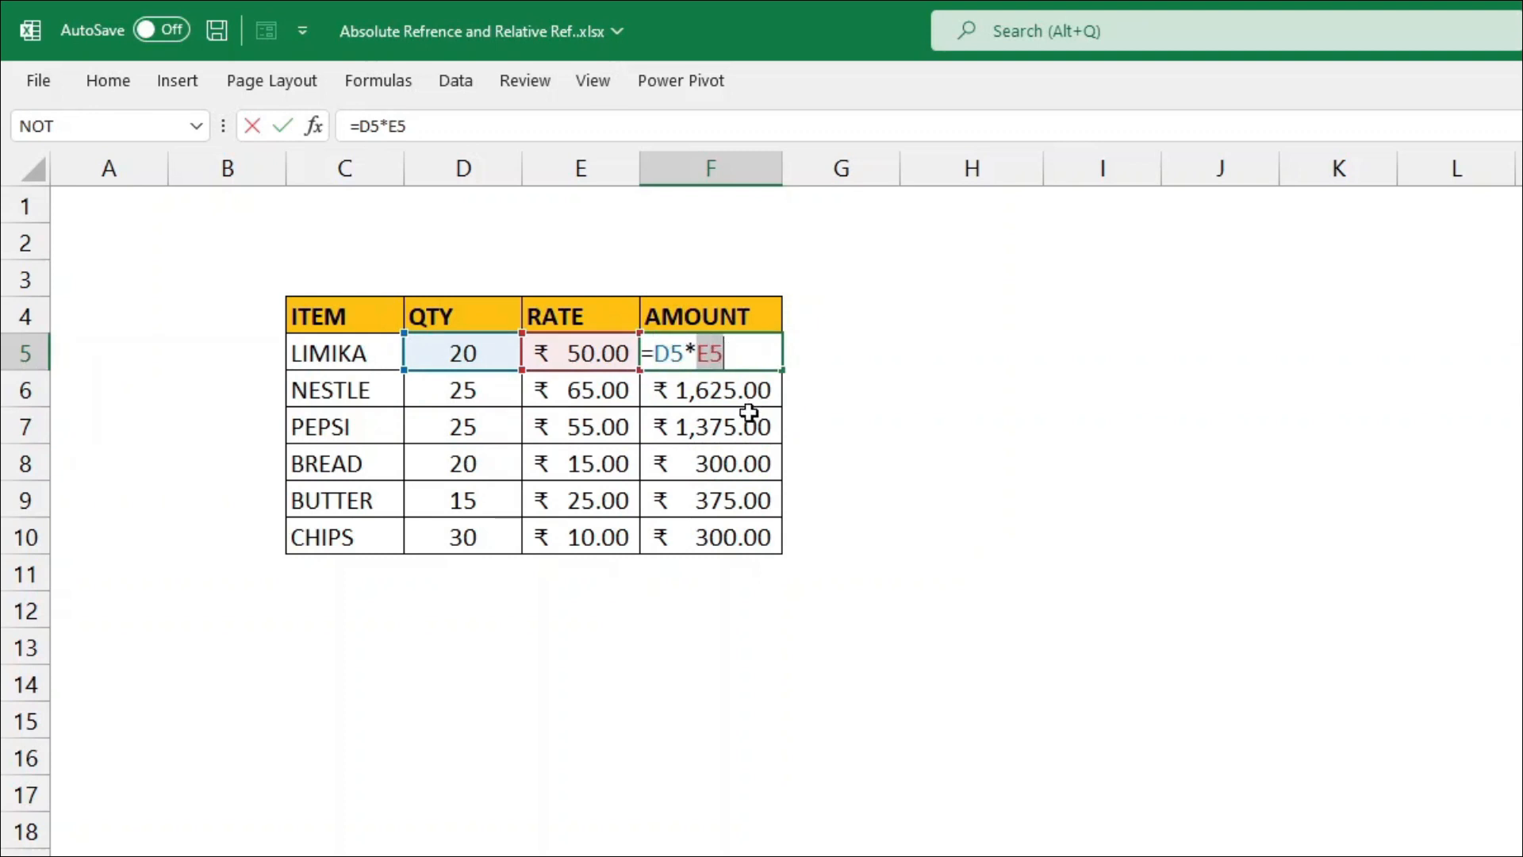
pyautogui.press('Escape')
pyautogui.click(720, 382)
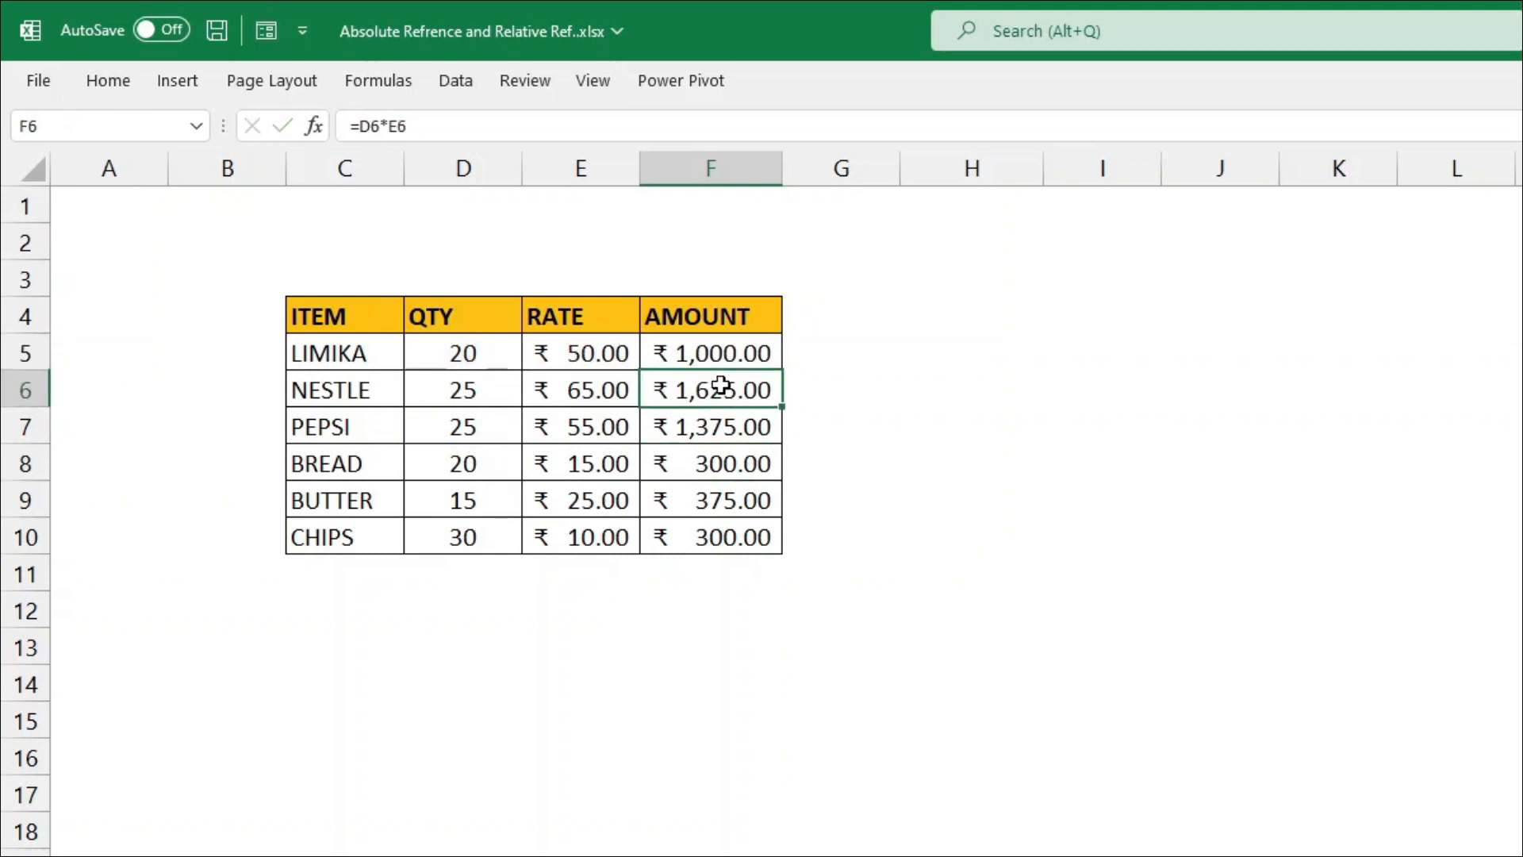
pyautogui.click(720, 412)
pyautogui.doubleClick(720, 397)
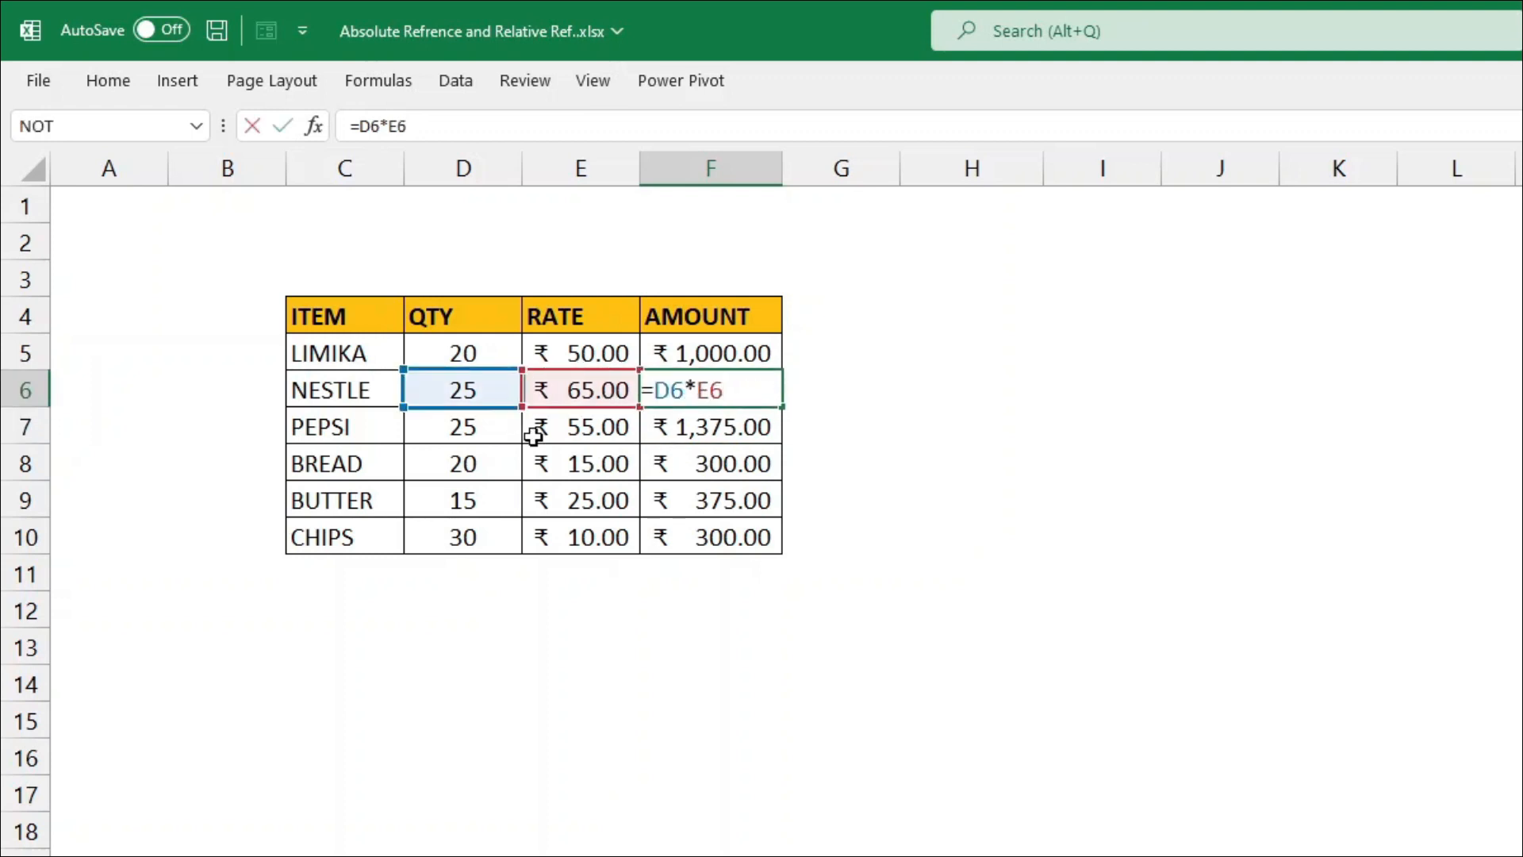
pyautogui.press('Escape')
pyautogui.click(720, 429)
pyautogui.doubleClick(720, 429)
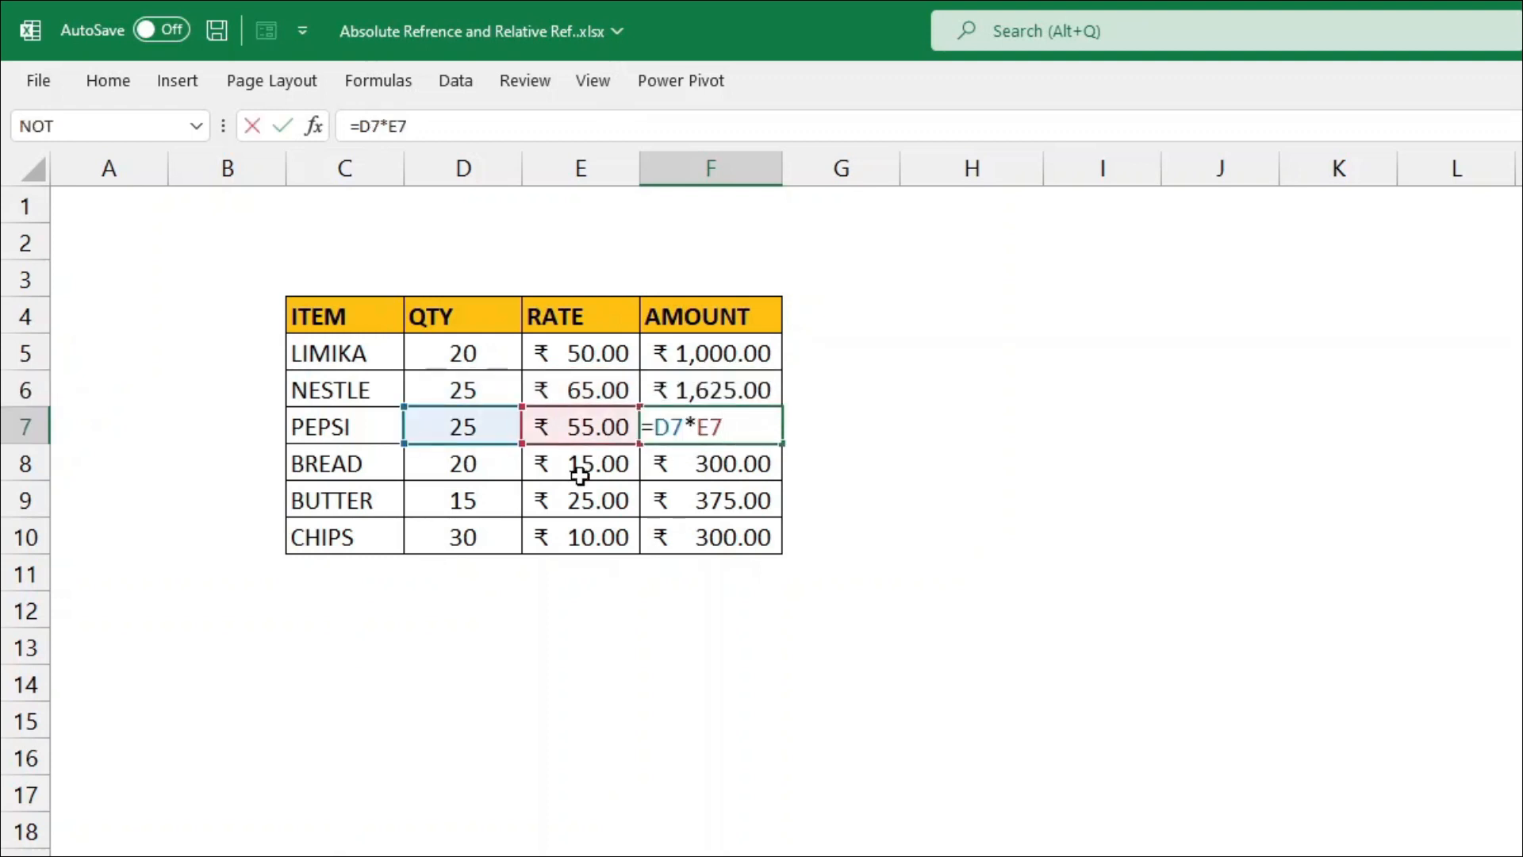
pyautogui.press('Escape')
pyautogui.doubleClick(709, 466)
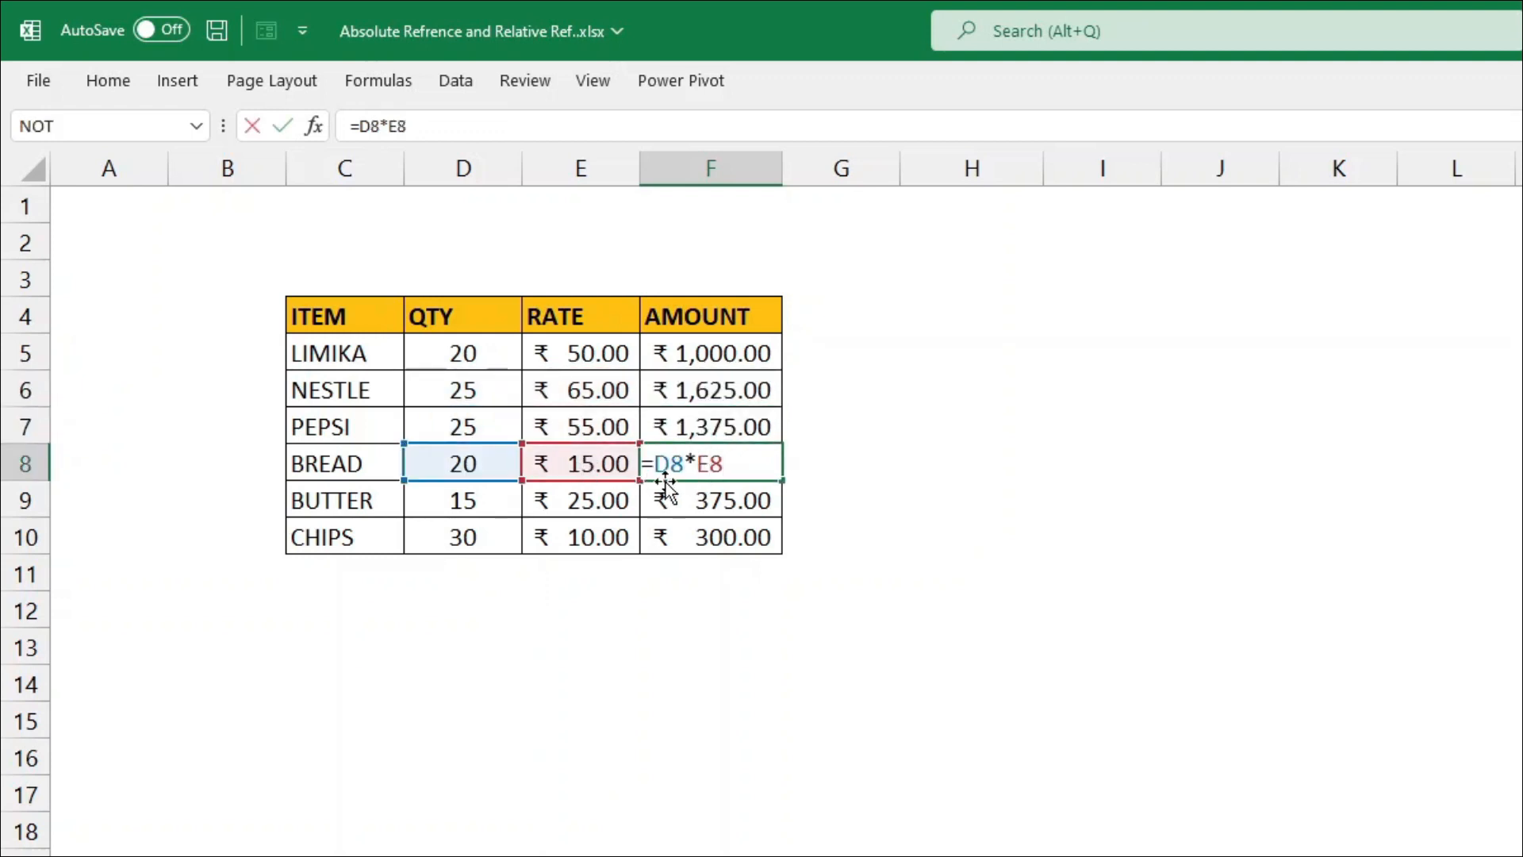
pyautogui.click(698, 486)
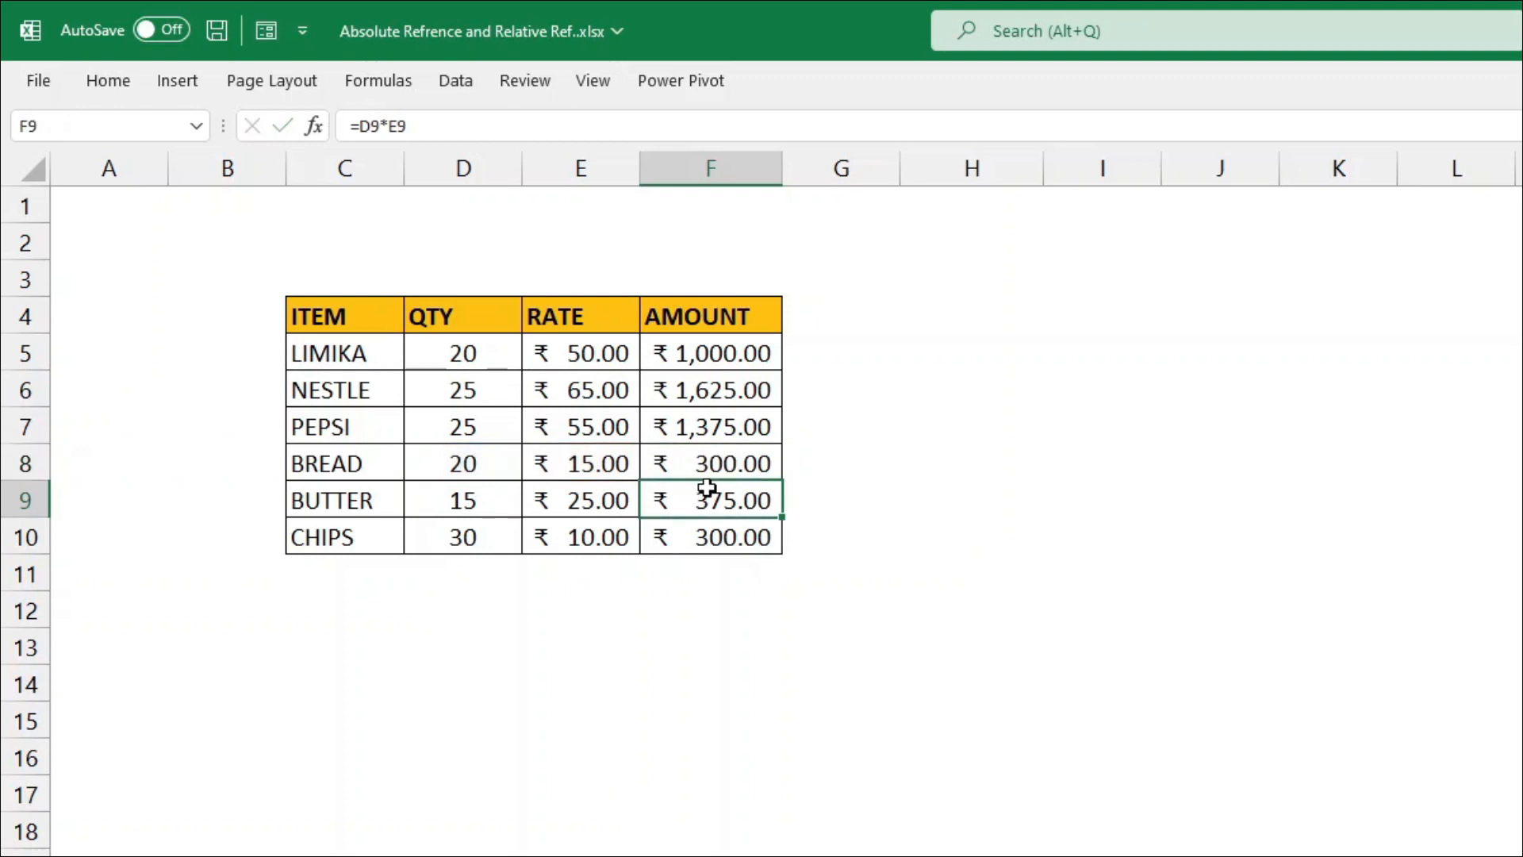
# Step: Review both references in LIMIKA's AMOUNT formula in F5 once more and leave it without saving any edit
pyautogui.doubleClick(714, 351)
pyautogui.doubleClick(684, 354)
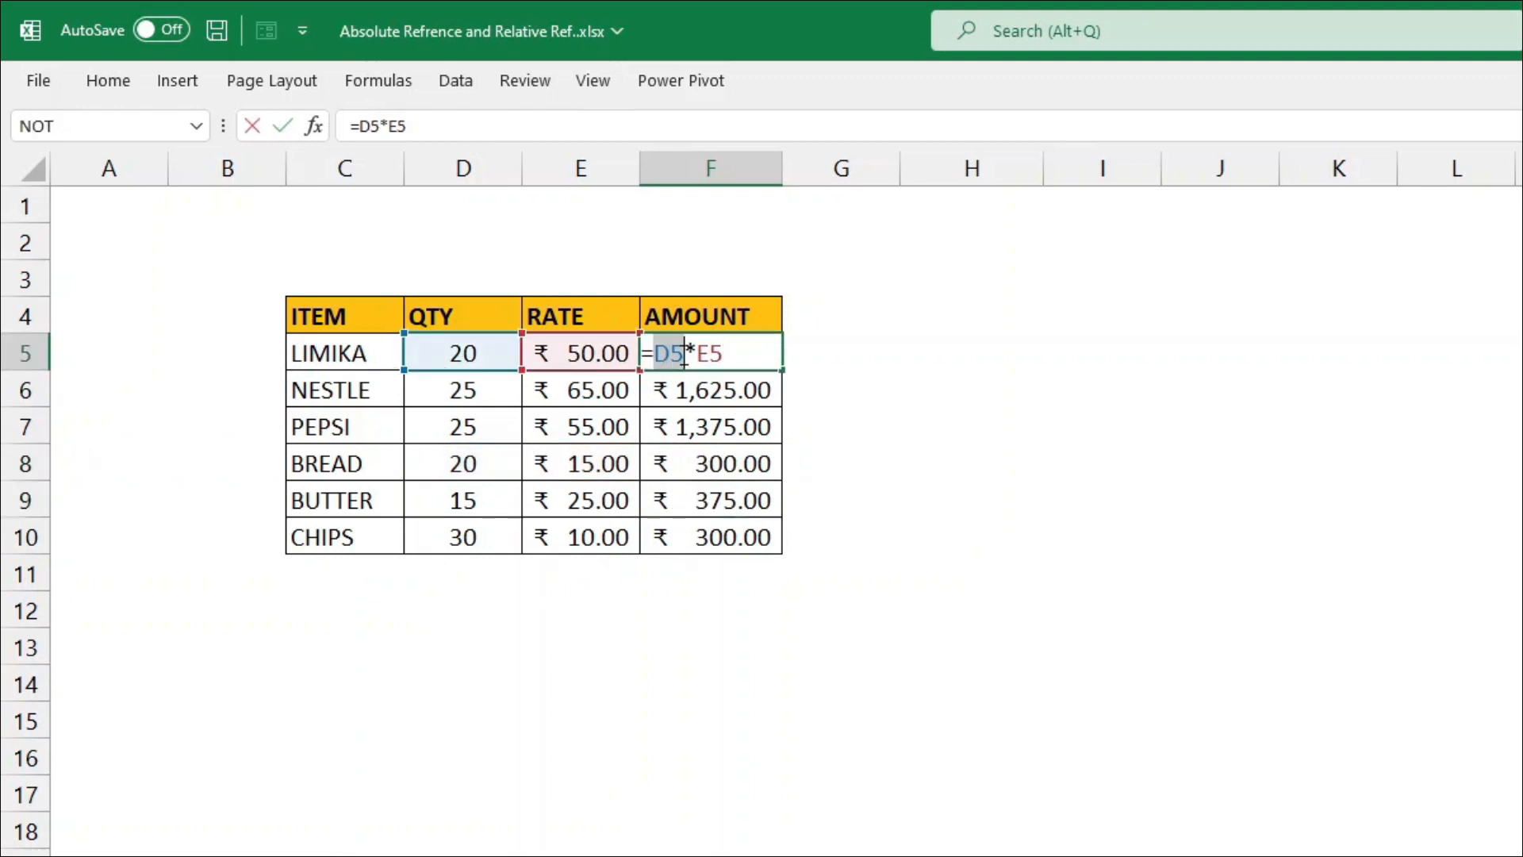
pyautogui.doubleClick(703, 355)
pyautogui.click(726, 425)
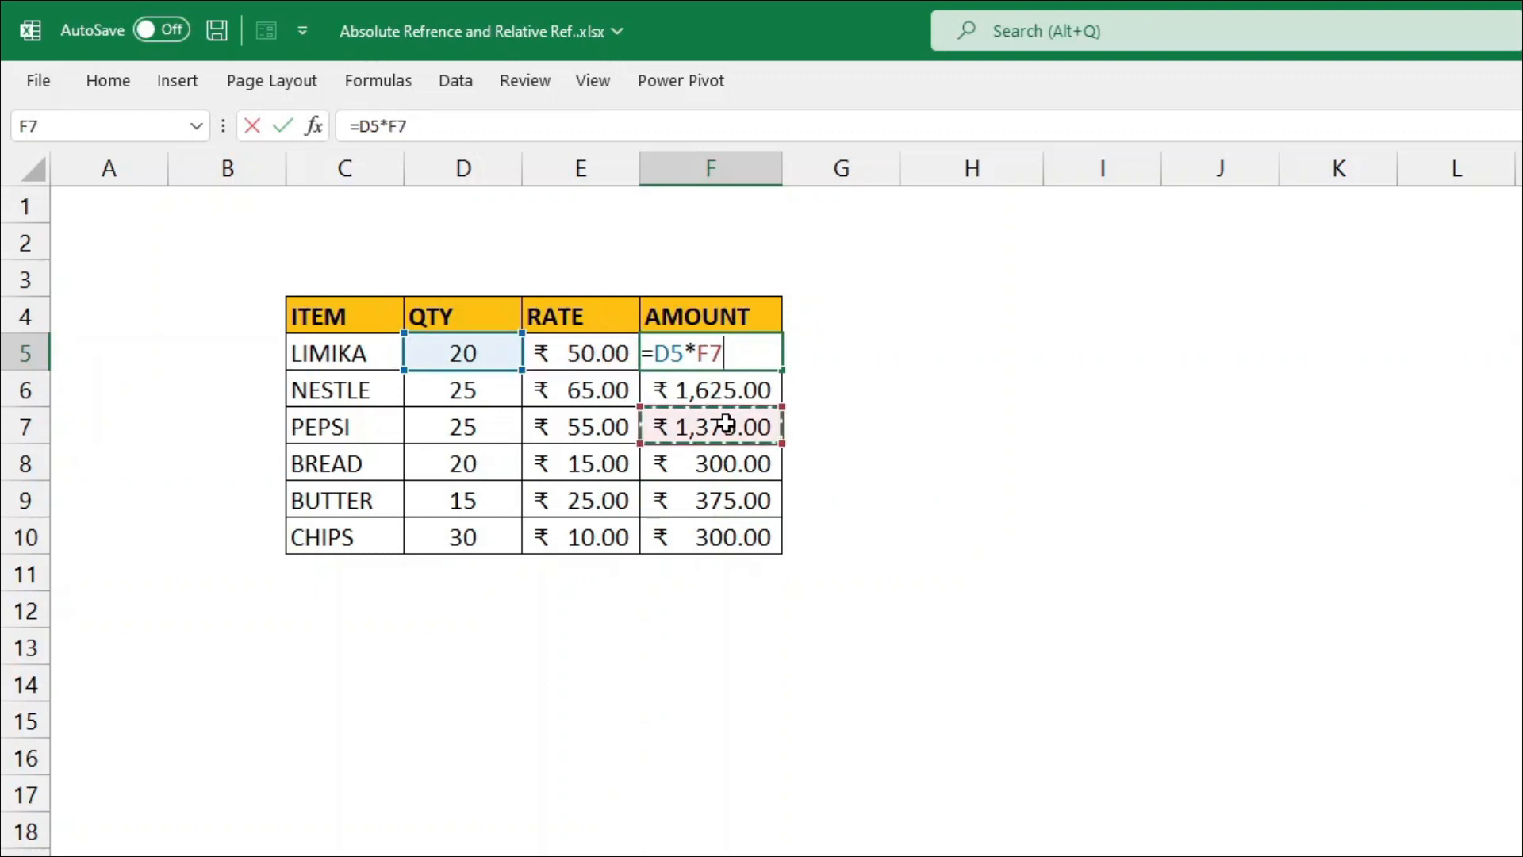
pyautogui.press('Escape')
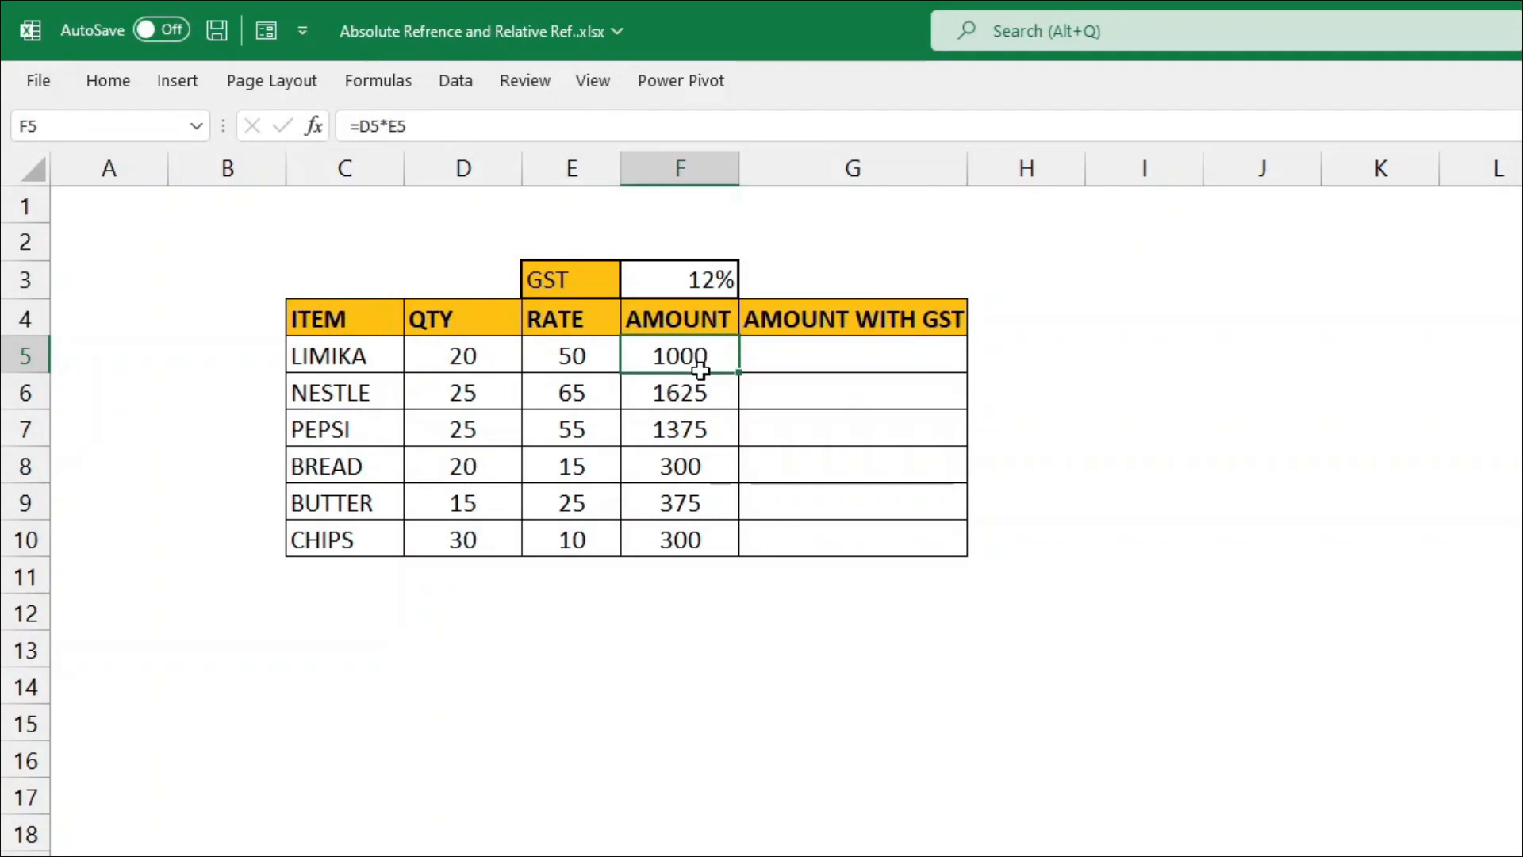
# Step: Examine the GST table: the item amounts in column F, the GST rate in F3 and the AMOUNT WITH GST cells
pyautogui.moveTo(693, 355); pyautogui.dragTo(698, 546)
pyautogui.click(704, 349)
pyautogui.click(817, 361)
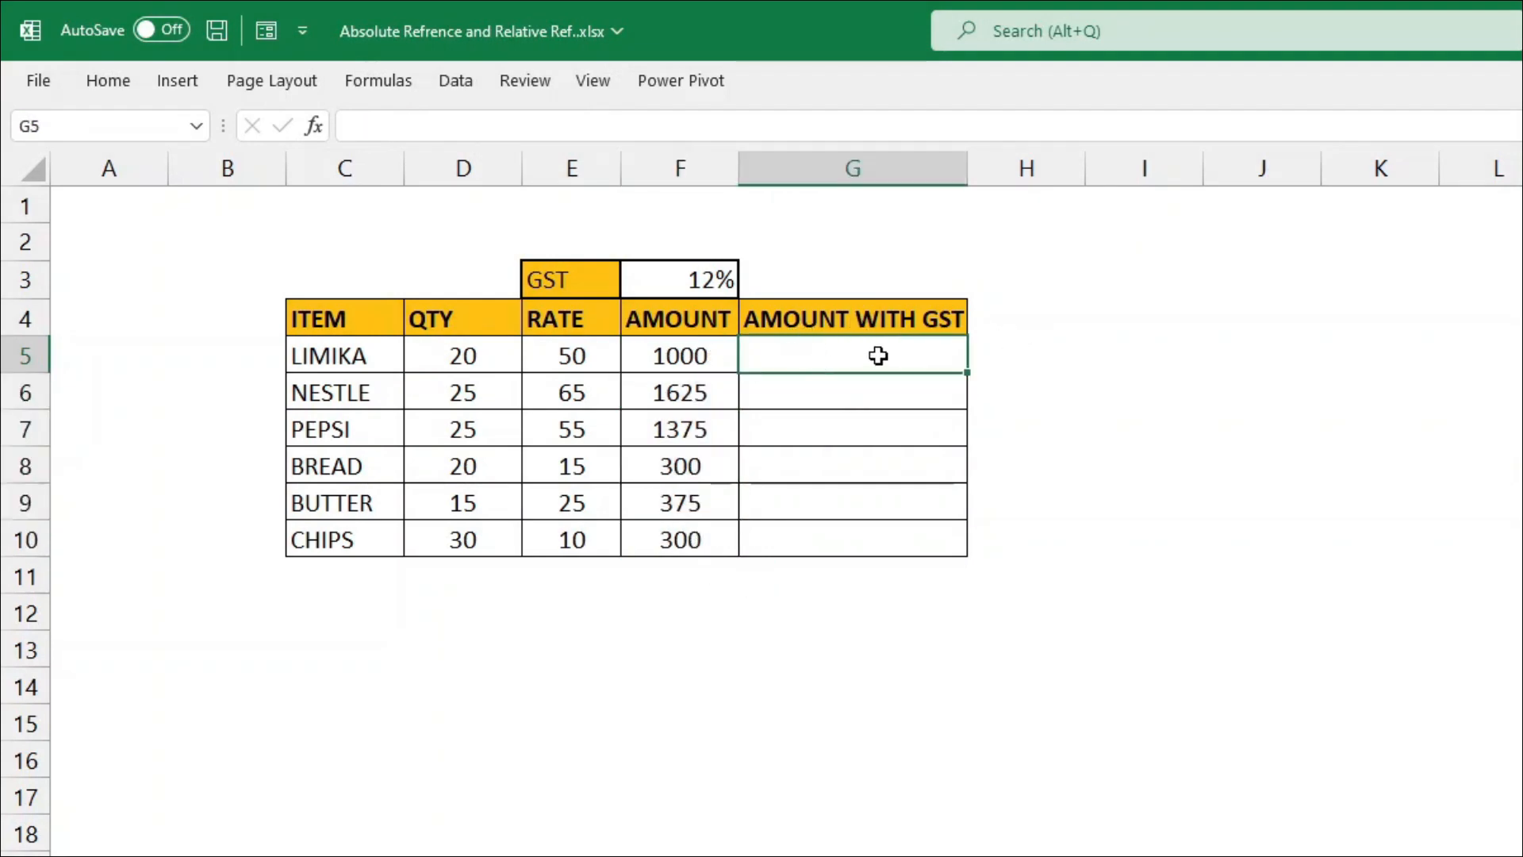
pyautogui.click(651, 361)
pyautogui.click(706, 279)
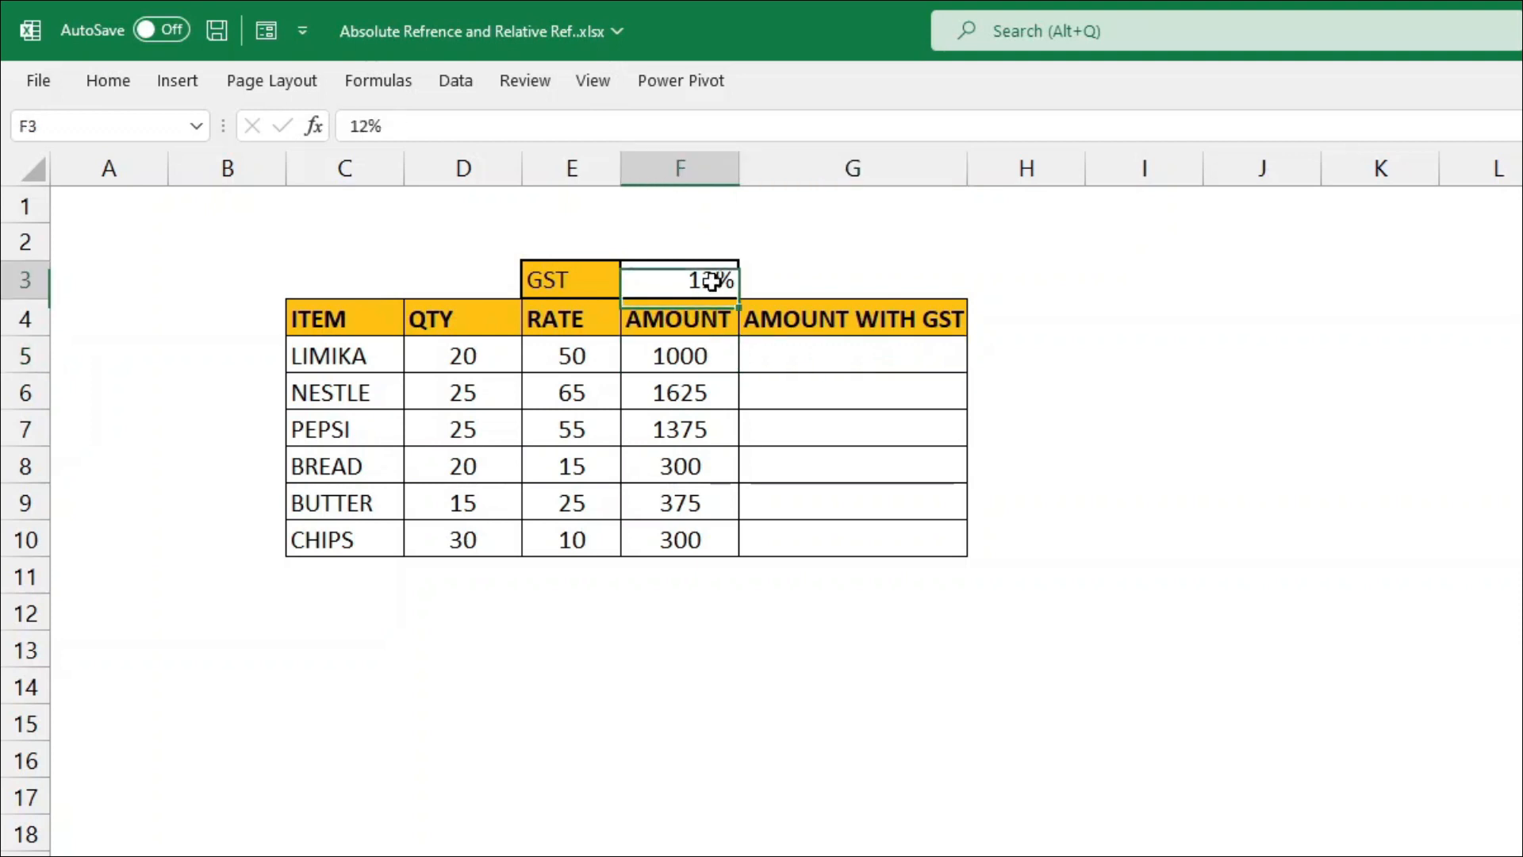
pyautogui.click(813, 348)
pyautogui.click(680, 394)
pyautogui.click(717, 279)
pyautogui.click(823, 397)
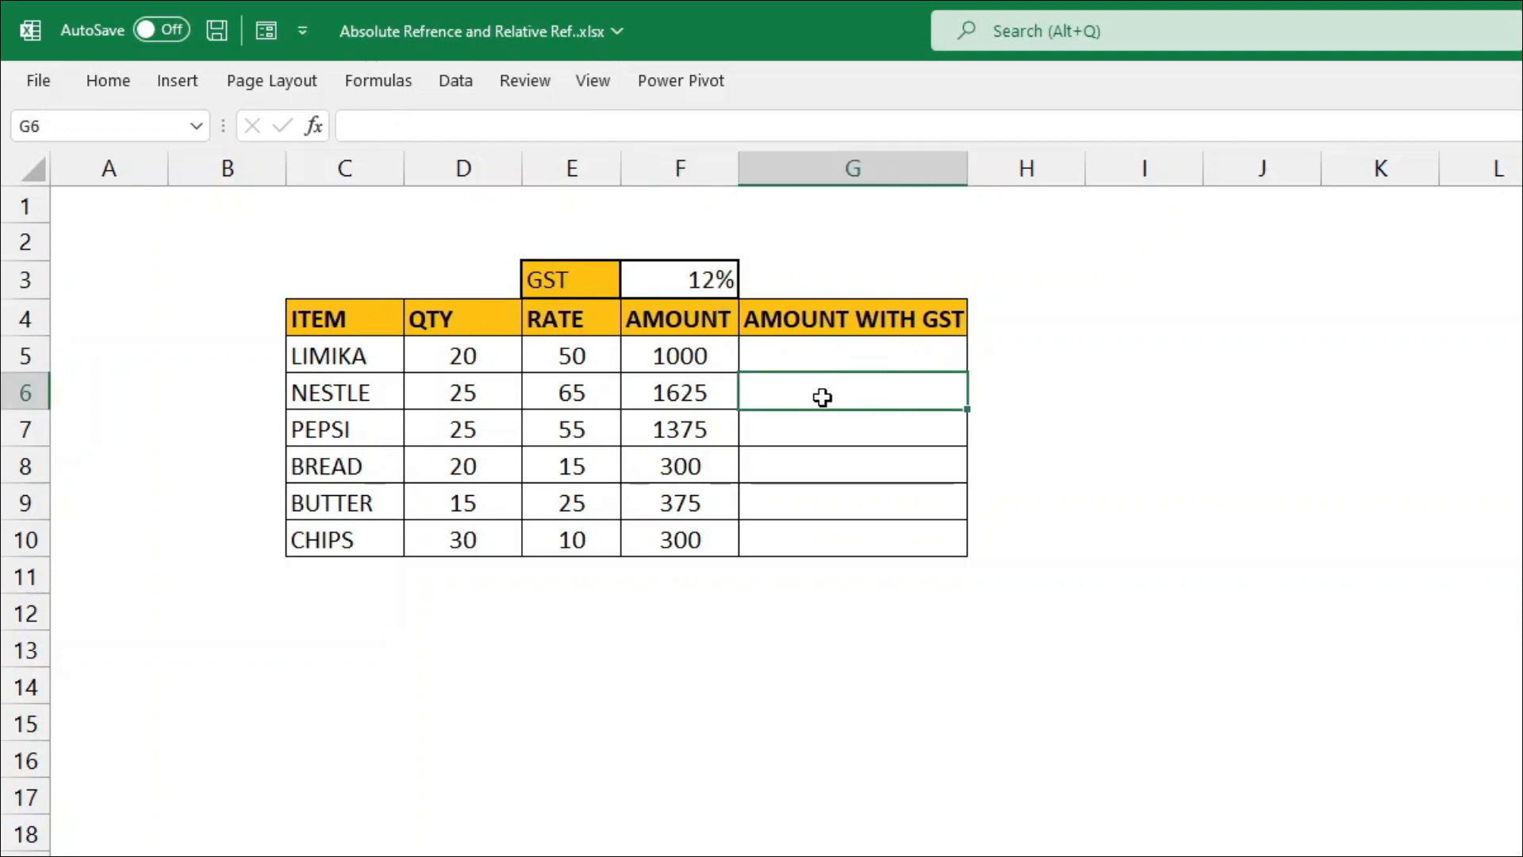
pyautogui.click(675, 432)
pyautogui.click(705, 279)
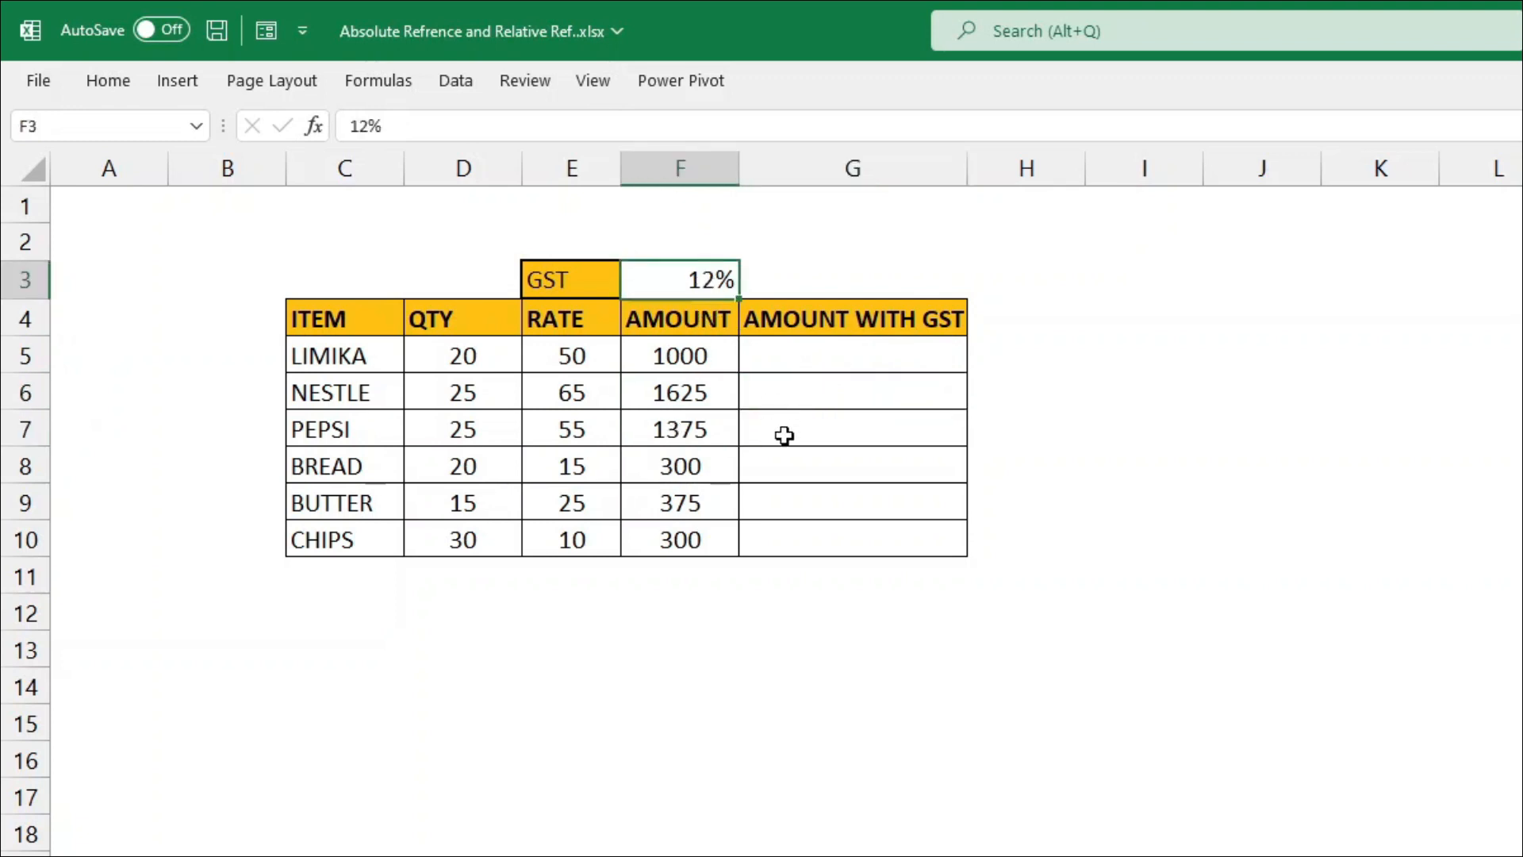
pyautogui.click(783, 436)
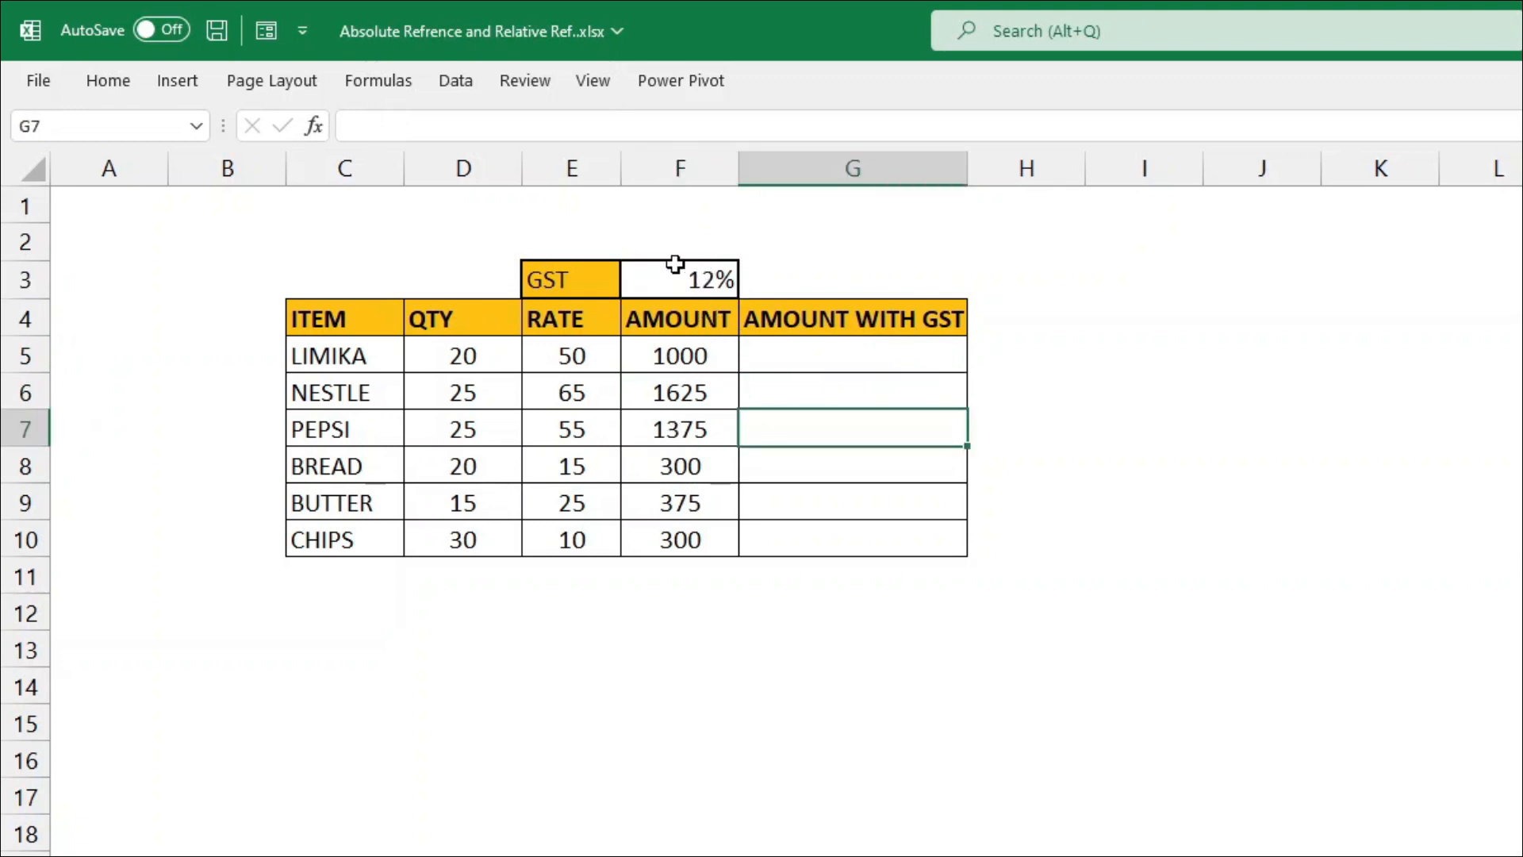
# Step: Calculate LIMIKA's AMOUNT WITH GST in G5 by multiplying its amount by the GST rate with =F5*F3
pyautogui.click(663, 285)
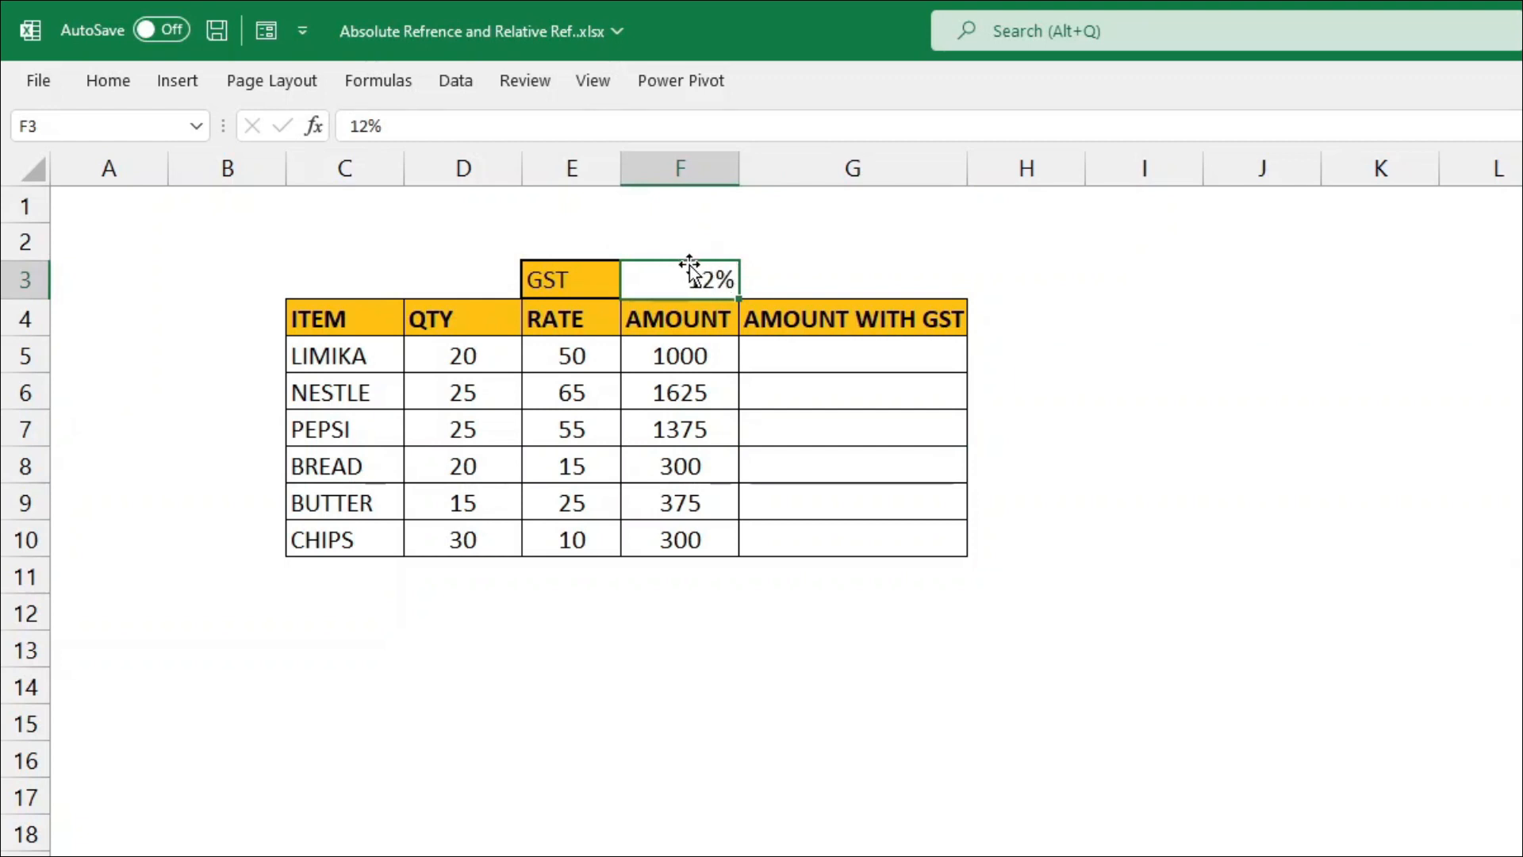
pyautogui.click(778, 349)
pyautogui.write('=')
pyautogui.click(678, 354)
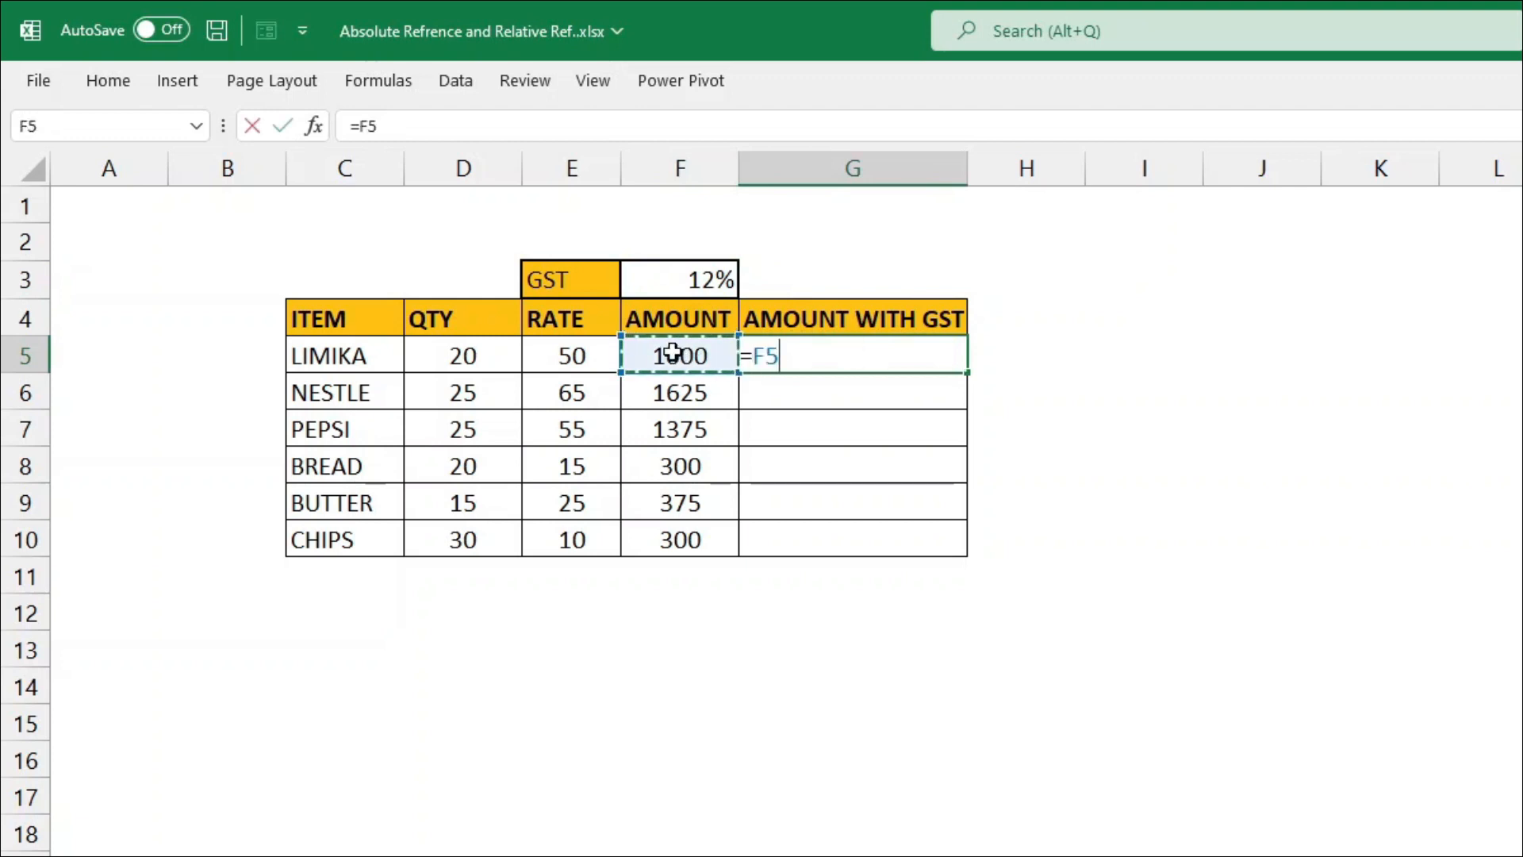
pyautogui.write('*')
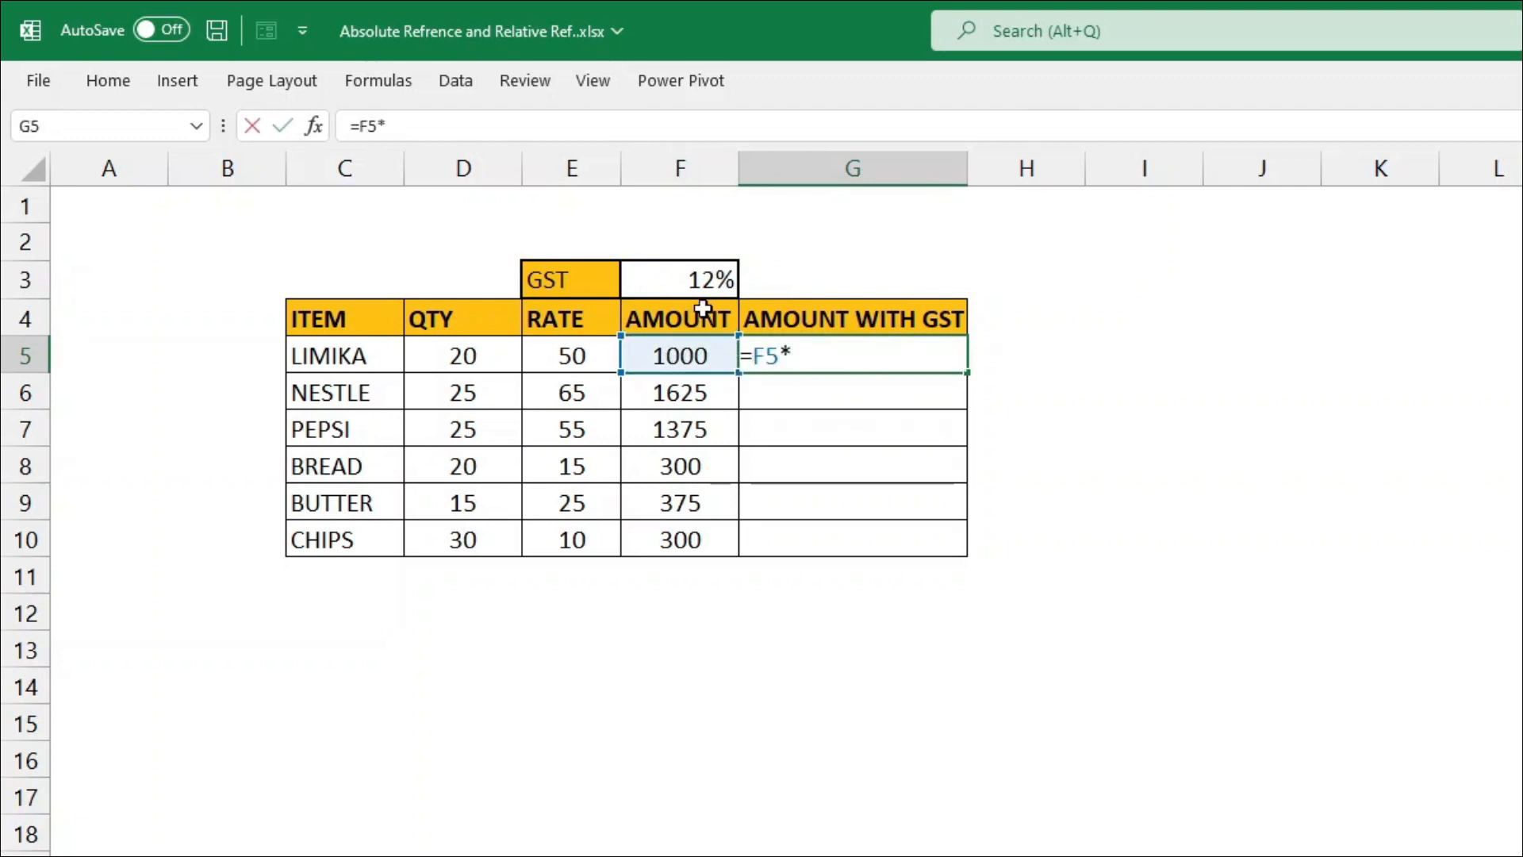
pyautogui.click(708, 274)
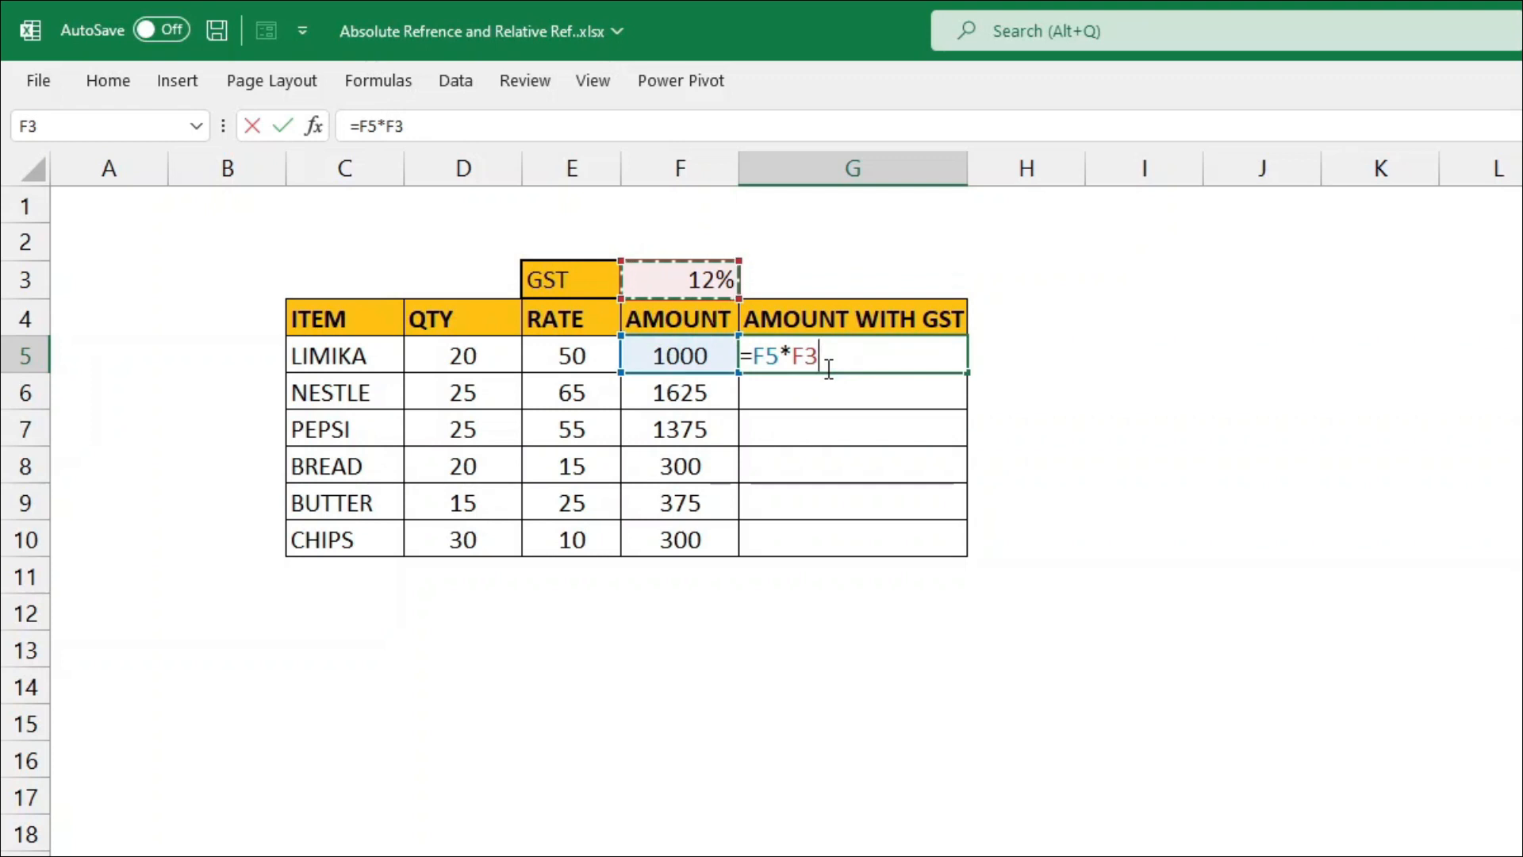
pyautogui.press('Return')
# Step: Copy the relative GST formula from G5 down to NESTLE's row in G6 and inspect which cells it references
pyautogui.click(915, 358)
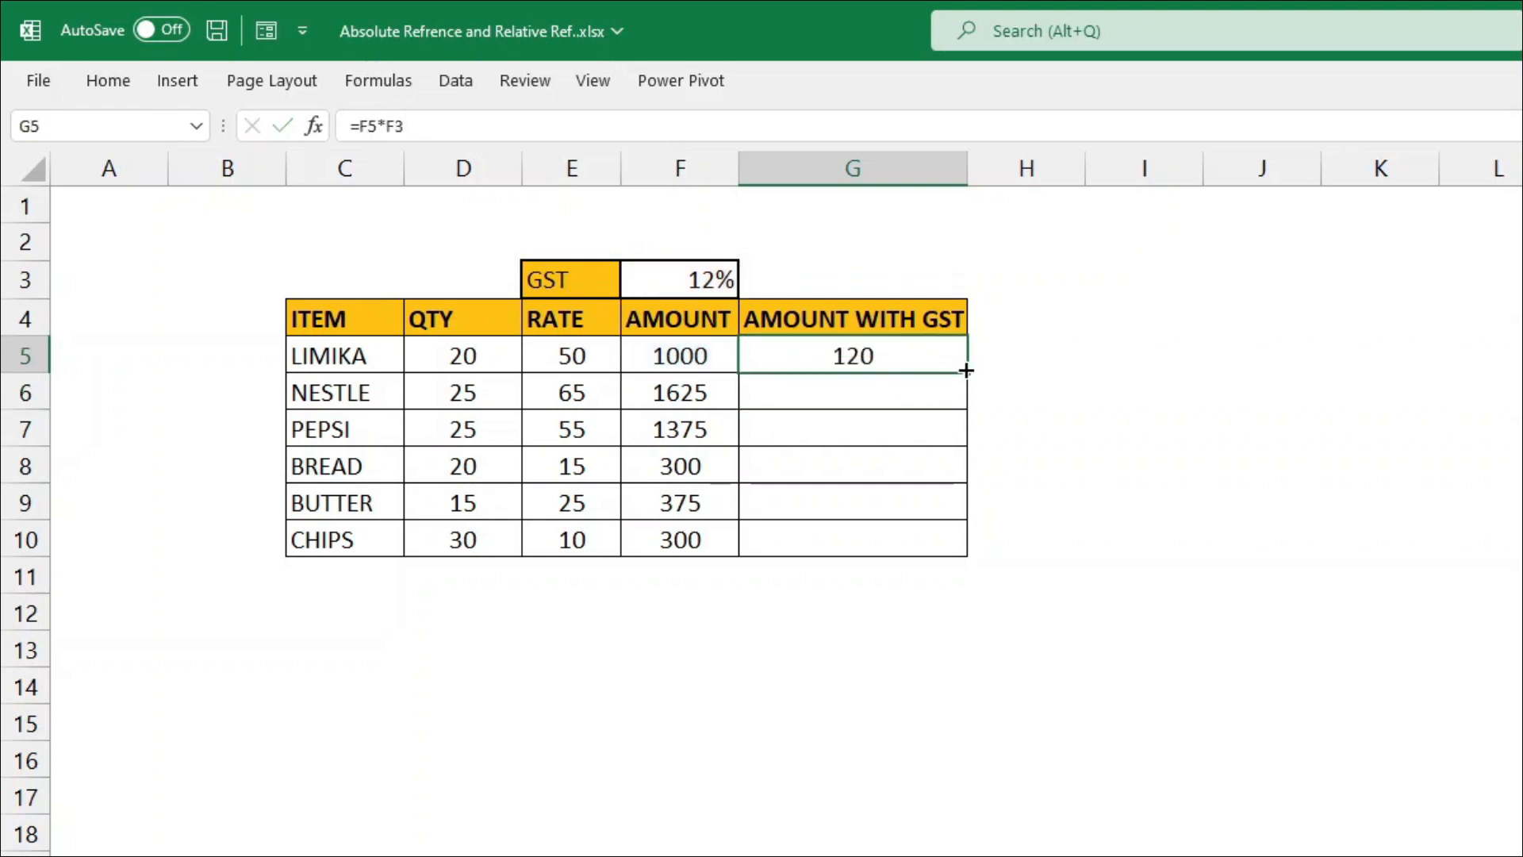
pyautogui.moveTo(969, 375); pyautogui.dragTo(969, 410)
pyautogui.doubleClick(889, 387)
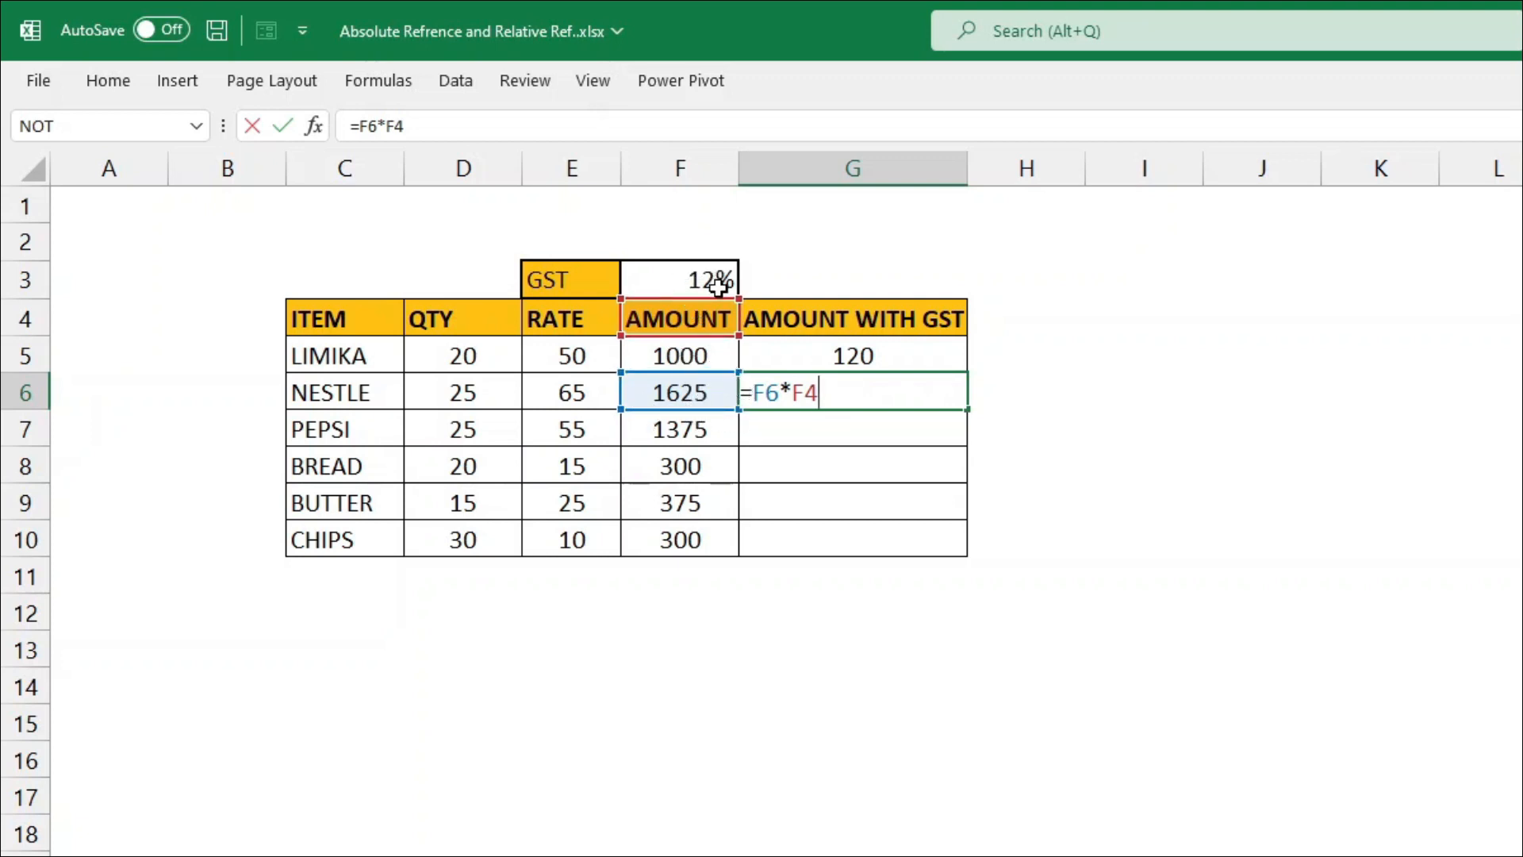
pyautogui.moveTo(693, 324); pyautogui.dragTo(696, 285)
pyautogui.press('Return')
pyautogui.hotkey('ctrl', 'z')
# Step: Try to fill the relative GST formula down to G10 and inspect the references in PEPSI's formula in G7
pyautogui.moveTo(963, 418); pyautogui.dragTo(965, 544)
pyautogui.doubleClick(854, 433)
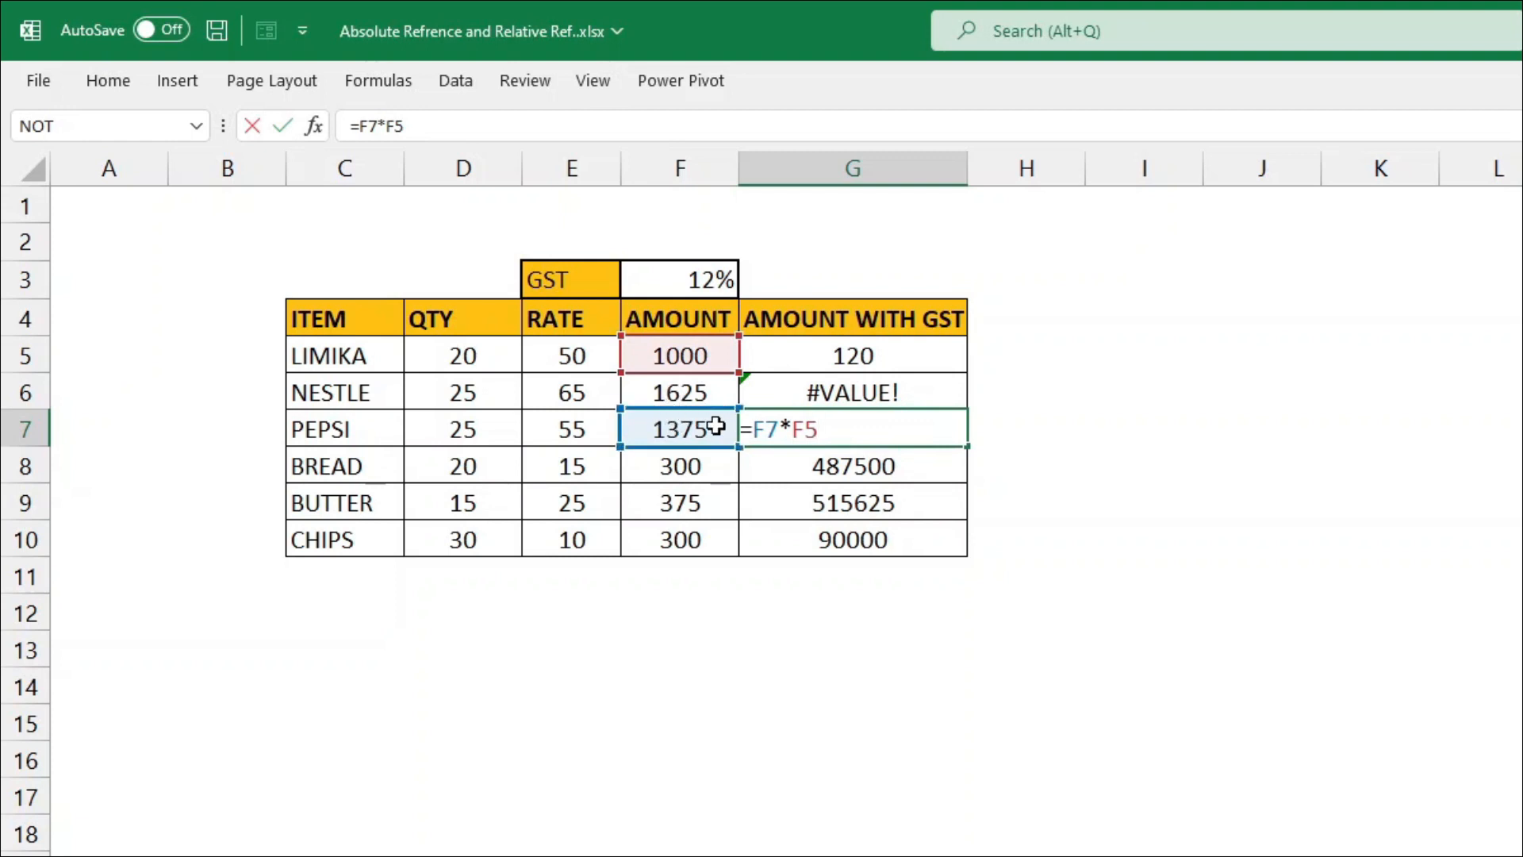
pyautogui.moveTo(707, 373)
pyautogui.mouseDown()
pyautogui.moveTo(714, 481)
pyautogui.moveTo(711, 365)
pyautogui.mouseUp()
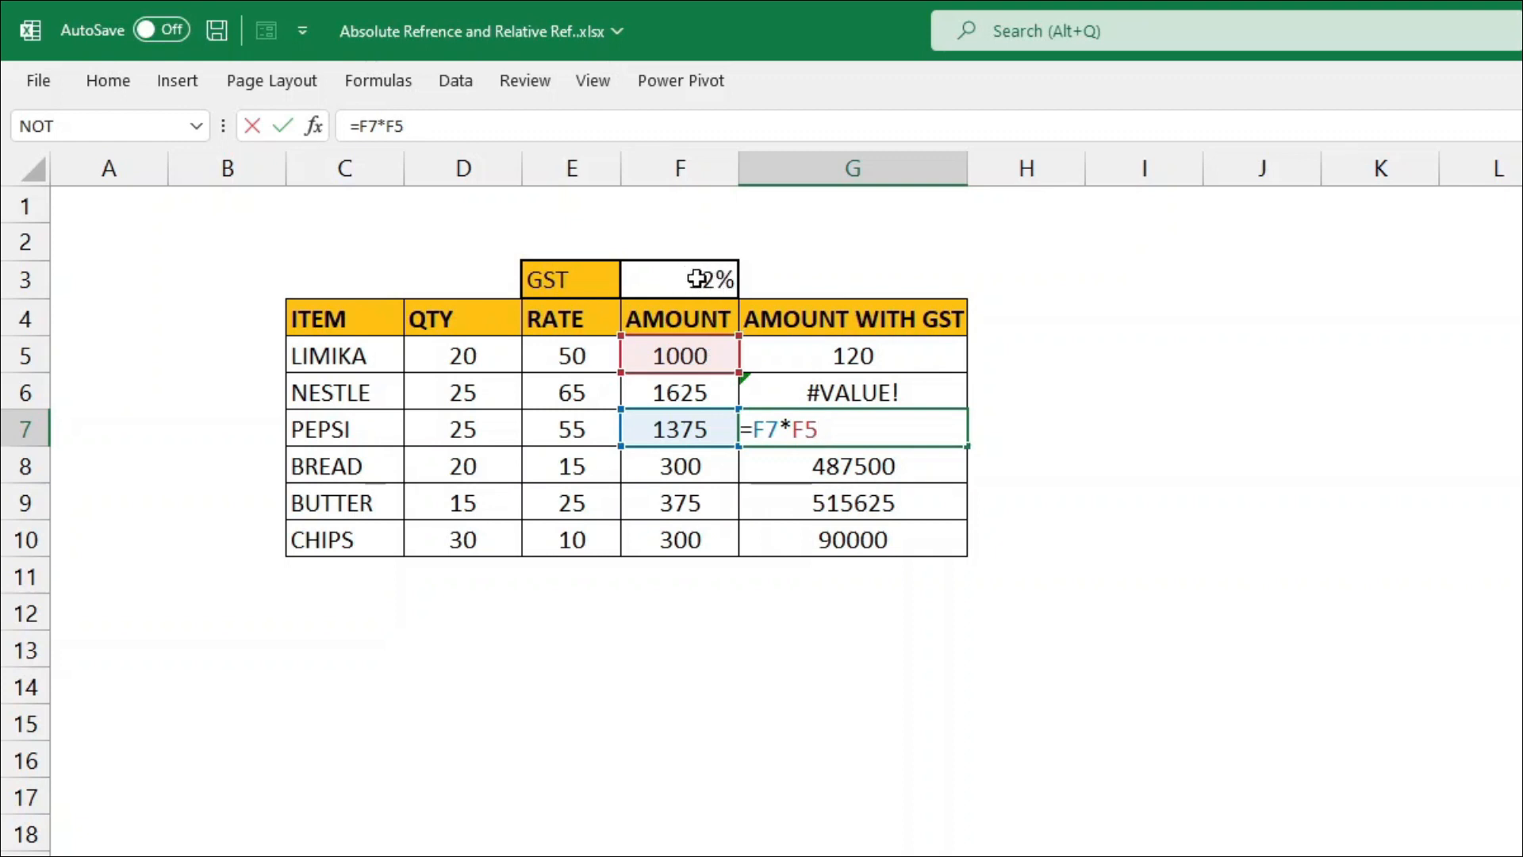
pyautogui.press('Return')
# Step: Make the GST rate reference in G5 absolute so the formula reads =F5*$F$3, and fill it down to G10
pyautogui.click(897, 357)
pyautogui.doubleClick(898, 357)
pyautogui.moveTo(792, 357); pyautogui.dragTo(819, 357)
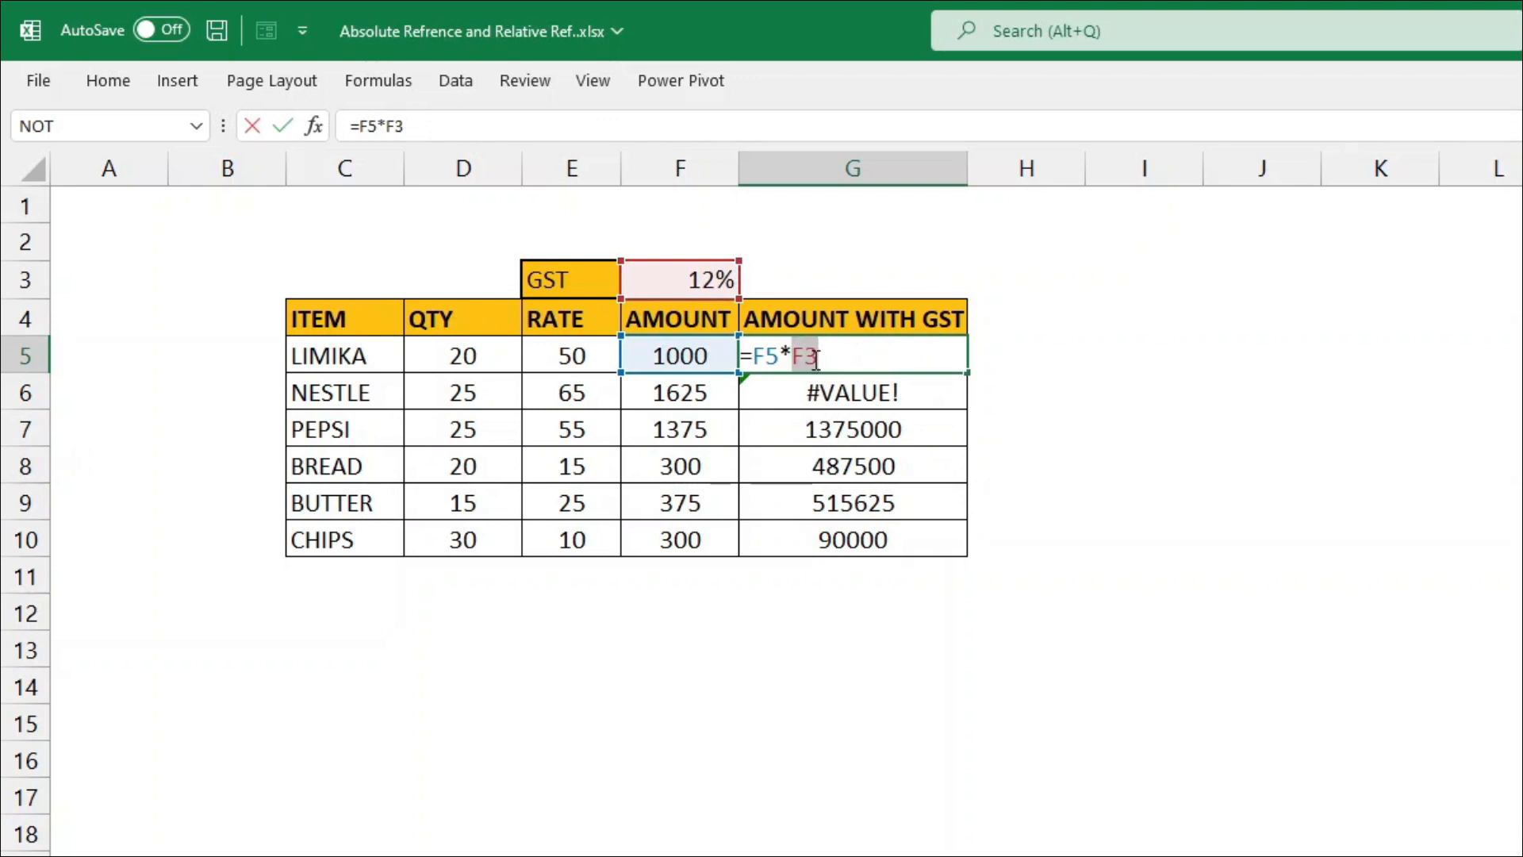
pyautogui.press('F4')
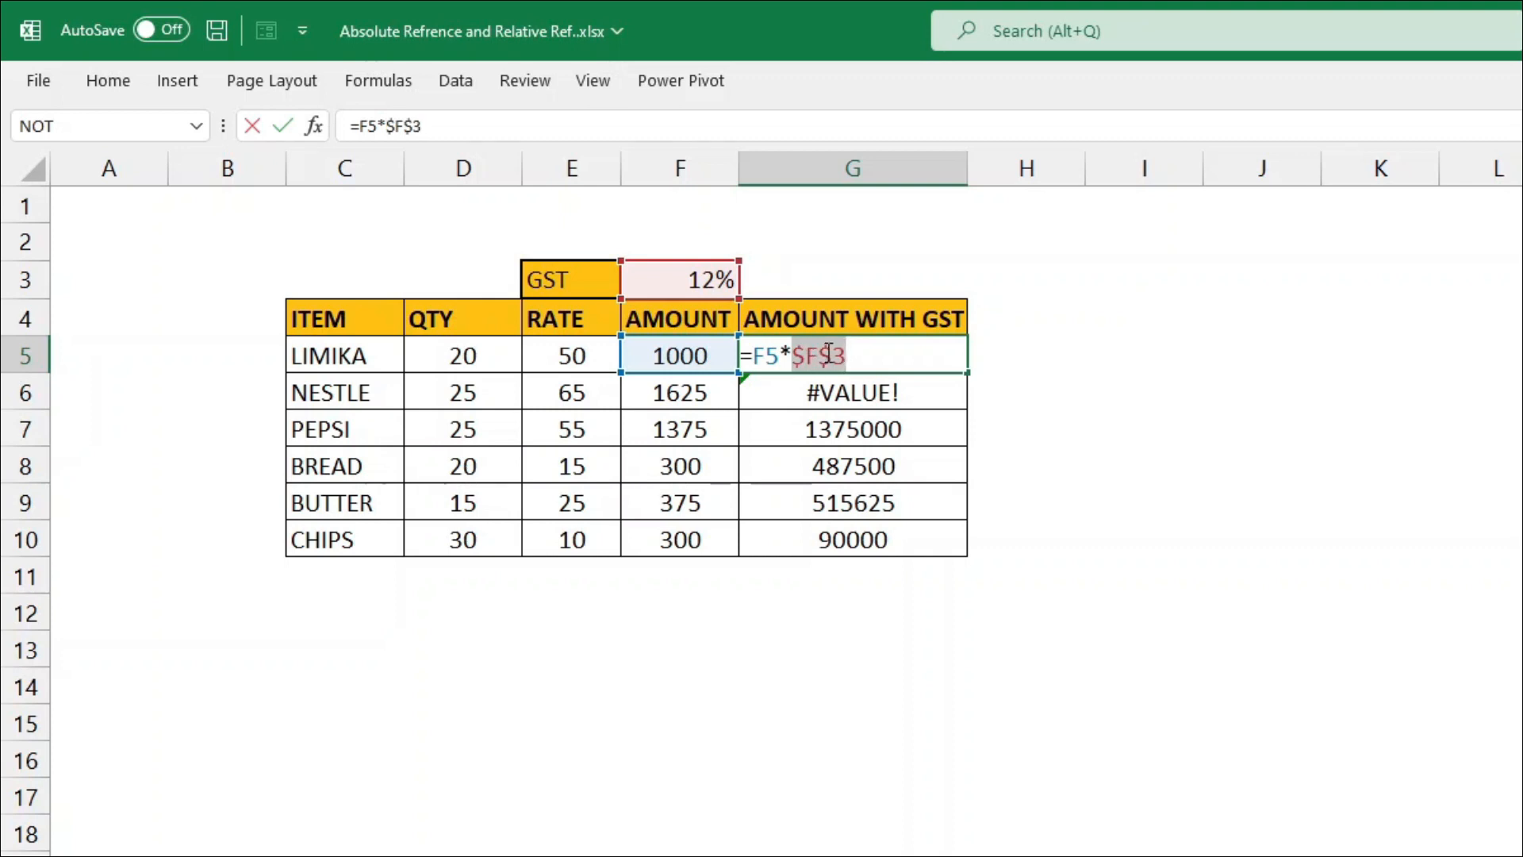
pyautogui.click(828, 355)
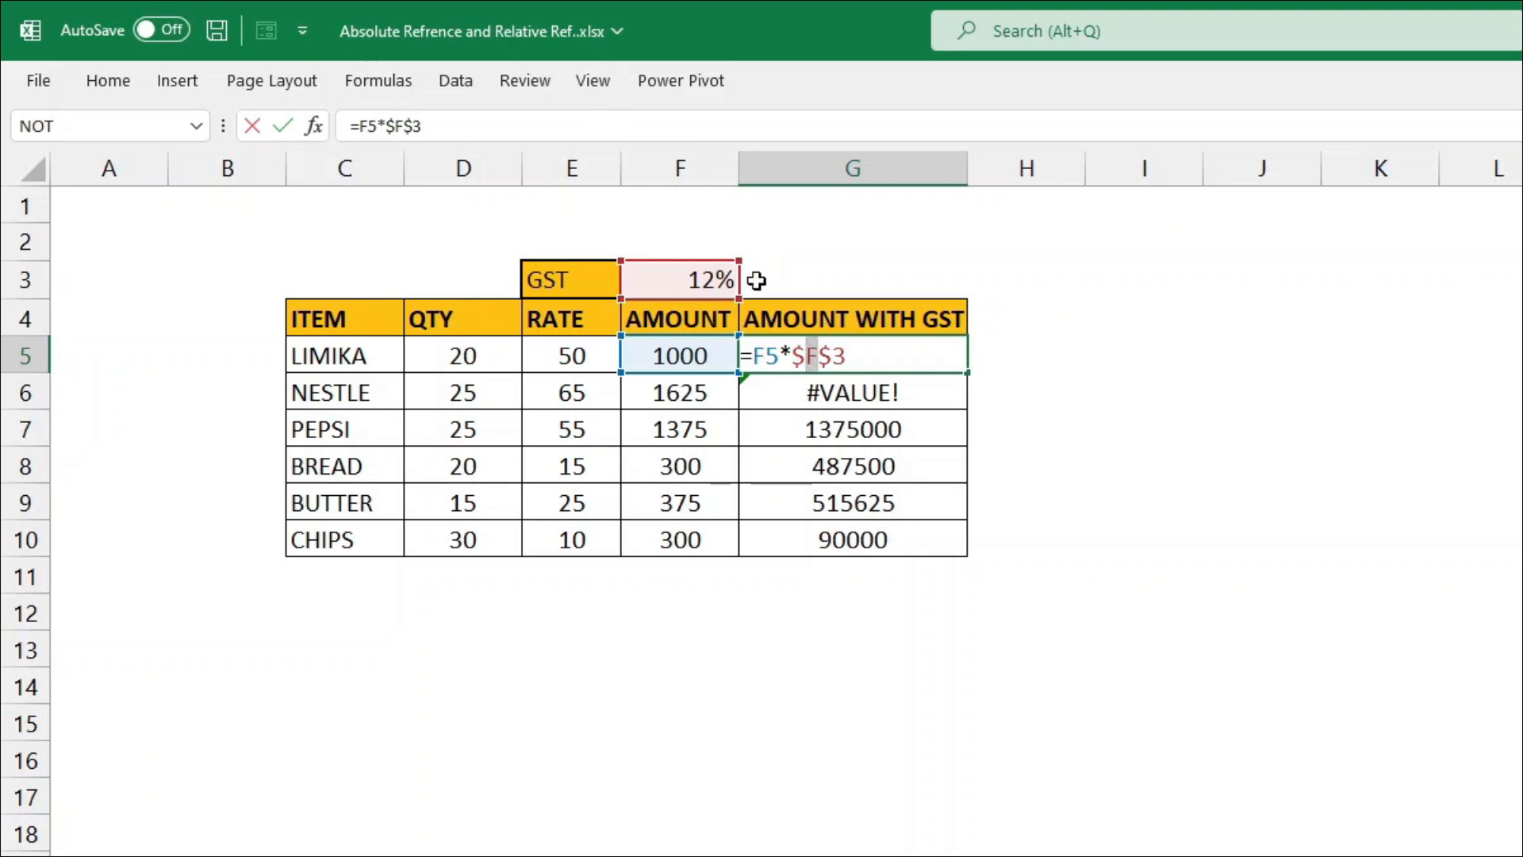
pyautogui.doubleClick(839, 356)
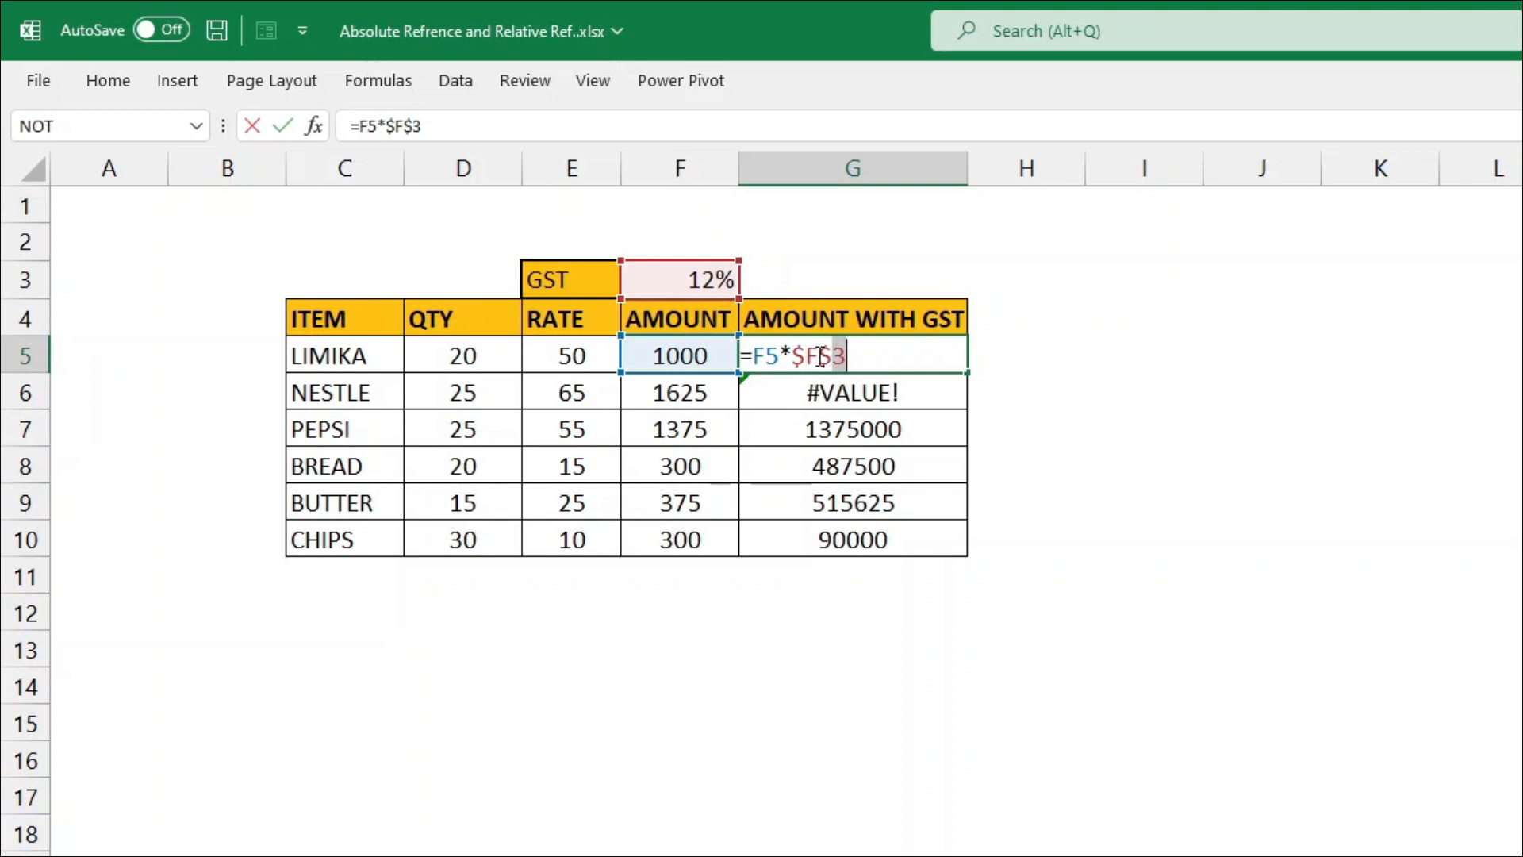
pyautogui.moveTo(792, 354); pyautogui.dragTo(846, 355)
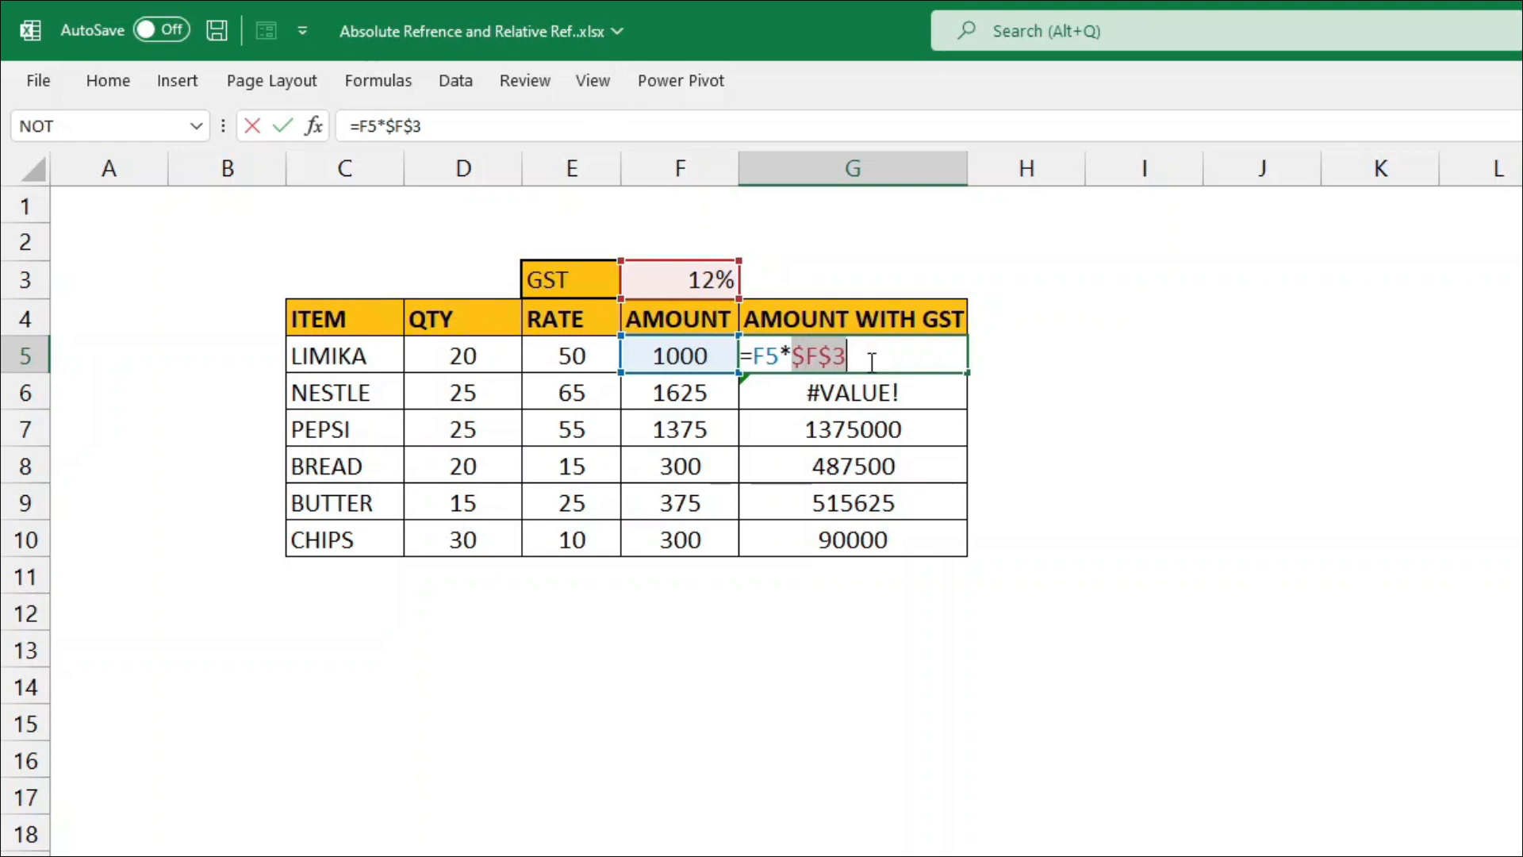
pyautogui.press('Return')
pyautogui.click(947, 359)
pyautogui.moveTo(967, 376); pyautogui.dragTo(964, 535)
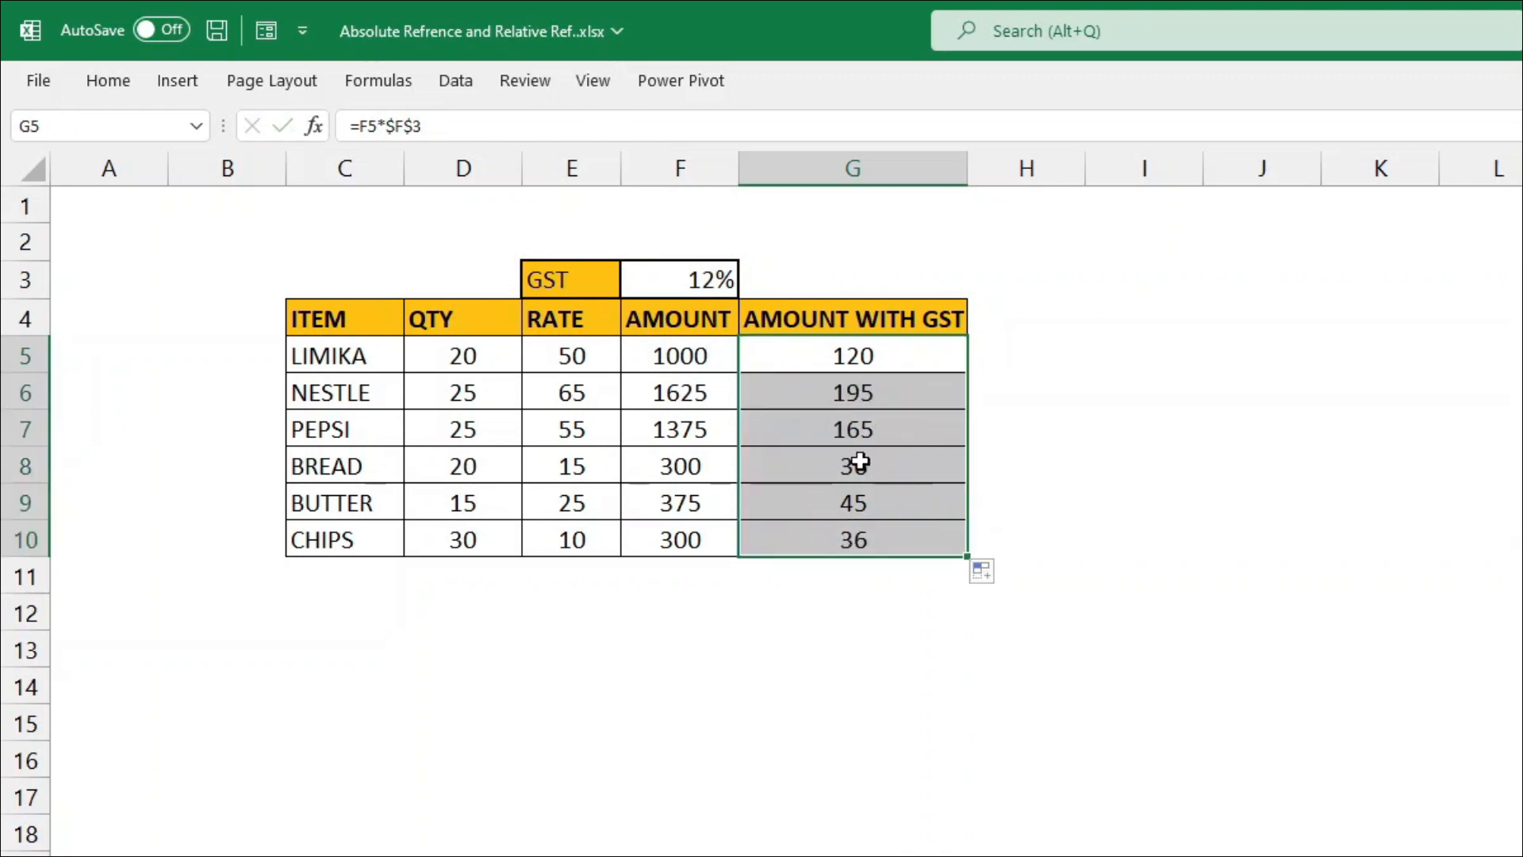
# Step: Check the cell references in the filled AMOUNT WITH GST formulas for BREAD and BUTTER in G8 and G9
pyautogui.click(901, 467)
pyautogui.doubleClick(877, 468)
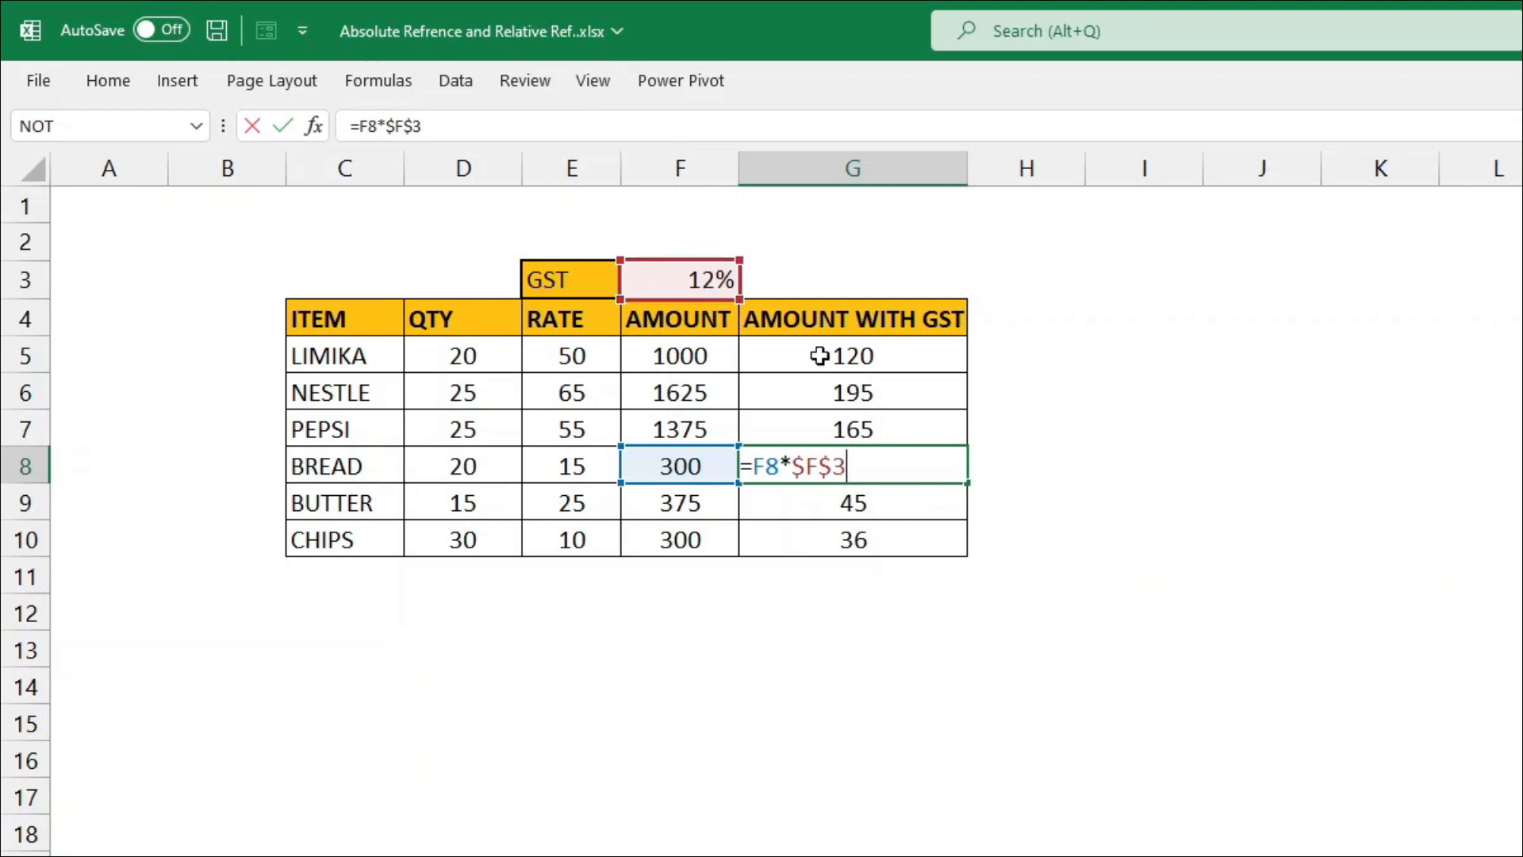
pyautogui.press('Return')
pyautogui.doubleClick(886, 506)
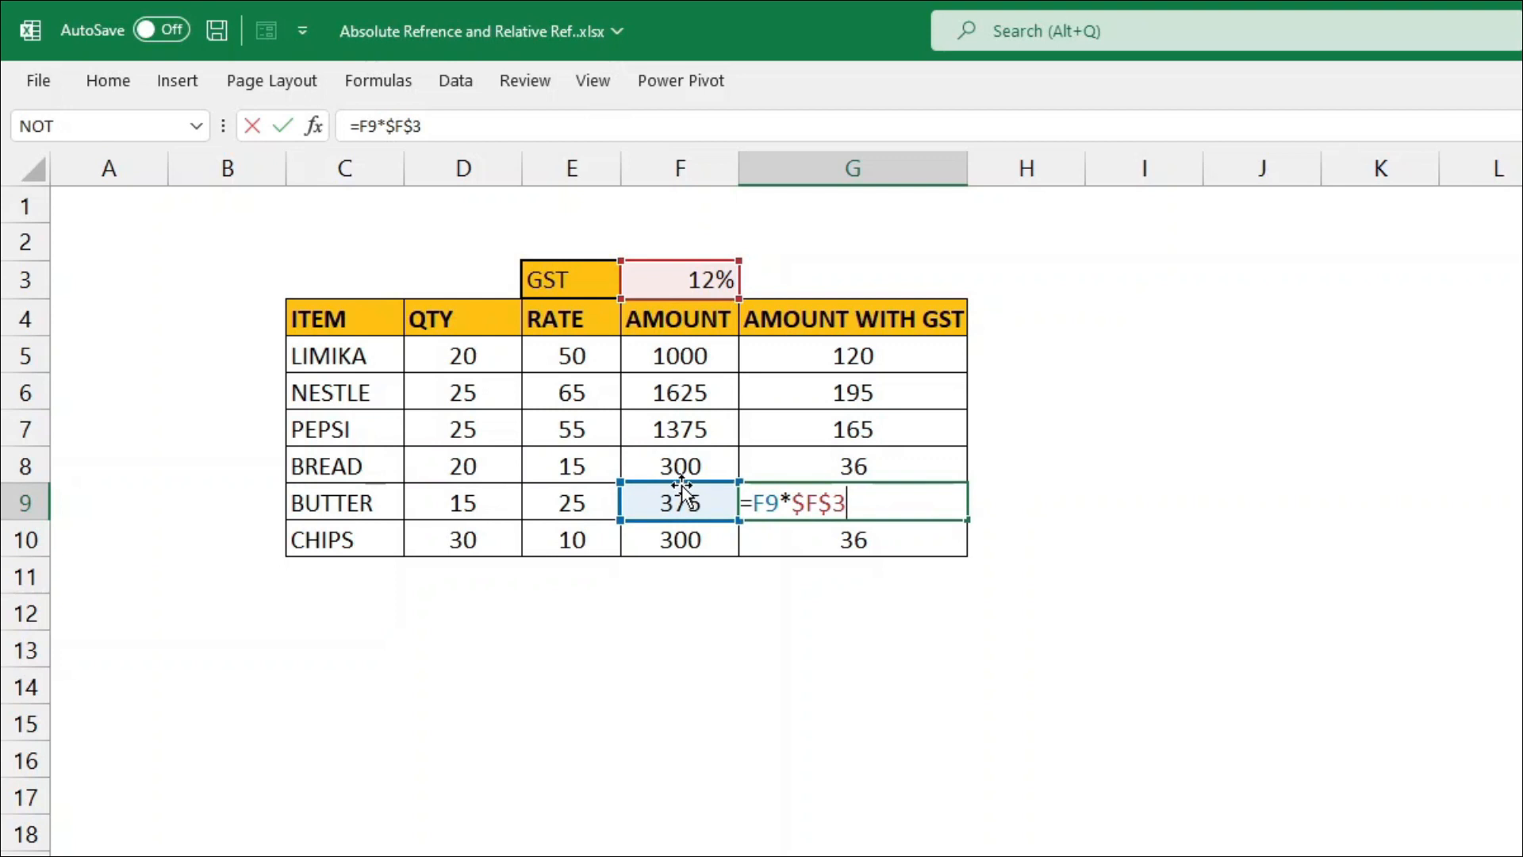
pyautogui.click(795, 579)
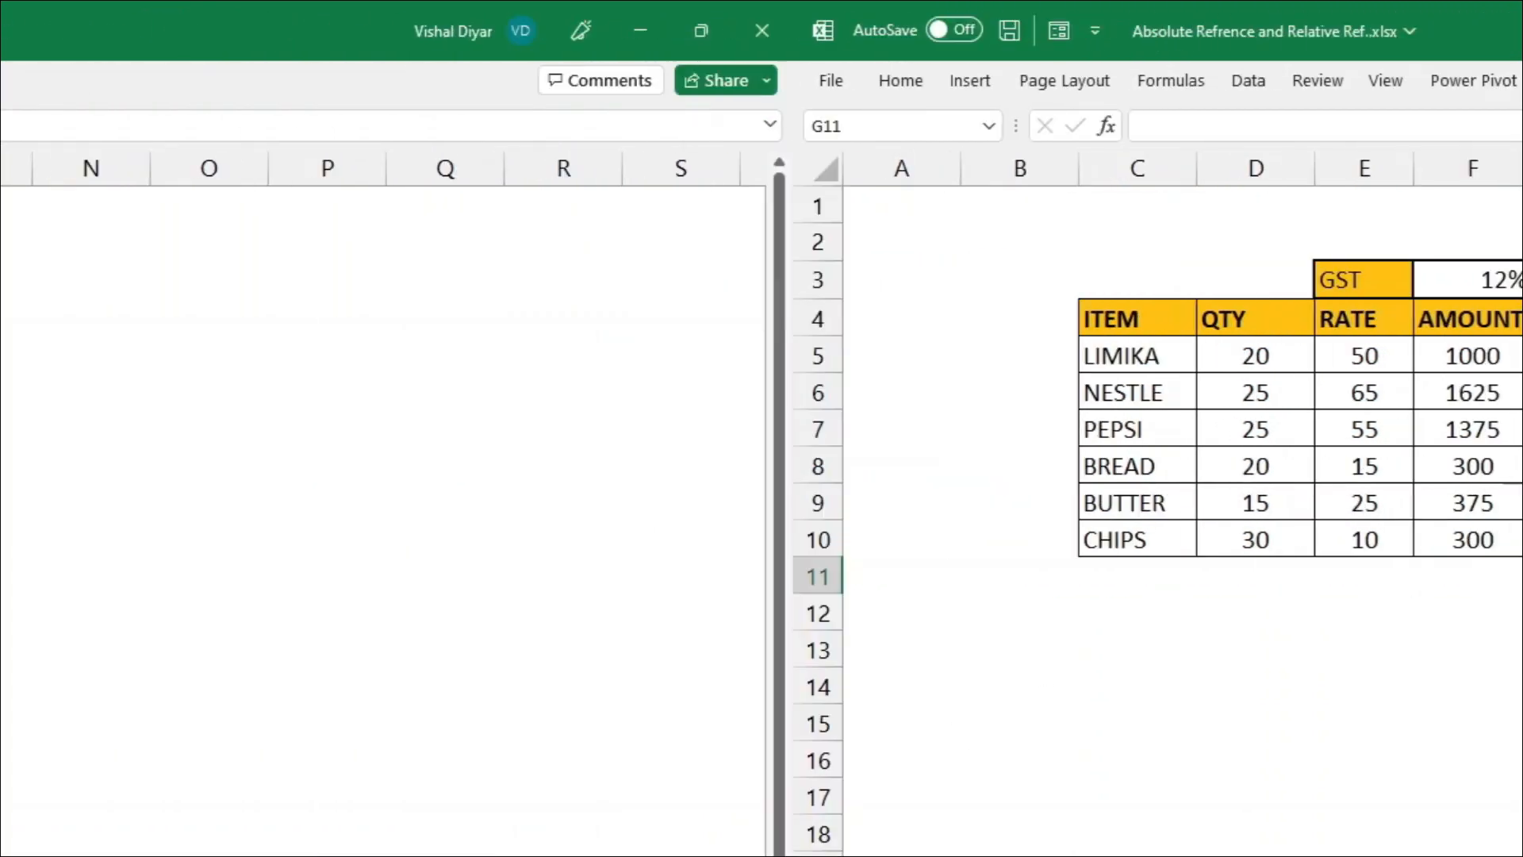
# Step: Examine the NAME, BASIC SALARY and TOTAL PAYOUT columns and the BONUS cell on the Absolute Reference 2 sheet
pyautogui.click(652, 399)
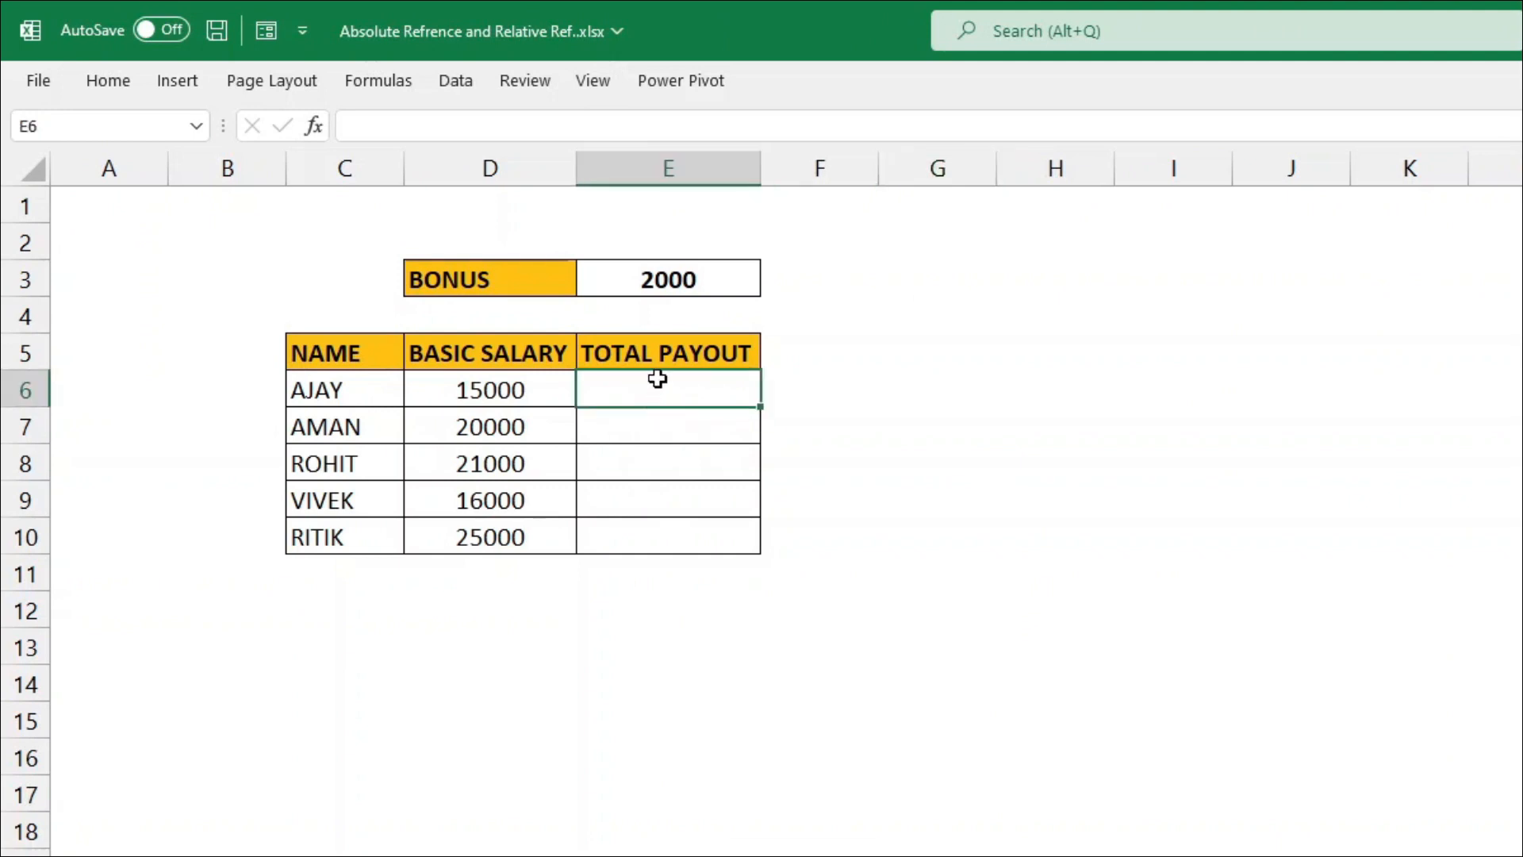
pyautogui.moveTo(391, 349); pyautogui.dragTo(392, 537)
pyautogui.moveTo(508, 354); pyautogui.dragTo(523, 537)
pyautogui.click(547, 389)
pyautogui.click(672, 381)
pyautogui.click(551, 286)
pyautogui.click(639, 270)
# Step: Examine how the basic salary in D6 and the bonus in E3 relate to the TOTAL PAYOUT cell E6
pyautogui.click(543, 392)
pyautogui.click(533, 428)
pyautogui.click(535, 458)
pyautogui.click(541, 391)
pyautogui.click(658, 388)
pyautogui.click(523, 394)
pyautogui.click(678, 287)
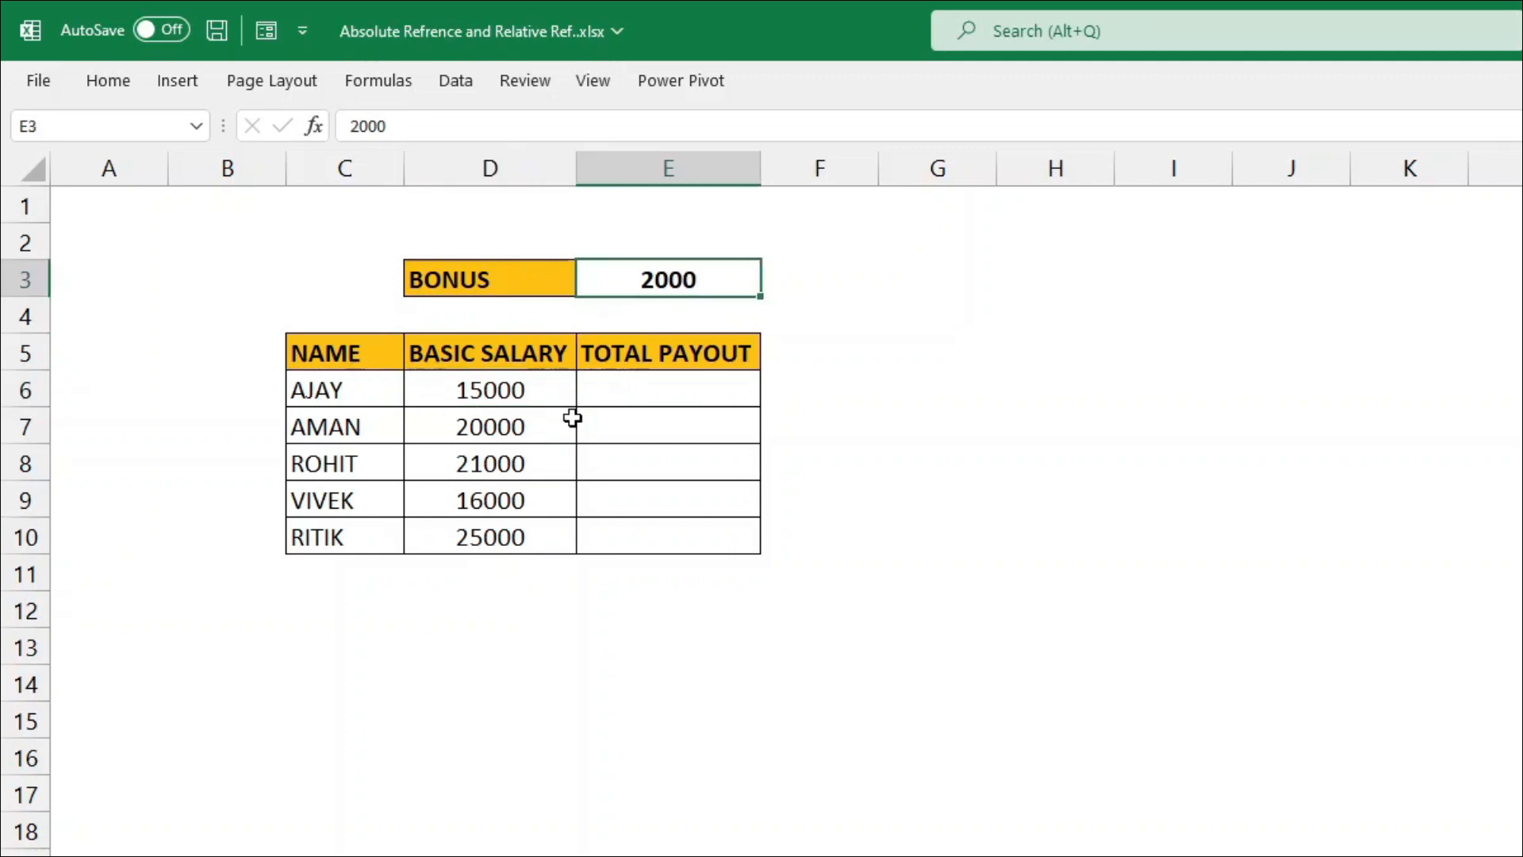
# Step: Go through the basic salaries in D7 to D10, relating each to the single bonus value in E3
pyautogui.click(438, 436)
pyautogui.press('Left')
pyautogui.click(649, 430)
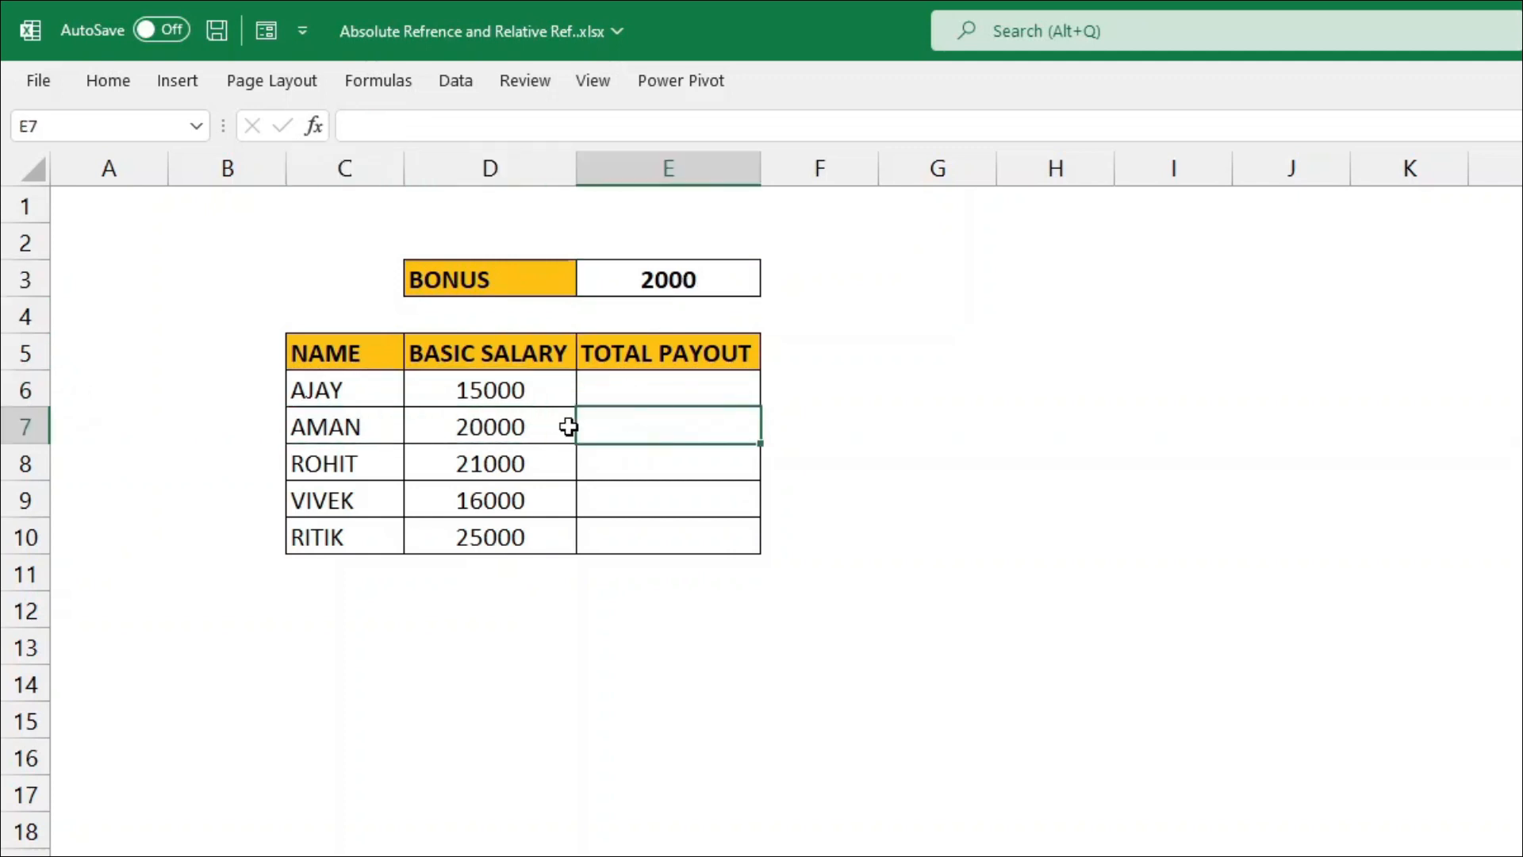
pyautogui.click(525, 432)
pyautogui.click(681, 280)
pyautogui.click(479, 460)
pyautogui.click(668, 291)
pyautogui.click(531, 497)
pyautogui.click(670, 292)
pyautogui.click(531, 535)
# Step: Calculate the first TOTAL PAYOUT in E6 with =D6+$E$3 and fill the formula down to E10
pyautogui.click(666, 388)
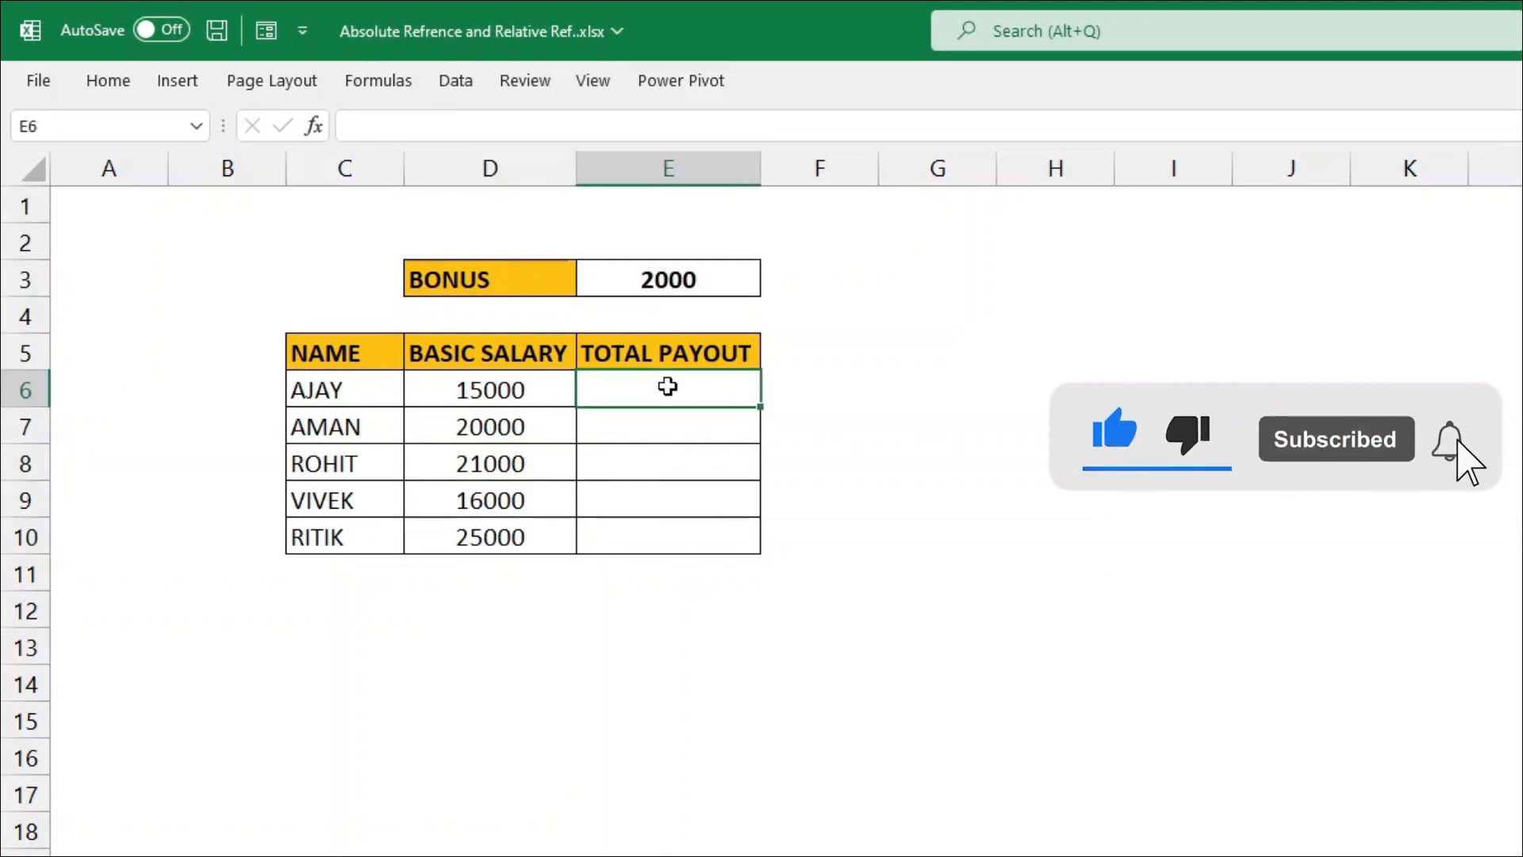
pyautogui.write('=')
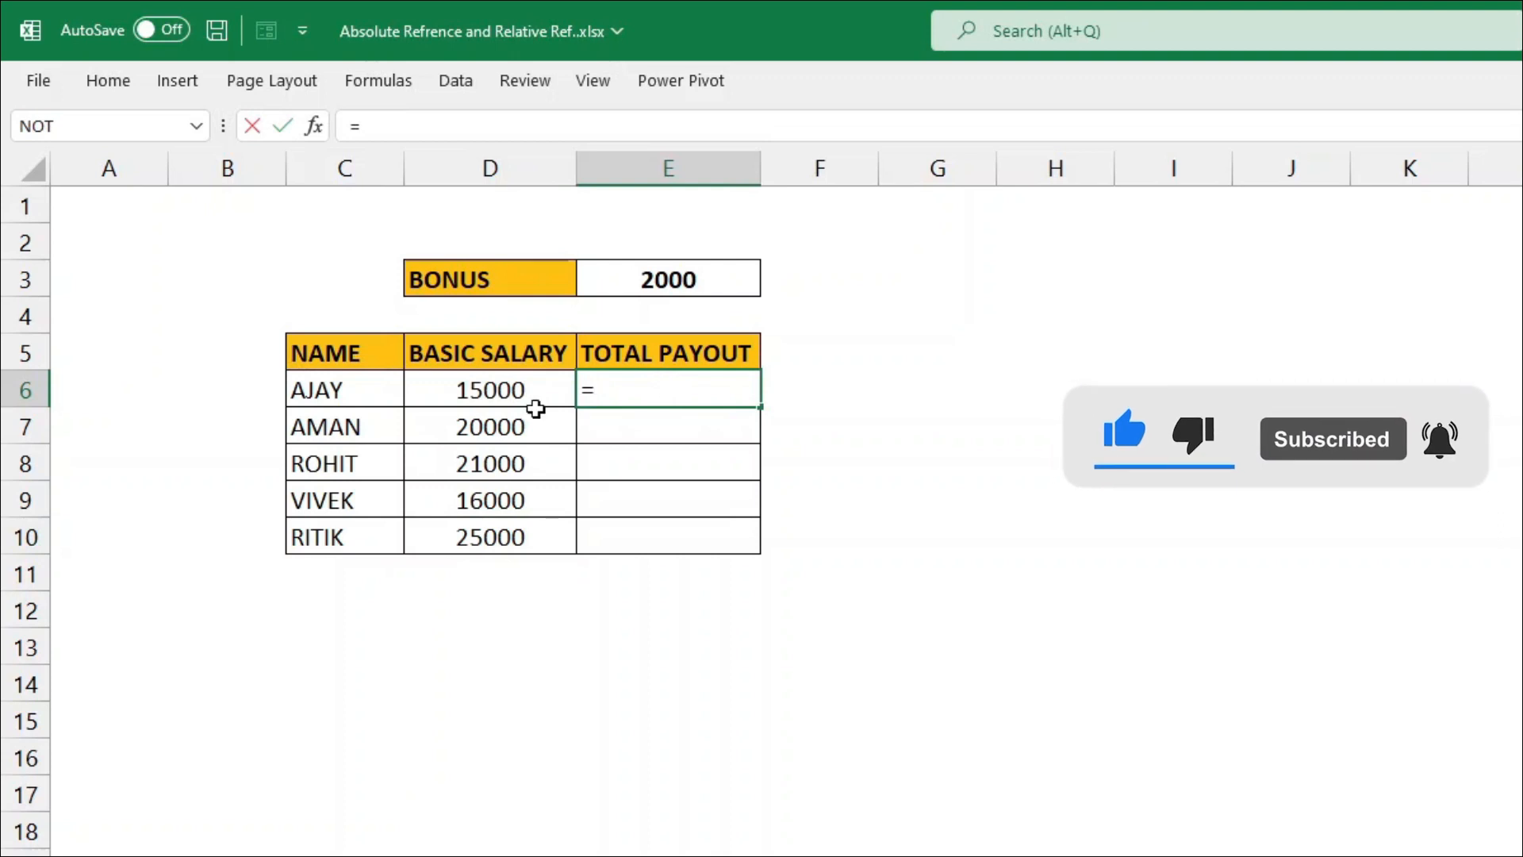
pyautogui.click(474, 396)
pyautogui.write('+')
pyautogui.click(678, 283)
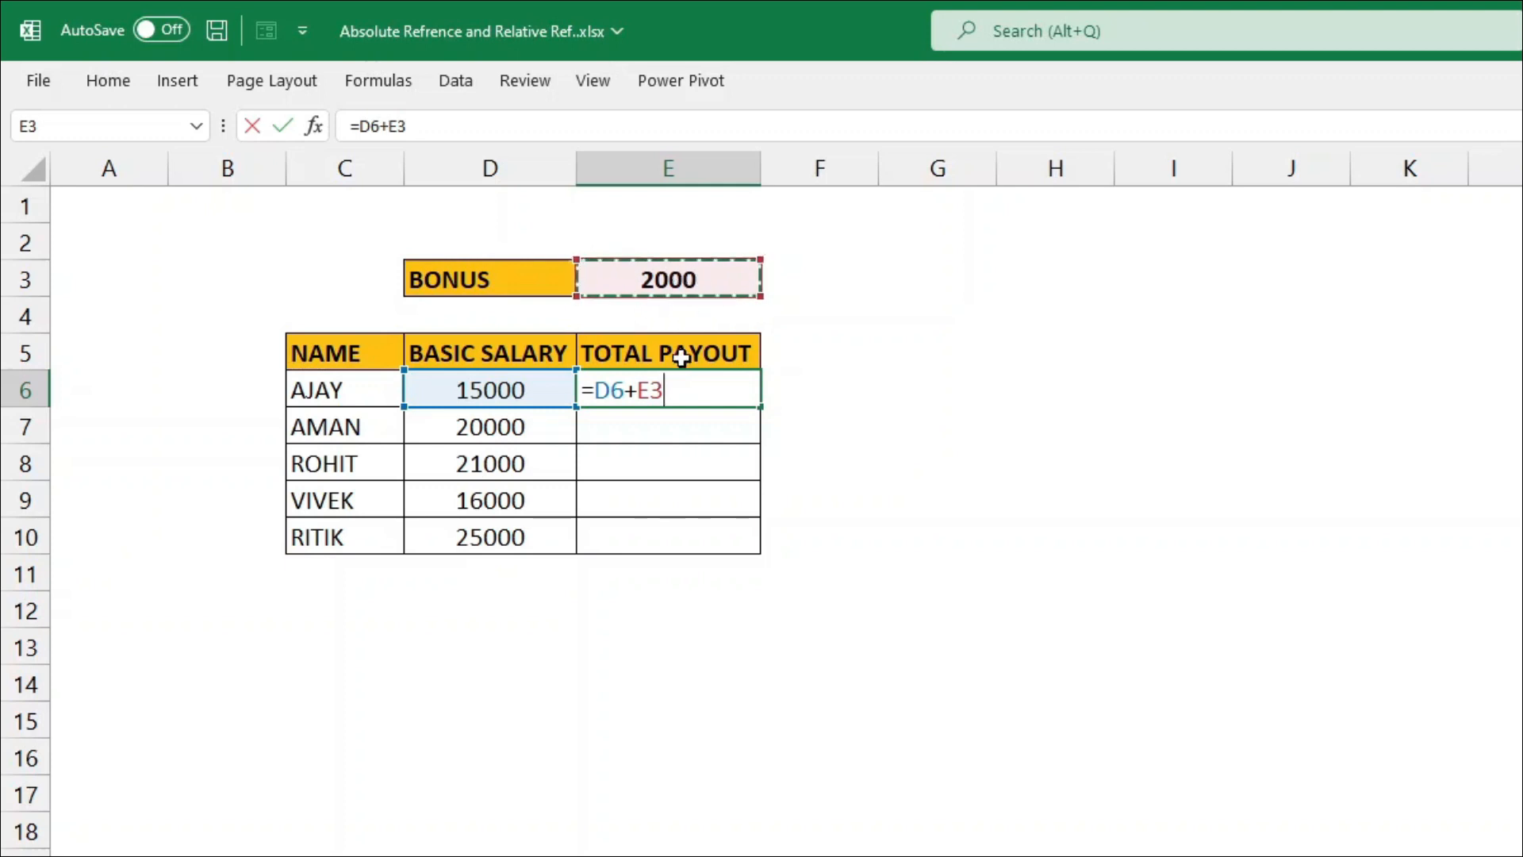
pyautogui.click(666, 391)
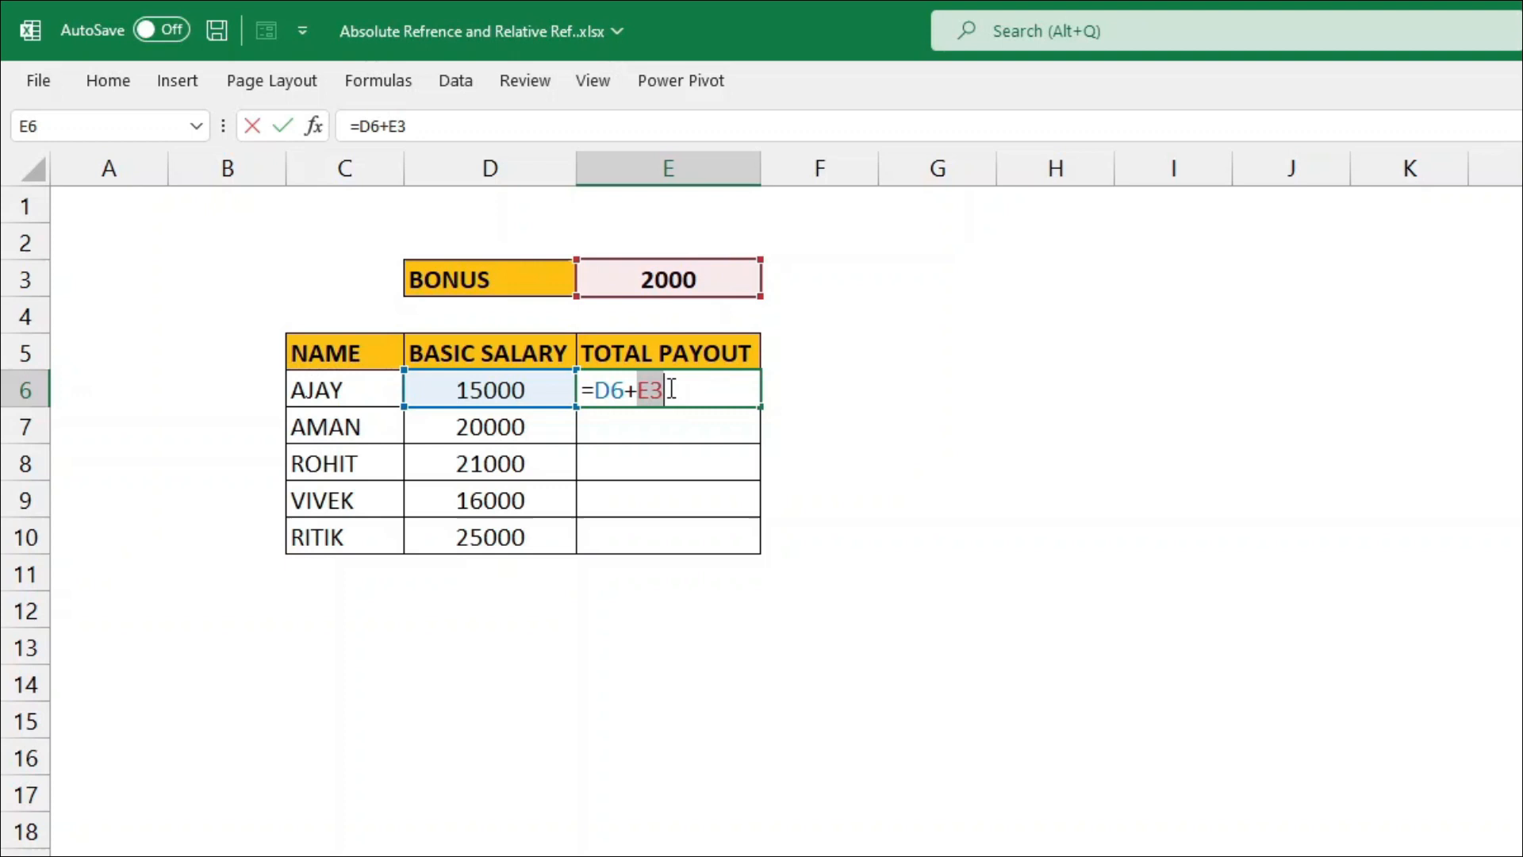
pyautogui.press('F4')
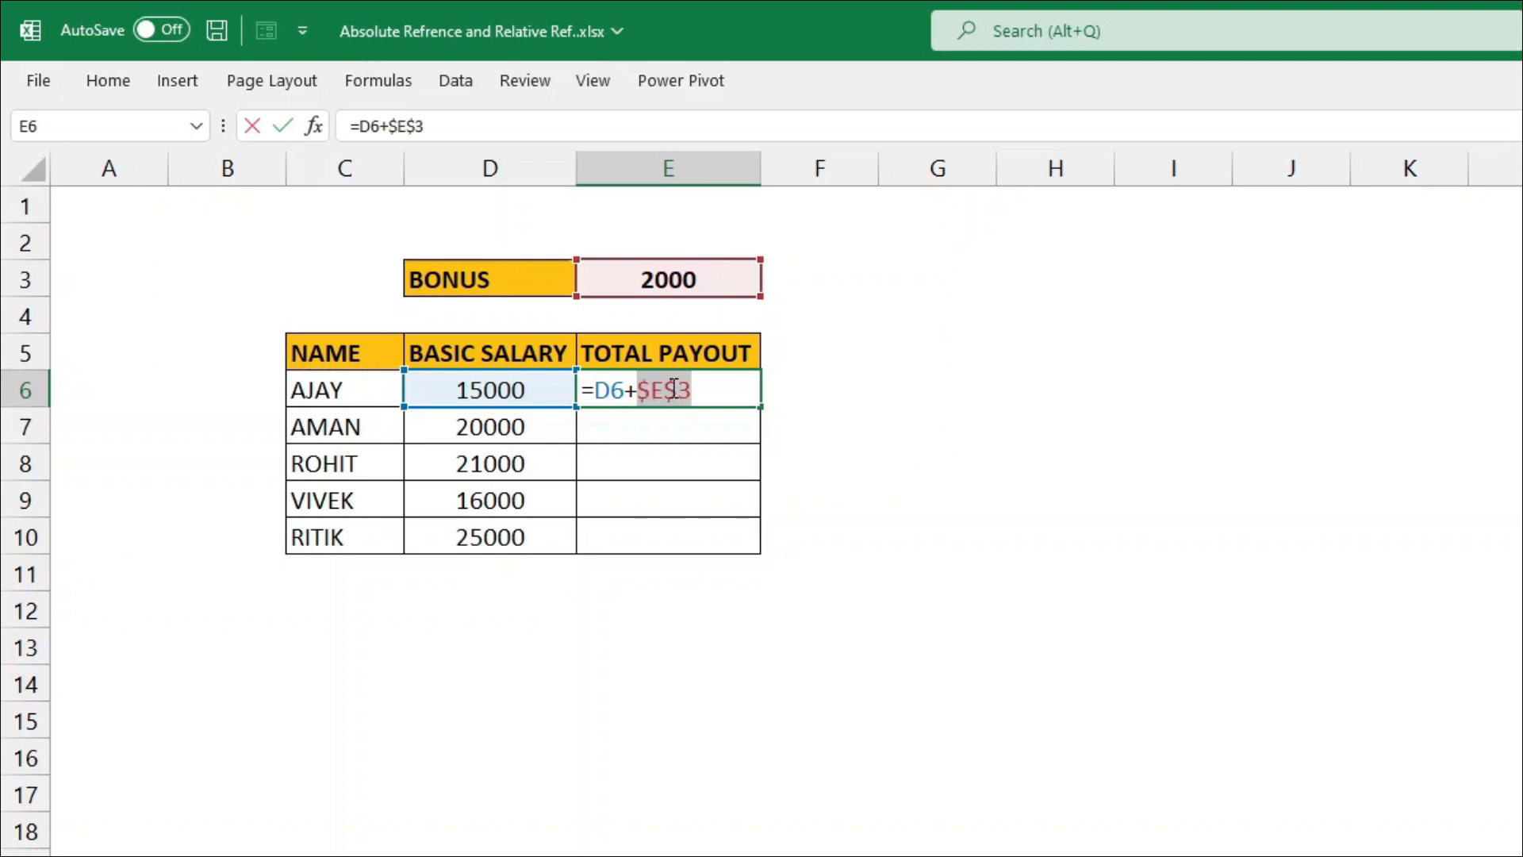
pyautogui.press('Return')
pyautogui.click(692, 390)
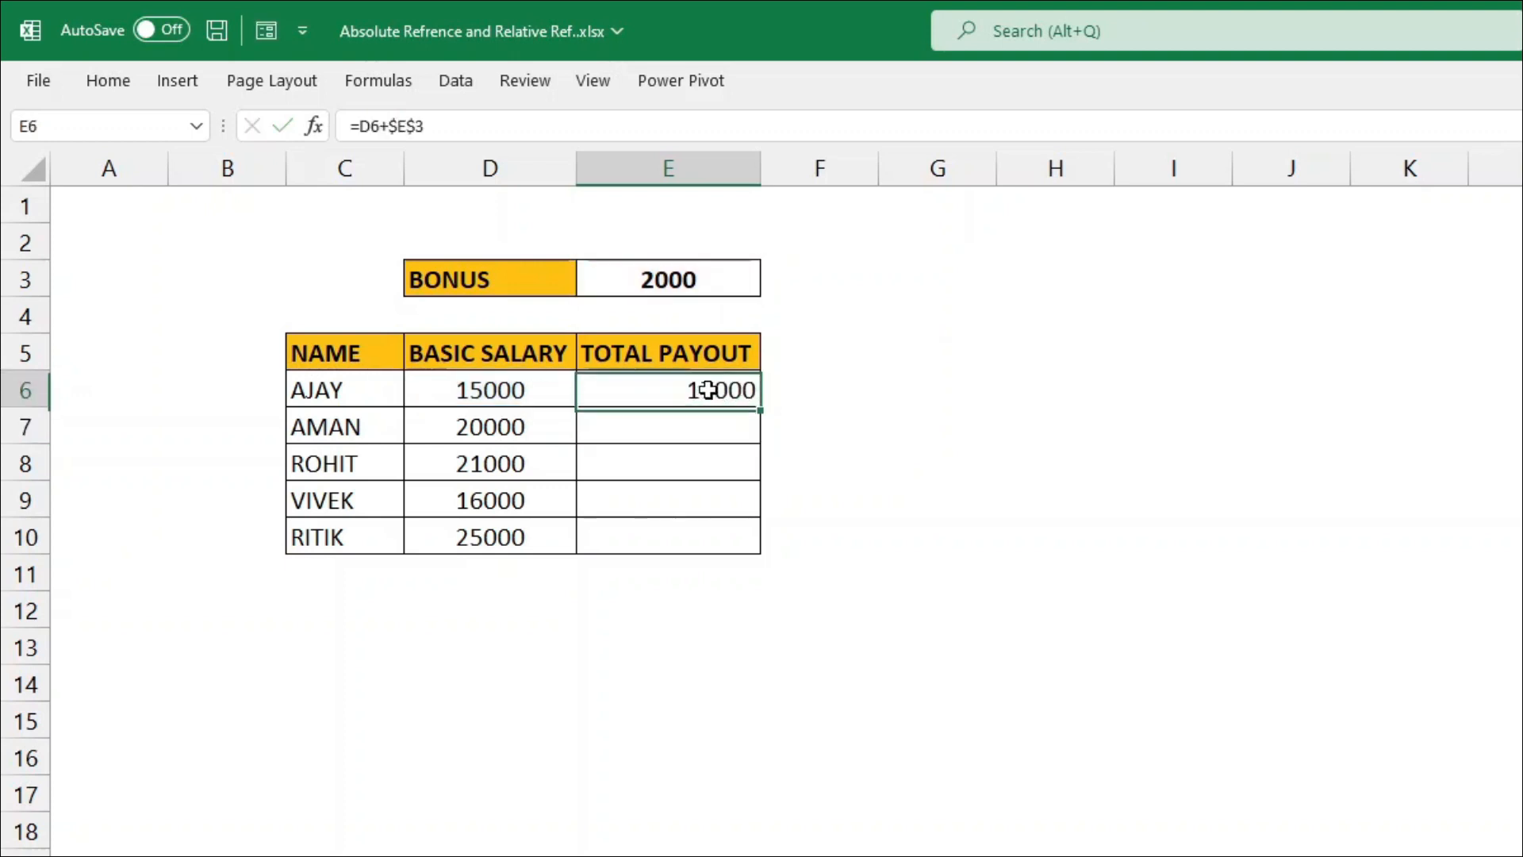
pyautogui.moveTo(760, 408); pyautogui.dragTo(760, 557)
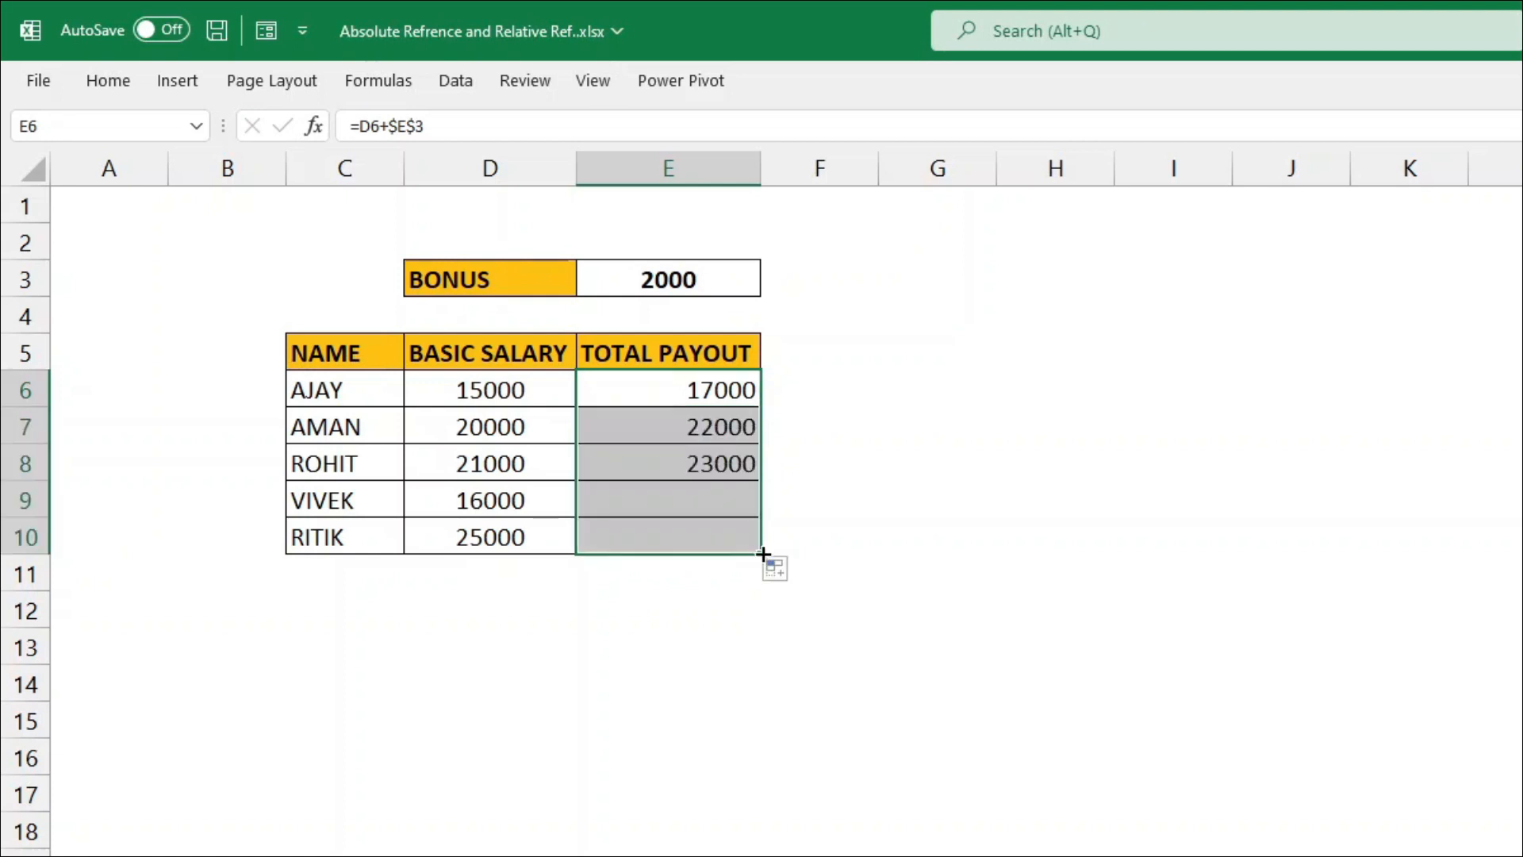
# Step: Check the relative and absolute references in the TOTAL PAYOUT formula in E8 and review the completed bonus table
pyautogui.doubleClick(722, 456)
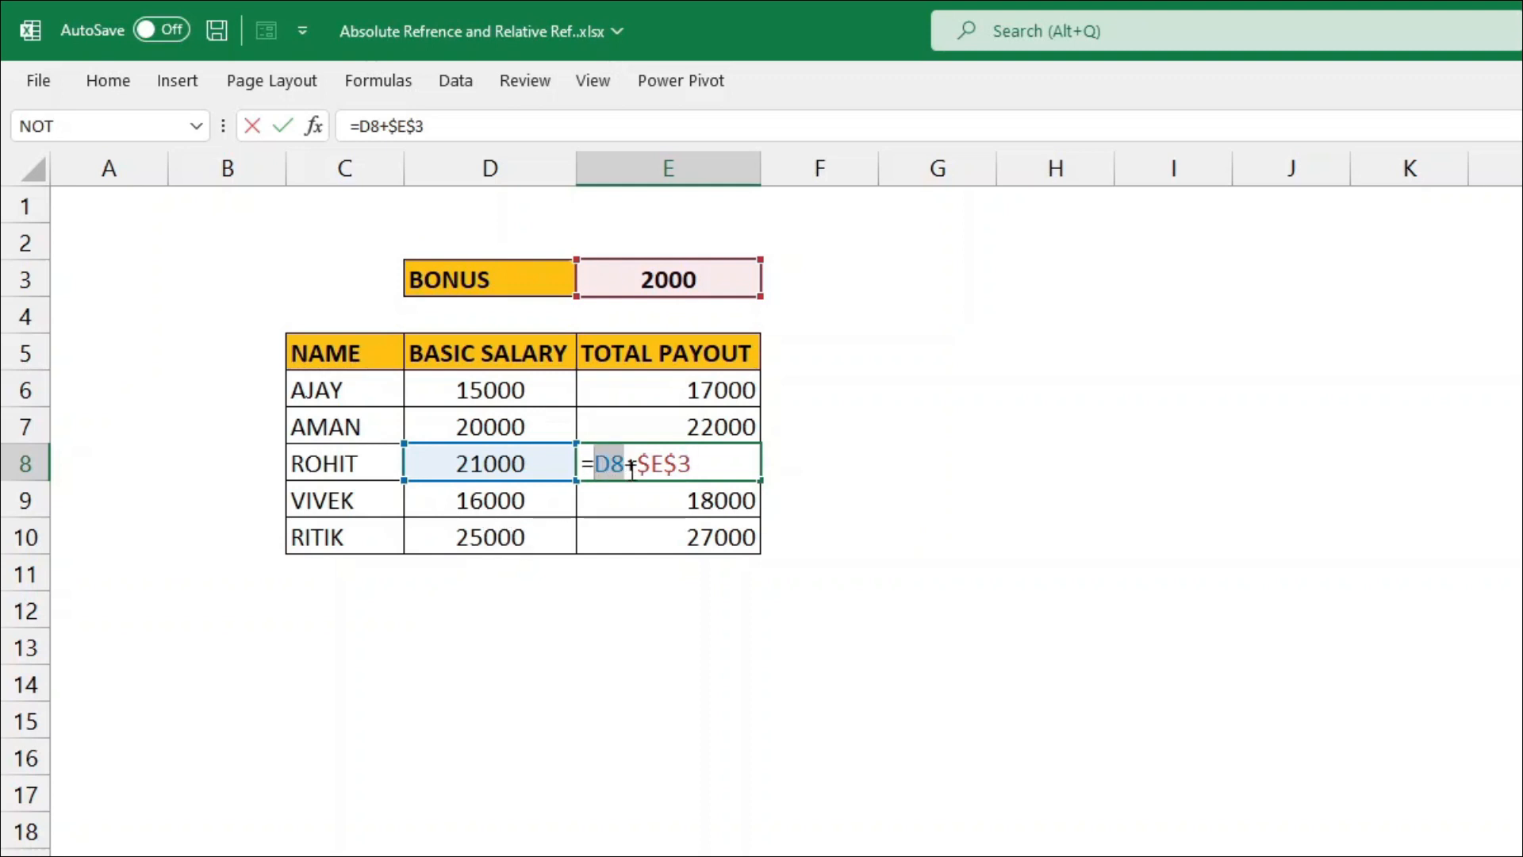
pyautogui.moveTo(641, 465); pyautogui.dragTo(679, 465)
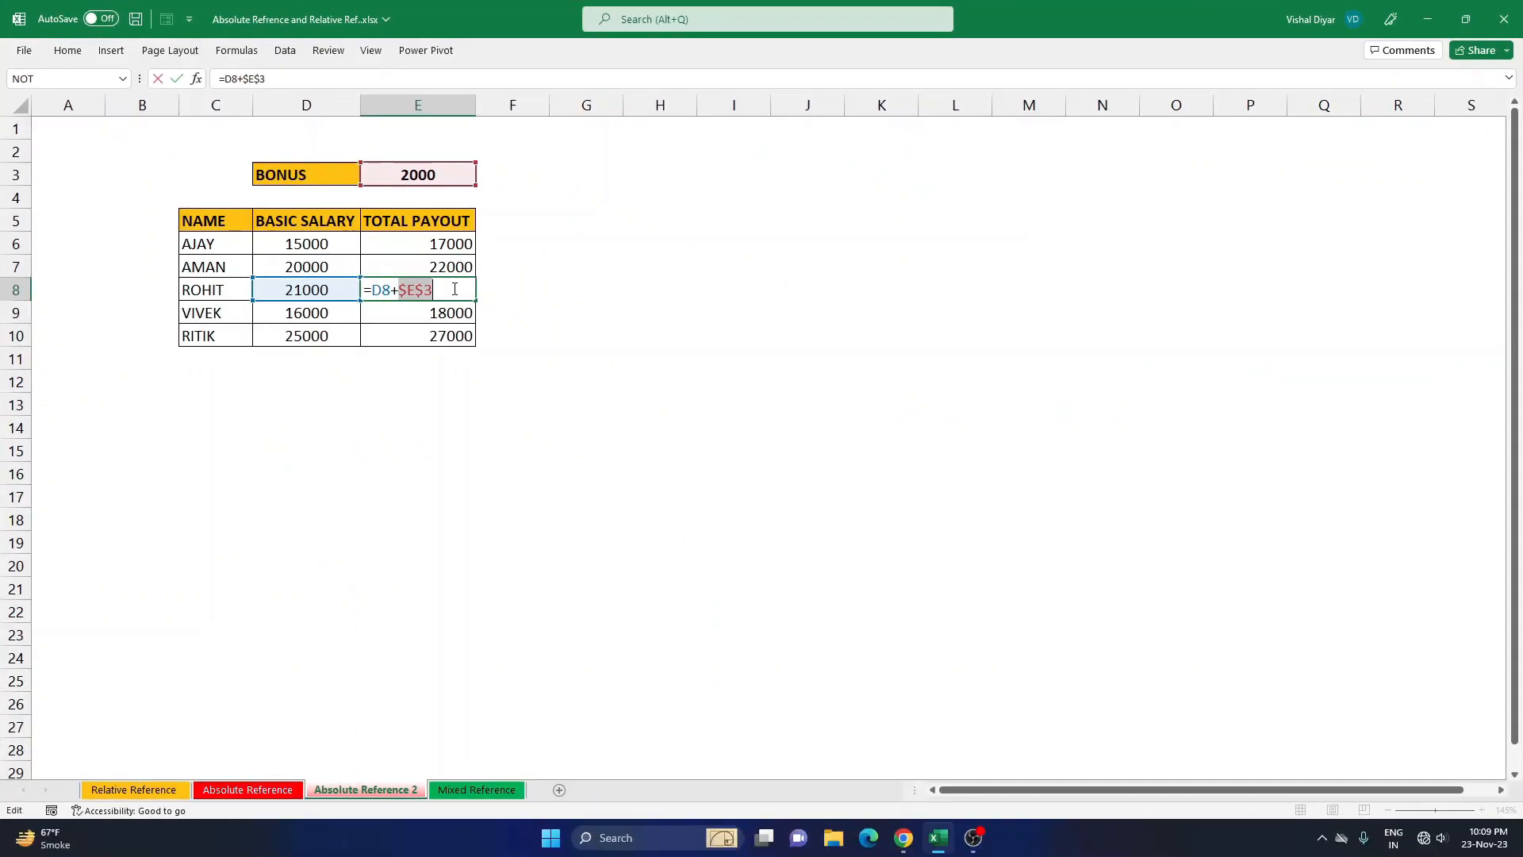
pyautogui.press('Return')
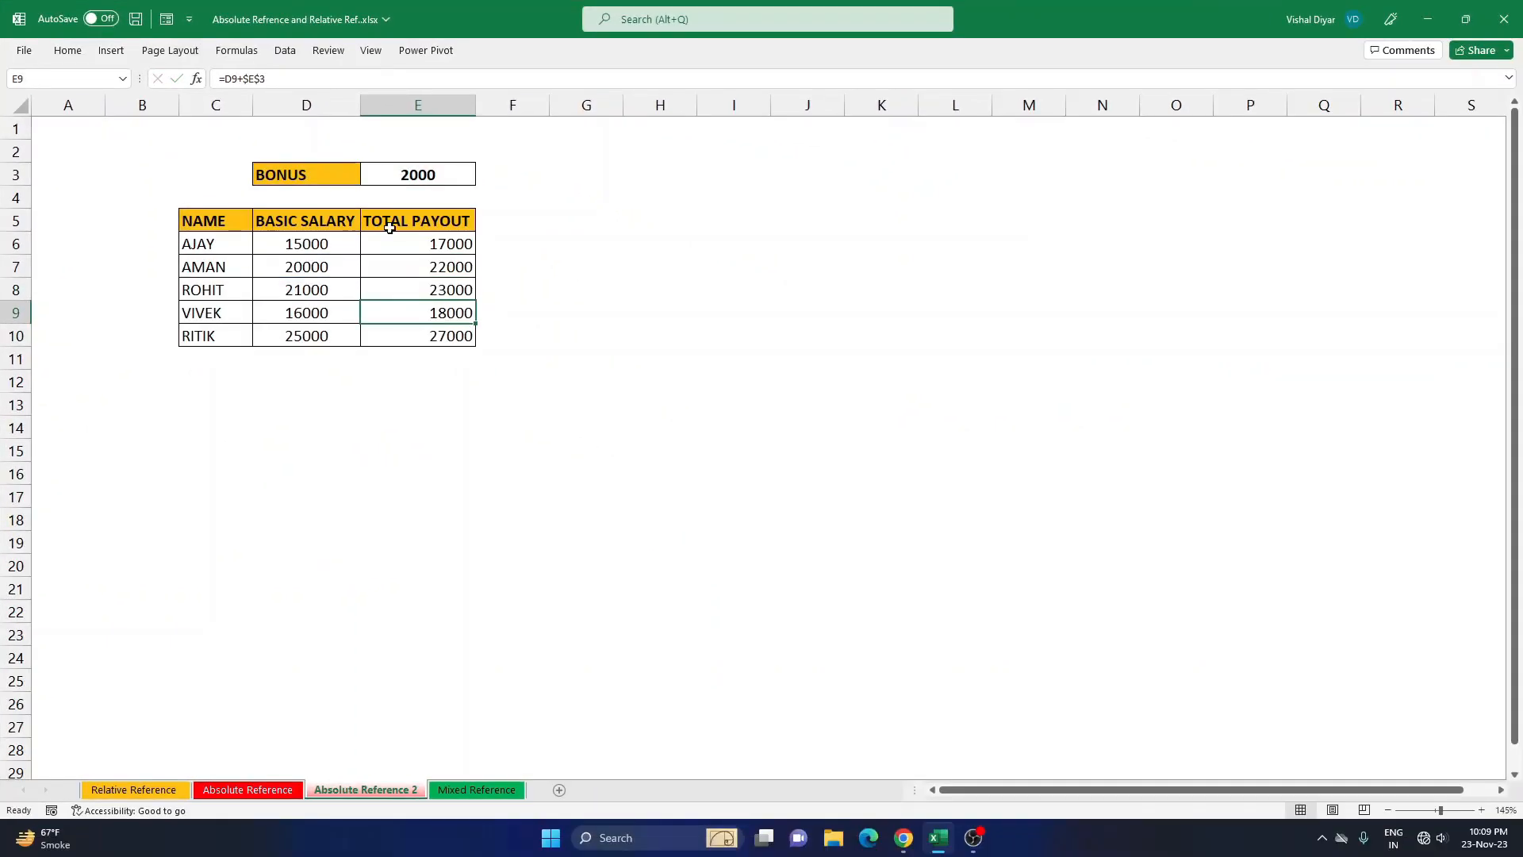
pyautogui.moveTo(239, 176); pyautogui.dragTo(462, 367)
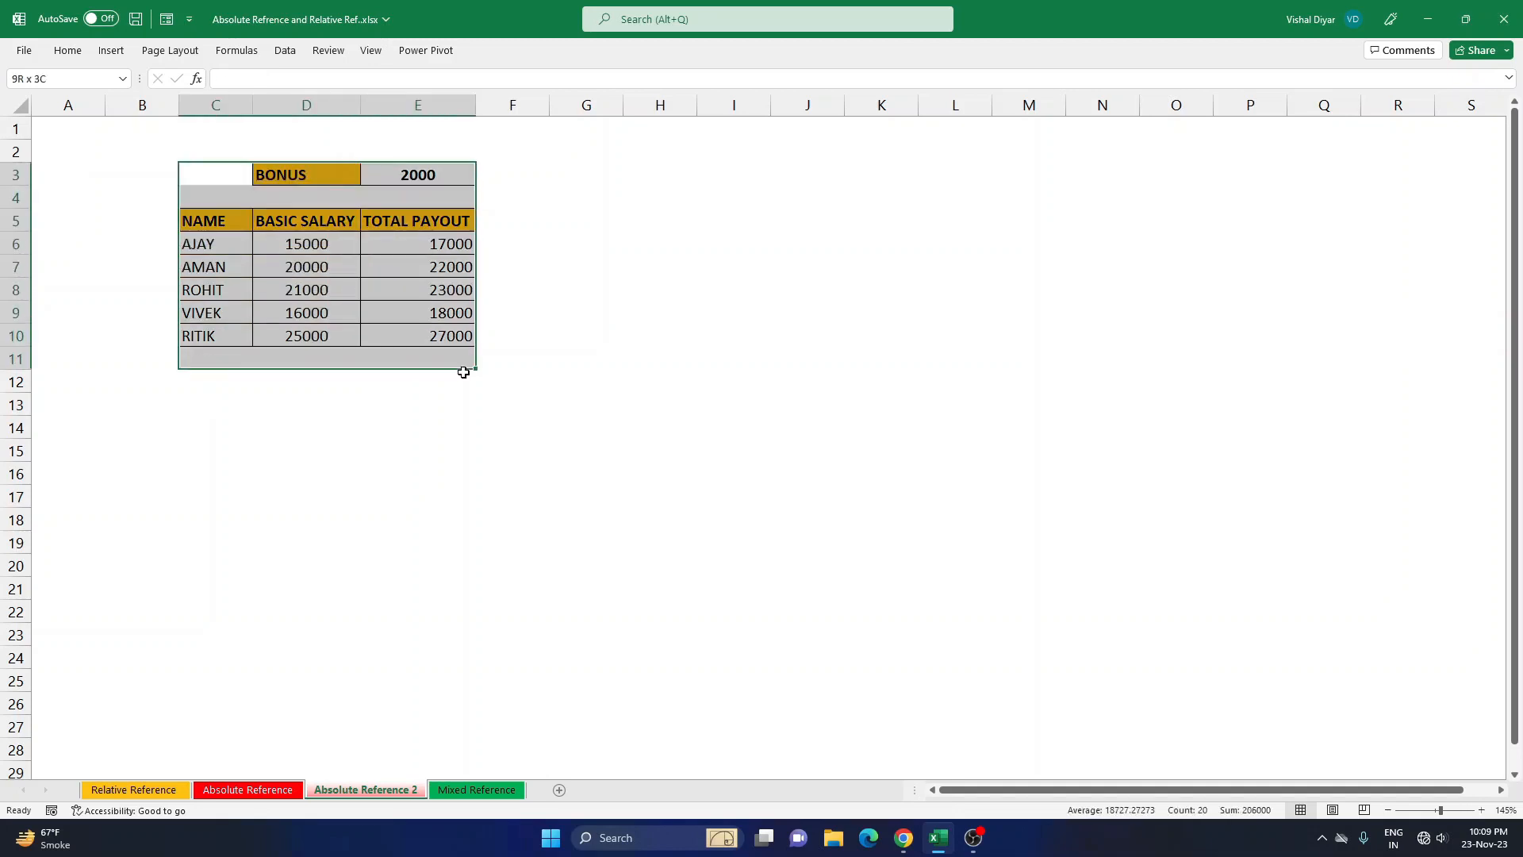
pyautogui.click(449, 300)
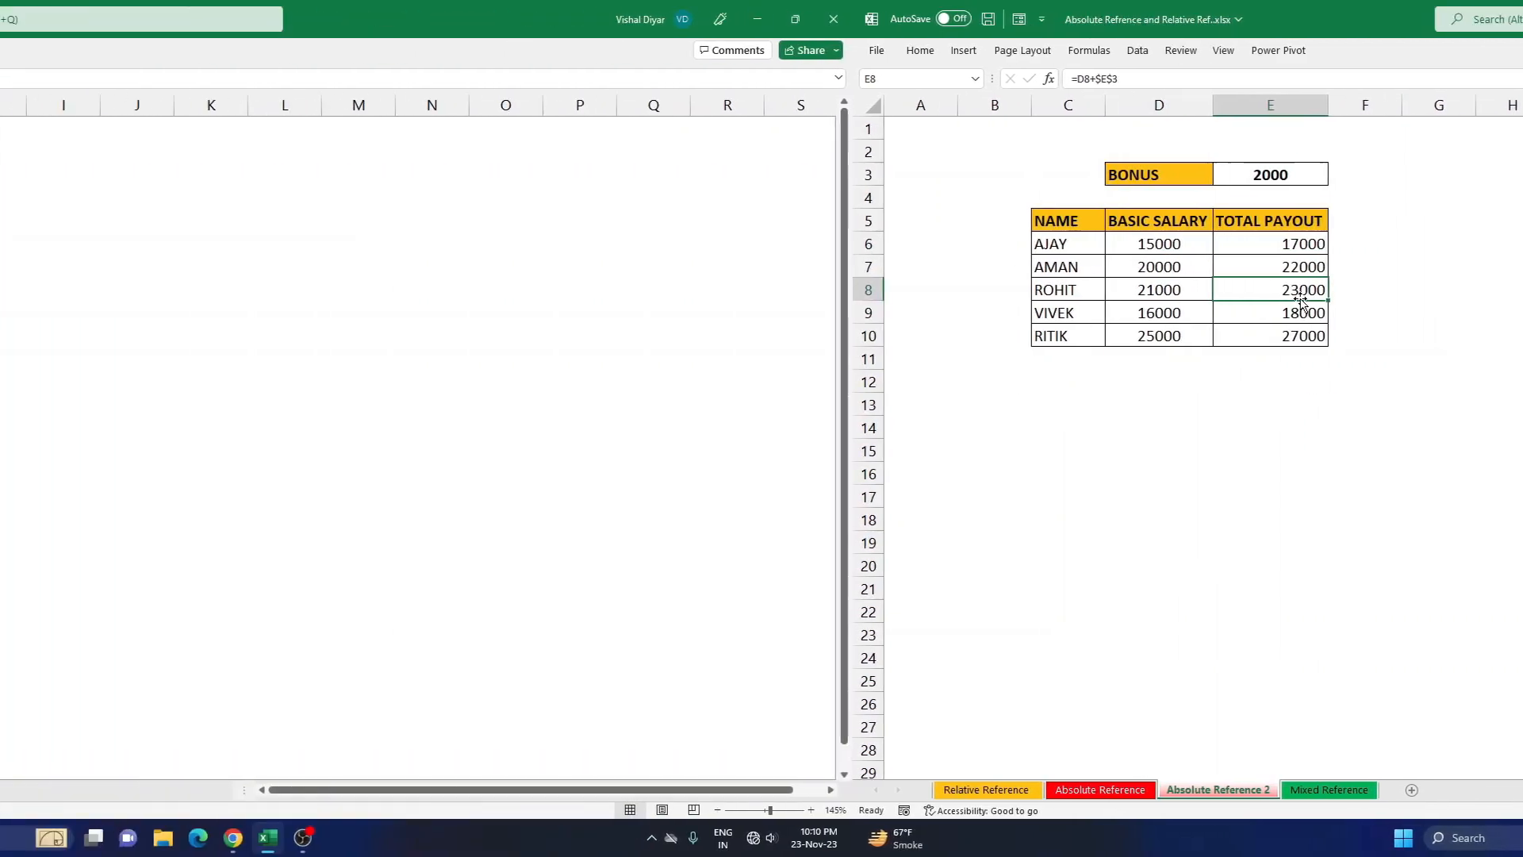
pyautogui.click(1292, 310)
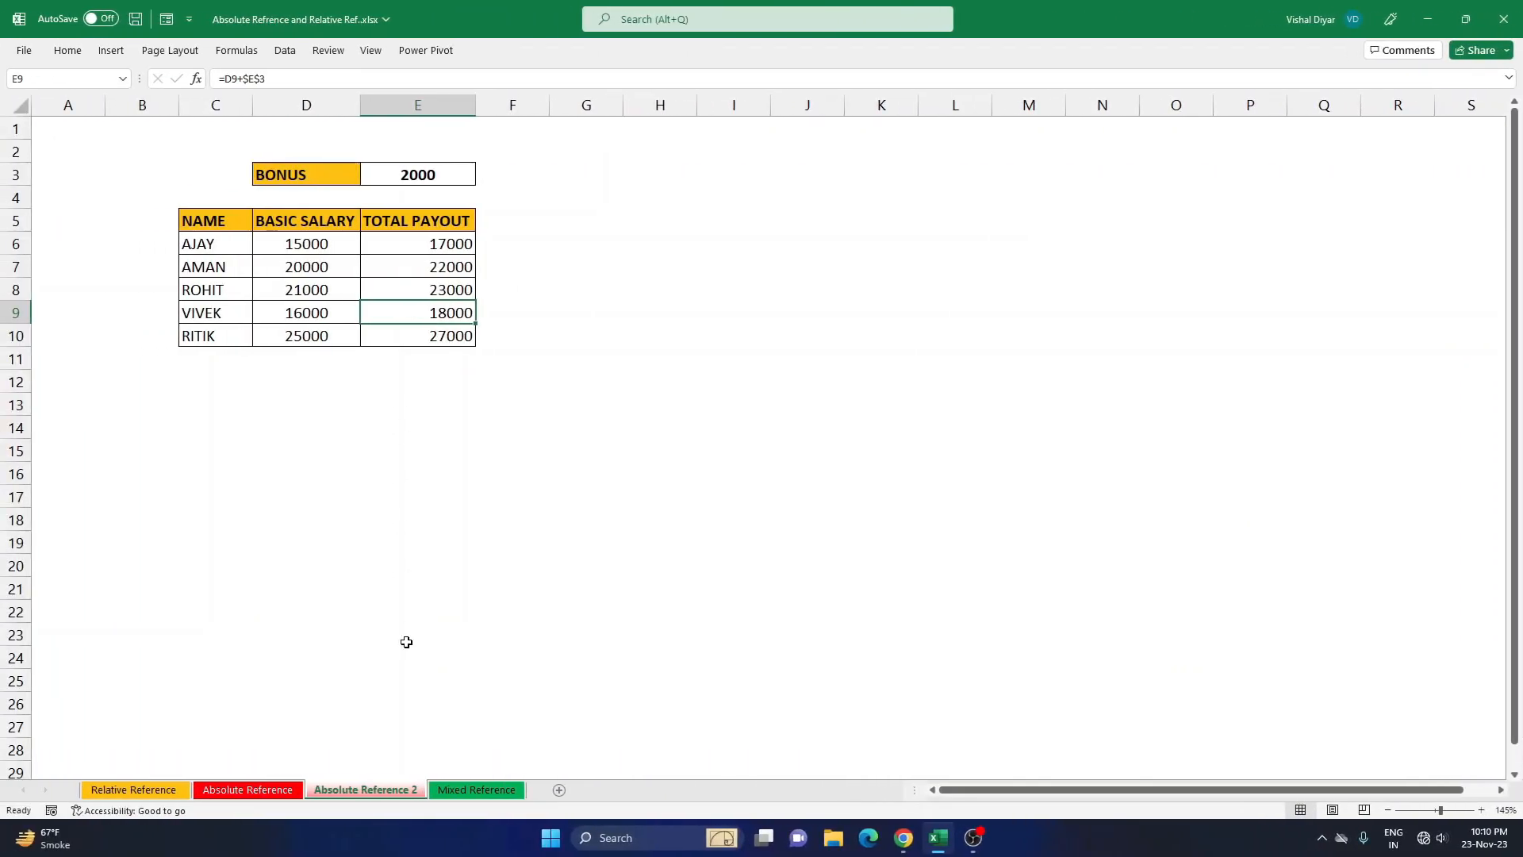
# Step: Open the Mixed Reference sheet and clear the values in B3:D5 of the upper grid
pyautogui.click(450, 793)
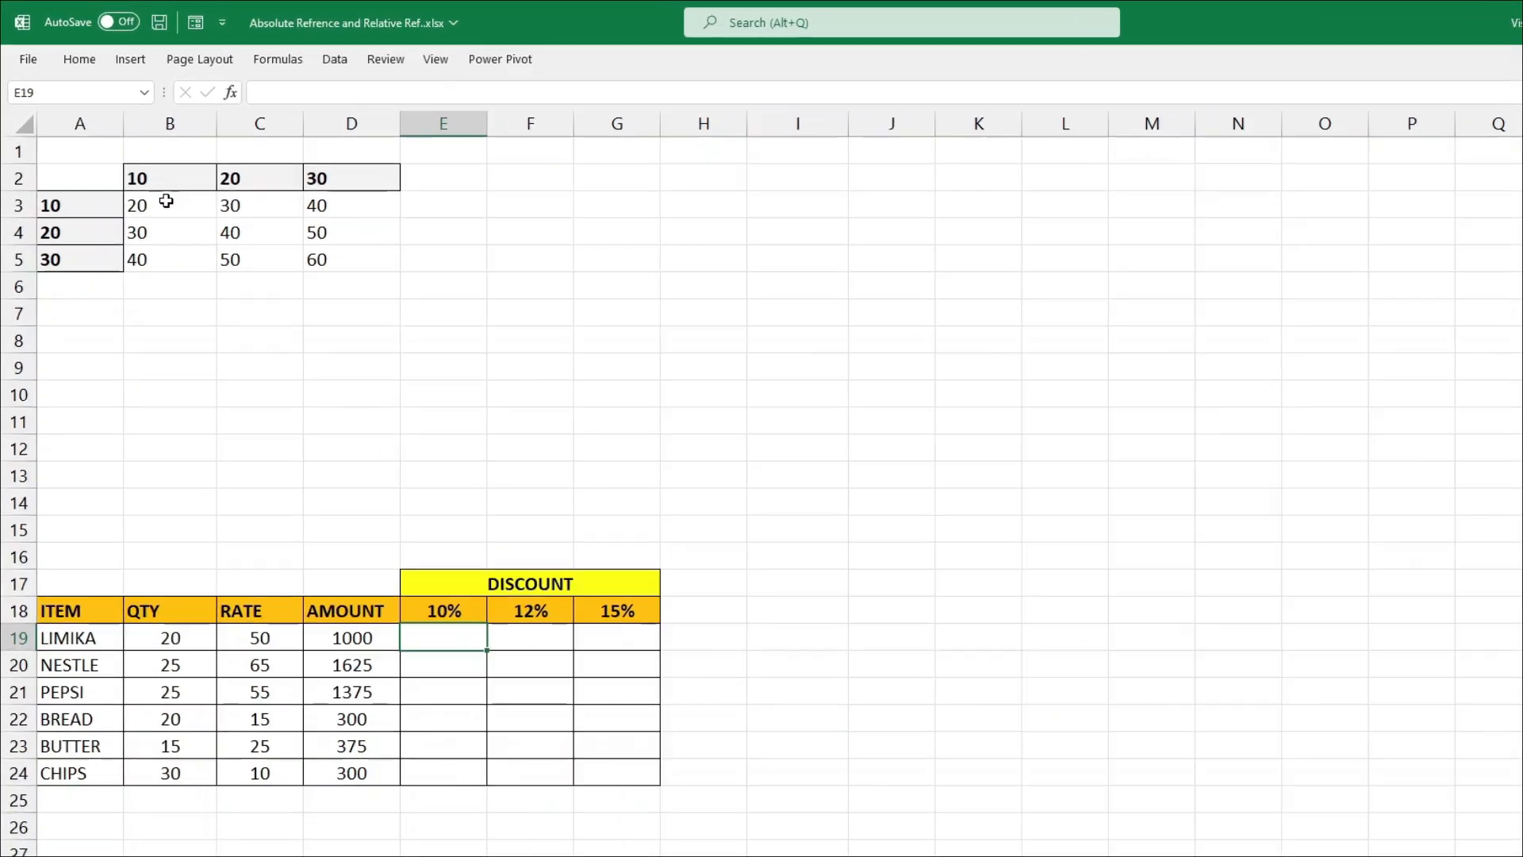
pyautogui.moveTo(159, 176); pyautogui.dragTo(268, 221)
pyautogui.press('Delete')
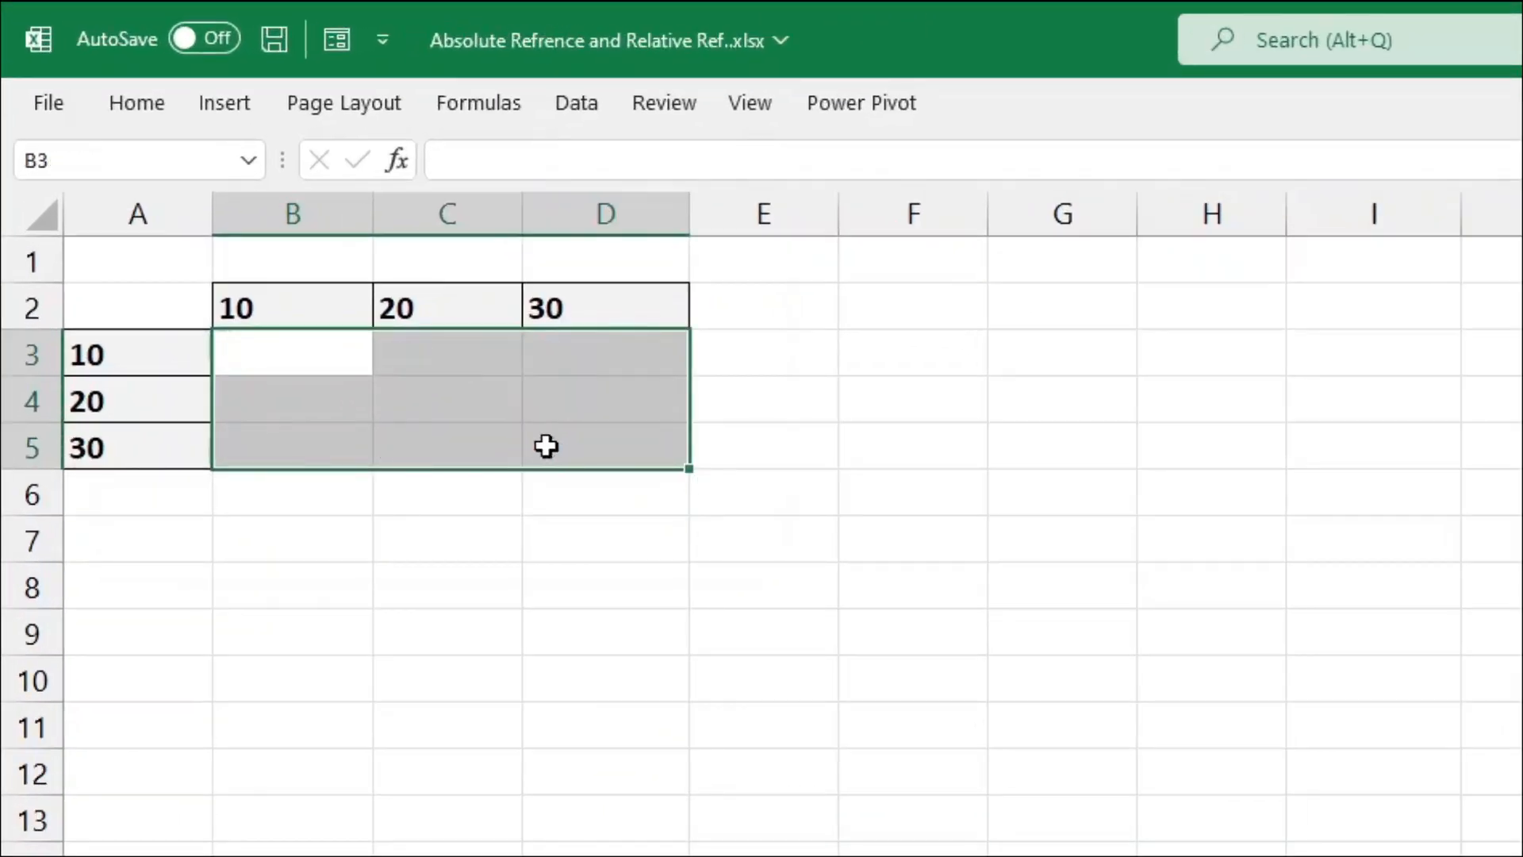
# Step: Go through the row header in A3 paired with each column header in B2, C2 and D2
pyautogui.click(270, 362)
pyautogui.click(132, 359)
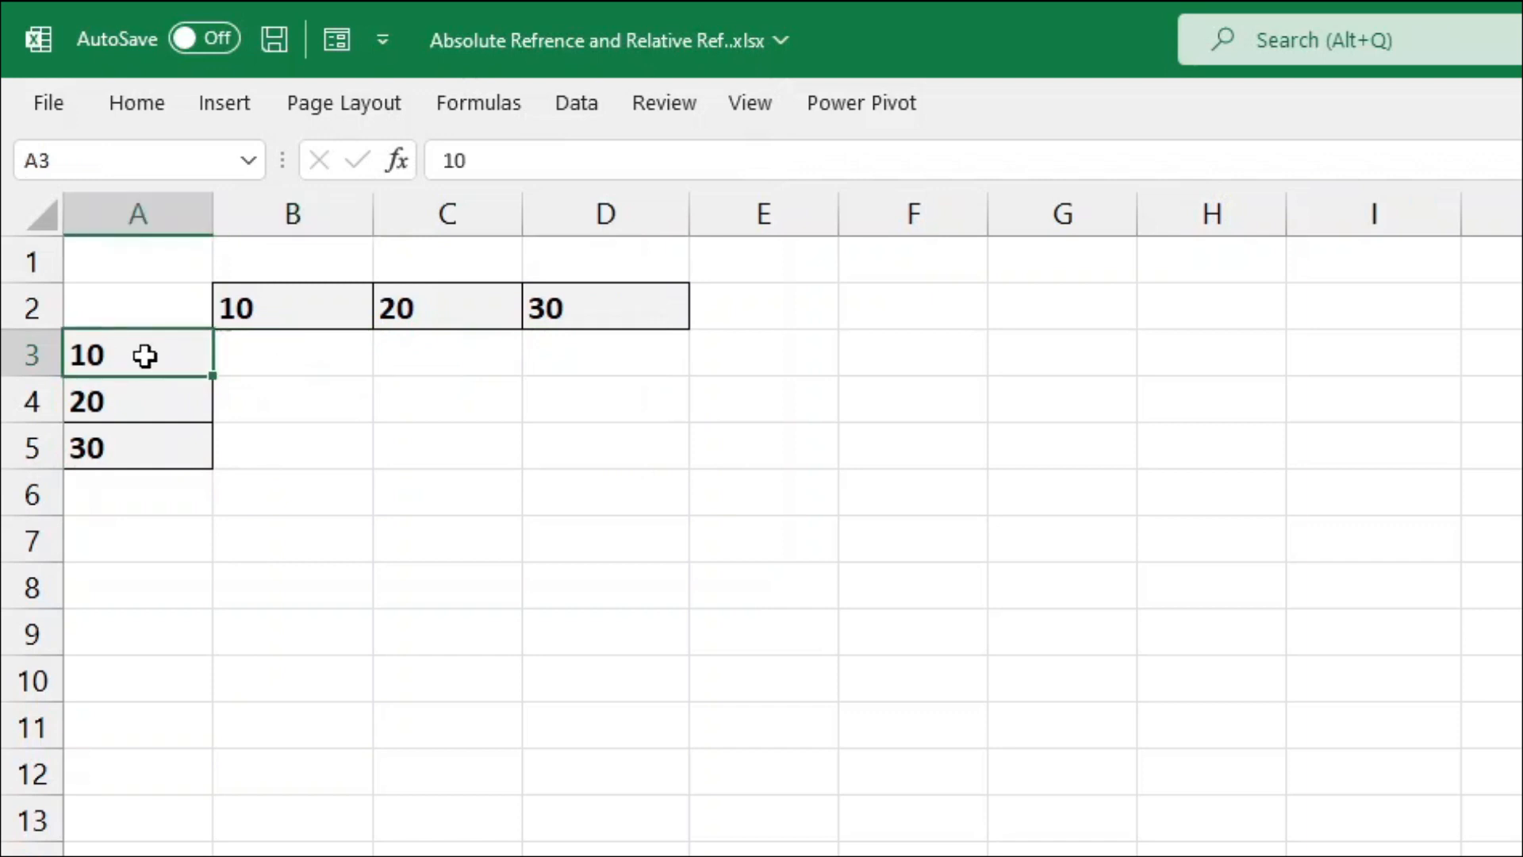
pyautogui.click(363, 302)
pyautogui.click(189, 362)
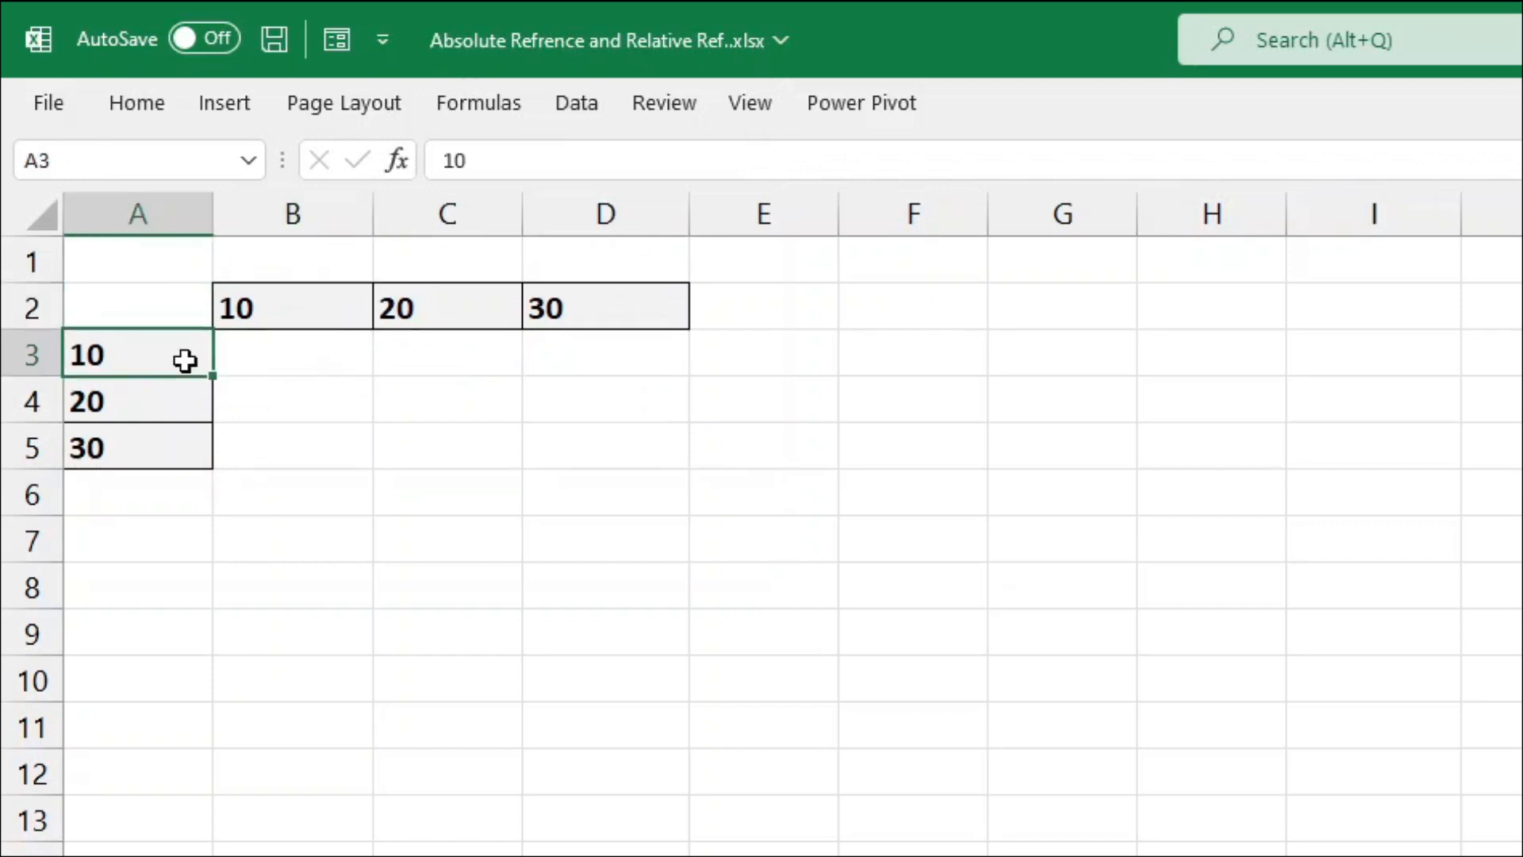
pyautogui.click(469, 322)
pyautogui.click(159, 354)
pyautogui.click(597, 308)
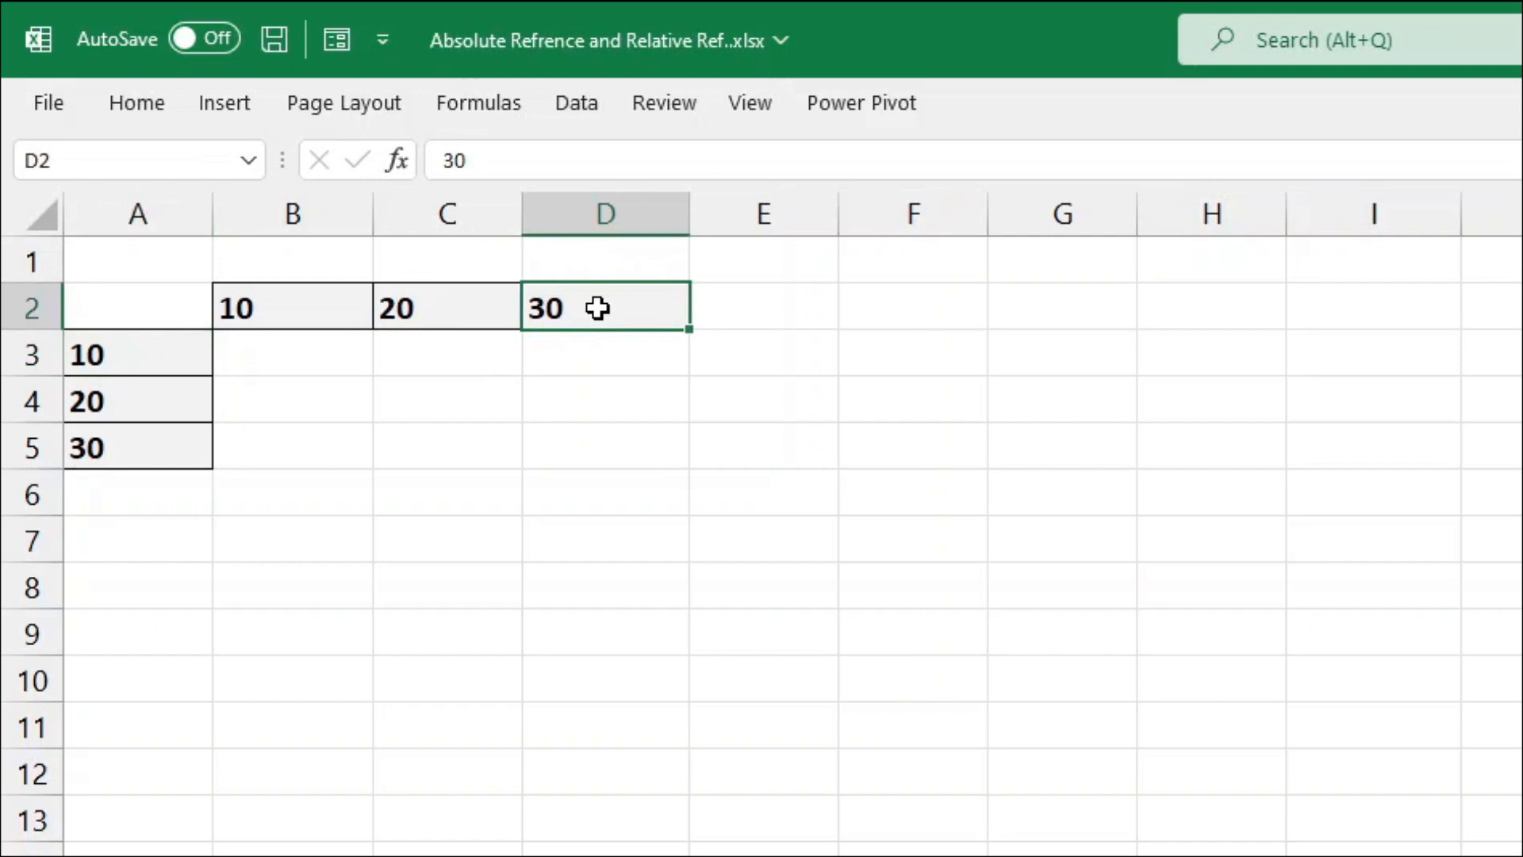
# Step: Enter =A3+B2 in B3, cycling the A3 reference through its absolute and mixed forms back to relative
pyautogui.click(309, 357)
pyautogui.write('=')
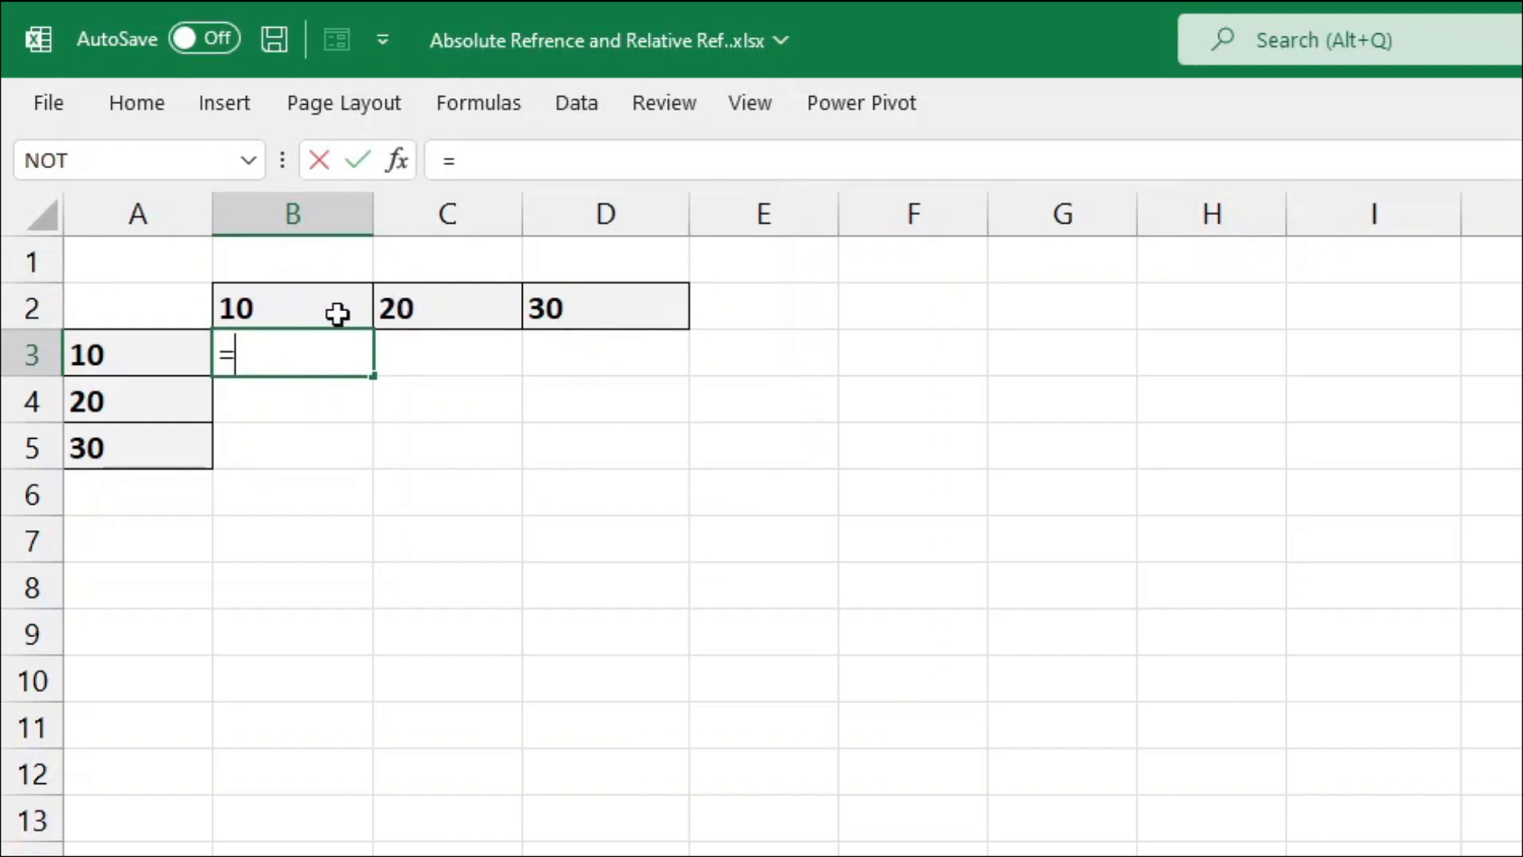
pyautogui.click(122, 346)
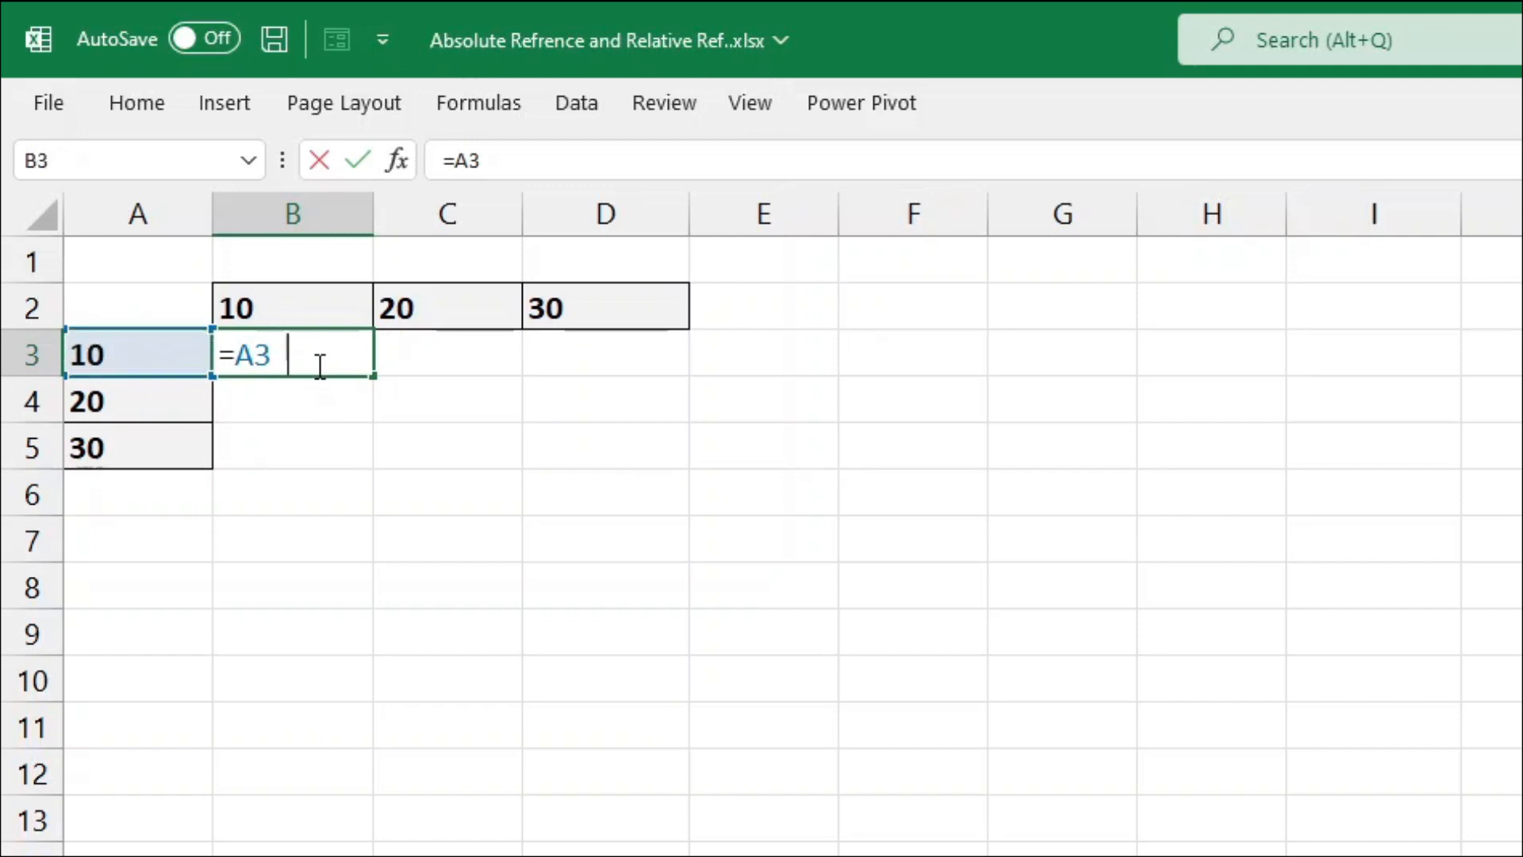
pyautogui.write('+')
pyautogui.click(316, 299)
pyautogui.moveTo(274, 361); pyautogui.dragTo(231, 354)
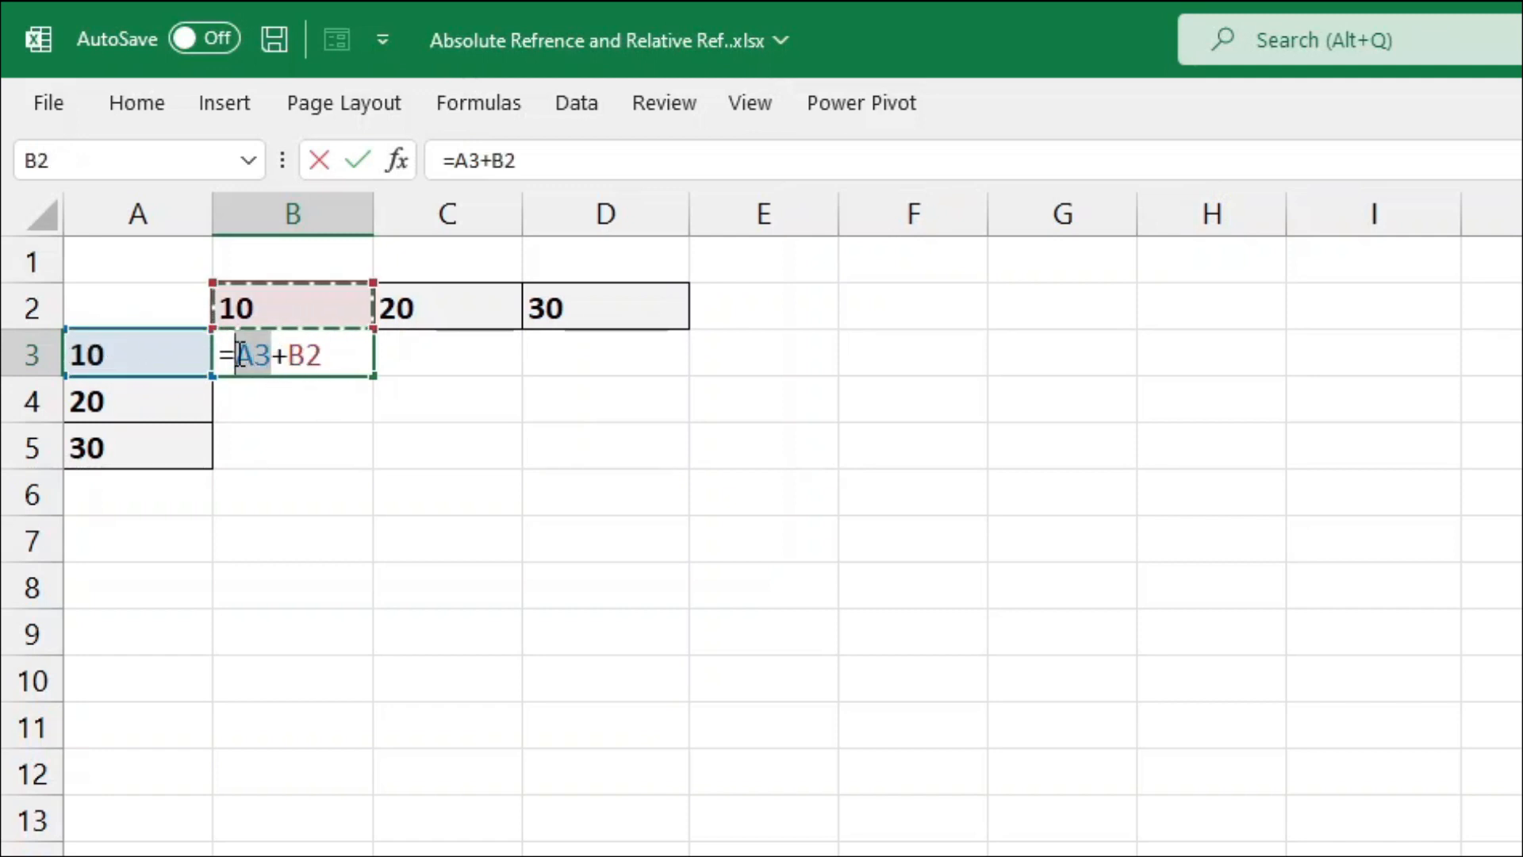
pyautogui.press('F4')
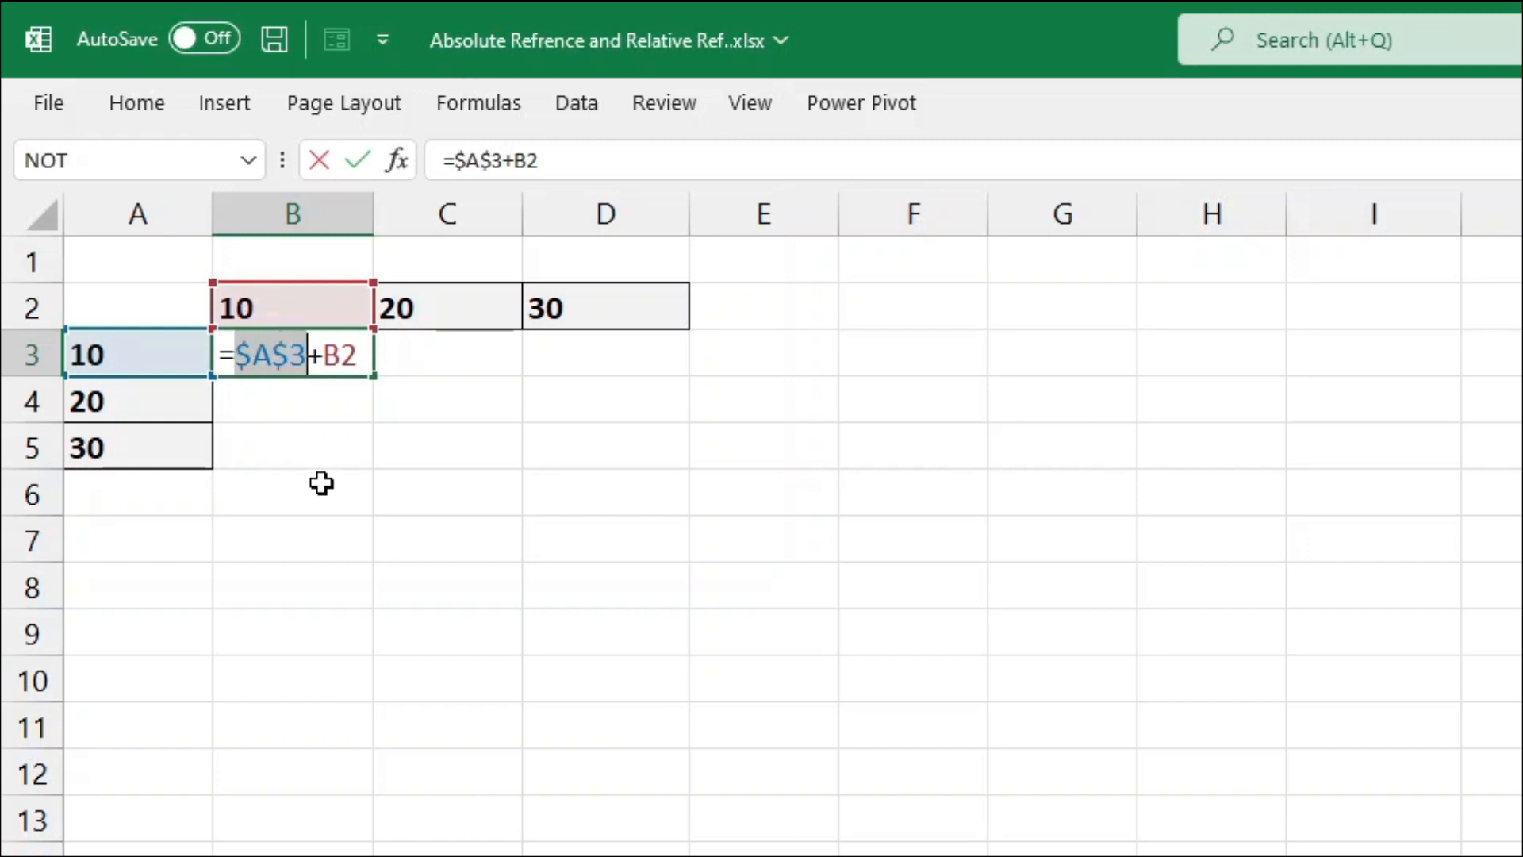
pyautogui.press('F4')
pyautogui.press('F4')
pyautogui.press('F4')
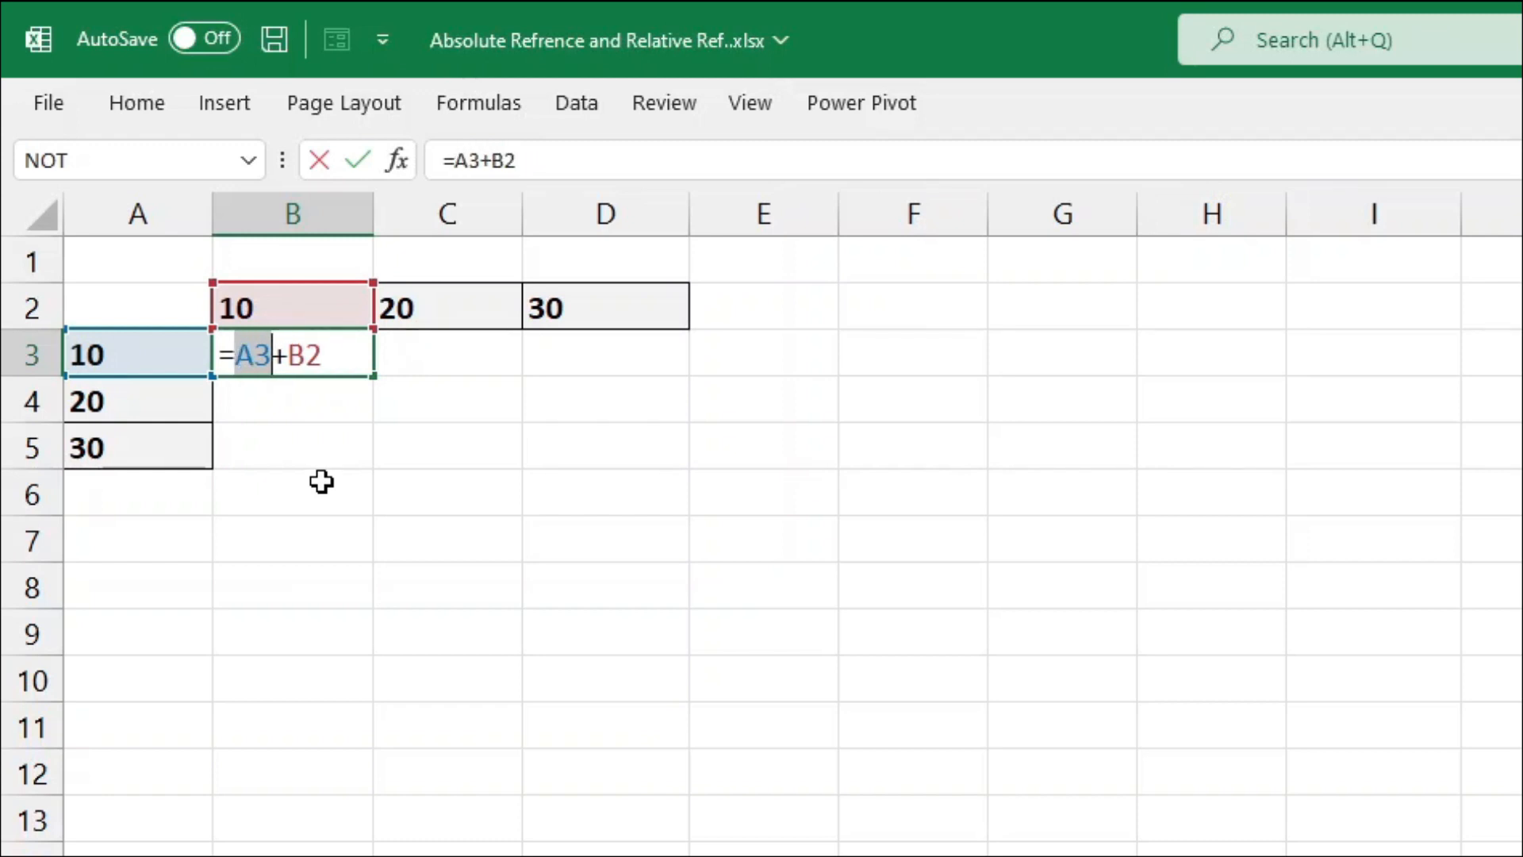
pyautogui.press('Return')
pyautogui.press('Up')
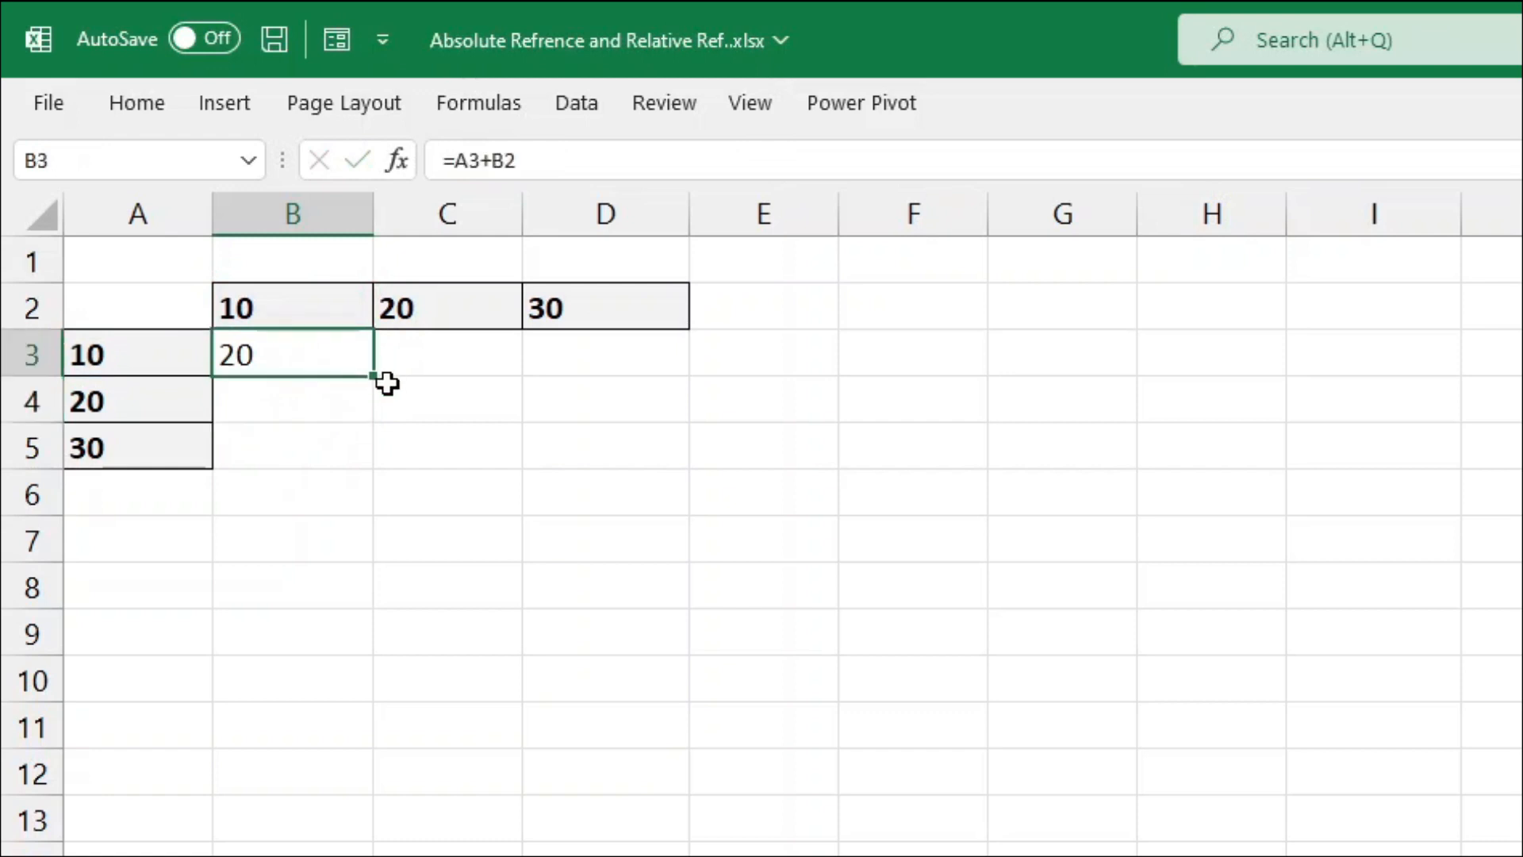
# Step: Fill the relative B3 formula across to D3 and redirect the first reference in C3 to A3
pyautogui.moveTo(587, 376); pyautogui.dragTo(605, 384)
pyautogui.doubleClick(483, 349)
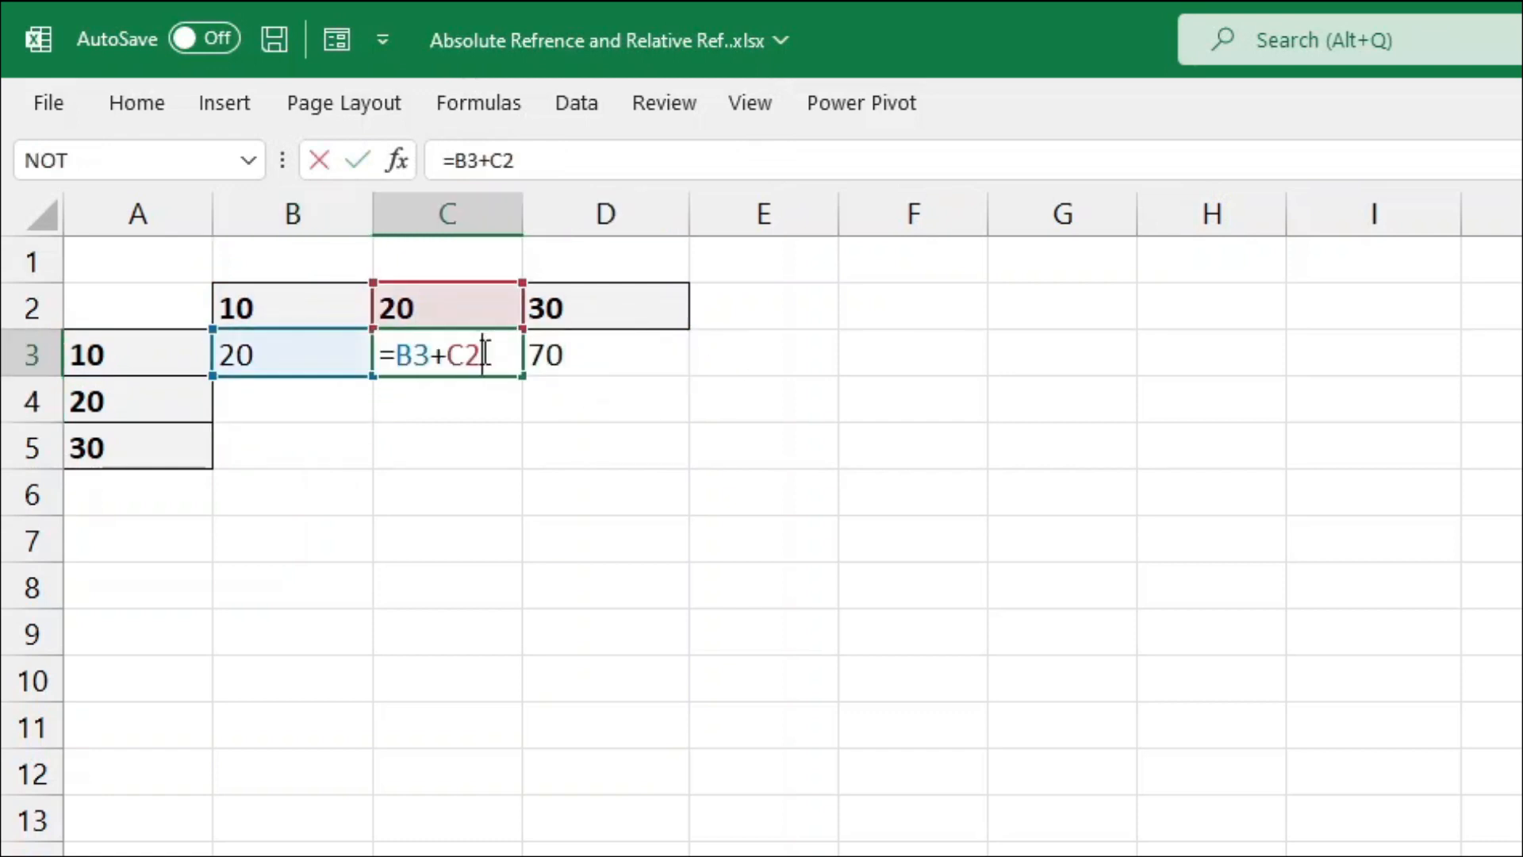
pyautogui.click(290, 383)
pyautogui.click(452, 341)
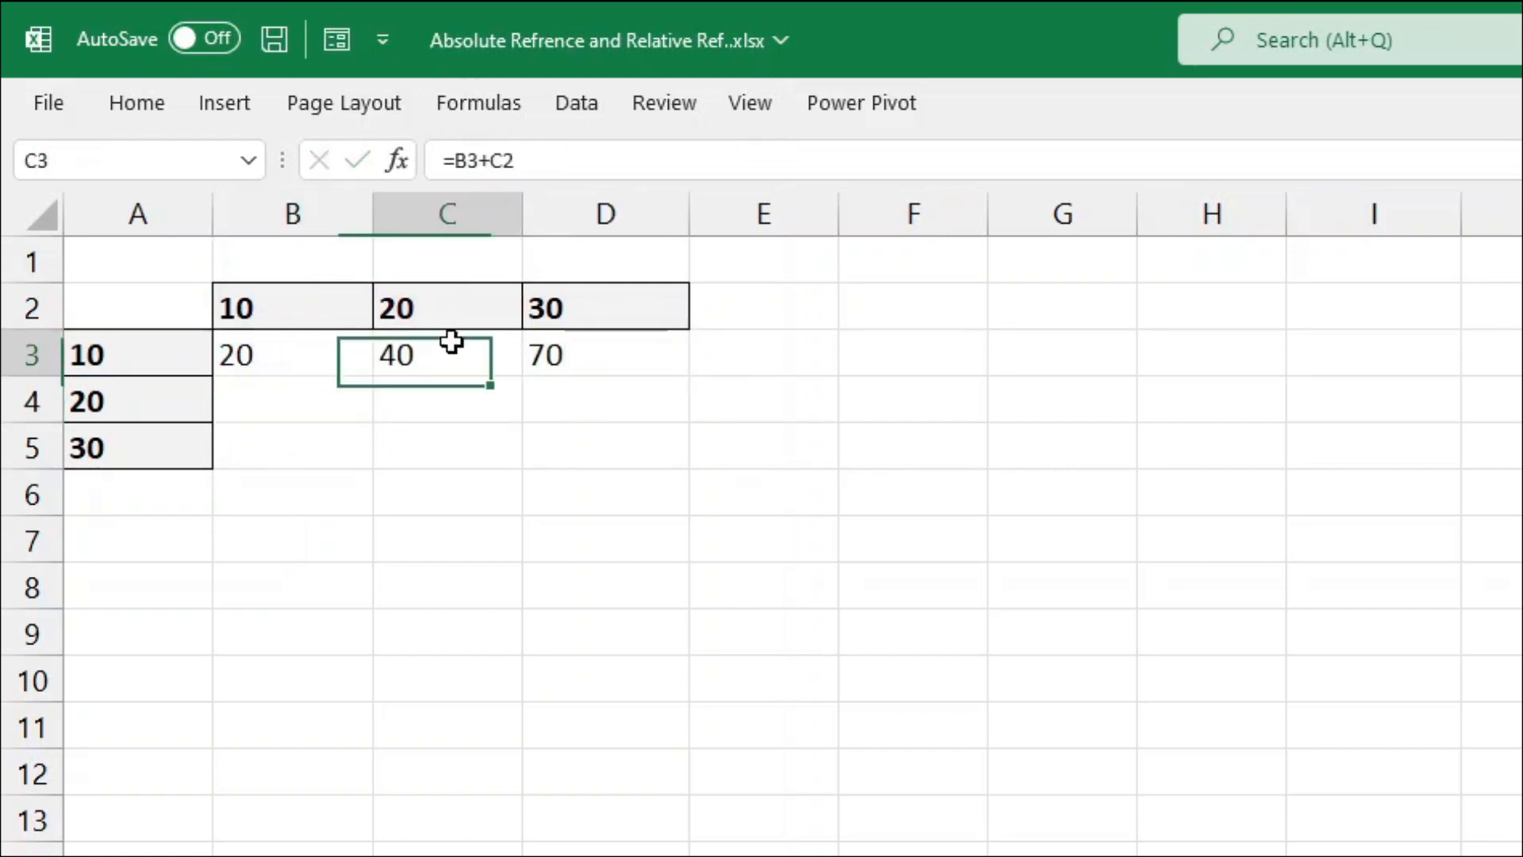
pyautogui.doubleClick(448, 349)
pyautogui.moveTo(297, 381); pyautogui.dragTo(142, 370)
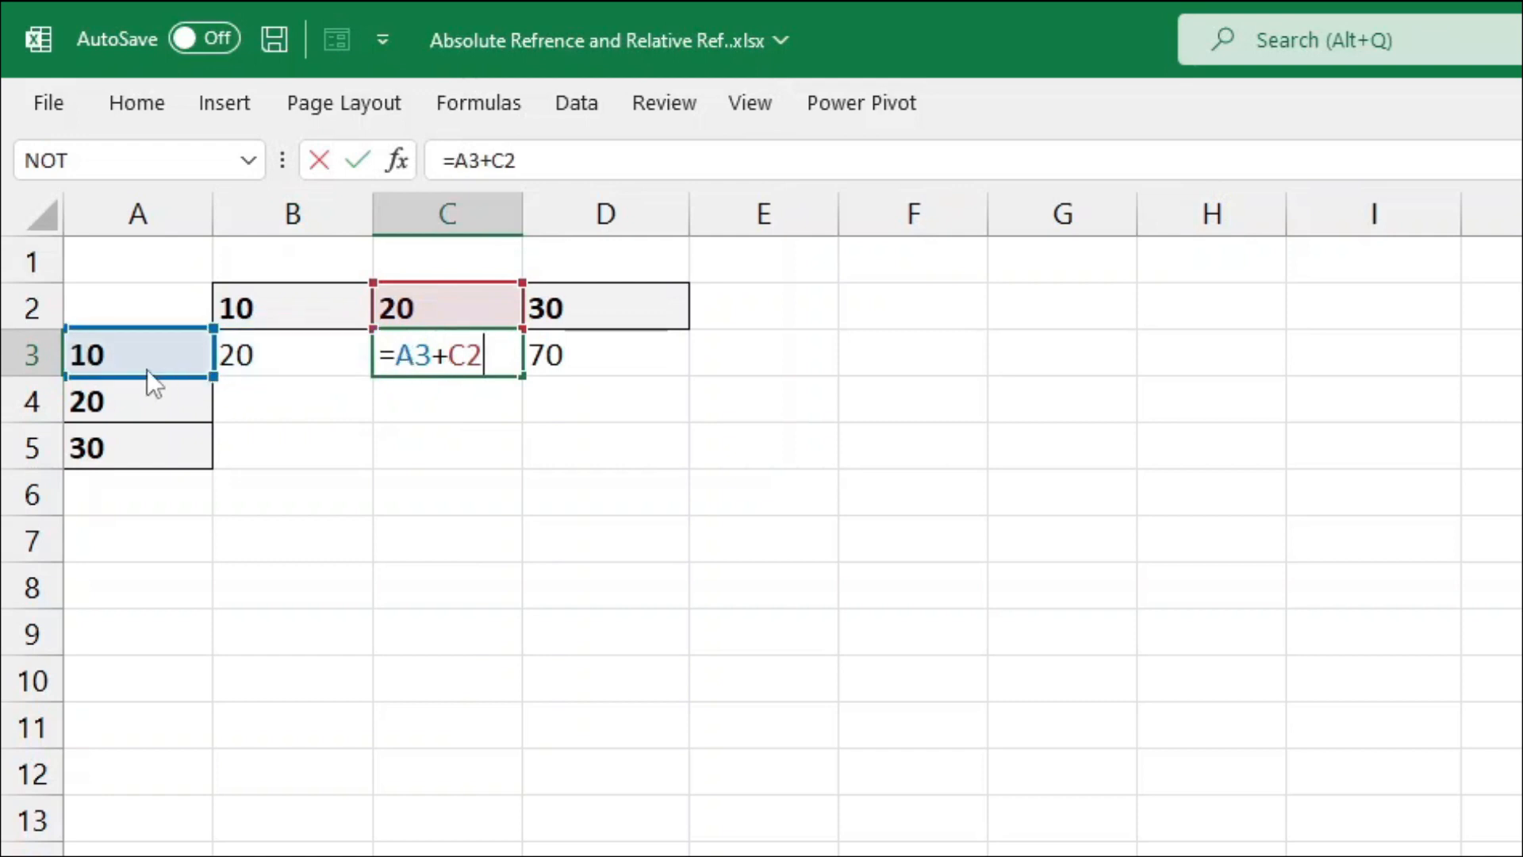
pyautogui.click(261, 346)
# Step: Make the A3 reference absolute in B3 so the formula reads =$A$3+B2, and fill it across to D3
pyautogui.doubleClick(255, 353)
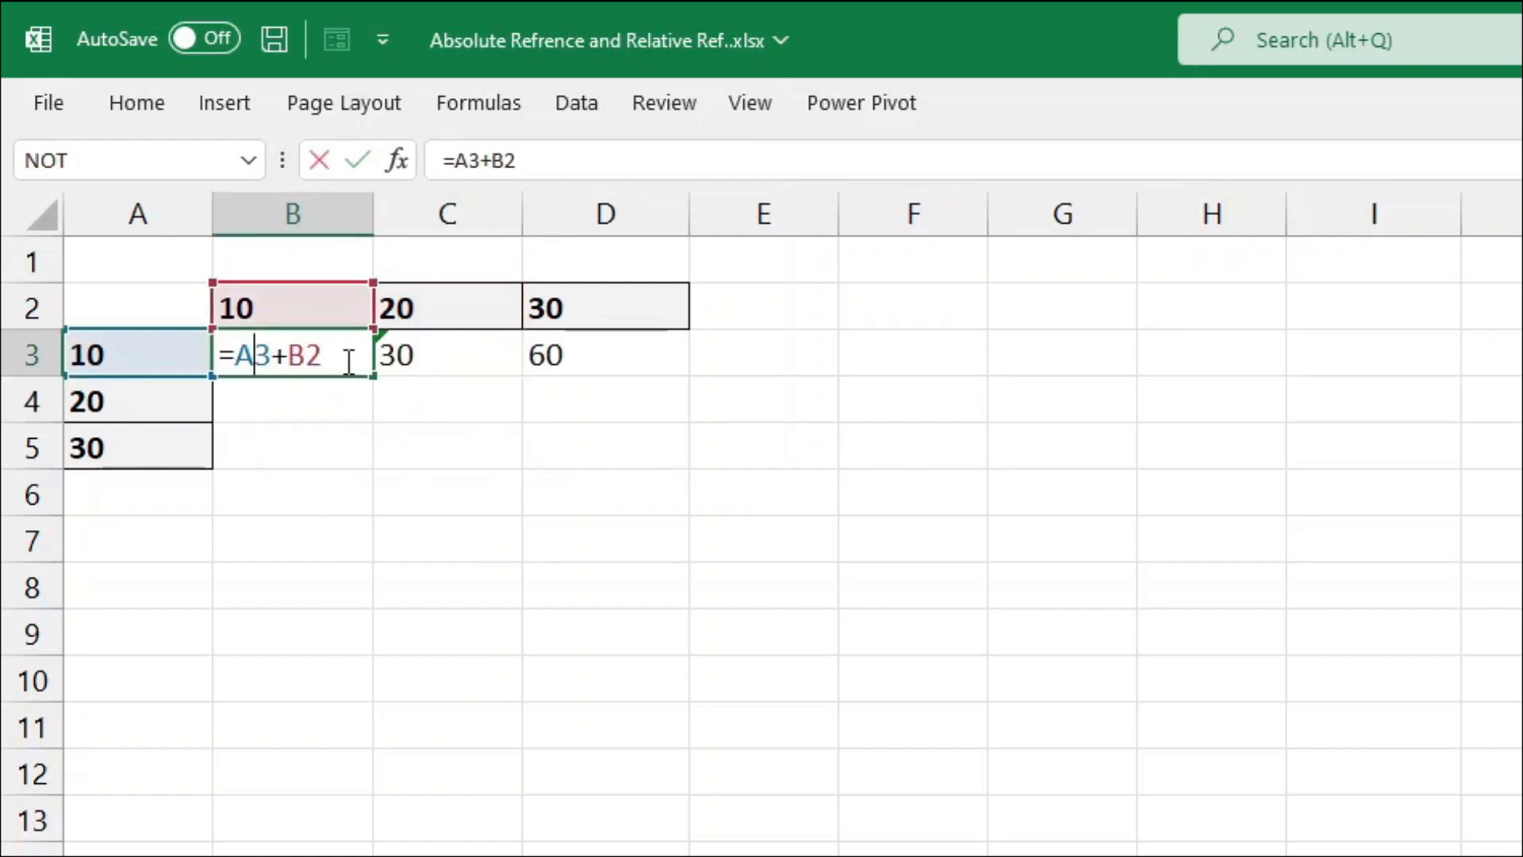
pyautogui.moveTo(272, 355); pyautogui.dragTo(244, 357)
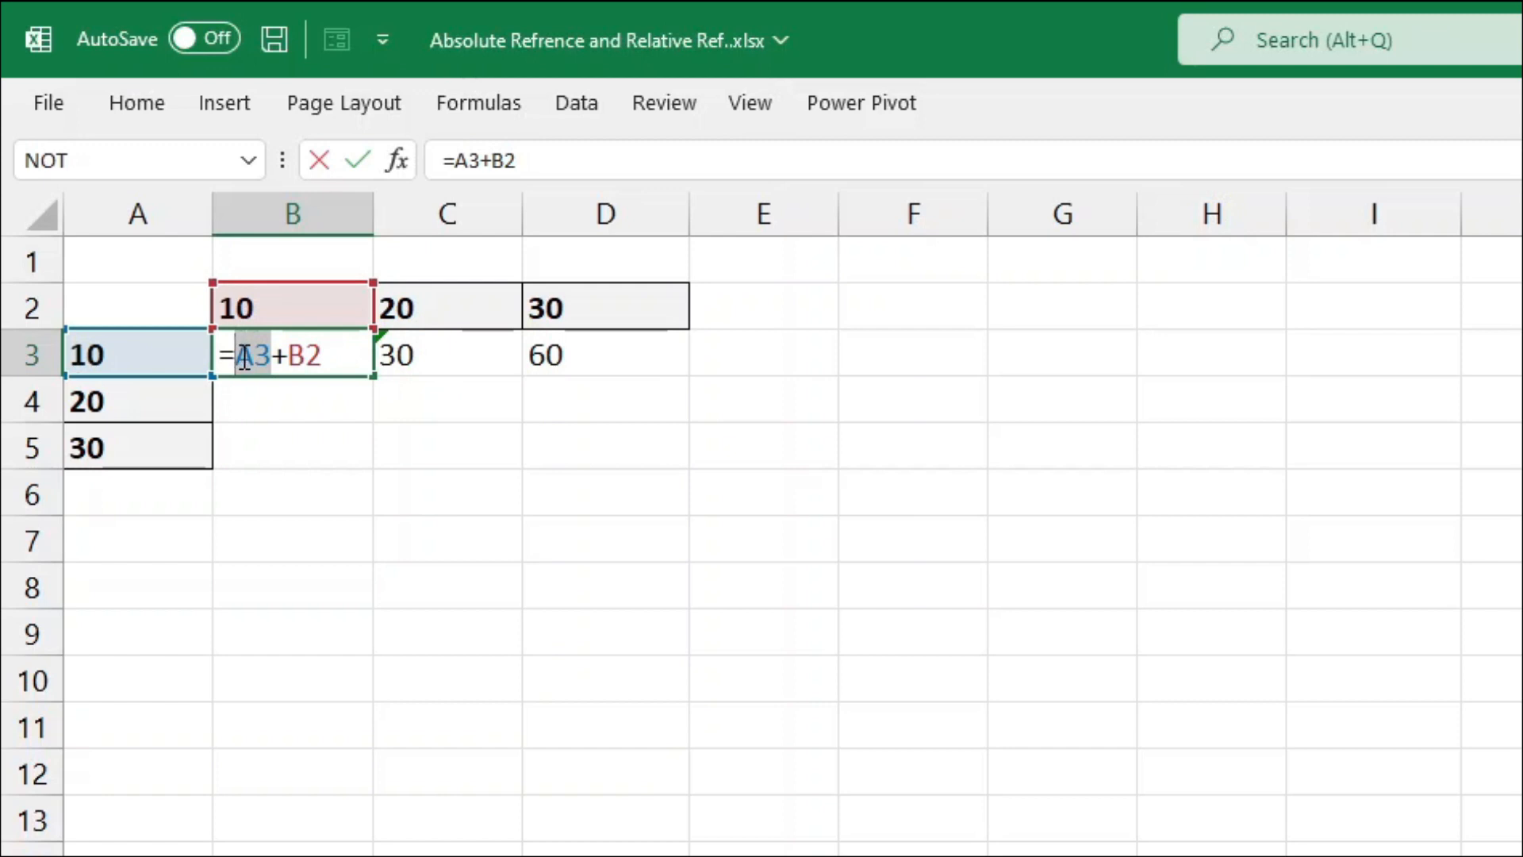
pyautogui.press('F4')
pyautogui.press('Return')
pyautogui.click(317, 352)
pyautogui.moveTo(369, 375); pyautogui.dragTo(690, 374)
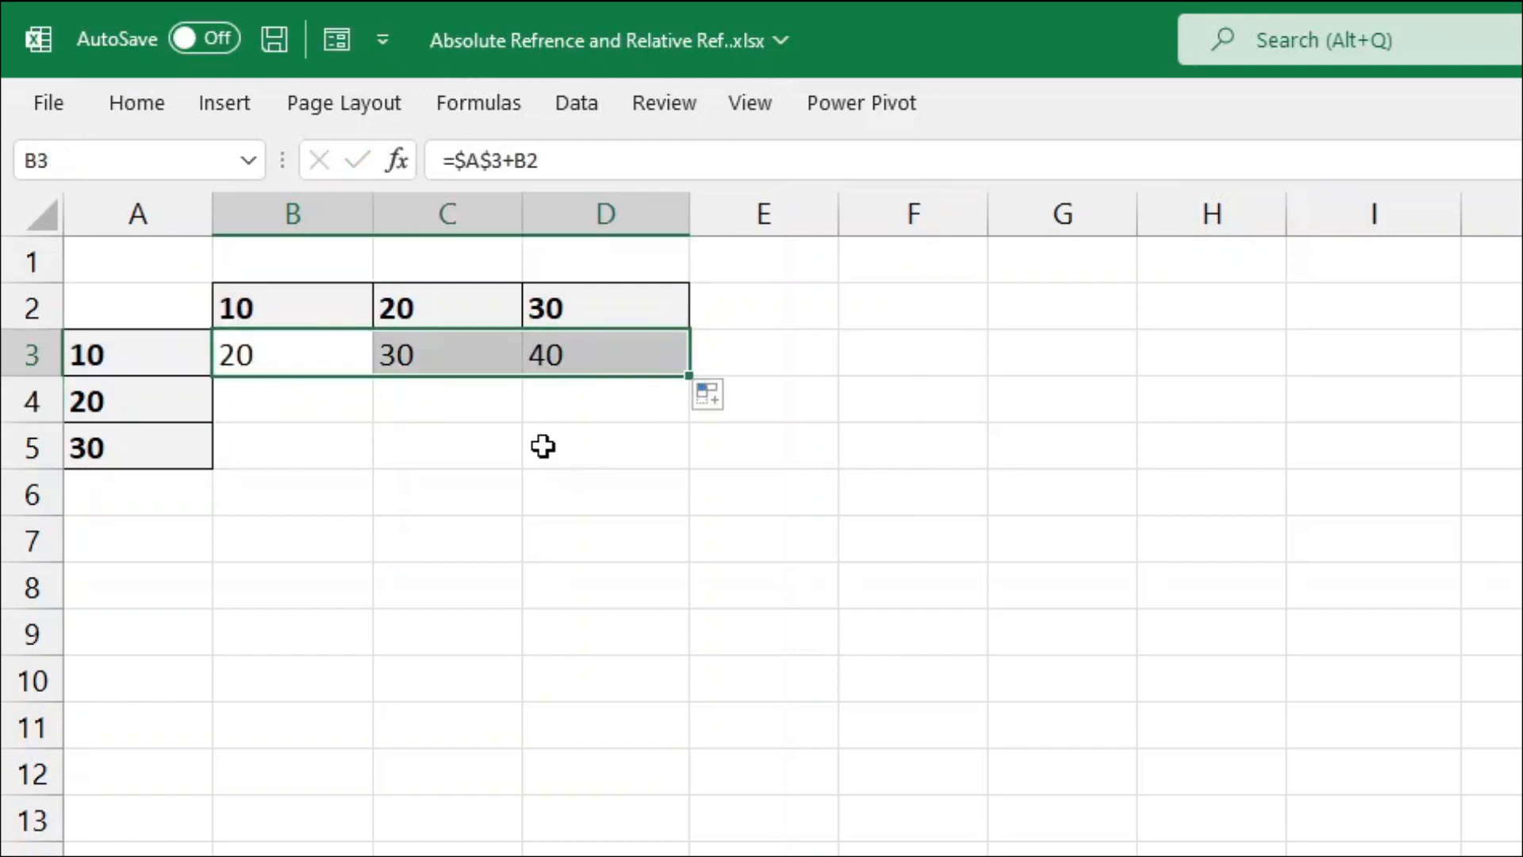
# Step: Check which cells the filled formulas in C3 and D3 refer to
pyautogui.click(444, 349)
pyautogui.doubleClick(445, 349)
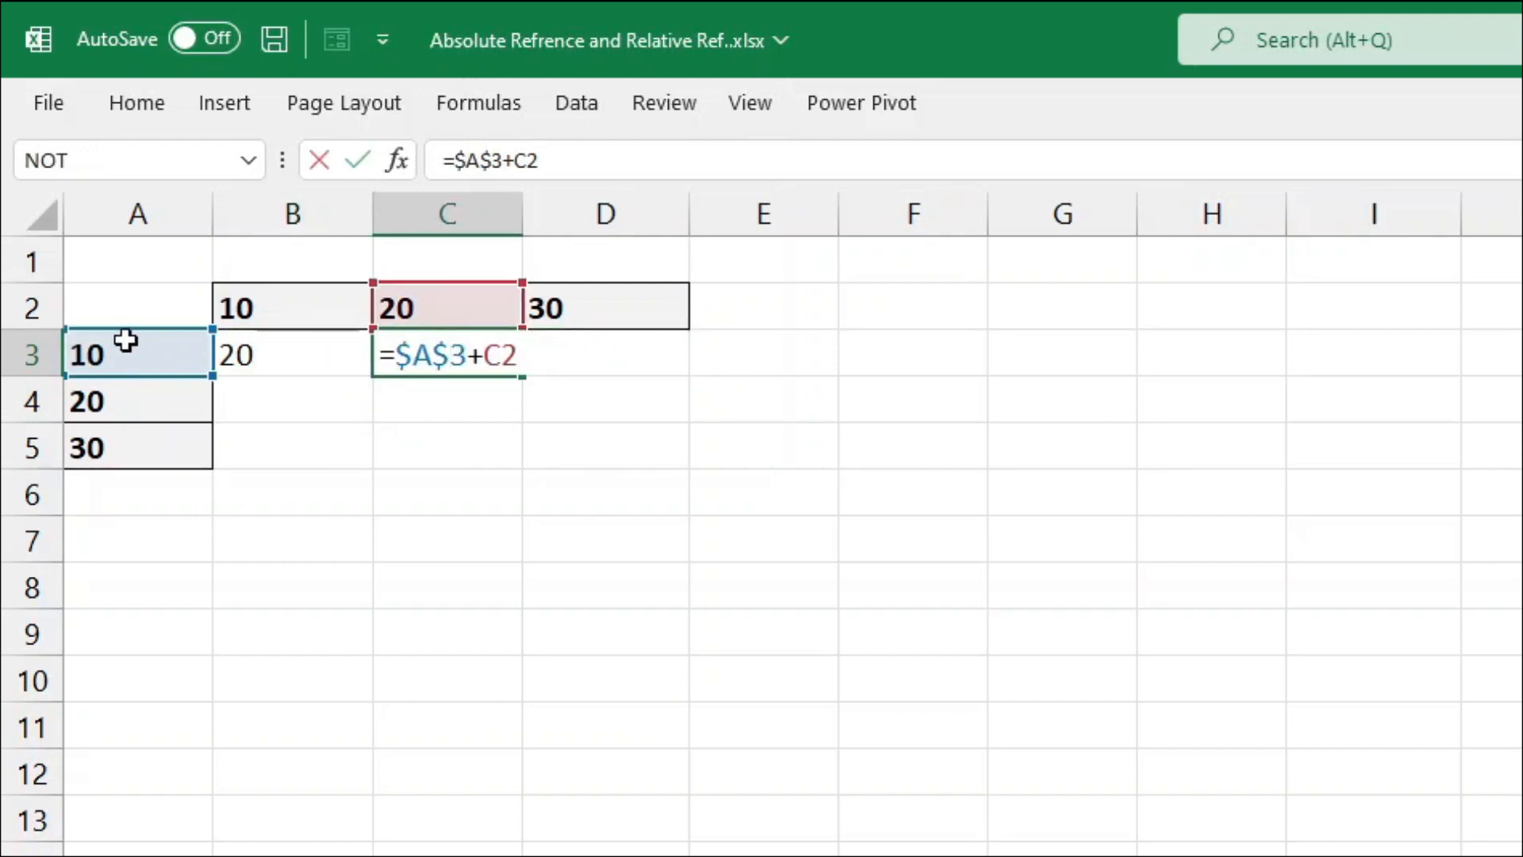
pyautogui.press('Return')
pyautogui.click(608, 354)
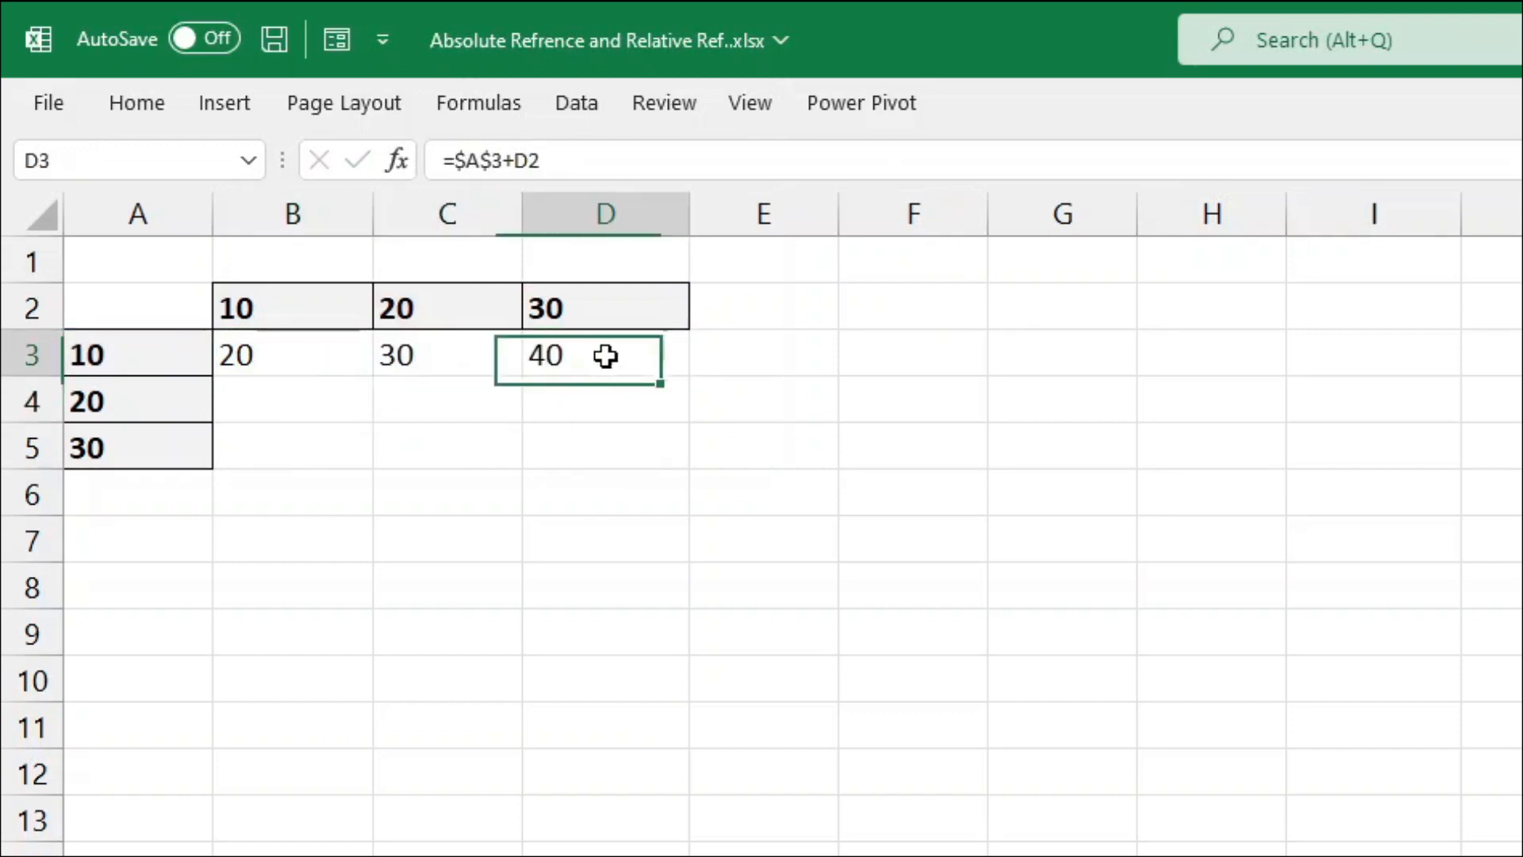
pyautogui.doubleClick(608, 356)
pyautogui.press('Return')
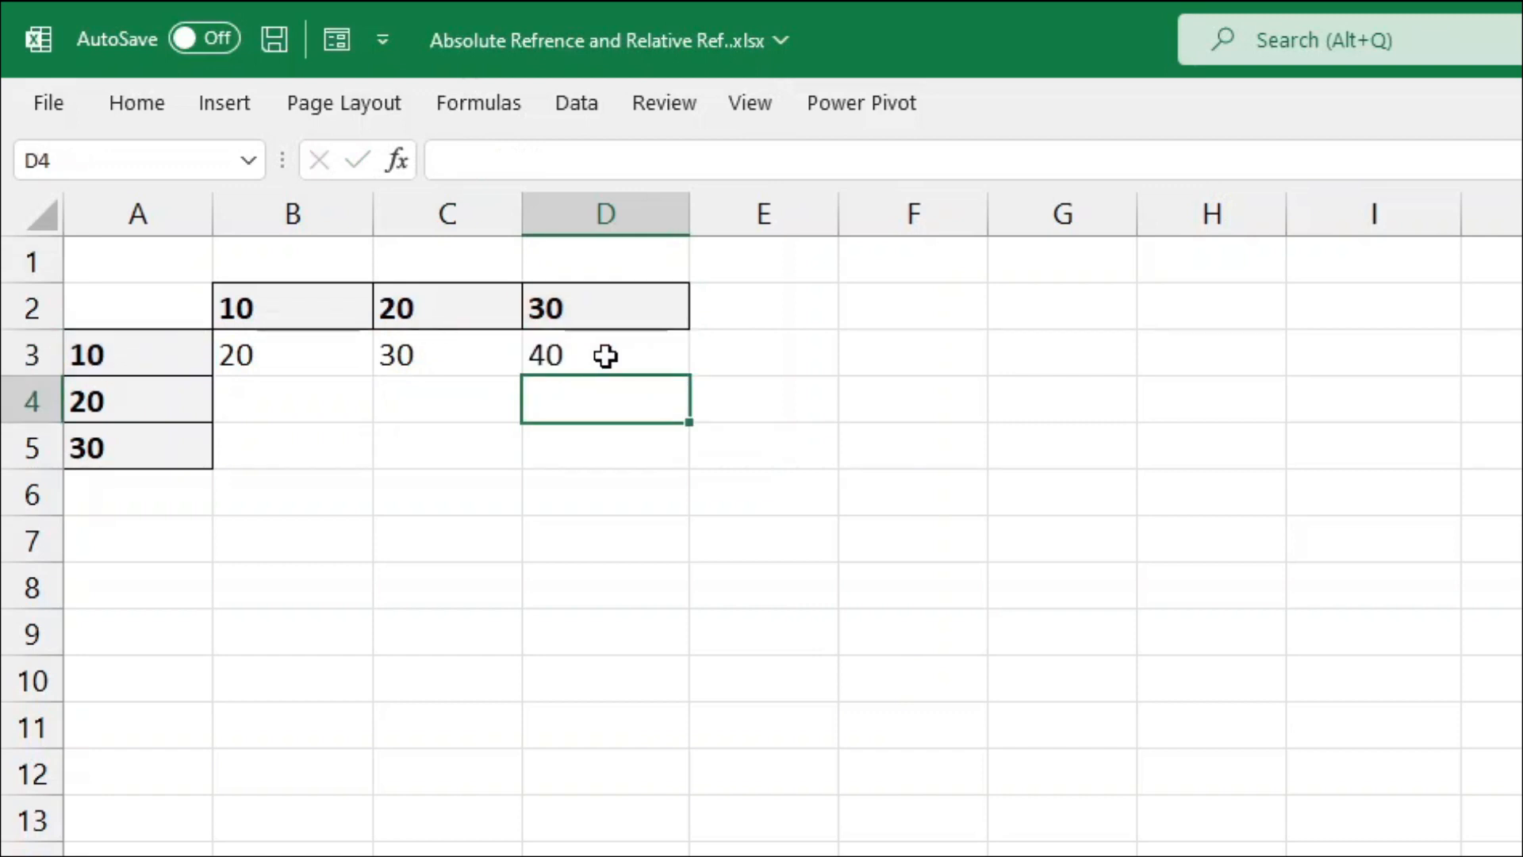
# Step: Go through the row headers in A3, A4 and A5, relating each to the column header in B2
pyautogui.click(265, 351)
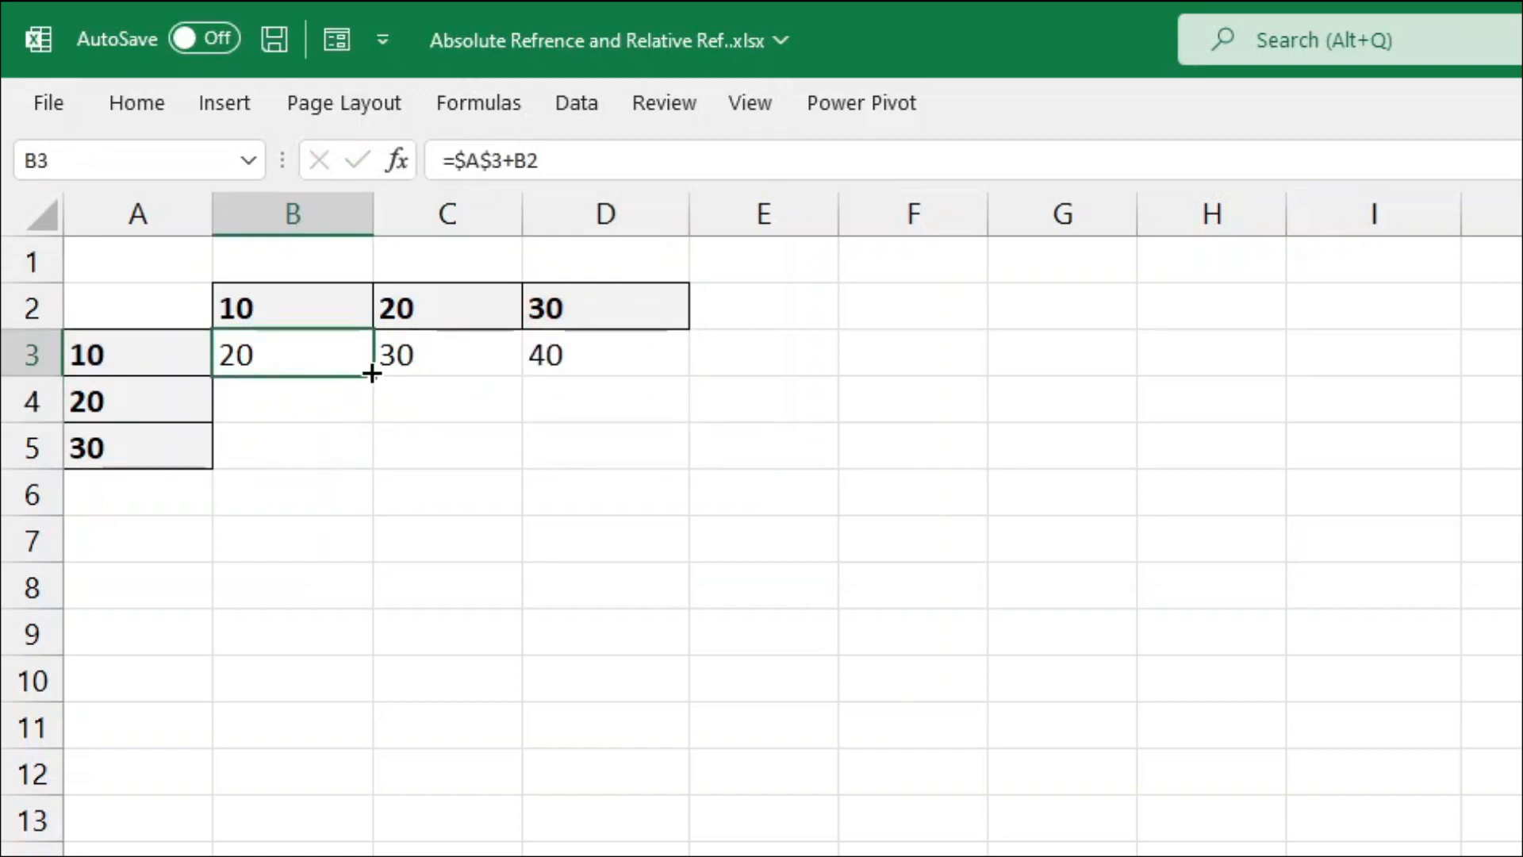
pyautogui.click(119, 364)
pyautogui.click(302, 303)
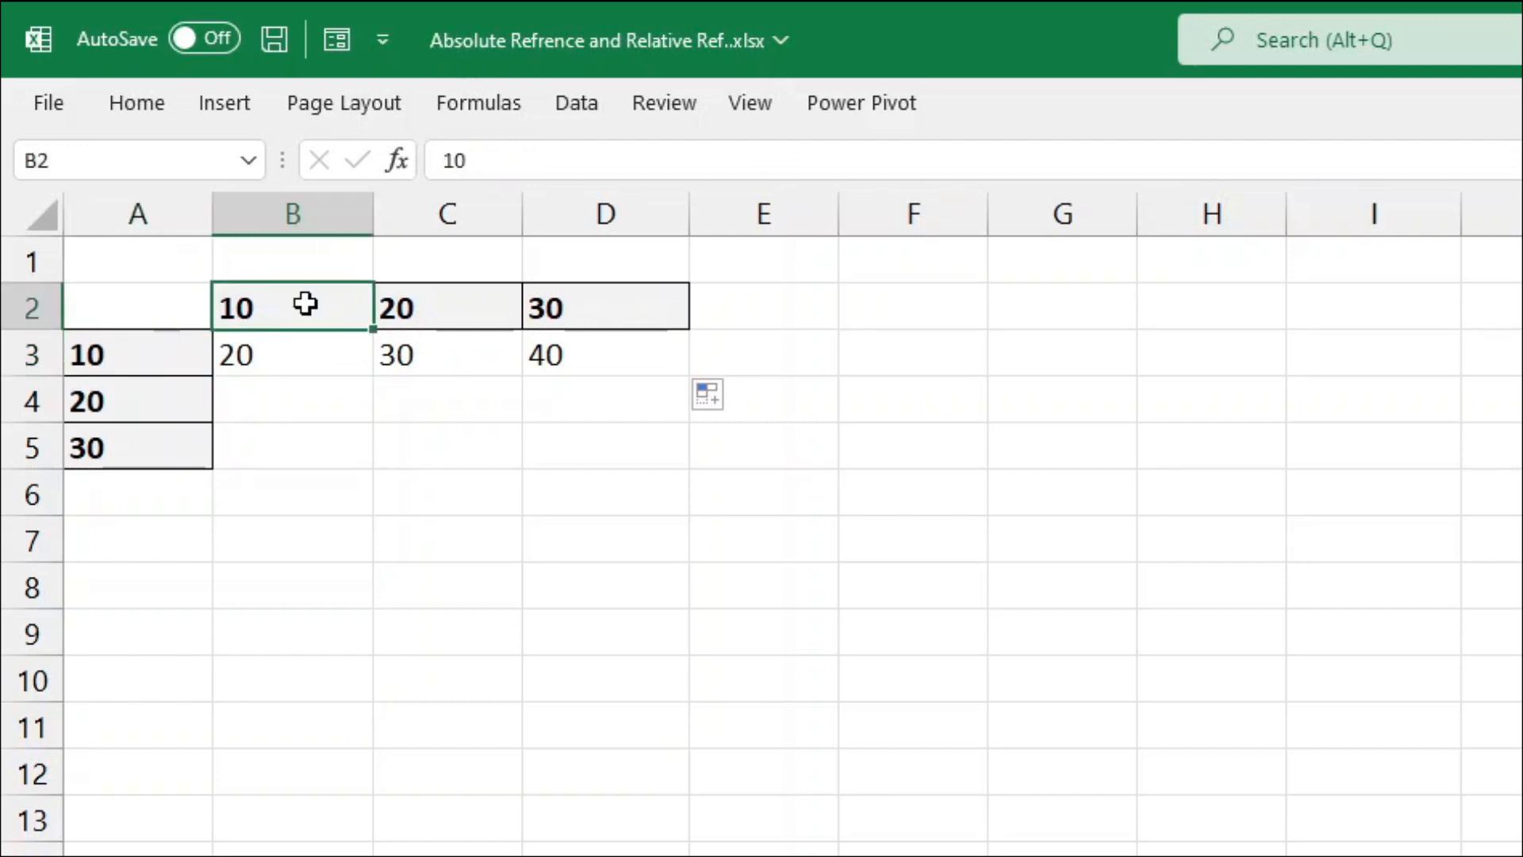
pyautogui.click(139, 407)
pyautogui.click(303, 320)
pyautogui.click(132, 451)
pyautogui.click(306, 300)
# Step: Fill the =$A$3+B2 formula from B3 down to B5 and check the references in B4
pyautogui.click(309, 352)
pyautogui.moveTo(372, 381); pyautogui.dragTo(369, 472)
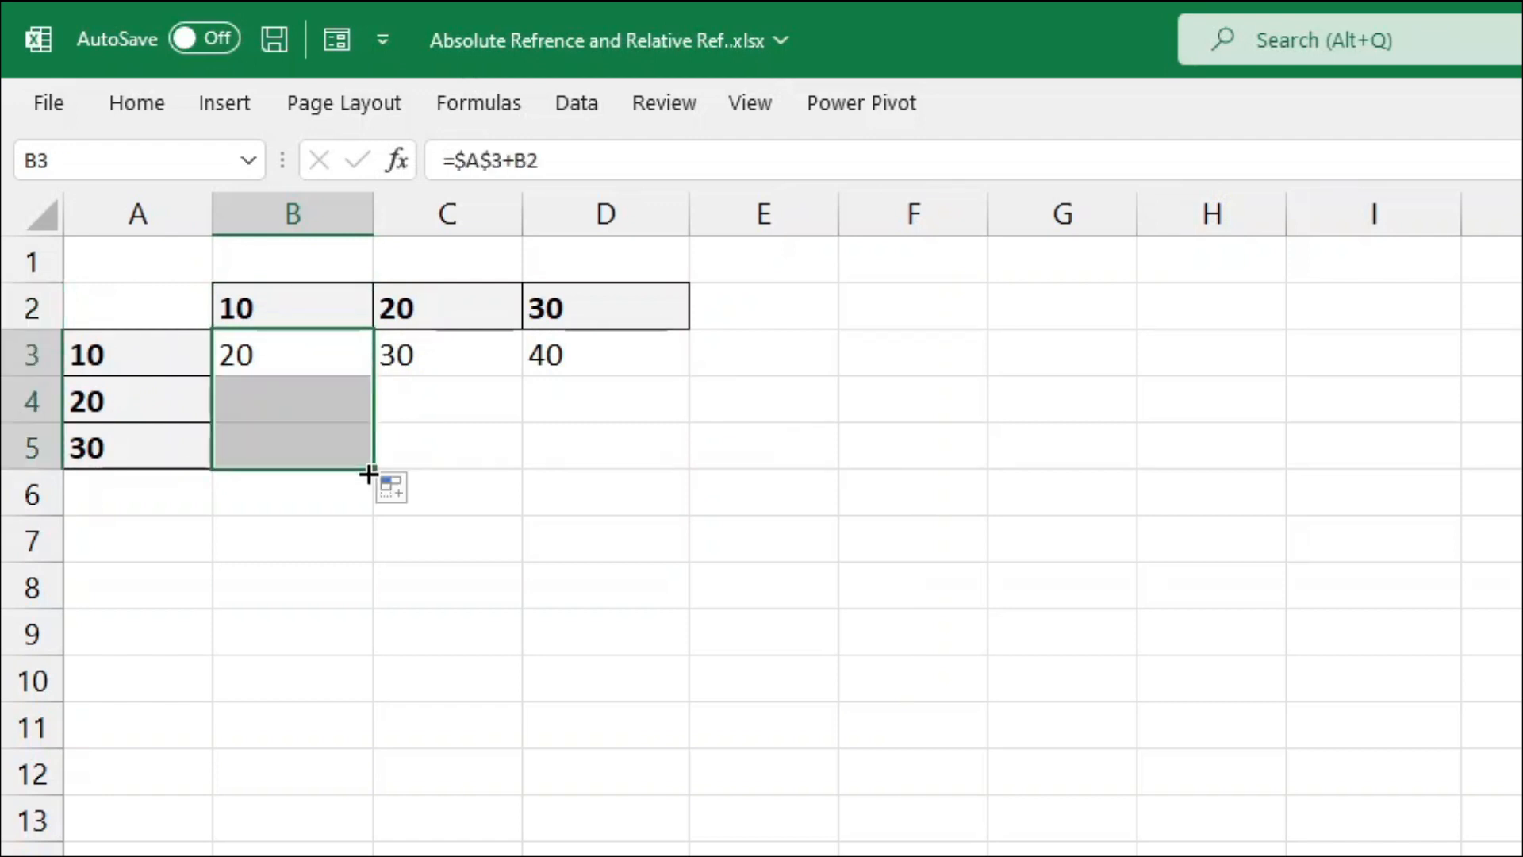
pyautogui.doubleClick(284, 406)
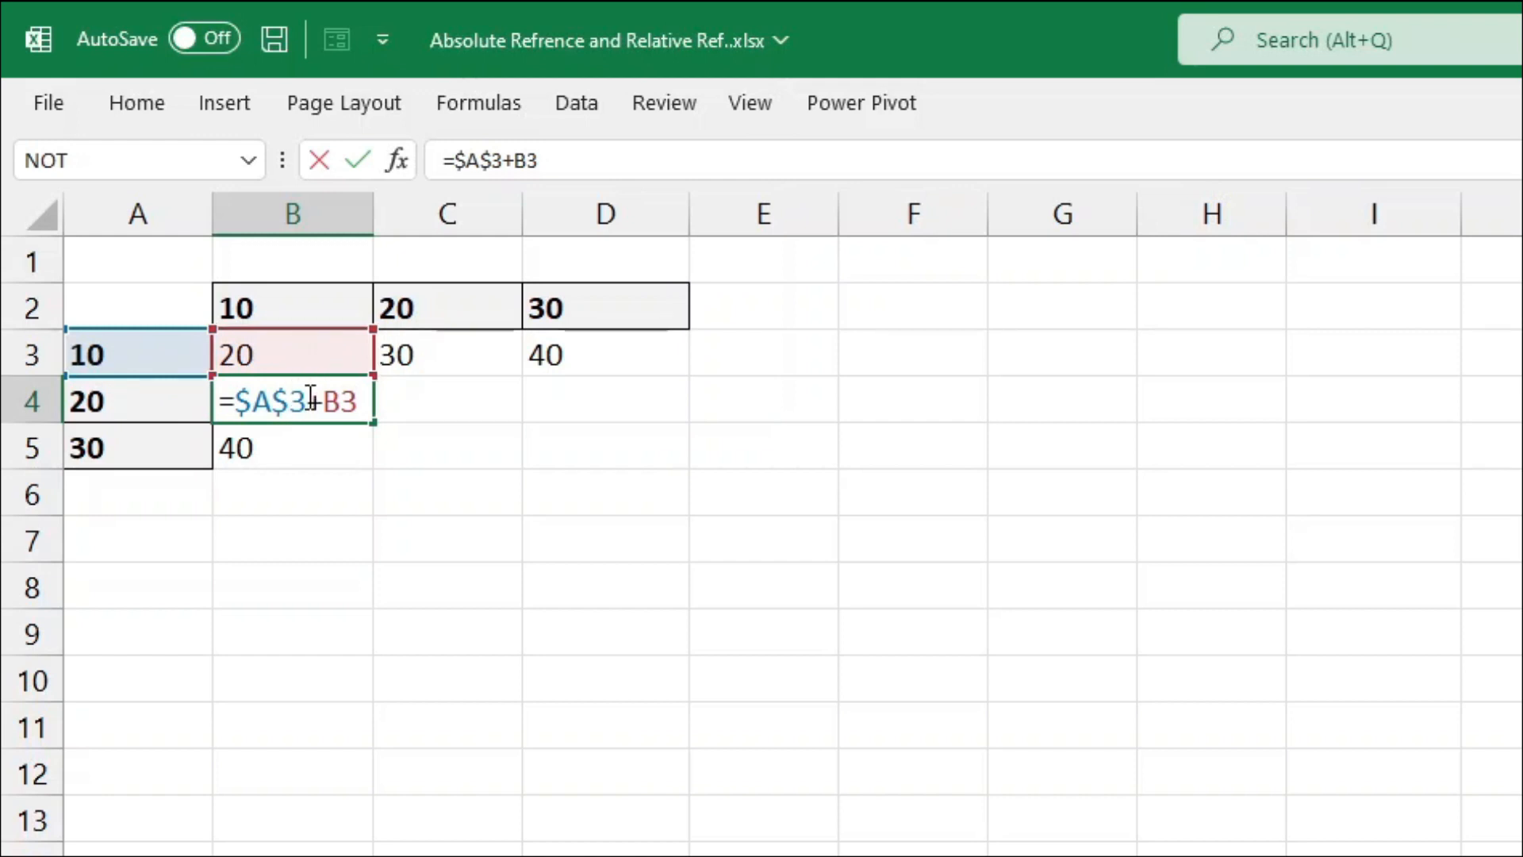
pyautogui.press('Return')
# Step: Make the B2 reference absolute in B3 so the formula reads =$A$3+$B$2, and fill it down to B5
pyautogui.doubleClick(306, 355)
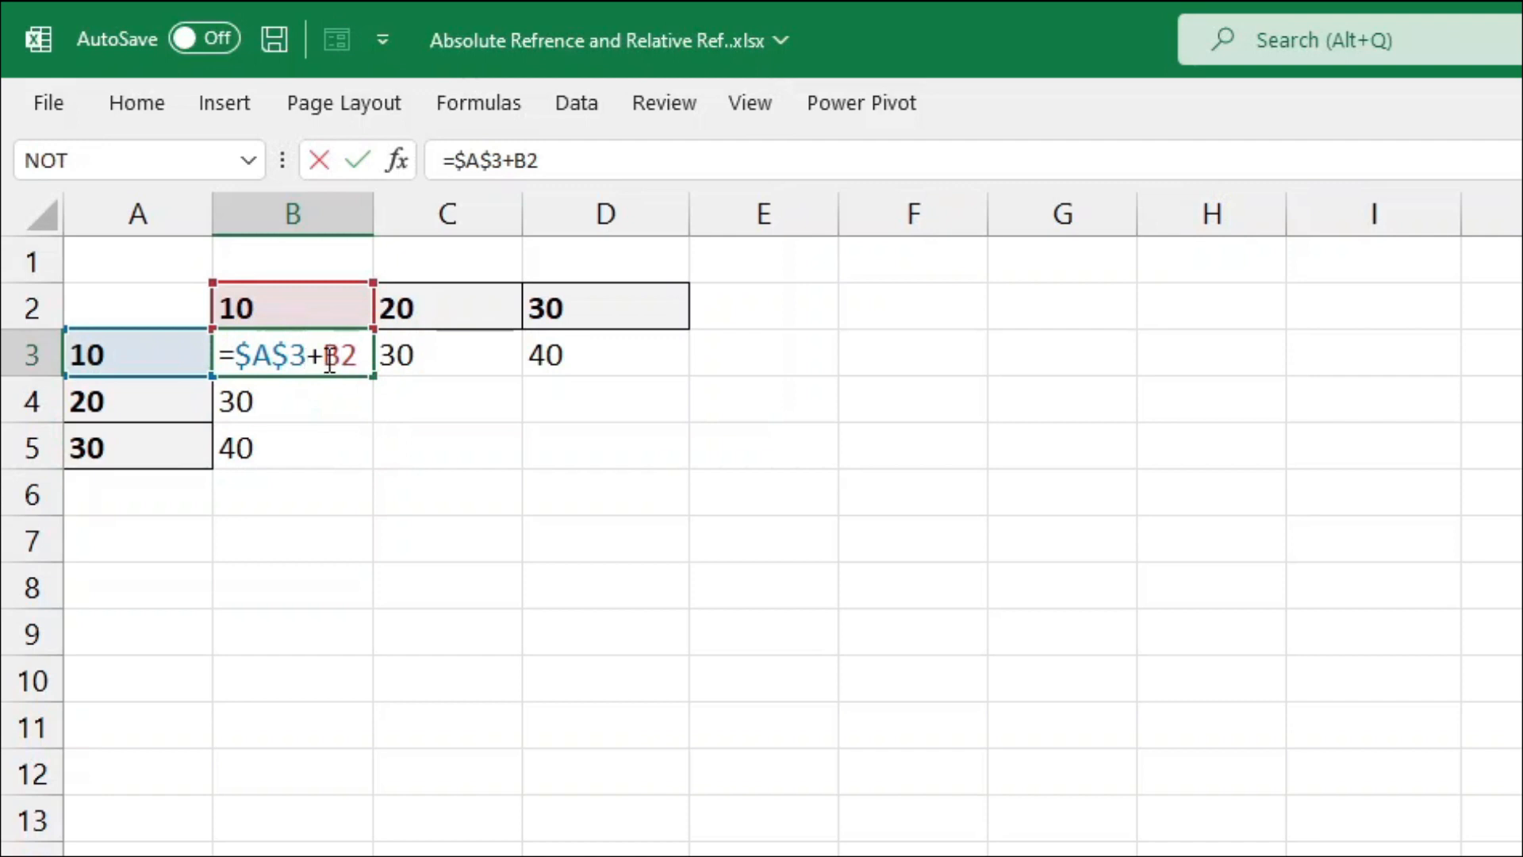
pyautogui.moveTo(329, 357); pyautogui.dragTo(362, 366)
pyautogui.press('F4')
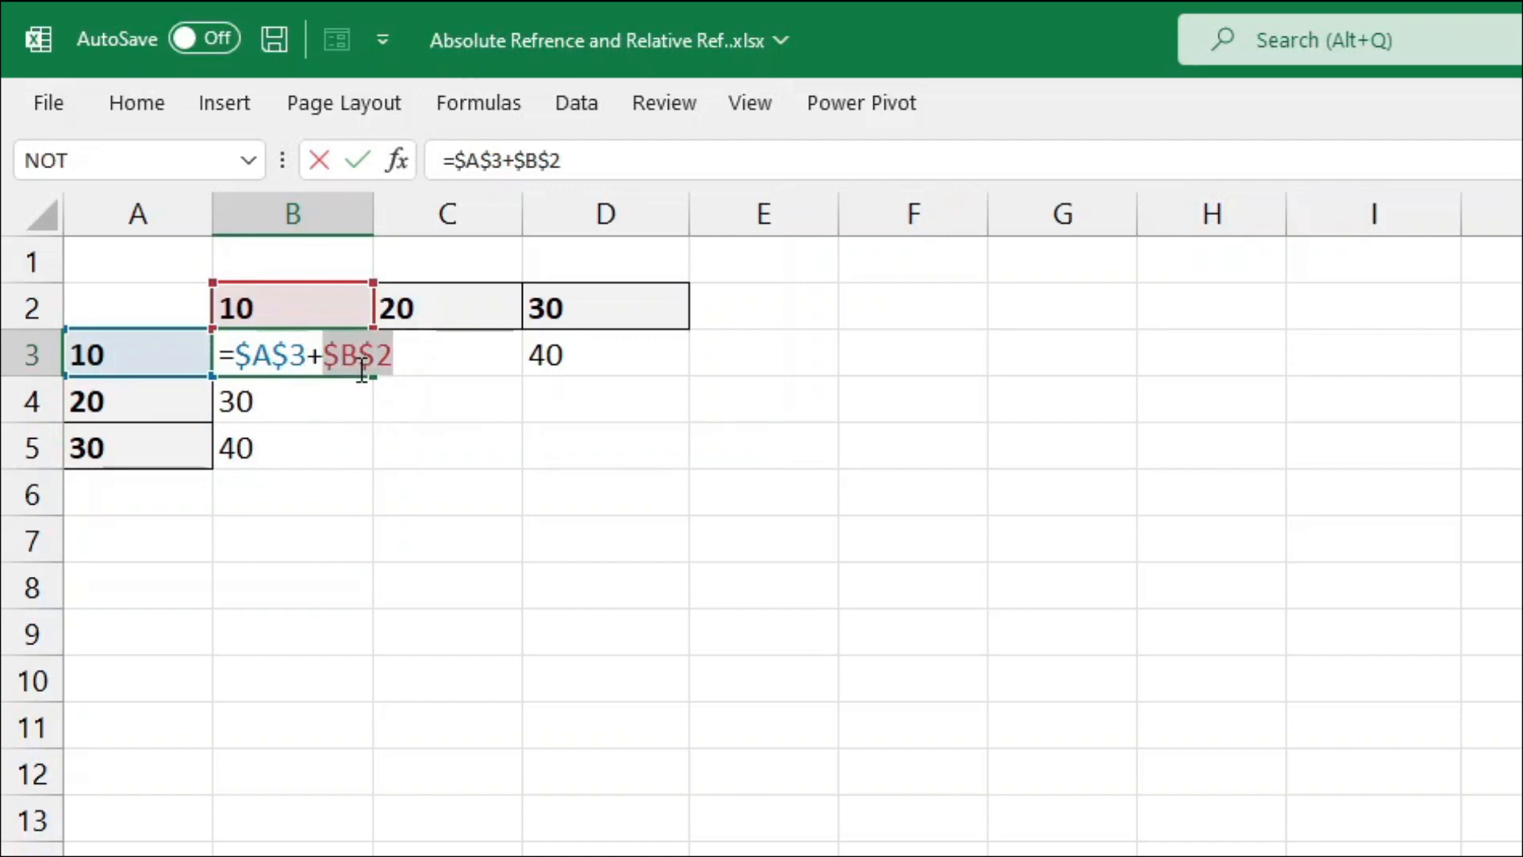
pyautogui.hotkey('ctrl', 'Return')
pyautogui.moveTo(371, 374); pyautogui.dragTo(367, 458)
# Step: Check the absolute references in the formulas of B4, B5 and B3
pyautogui.doubleClick(312, 402)
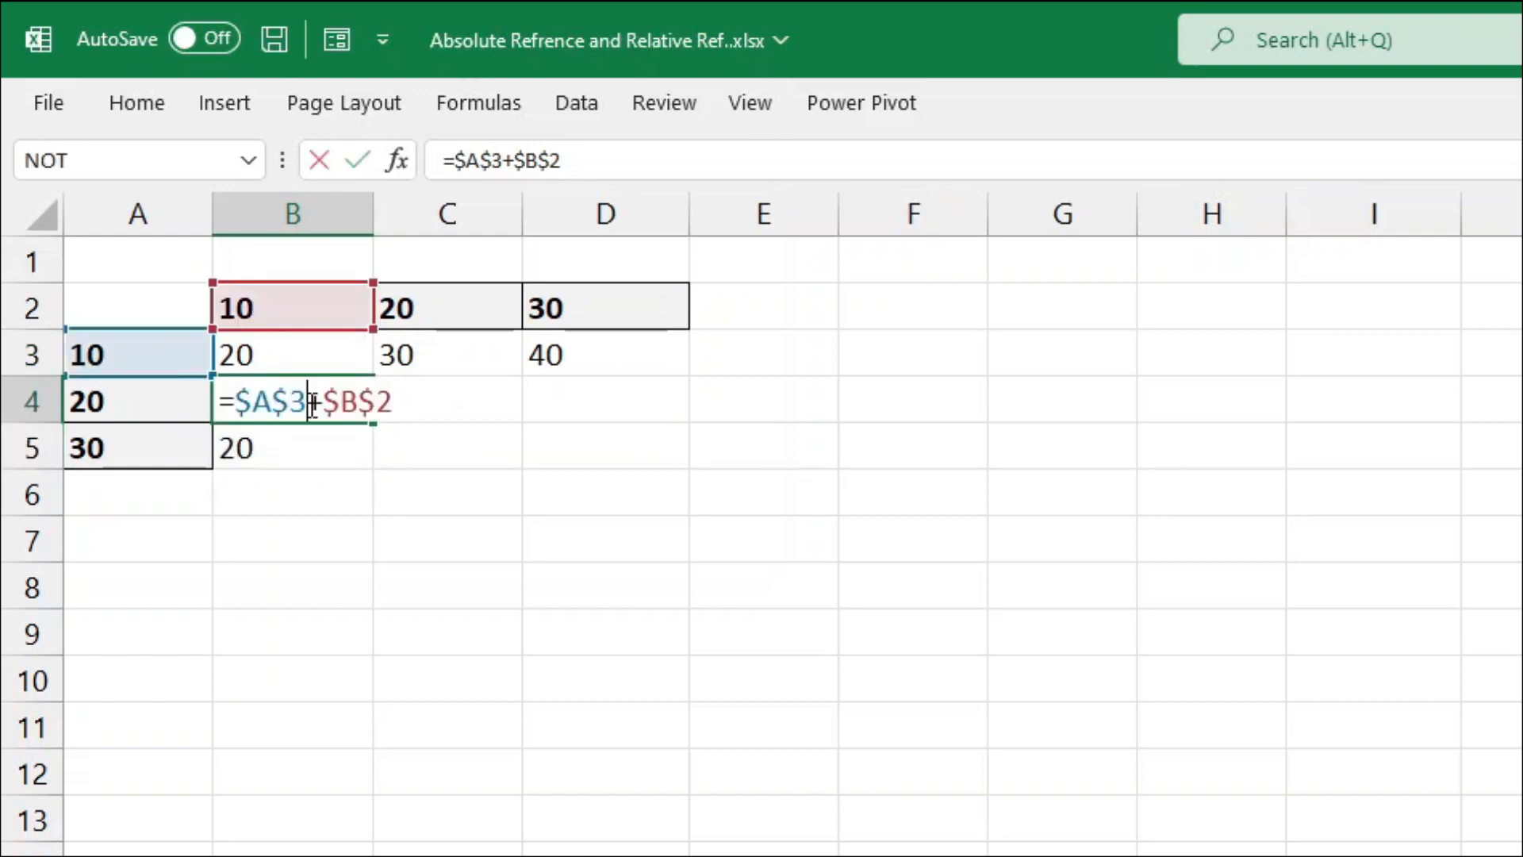
pyautogui.click(289, 442)
pyautogui.doubleClick(294, 441)
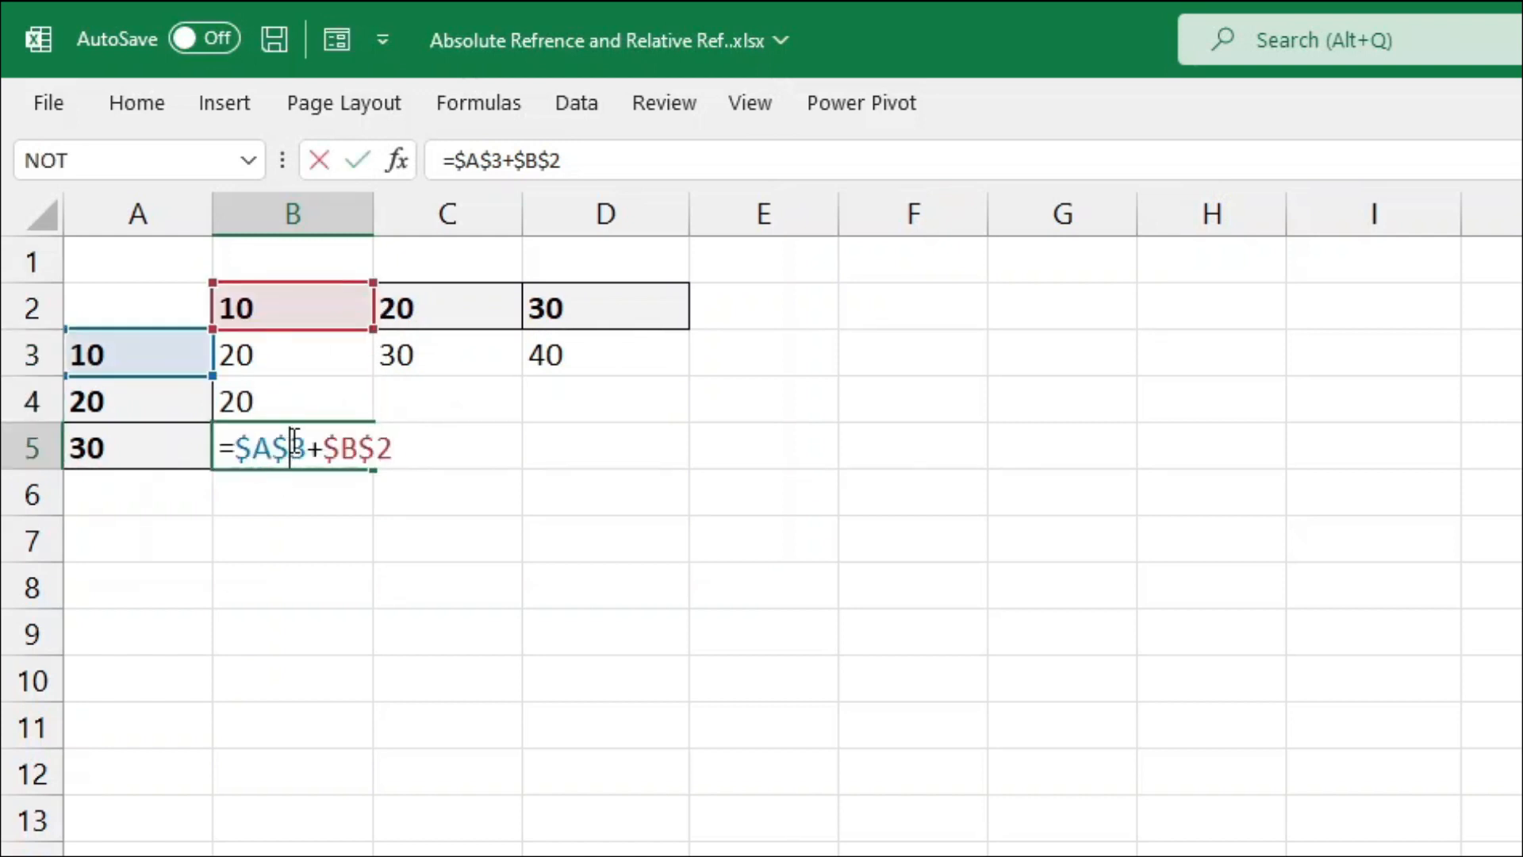
pyautogui.press('Return')
pyautogui.click(296, 366)
pyautogui.doubleClick(295, 366)
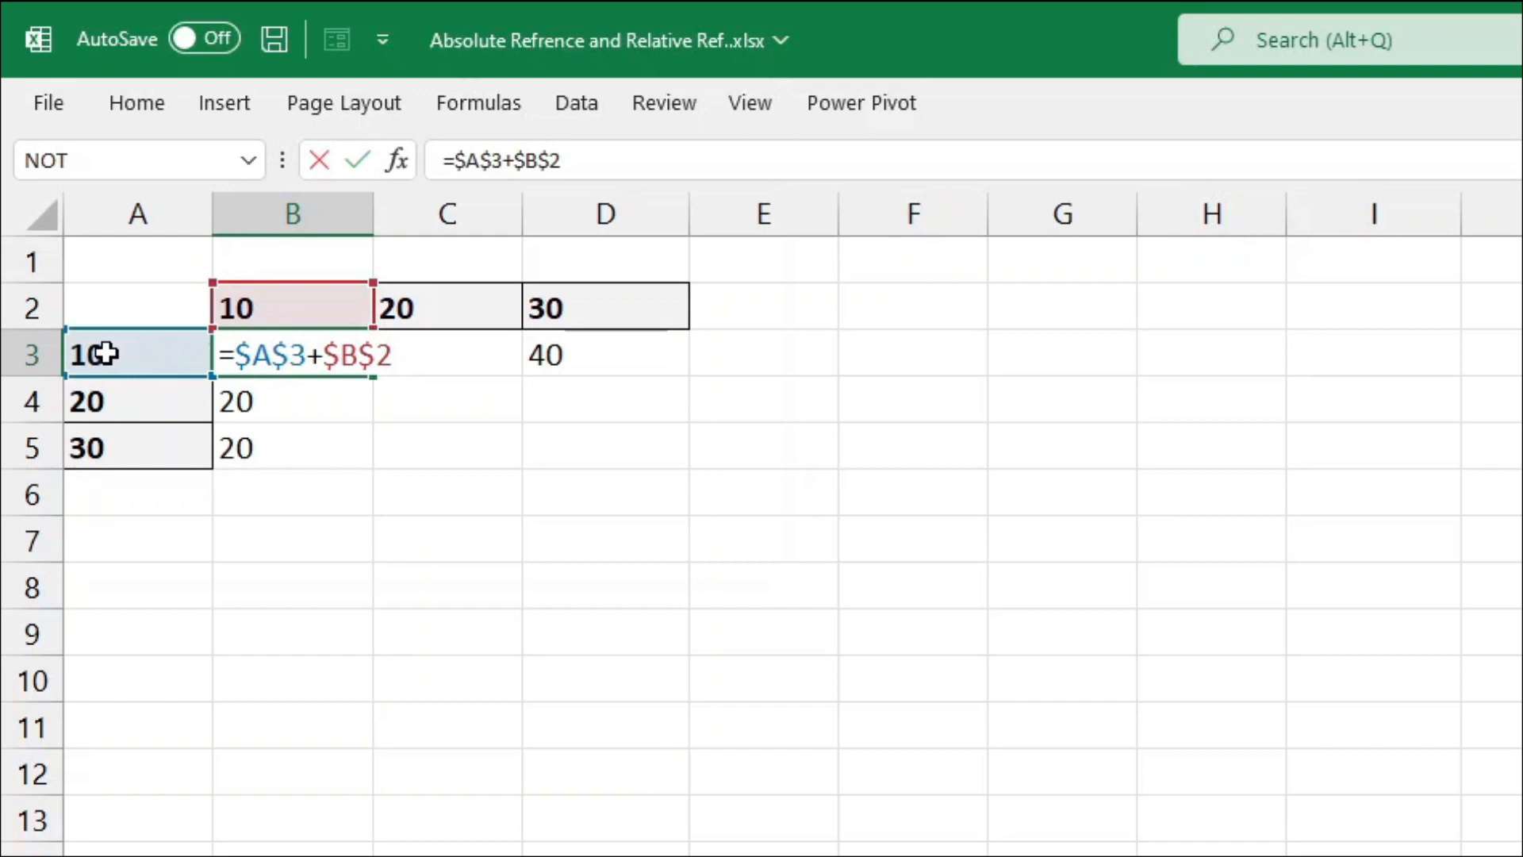
pyautogui.press('Escape')
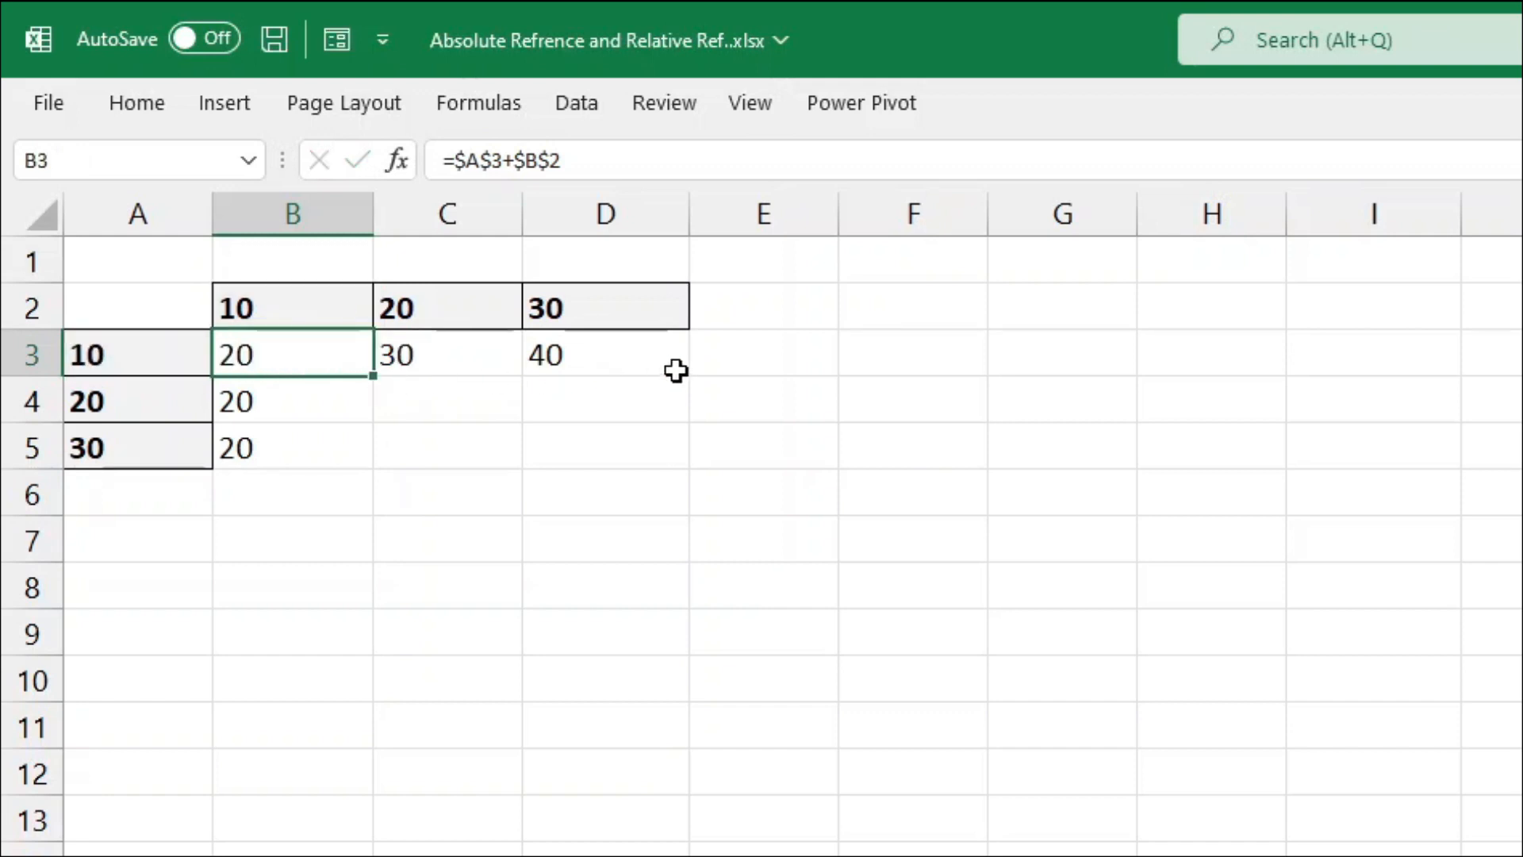
# Step: Relate the row header in A3 to the column headers in C2 and D2
pyautogui.click(161, 355)
pyautogui.click(171, 349)
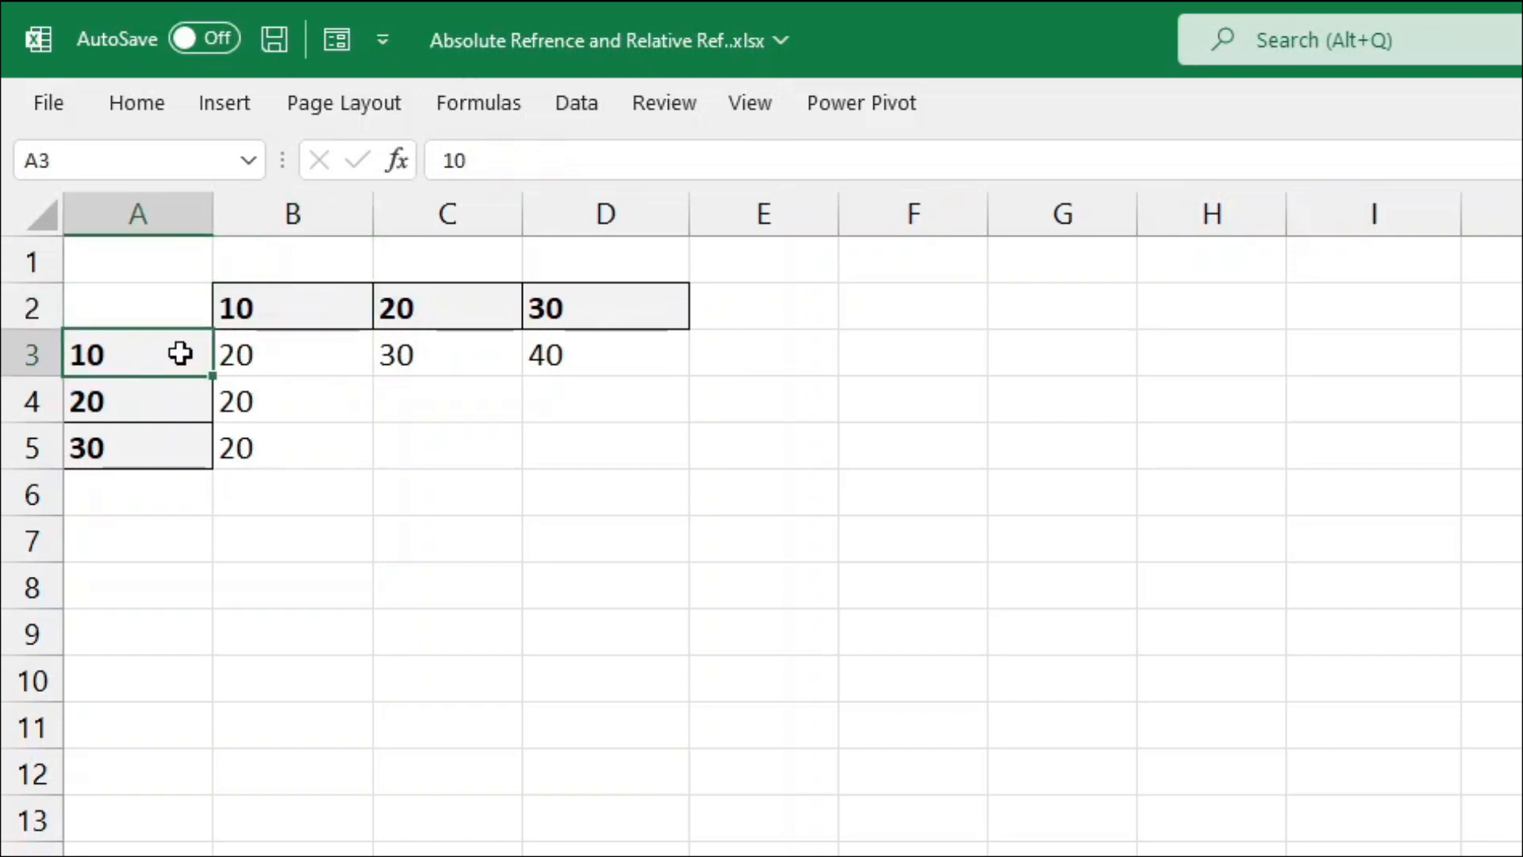
pyautogui.click(436, 308)
pyautogui.click(143, 354)
pyautogui.click(549, 306)
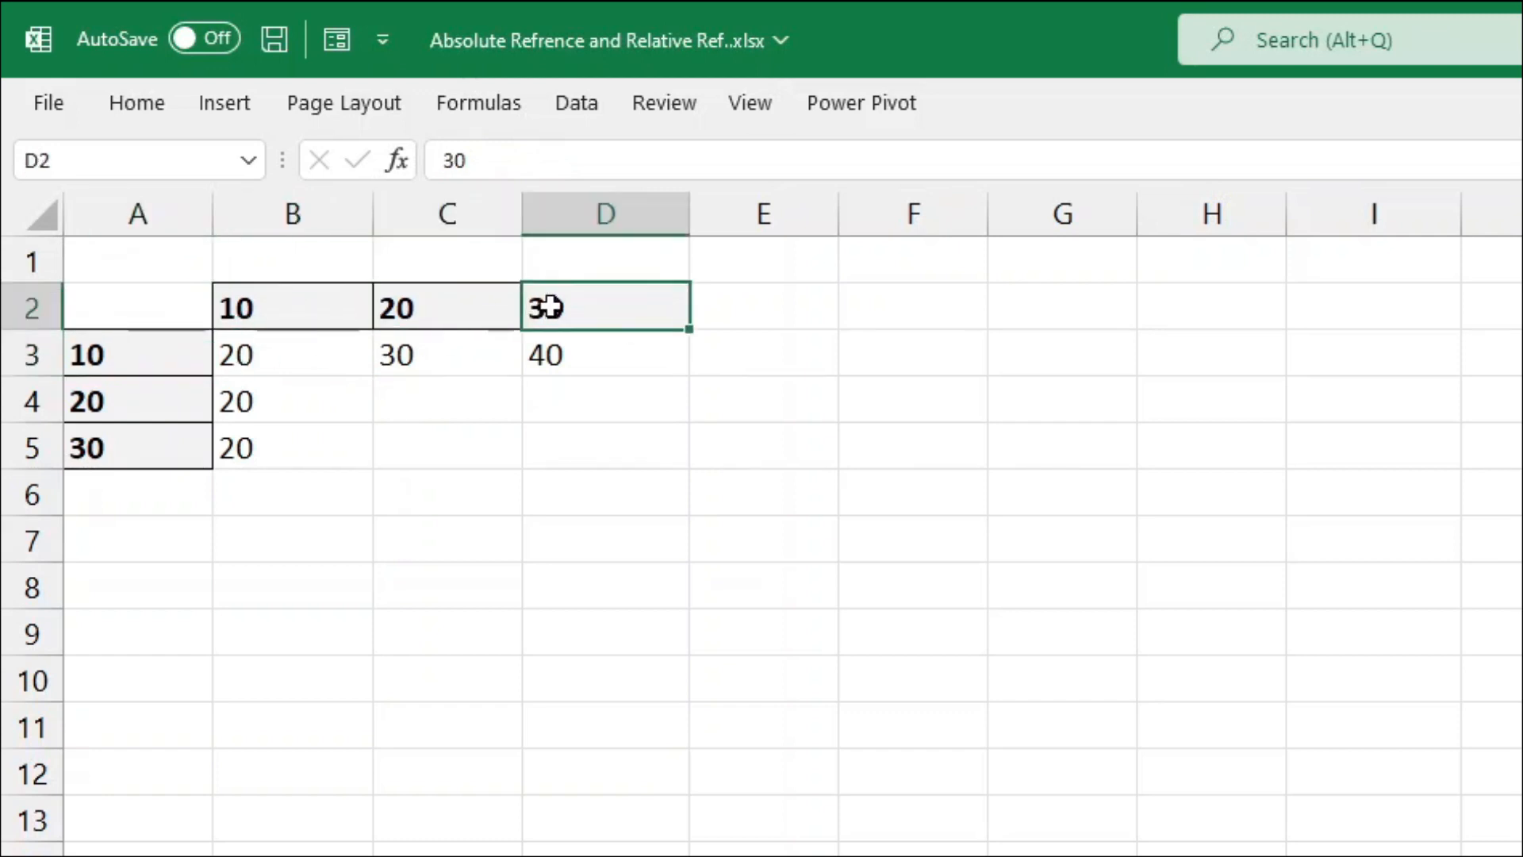
pyautogui.click(112, 356)
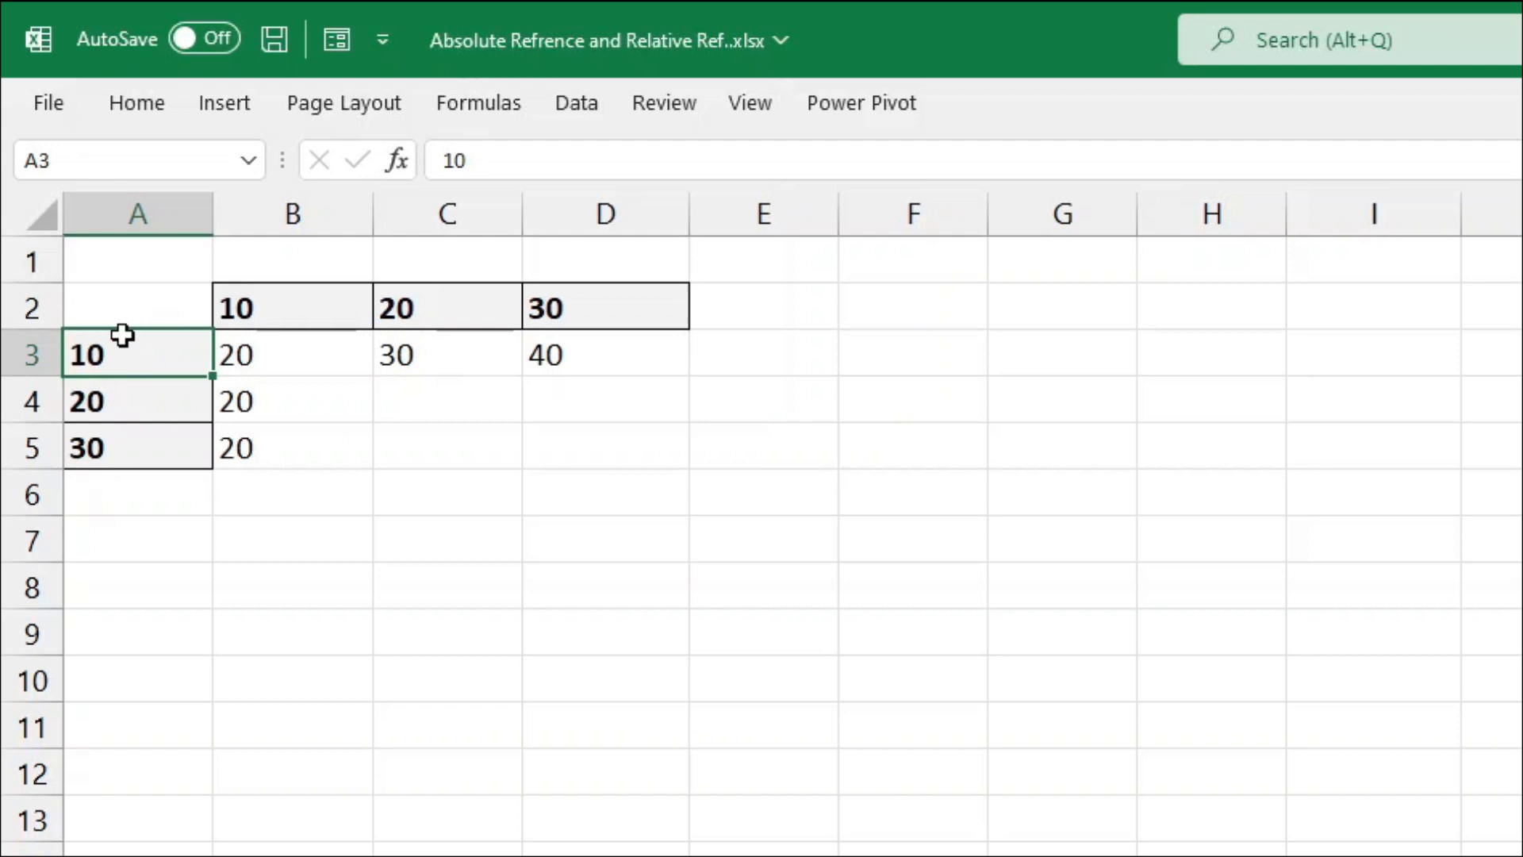
# Step: Review the B3 formula and the row 3 results across B3:D3 against the header in A3
pyautogui.click(312, 358)
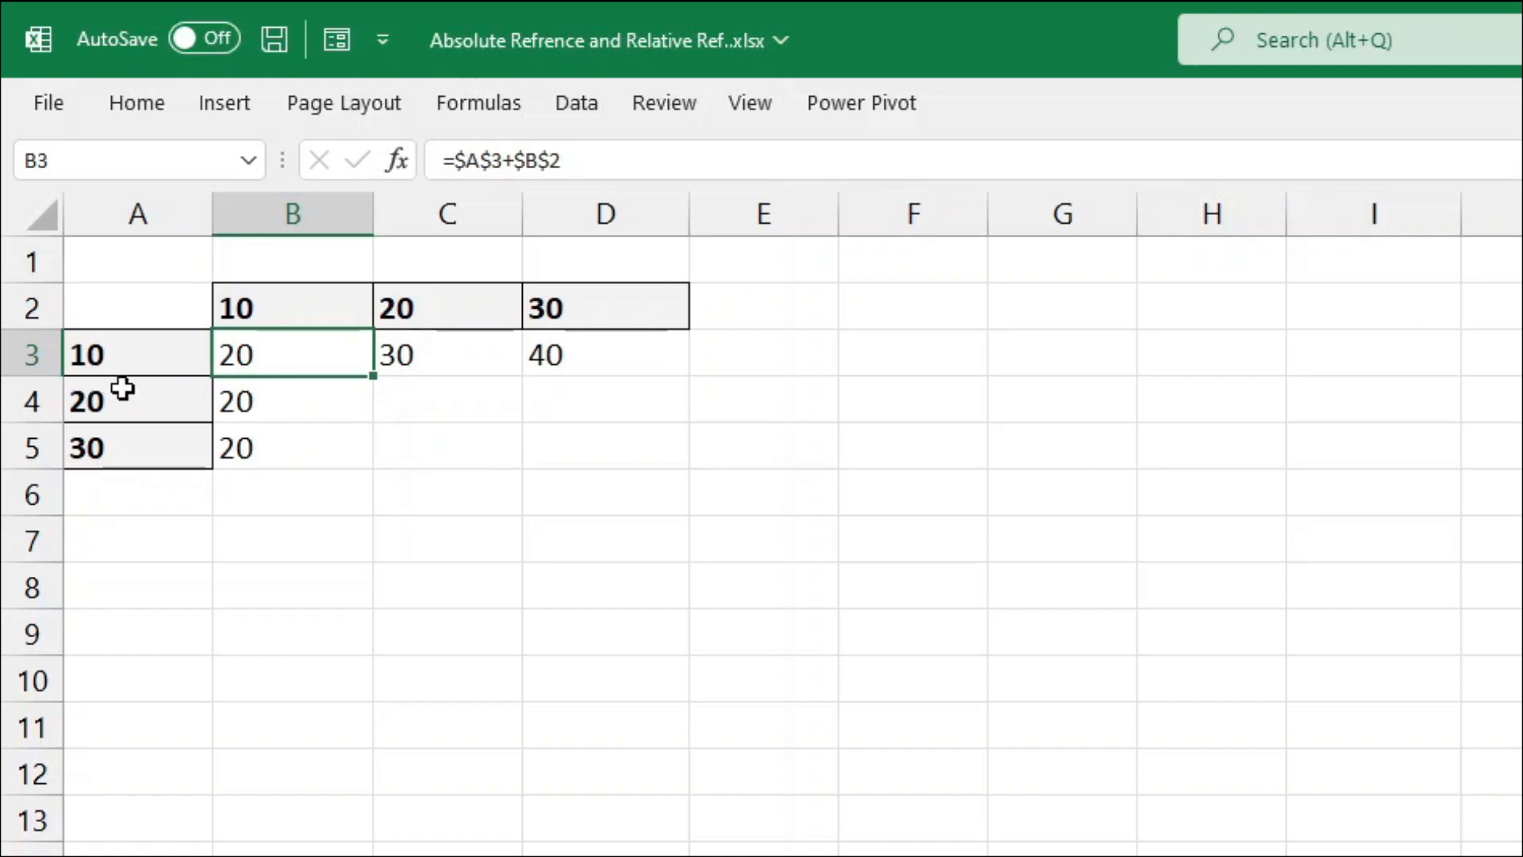
pyautogui.moveTo(153, 349); pyautogui.dragTo(603, 353)
pyautogui.moveTo(313, 350); pyautogui.dragTo(583, 354)
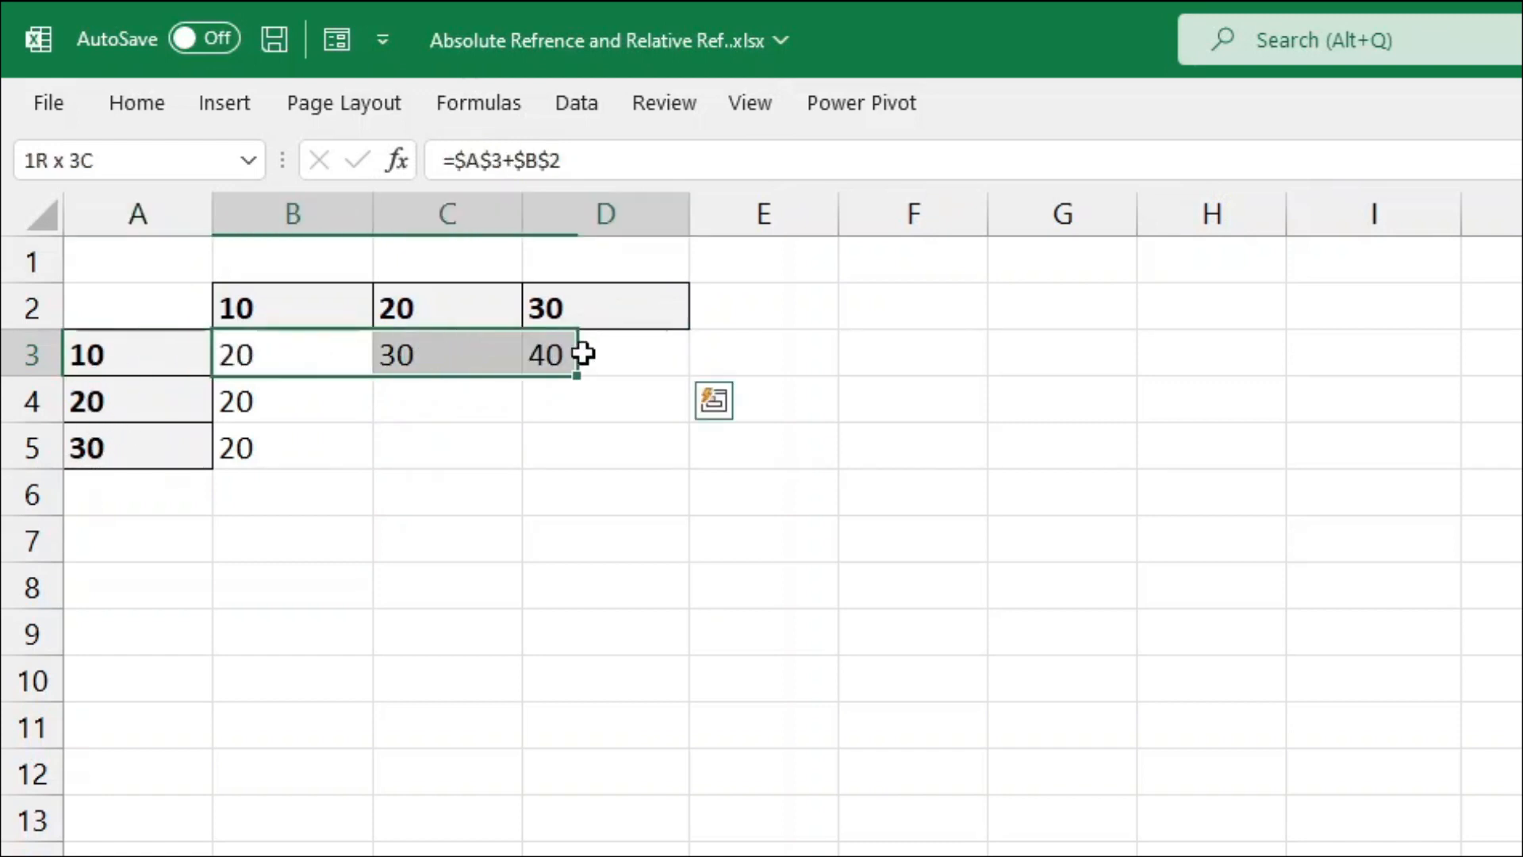
pyautogui.click(91, 350)
pyautogui.click(254, 359)
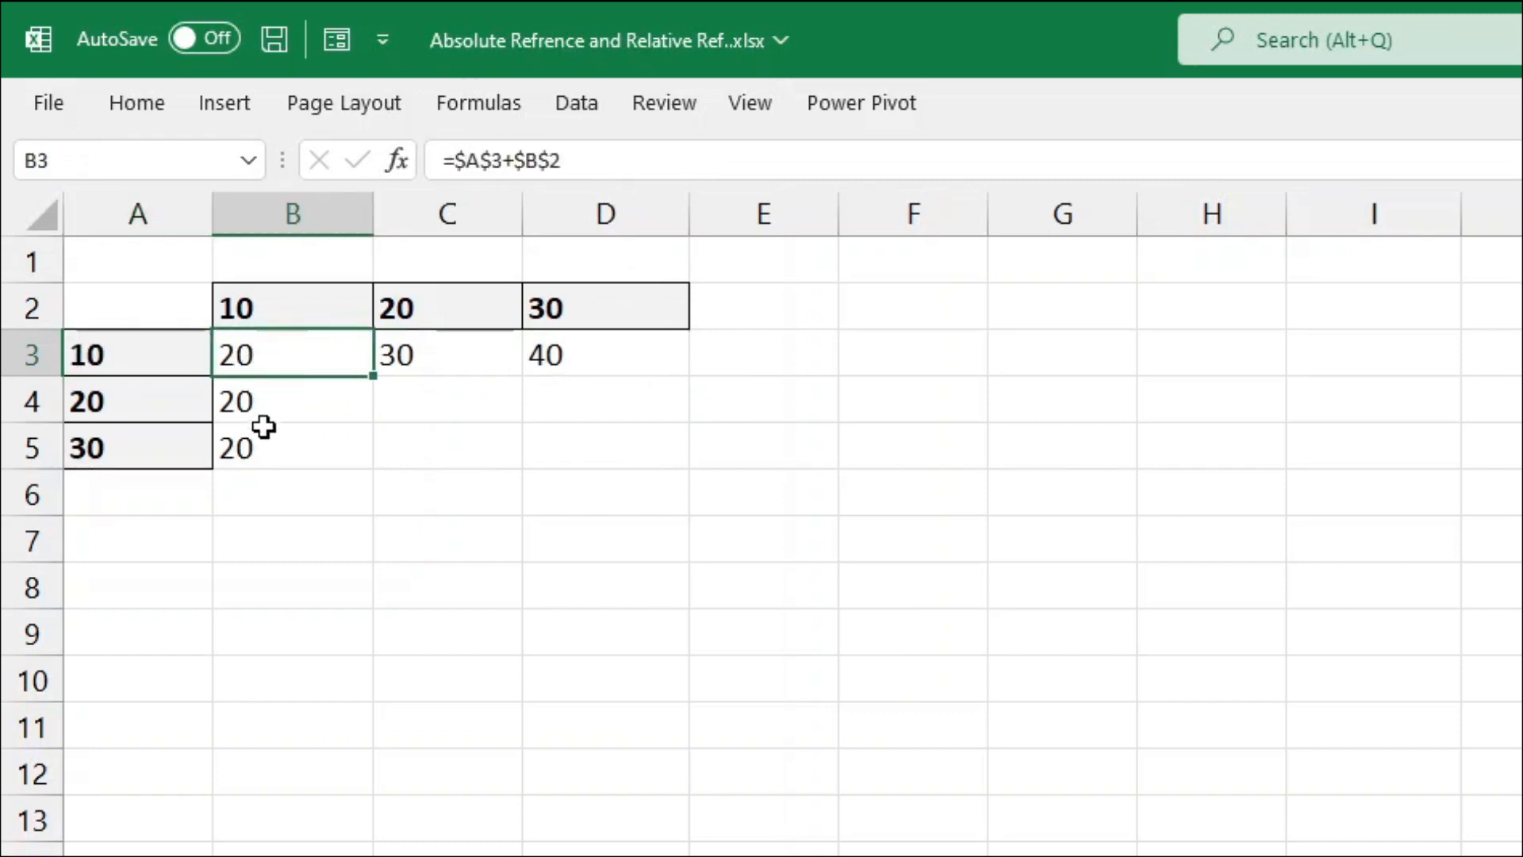
pyautogui.click(149, 353)
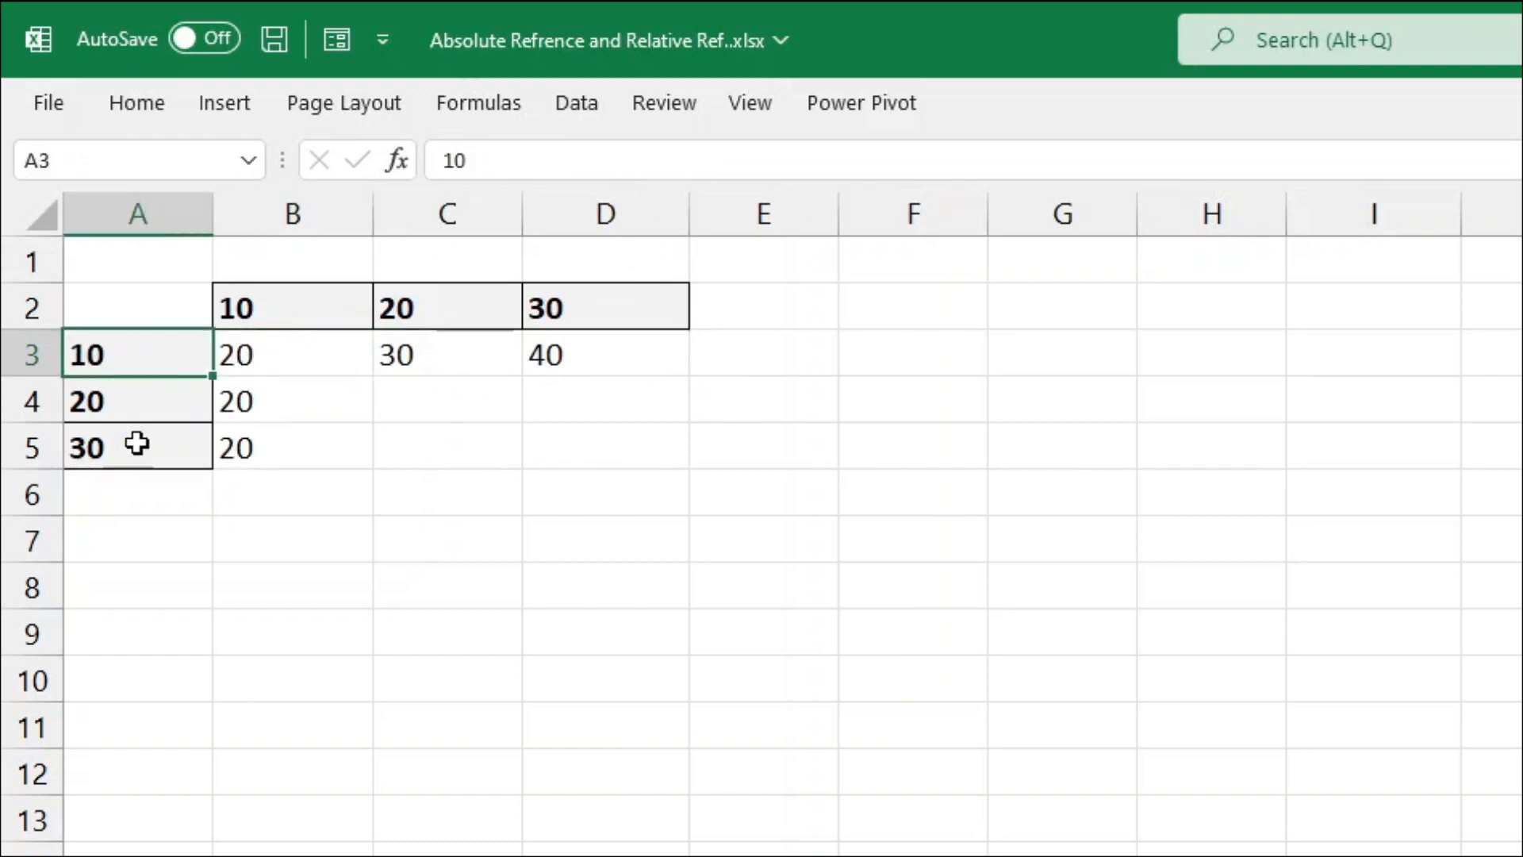
# Step: Unlock the row of the A3 reference in B3 so the formula reads =$A3+$B$2, and fill it down to B5
pyautogui.doubleClick(269, 355)
pyautogui.click(272, 355)
pyautogui.moveTo(243, 353)
pyautogui.mouseDown()
pyautogui.moveTo(306, 354)
pyautogui.moveTo(251, 354)
pyautogui.mouseUp()
pyautogui.doubleClick(306, 354)
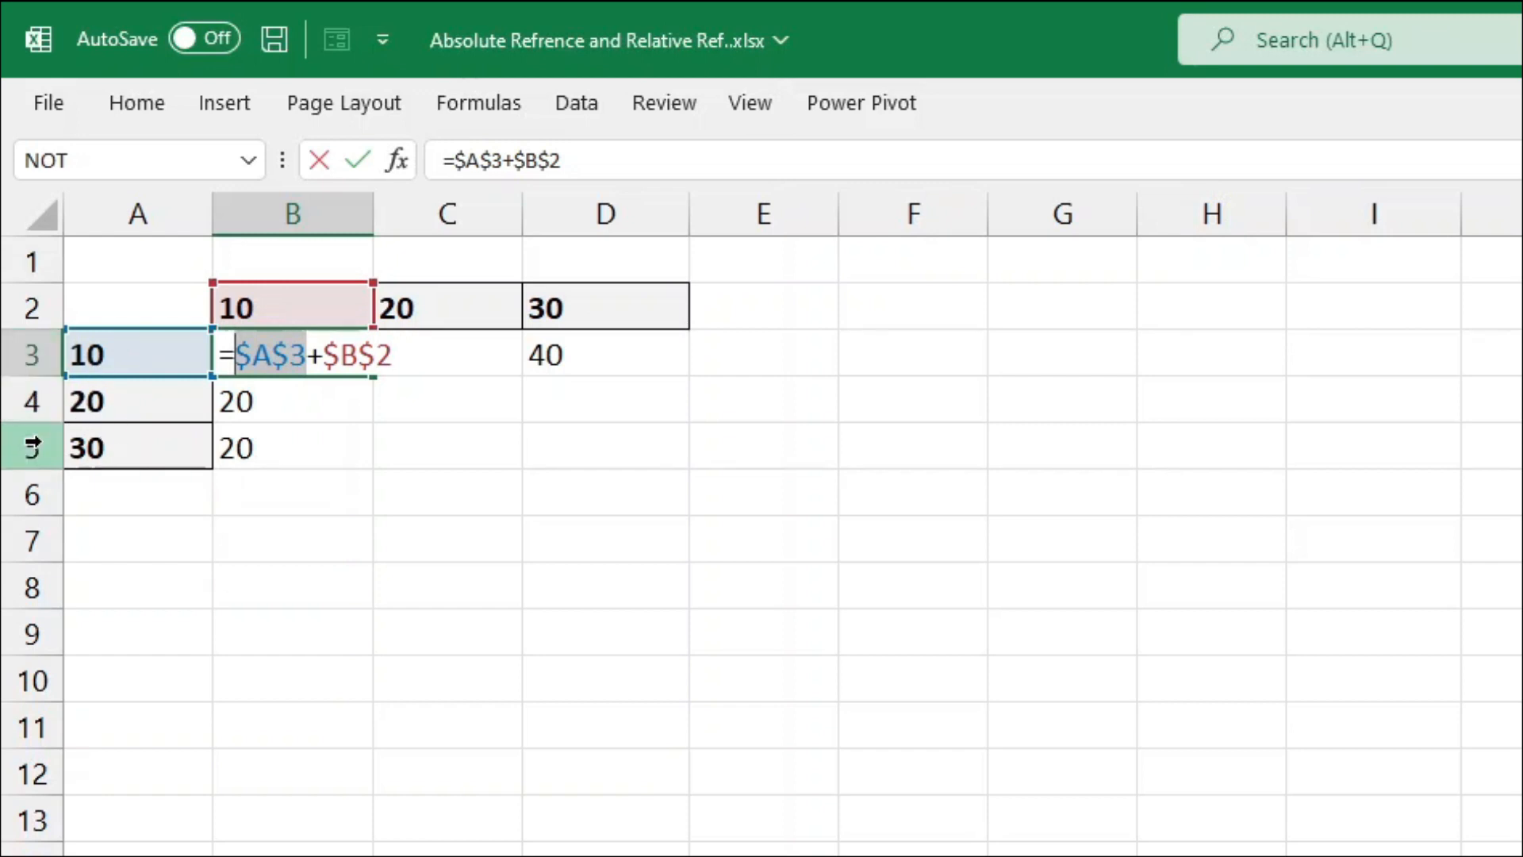
pyautogui.click(291, 354)
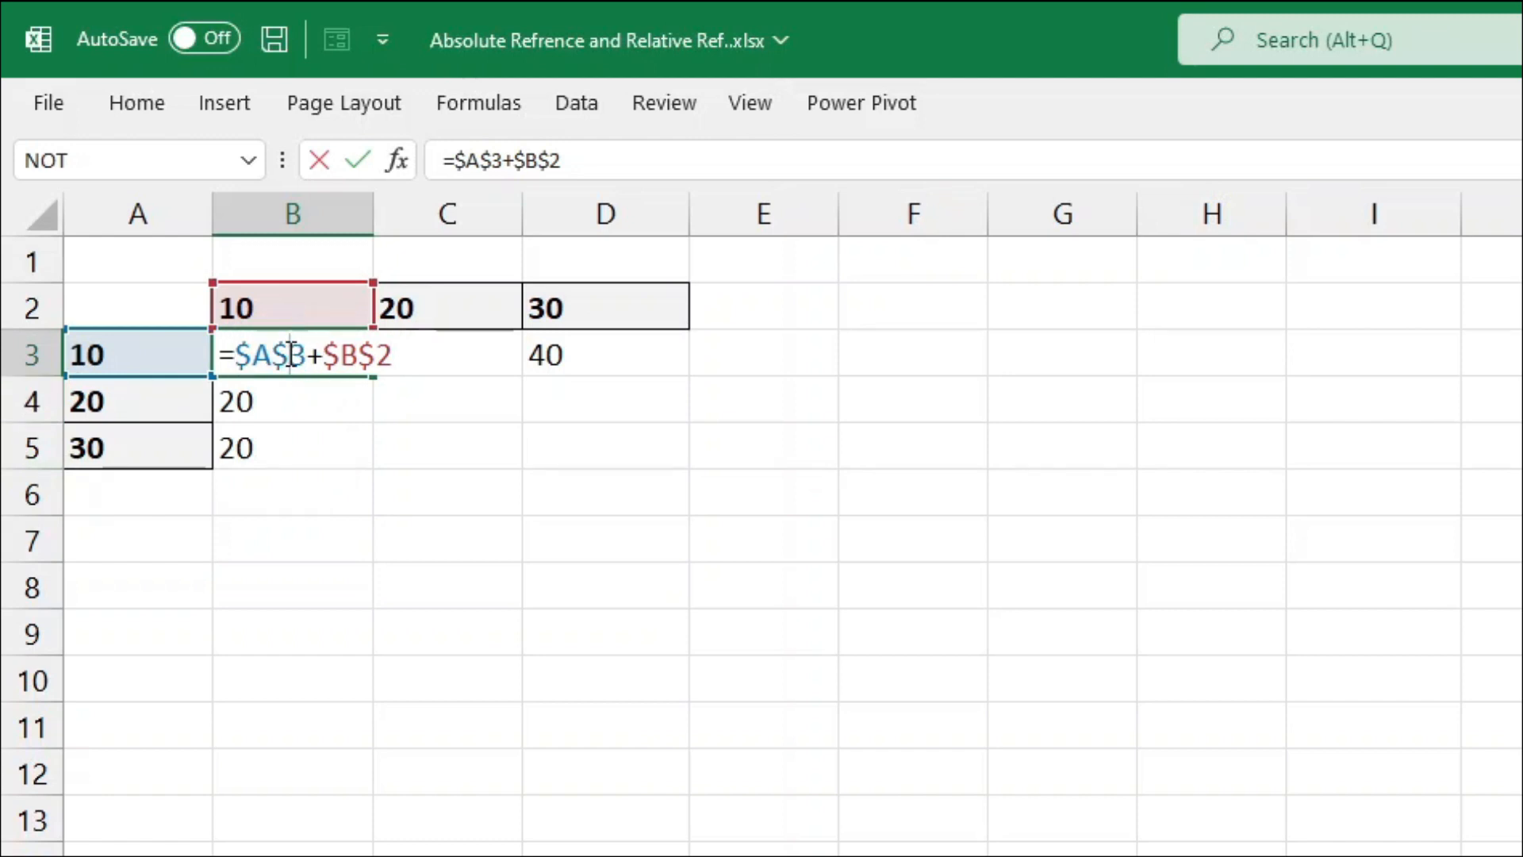
pyautogui.press('BackSpace')
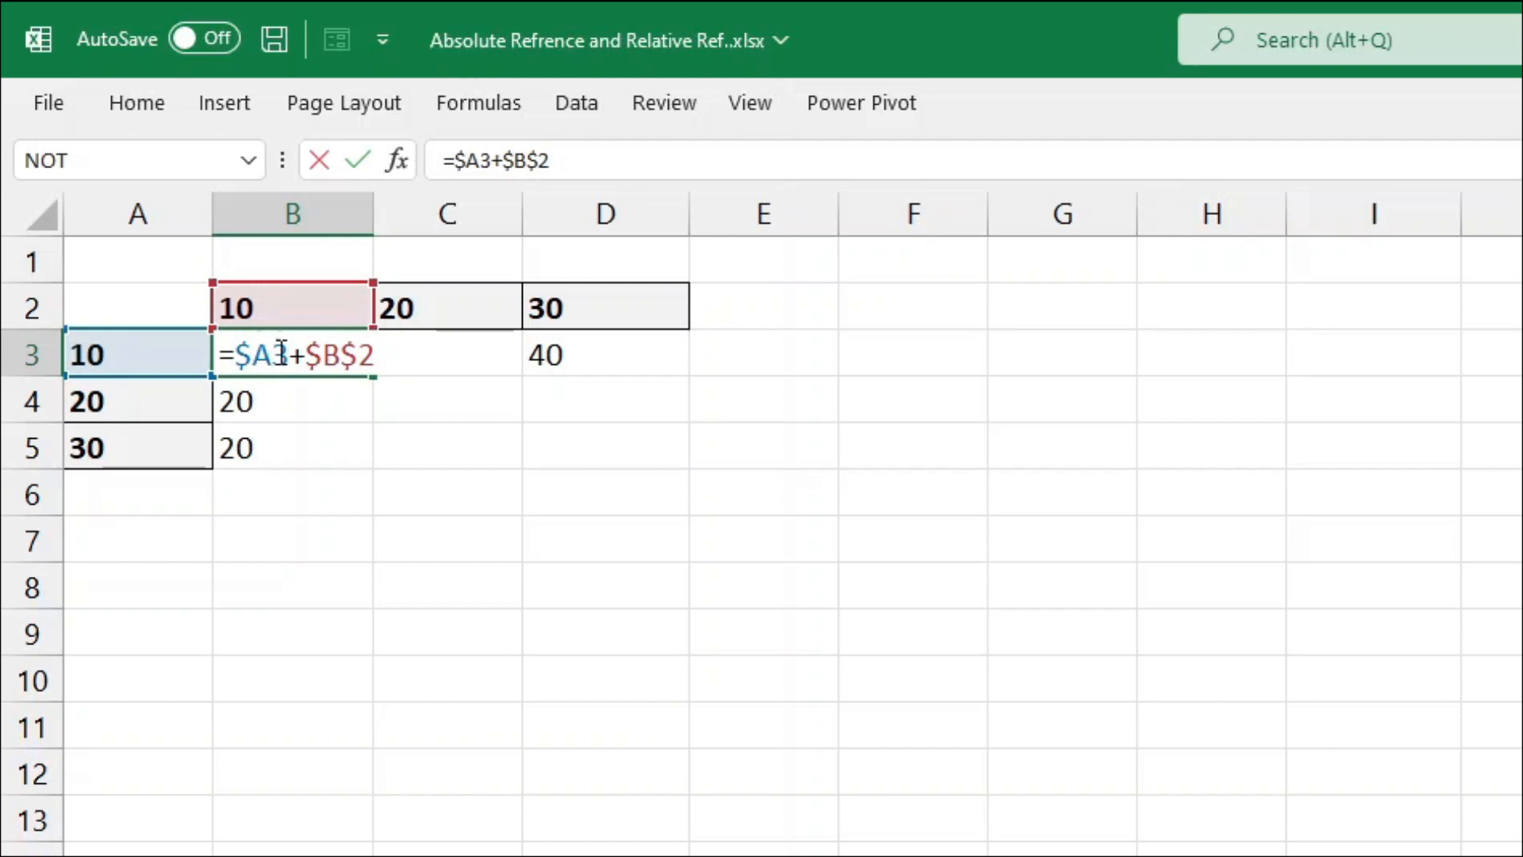
pyautogui.moveTo(242, 349); pyautogui.dragTo(258, 351)
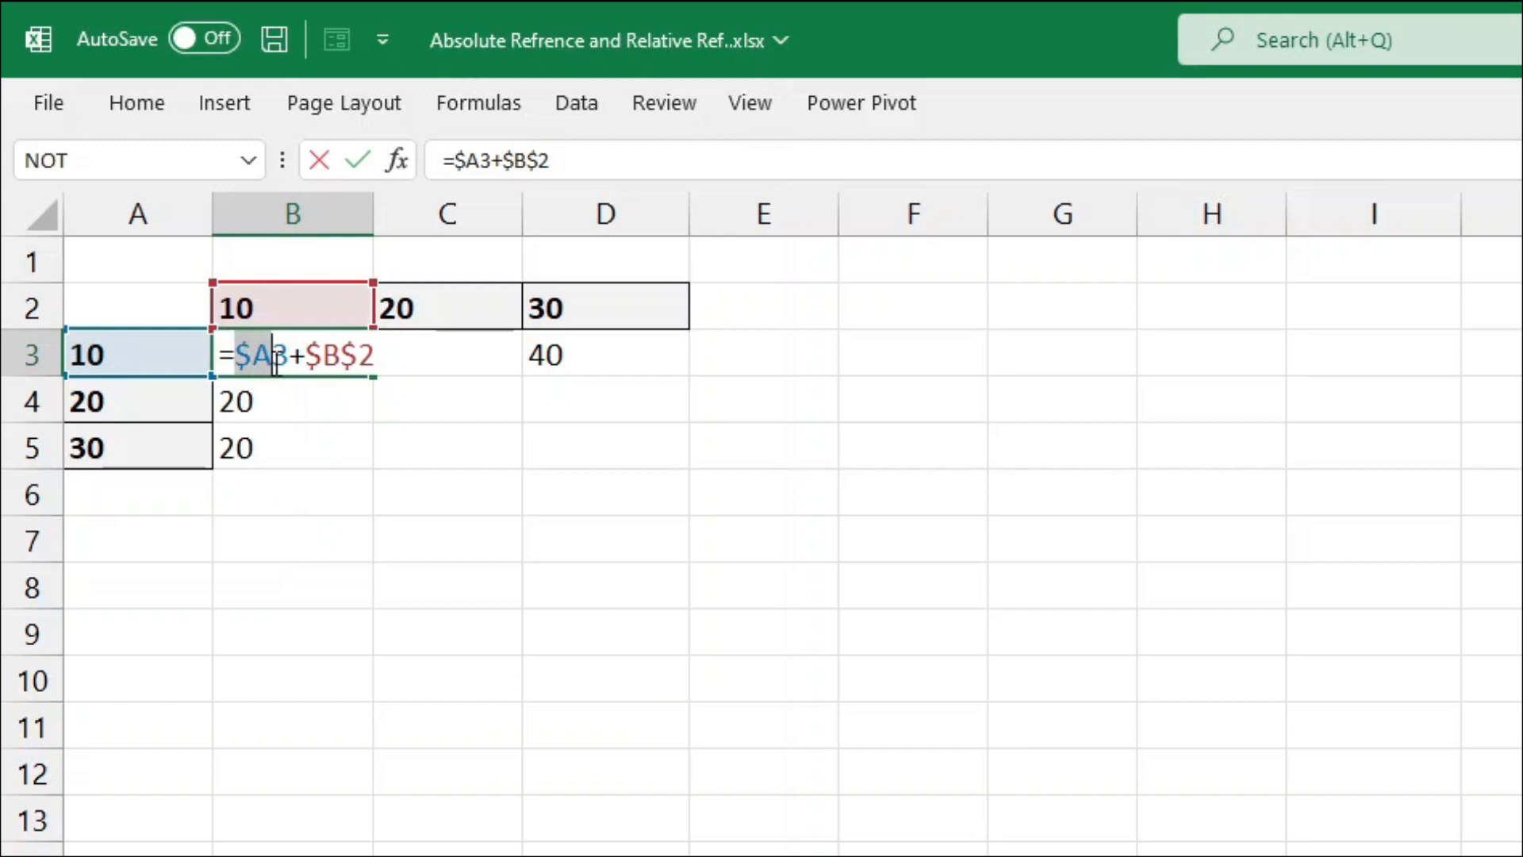
pyautogui.click(281, 353)
pyautogui.click(272, 353)
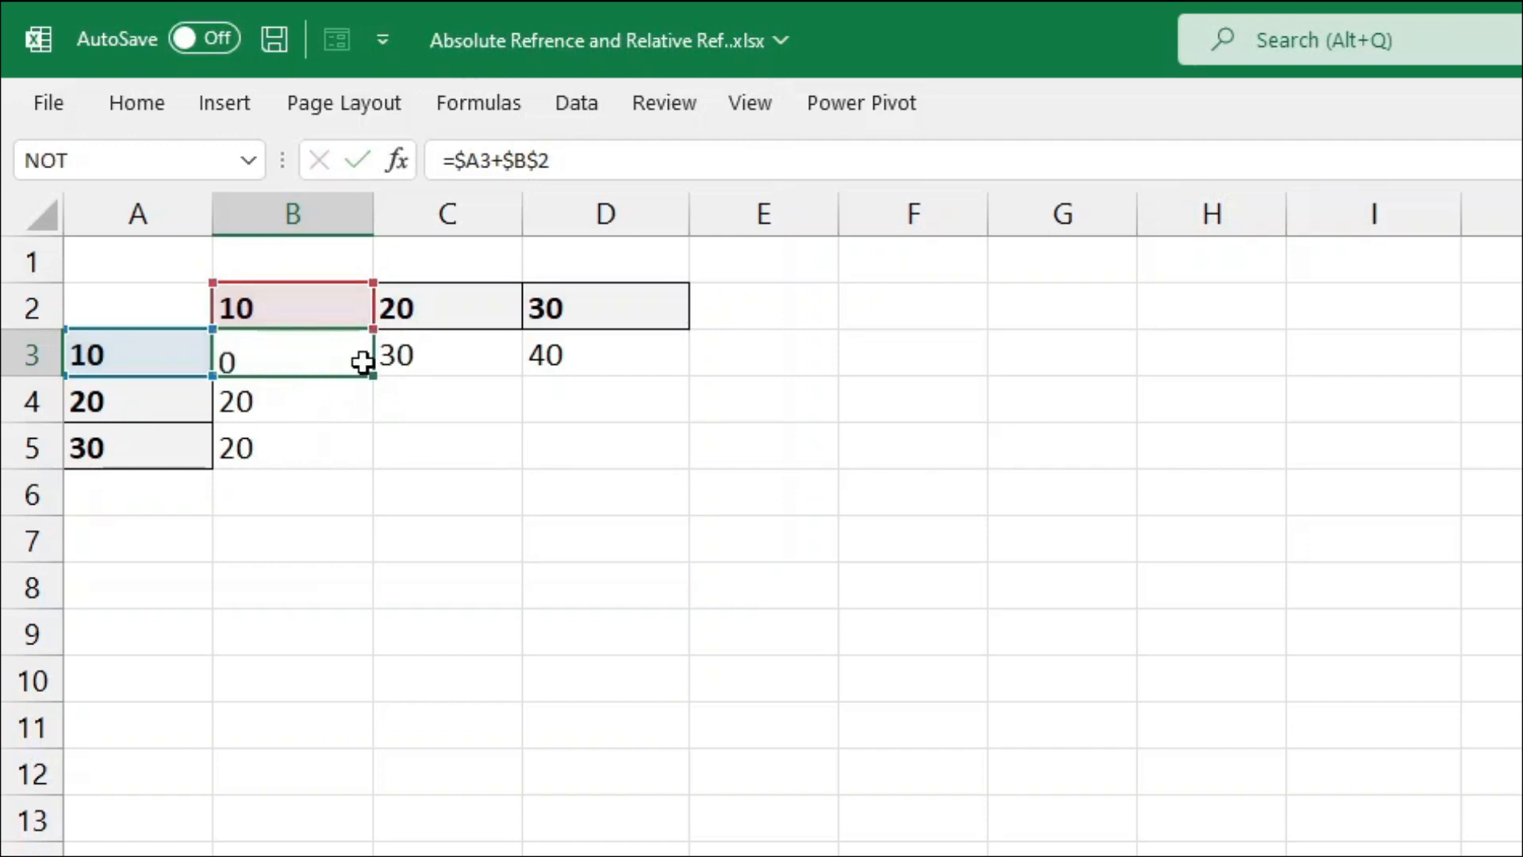
pyautogui.hotkey('ctrl', 'Return')
pyautogui.moveTo(374, 377); pyautogui.dragTo(374, 479)
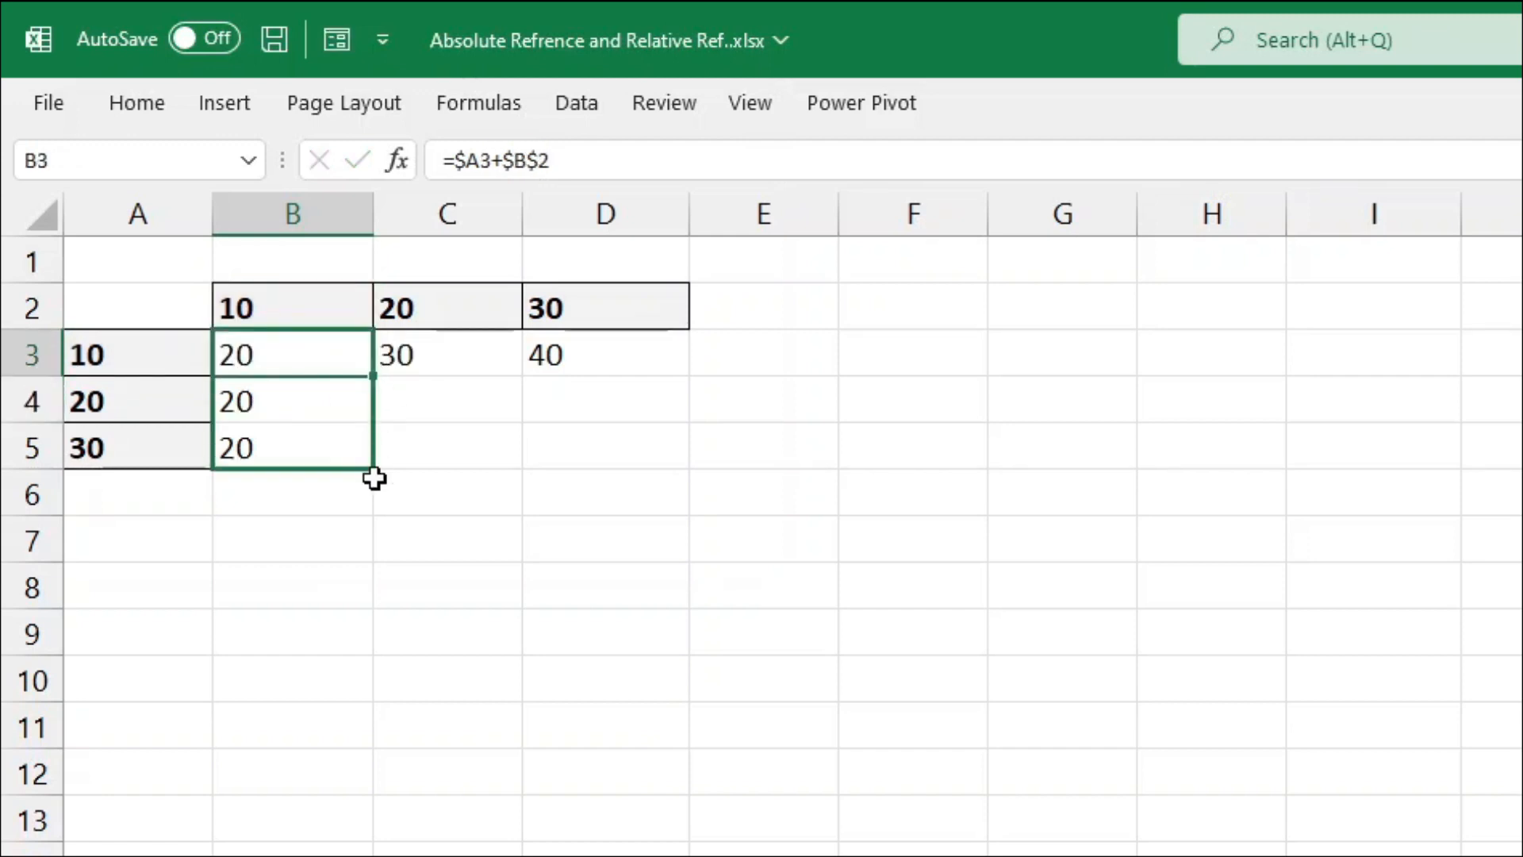
# Step: Check how the column A reference changes by row in the formulas of B4 and B5
pyautogui.doubleClick(319, 404)
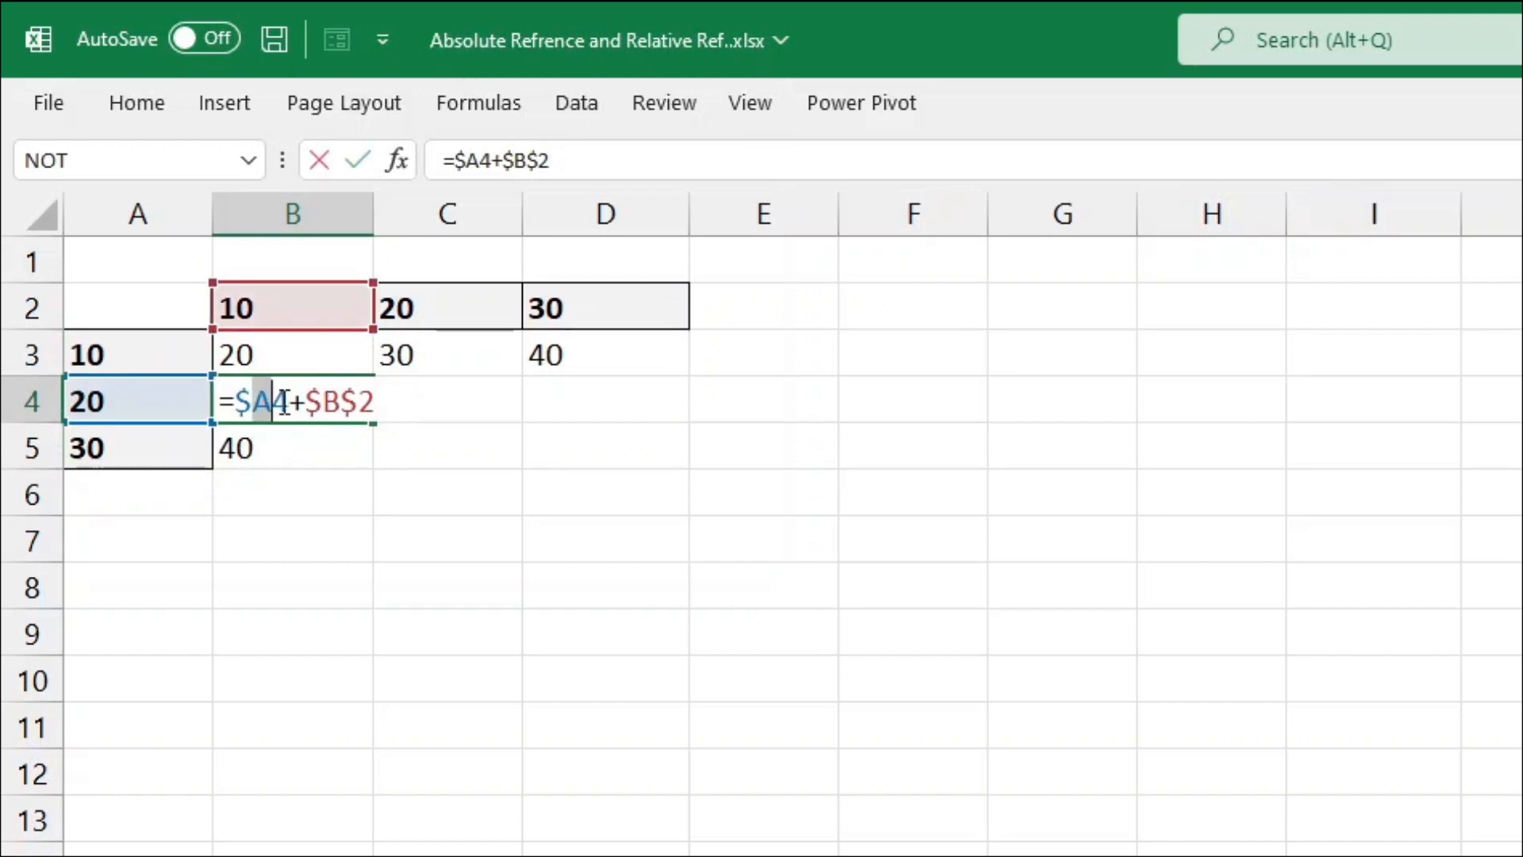
pyautogui.press('Return')
pyautogui.doubleClick(276, 449)
pyautogui.moveTo(275, 450); pyautogui.dragTo(292, 449)
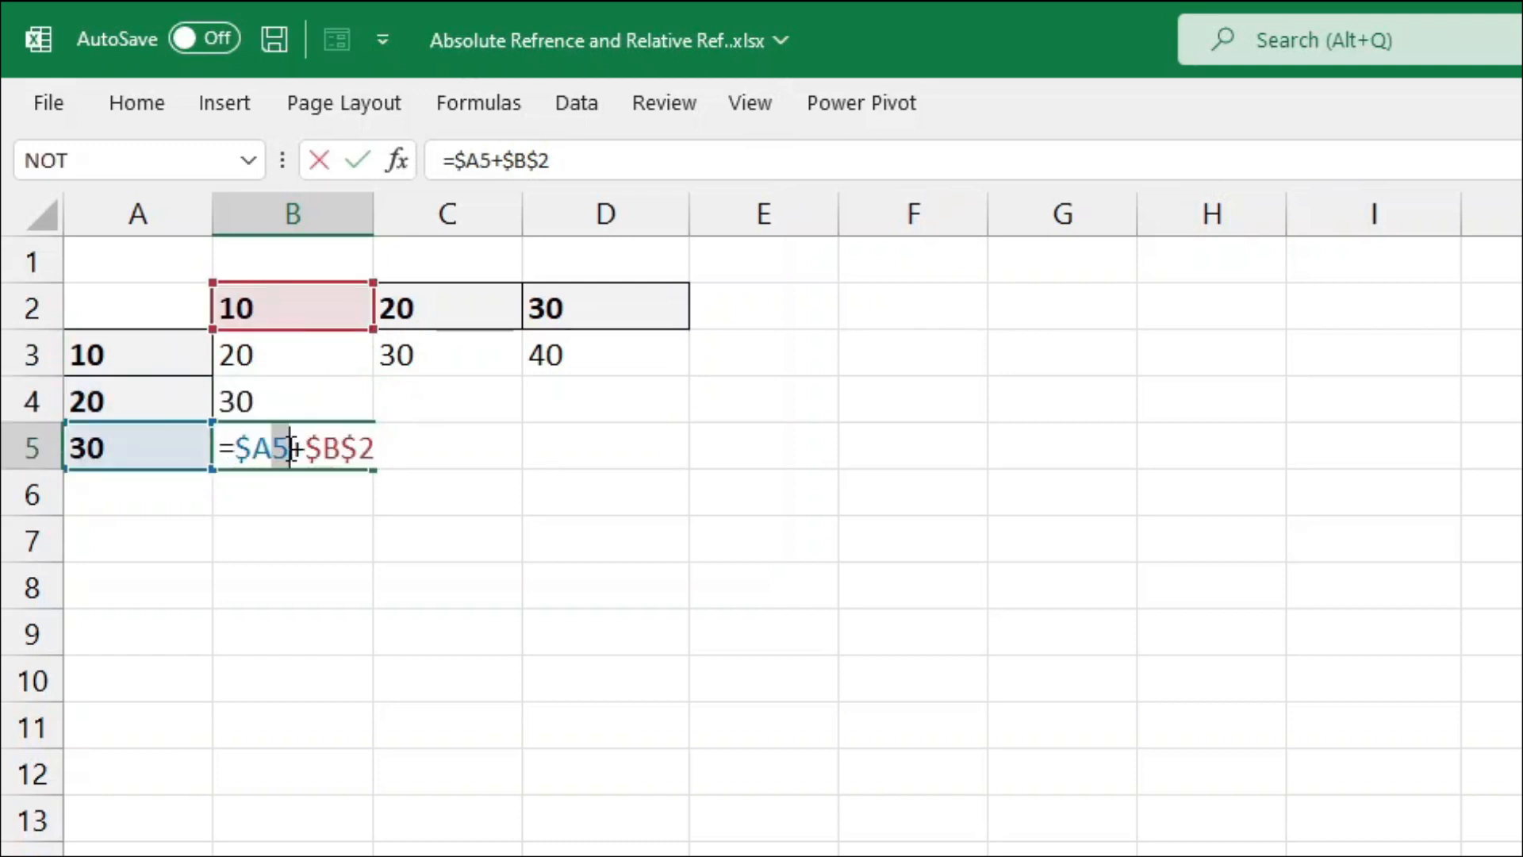
pyautogui.press('Return')
# Step: Fill the B3 formula =$A3+$B$2 across to D3 and inspect the column A reference in C3
pyautogui.click(341, 361)
pyautogui.moveTo(370, 375); pyautogui.dragTo(571, 364)
pyautogui.click(450, 361)
pyautogui.doubleClick(450, 361)
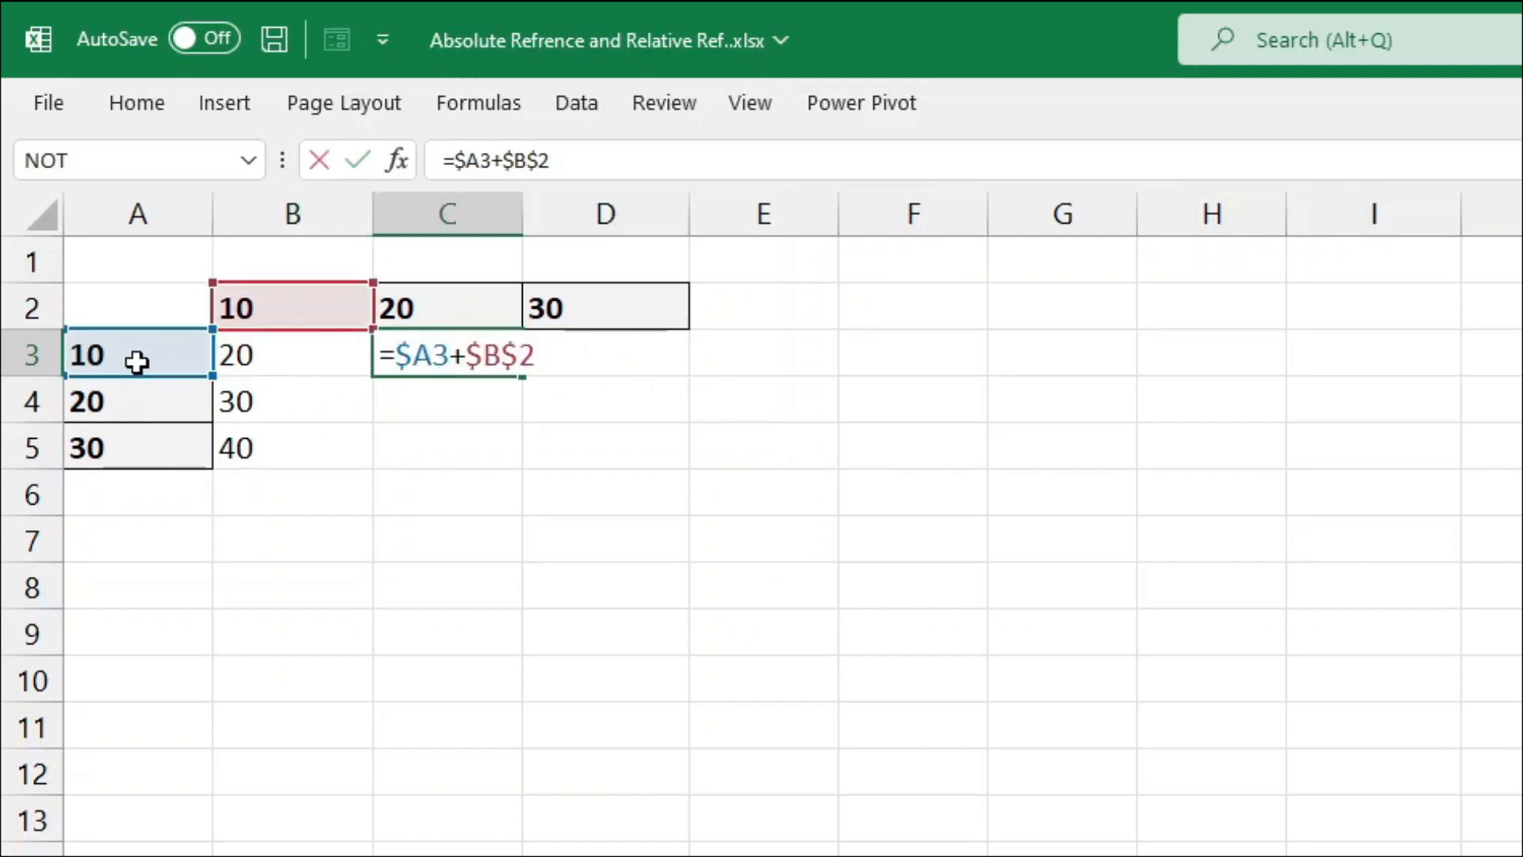
pyautogui.moveTo(398, 355); pyautogui.dragTo(450, 354)
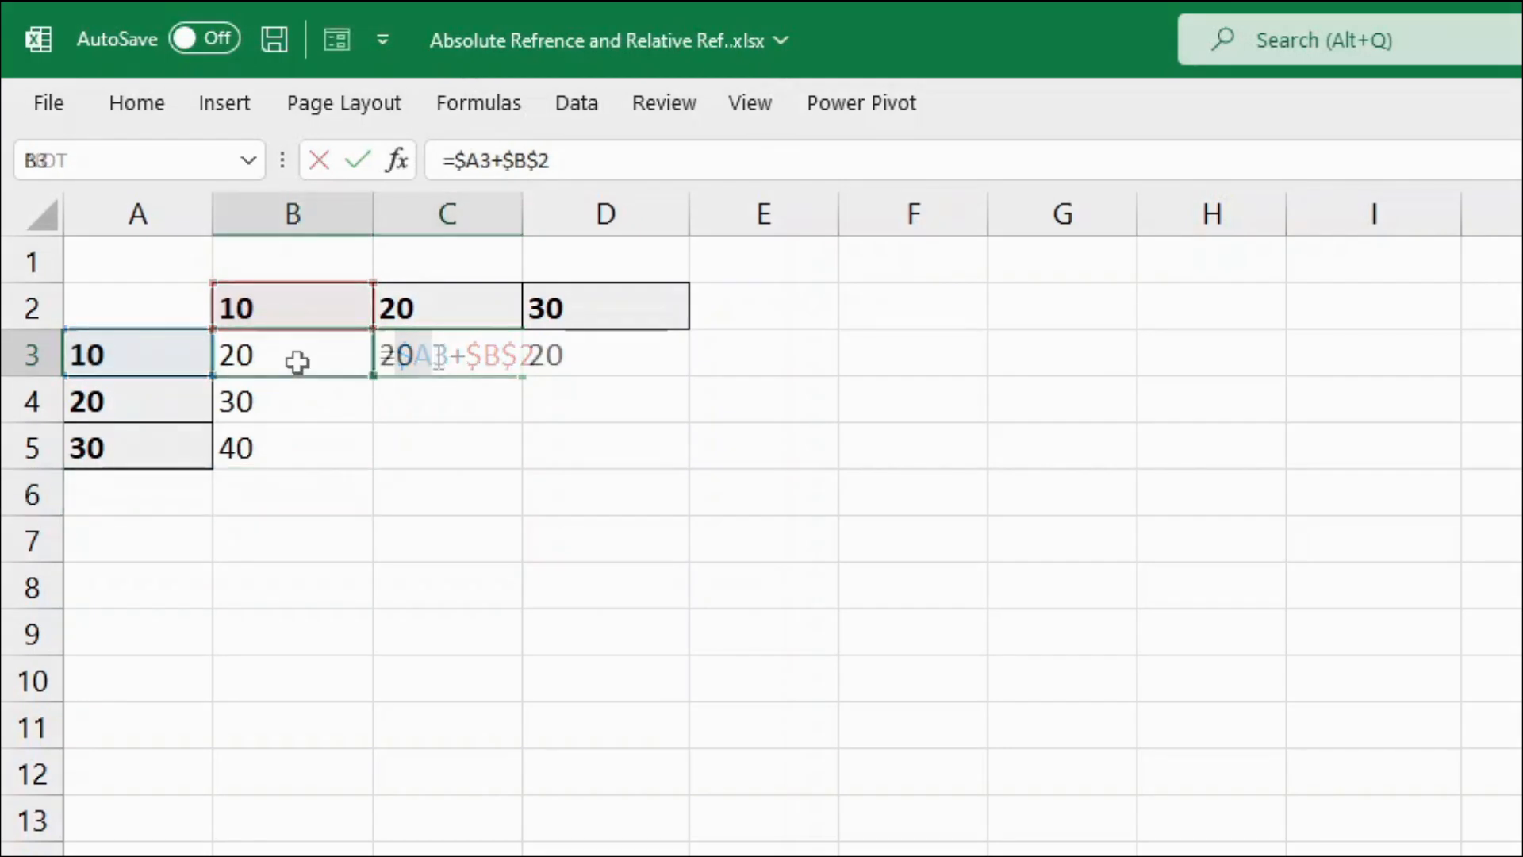
# Step: Inspect the formulas in B3, B4 and B5 to see which column header each one uses
pyautogui.doubleClick(297, 361)
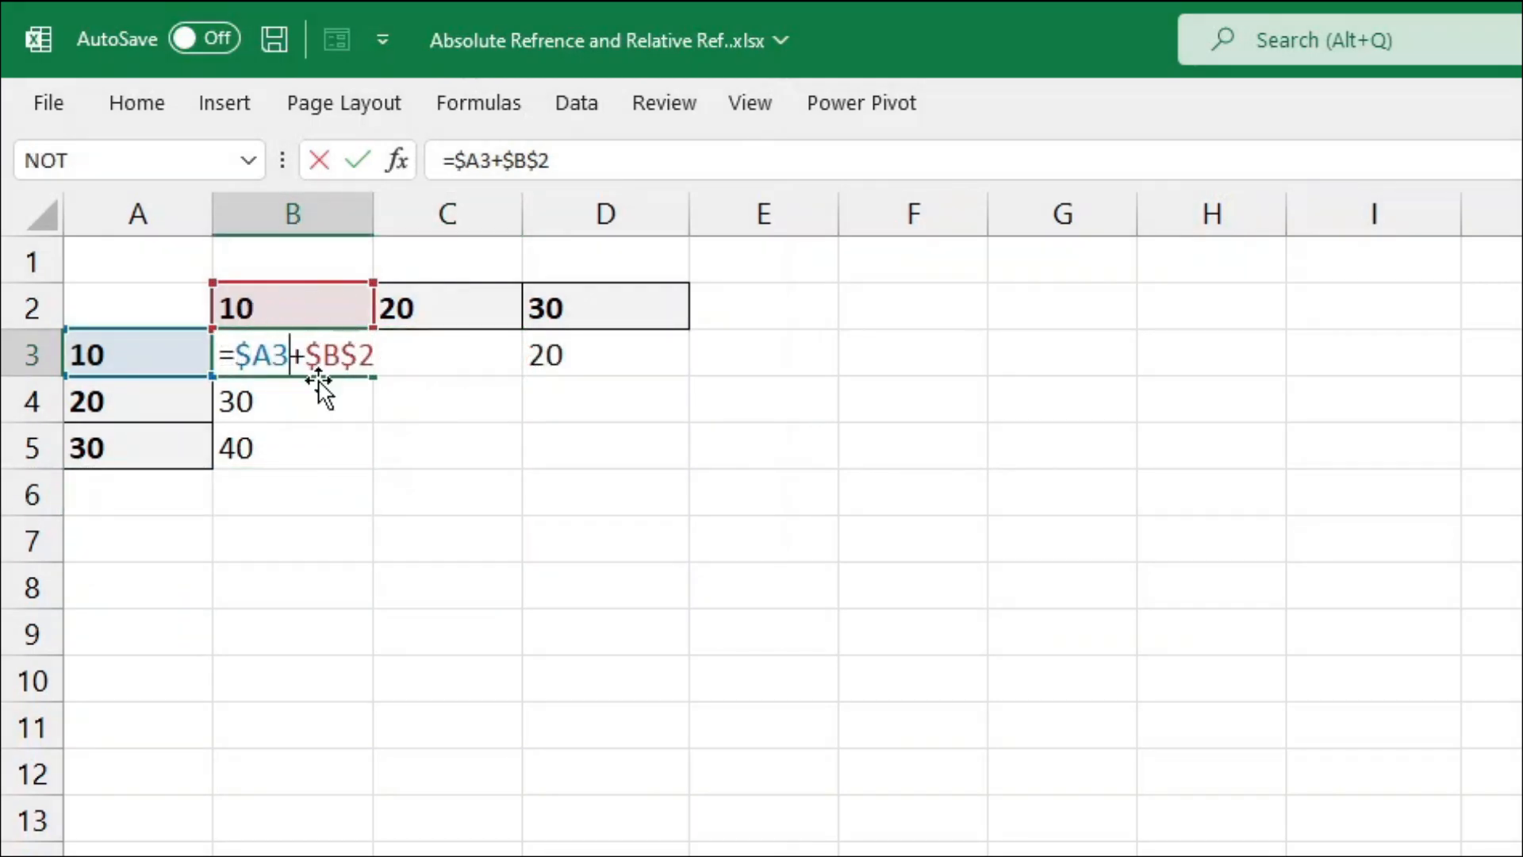
pyautogui.press('Return')
pyautogui.doubleClick(306, 398)
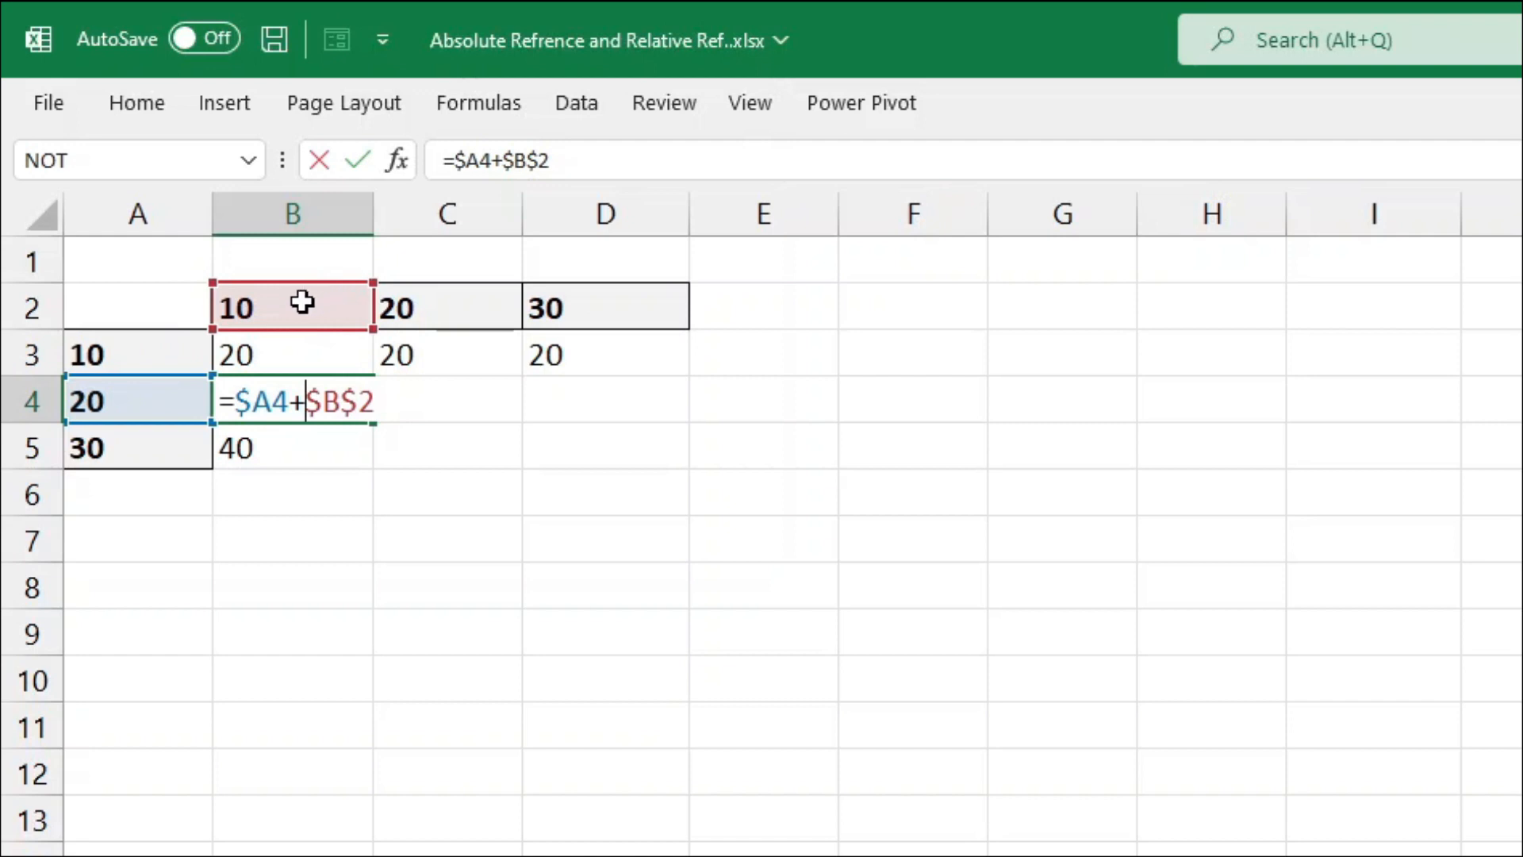
pyautogui.press('Return')
pyautogui.doubleClick(307, 447)
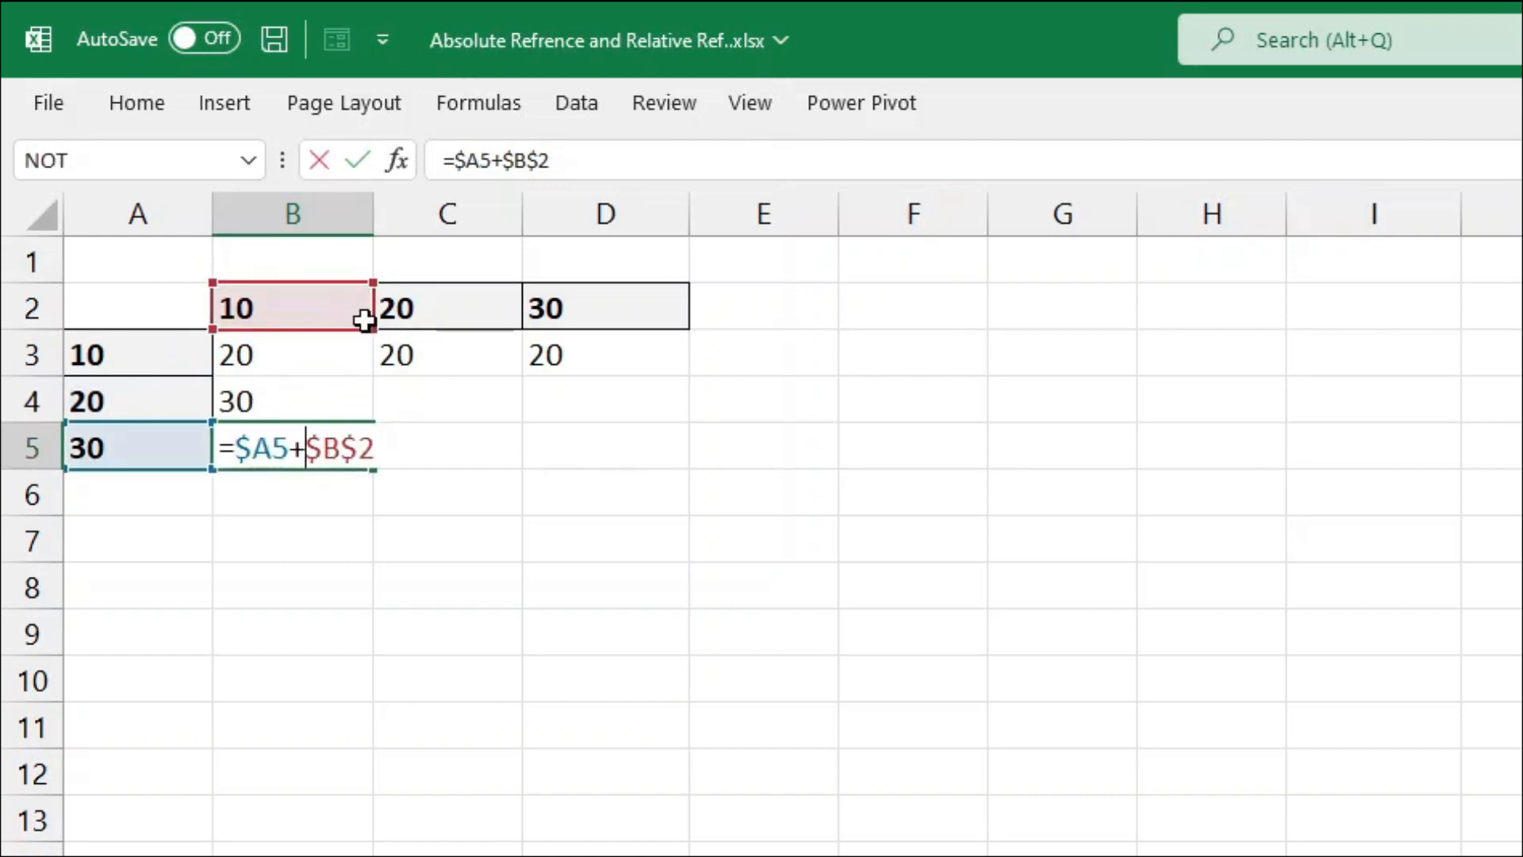
pyautogui.press('Return')
# Step: Check which column header the formulas in C3 and D3 refer to
pyautogui.doubleClick(449, 351)
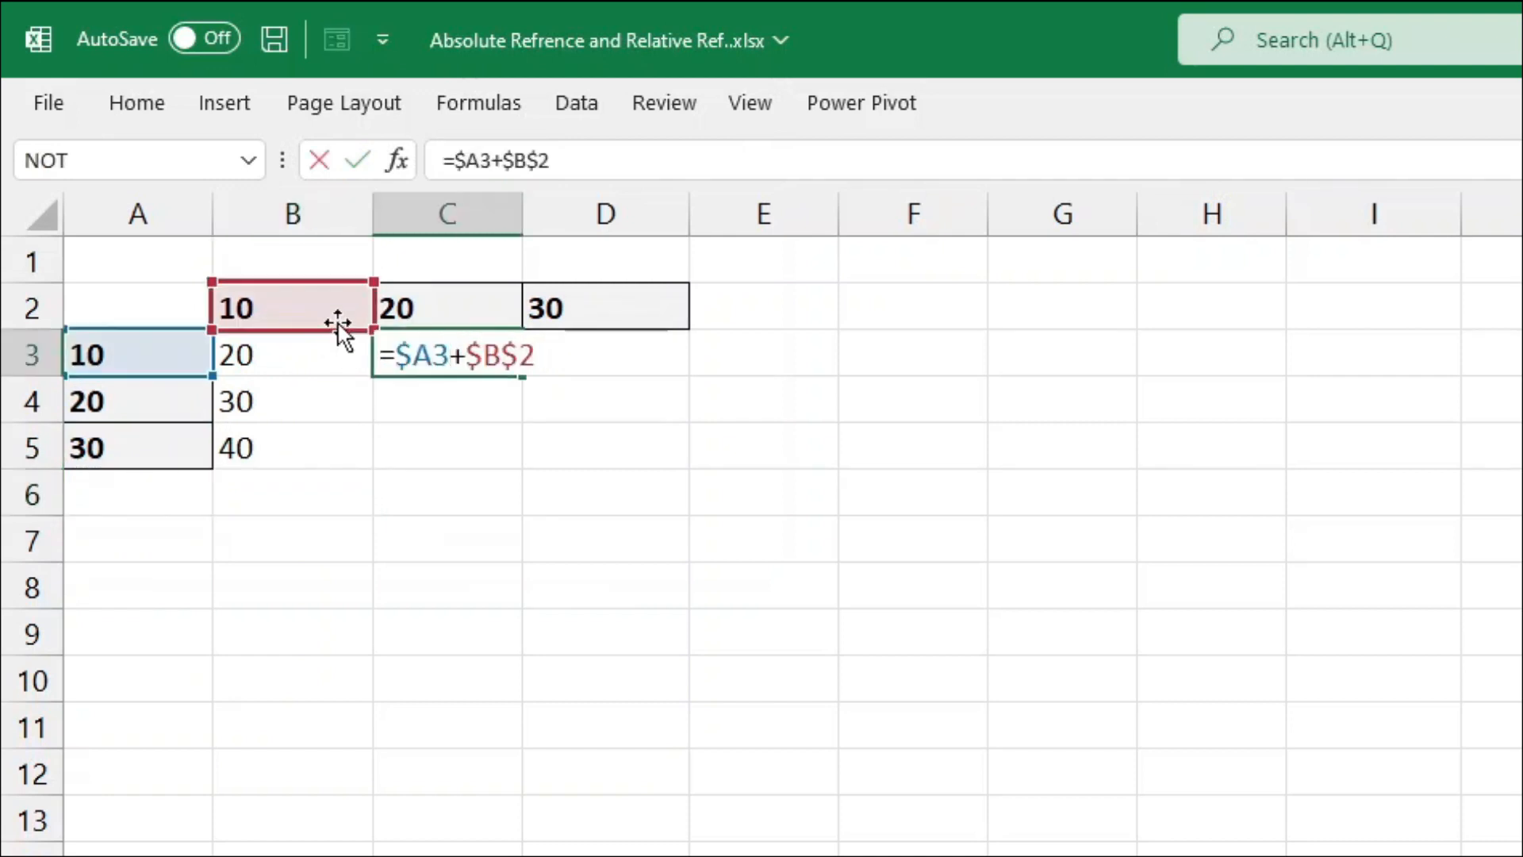
pyautogui.moveTo(466, 359); pyautogui.dragTo(519, 355)
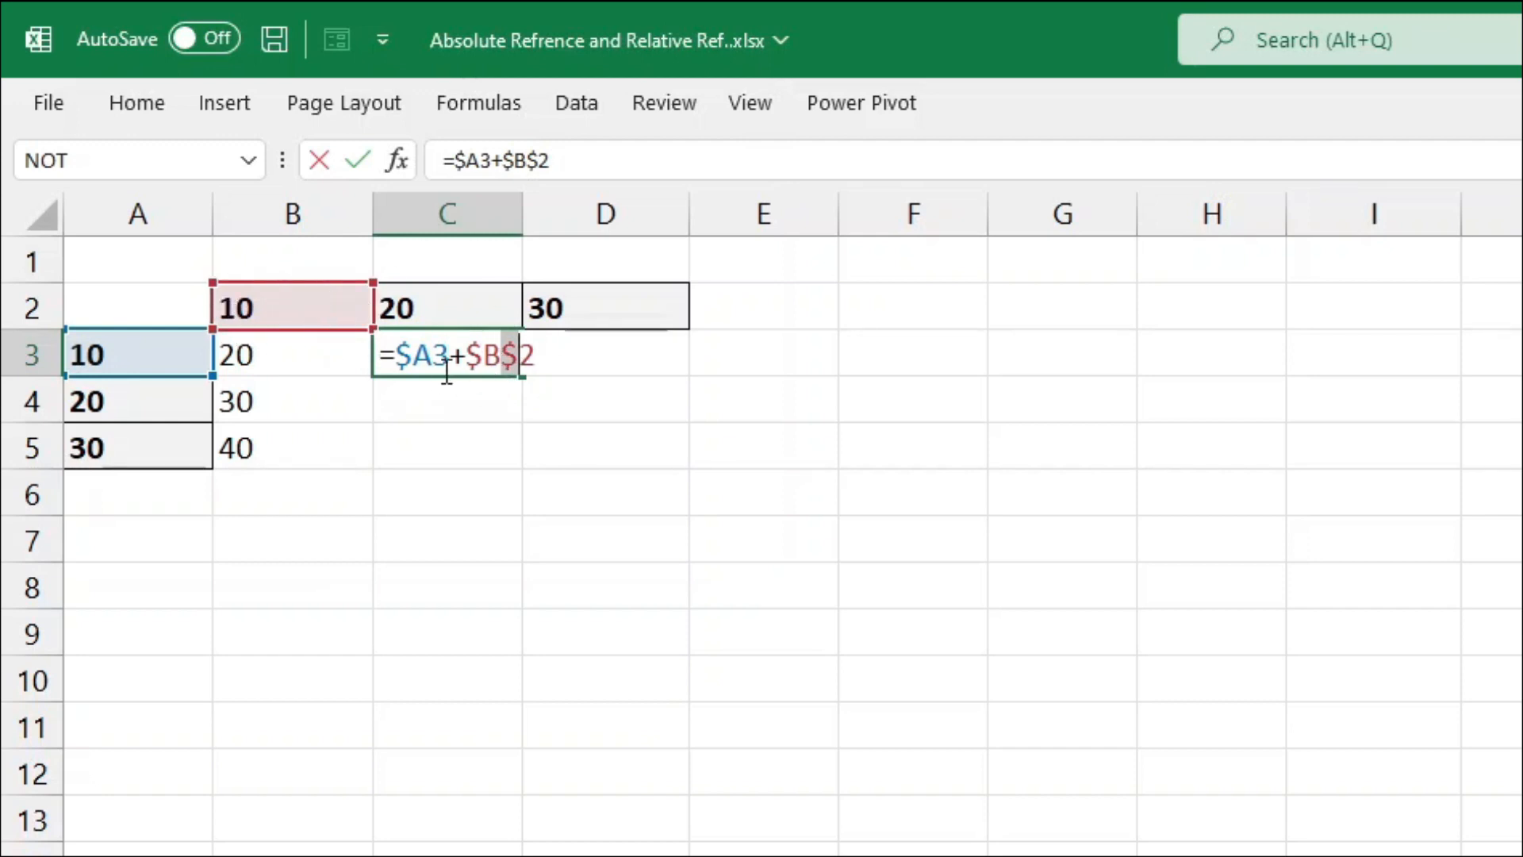
pyautogui.press('Return')
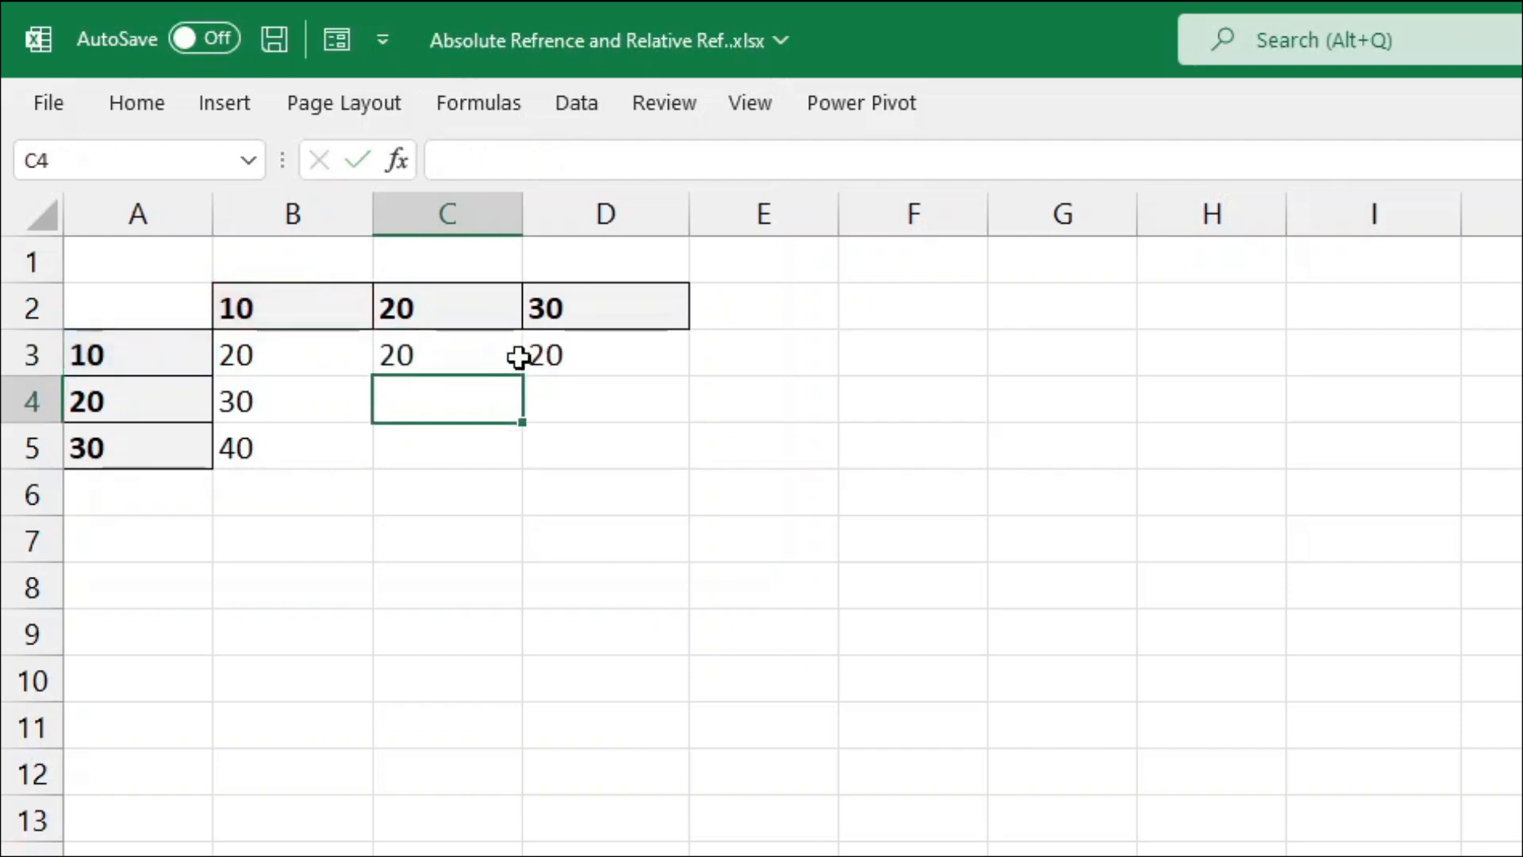
pyautogui.doubleClick(547, 353)
pyautogui.moveTo(371, 302); pyautogui.dragTo(304, 306)
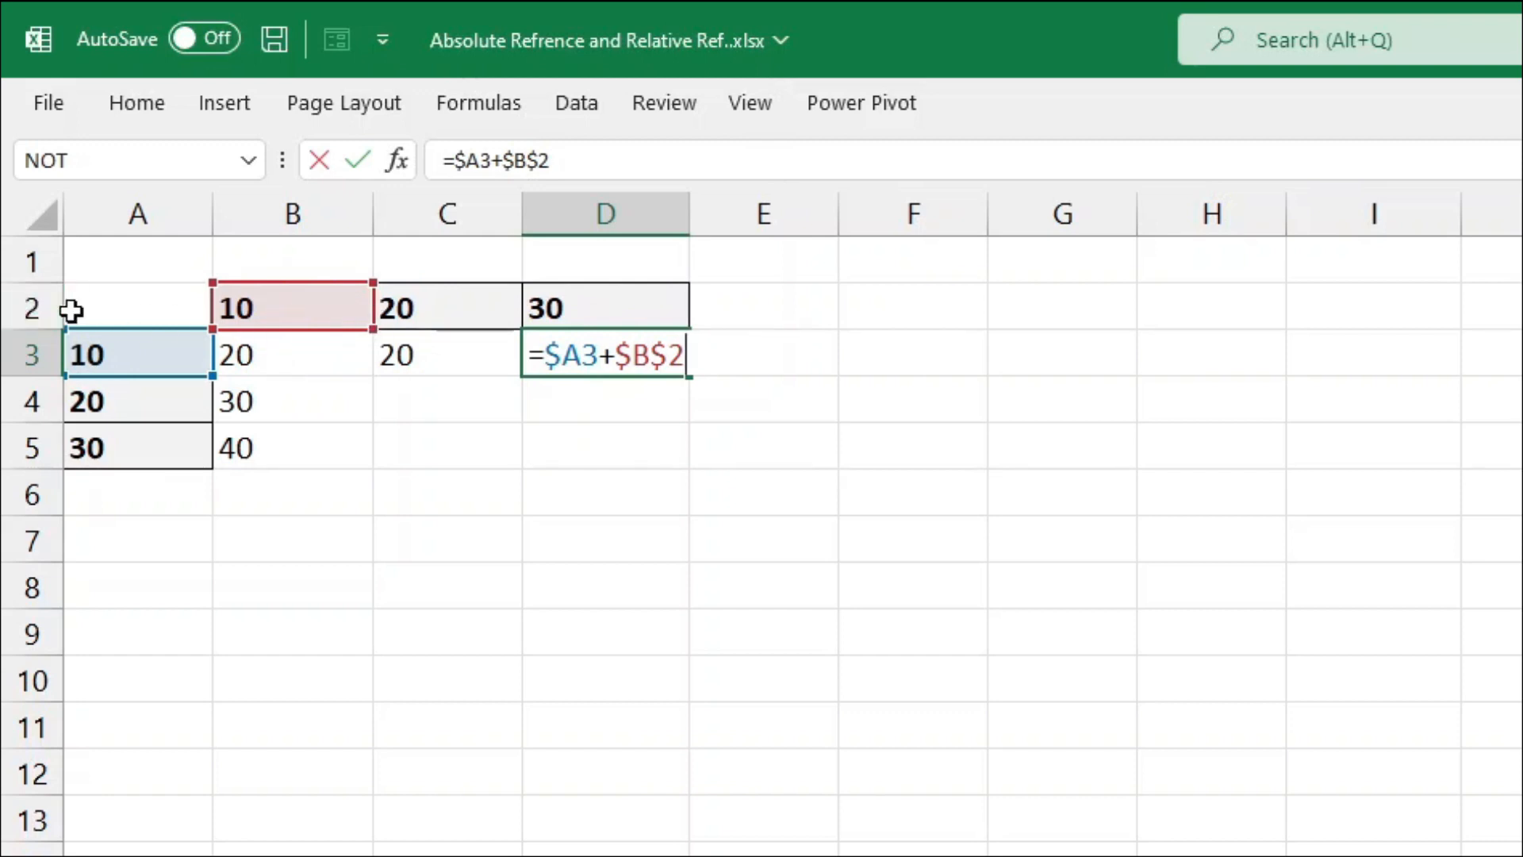
# Step: Unlock the column of the B2 reference in B3 so the formula reads =$A3+B$2, and fill it over B3:D5
pyautogui.click(334, 347)
pyautogui.doubleClick(333, 347)
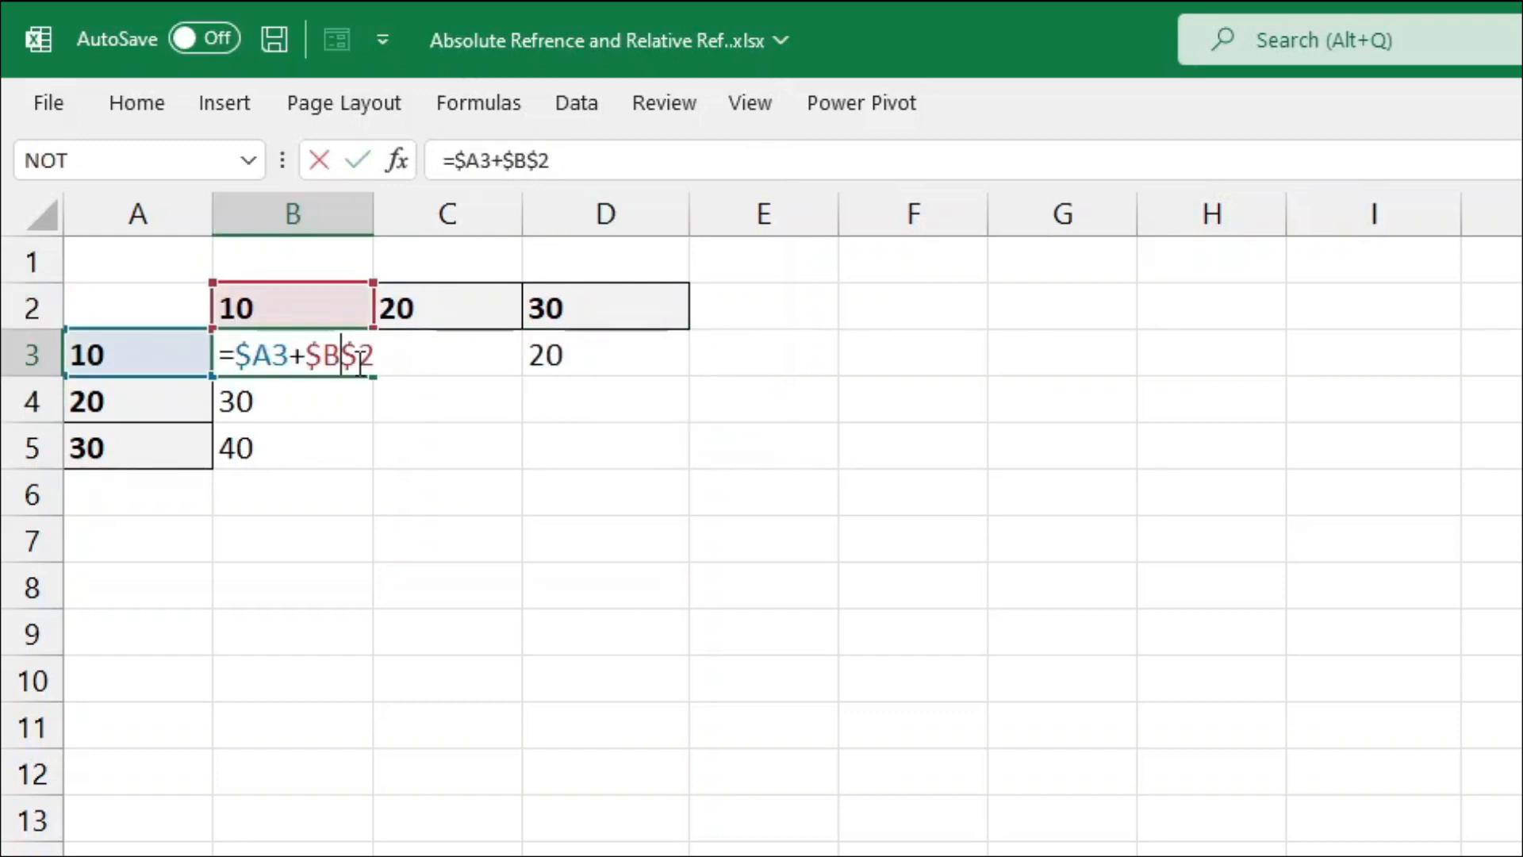
pyautogui.press('BackSpace')
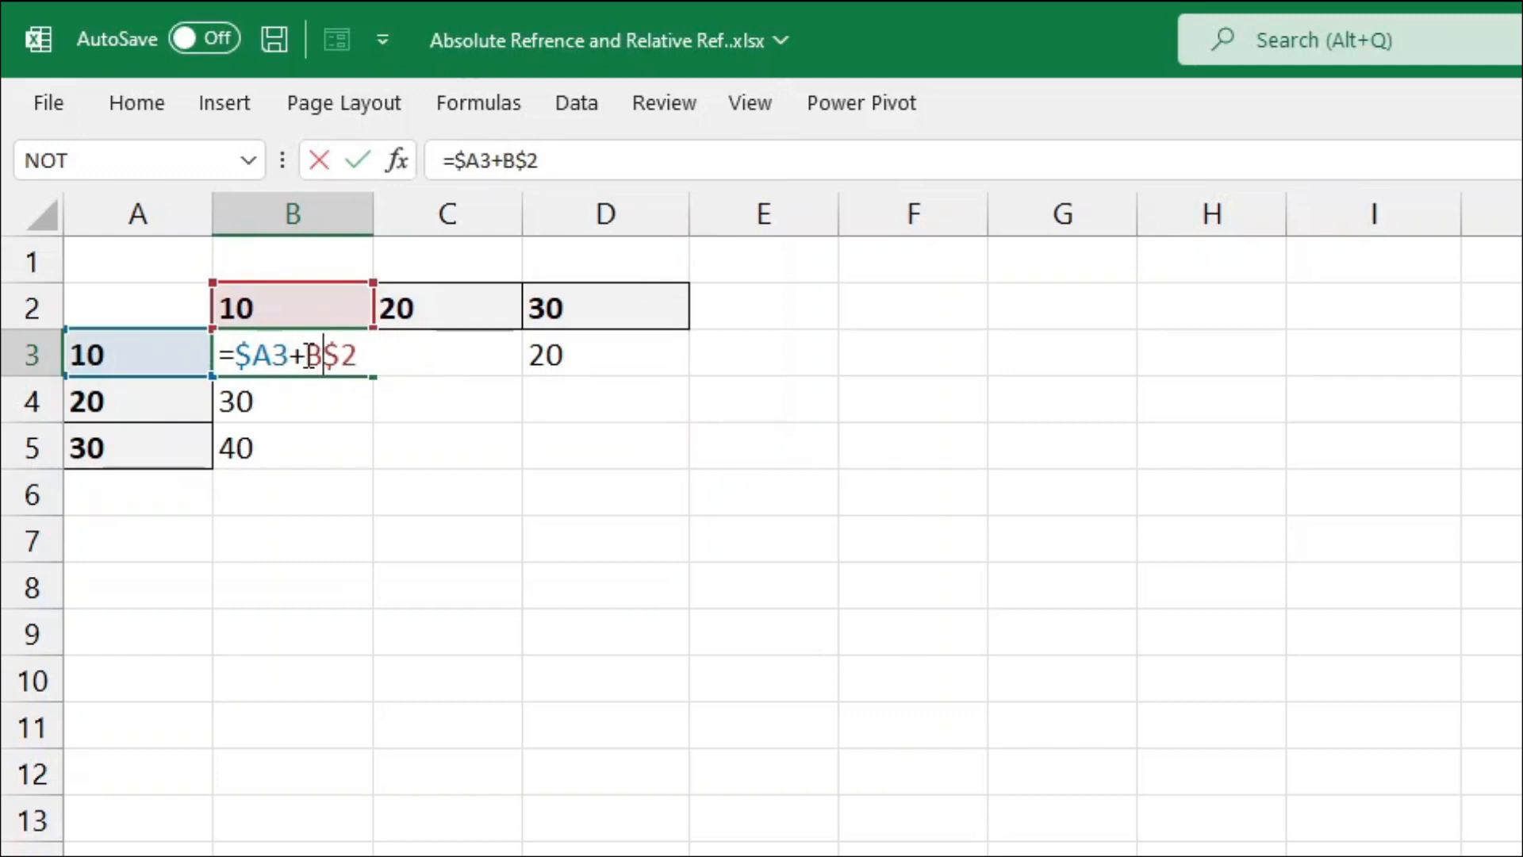
pyautogui.click(315, 351)
pyautogui.moveTo(328, 357); pyautogui.dragTo(690, 470)
pyautogui.press('Return')
# Step: Verify the mixed references in the formulas of C4, D5 and B3 against their row and column headers
pyautogui.doubleClick(448, 401)
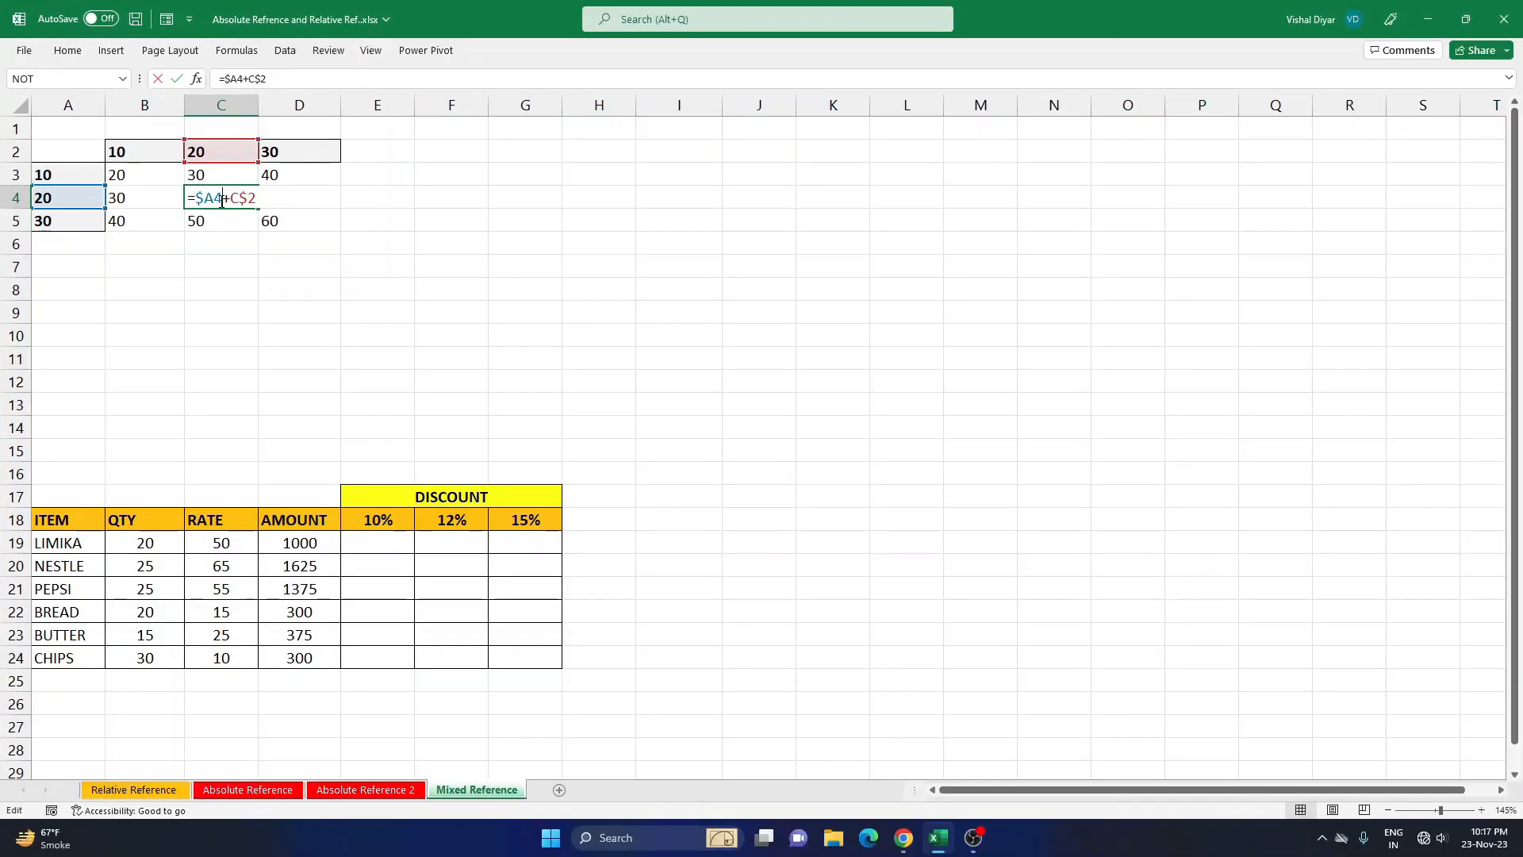
pyautogui.press('Return')
pyautogui.doubleClick(264, 222)
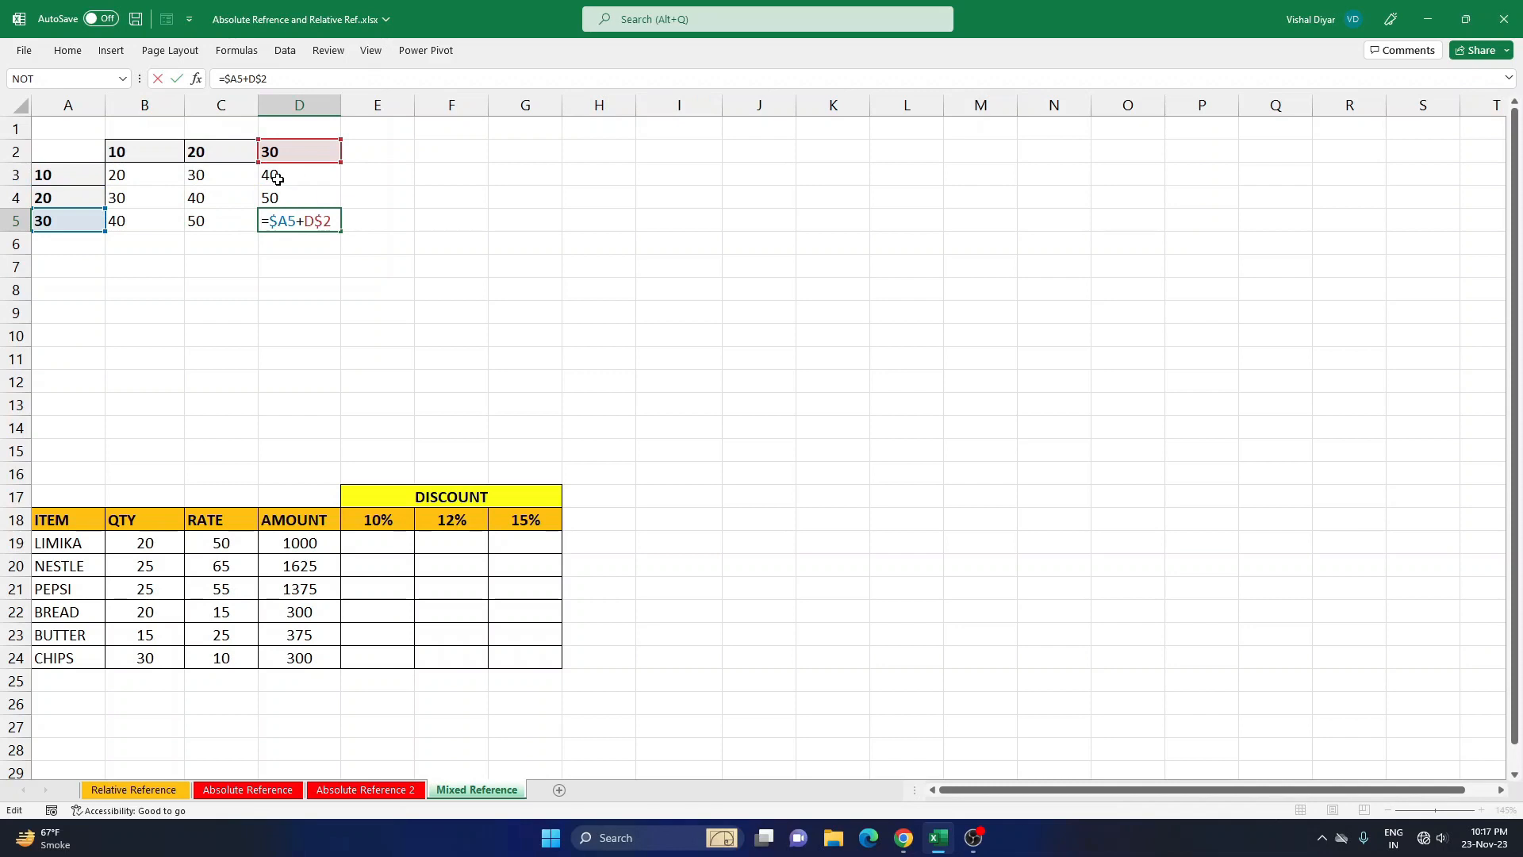
pyautogui.doubleClick(211, 222)
pyautogui.doubleClick(218, 198)
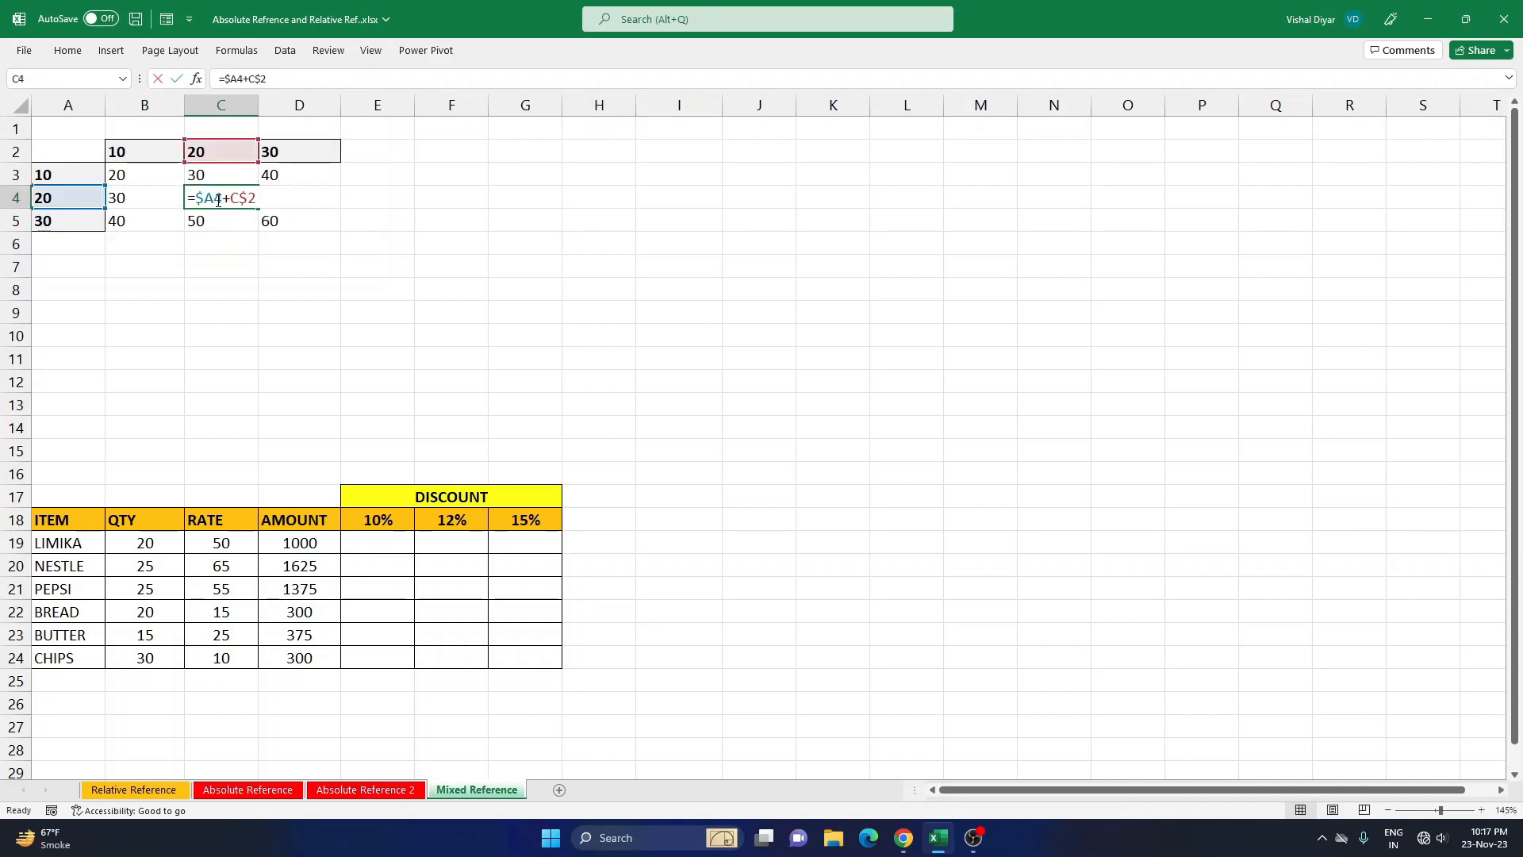
pyautogui.press('Return')
pyautogui.doubleClick(149, 177)
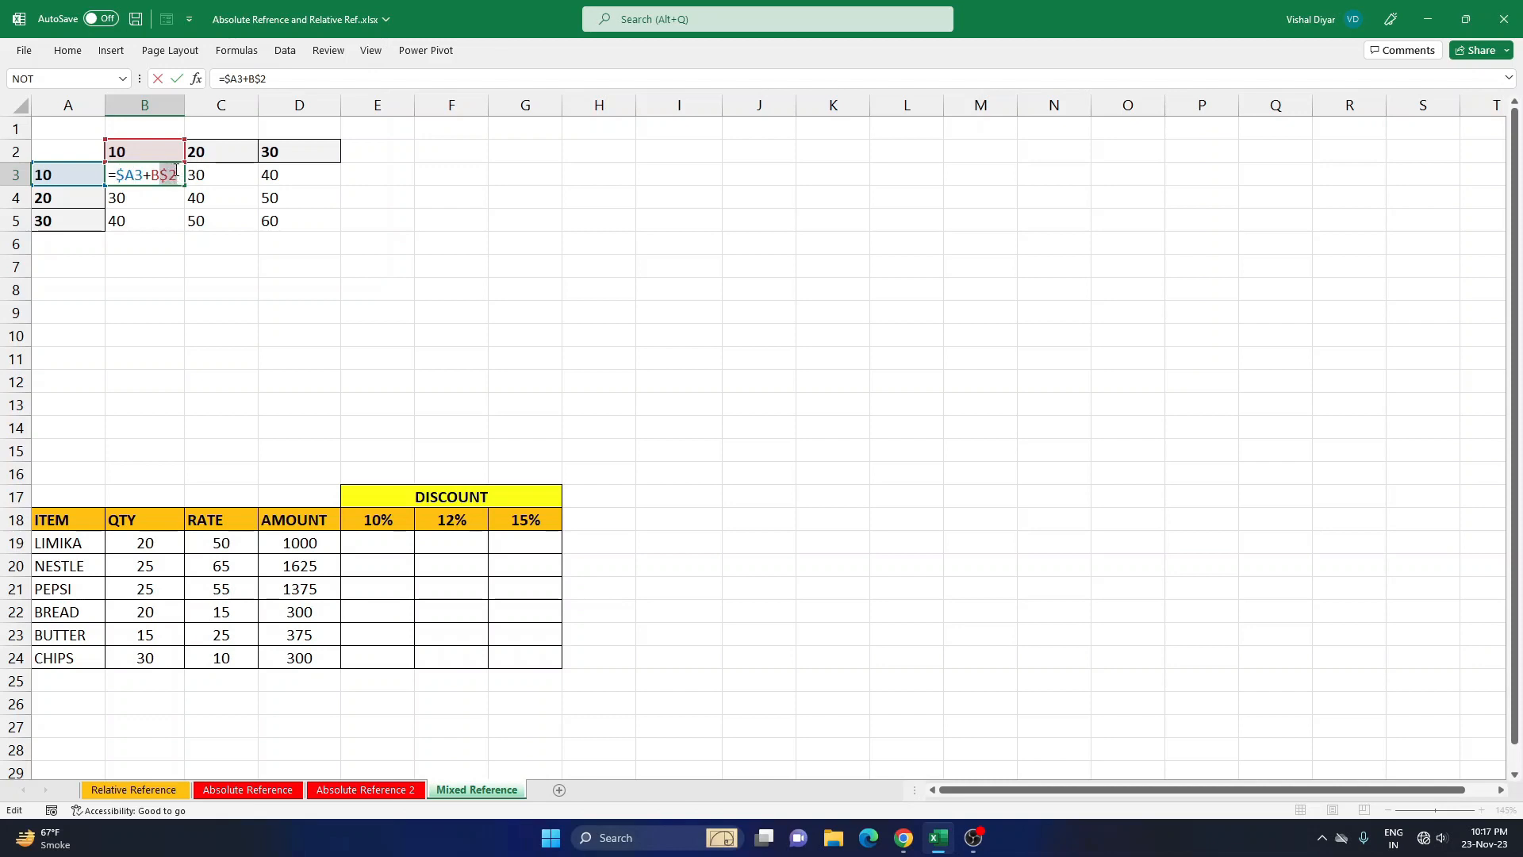
pyautogui.press('Return')
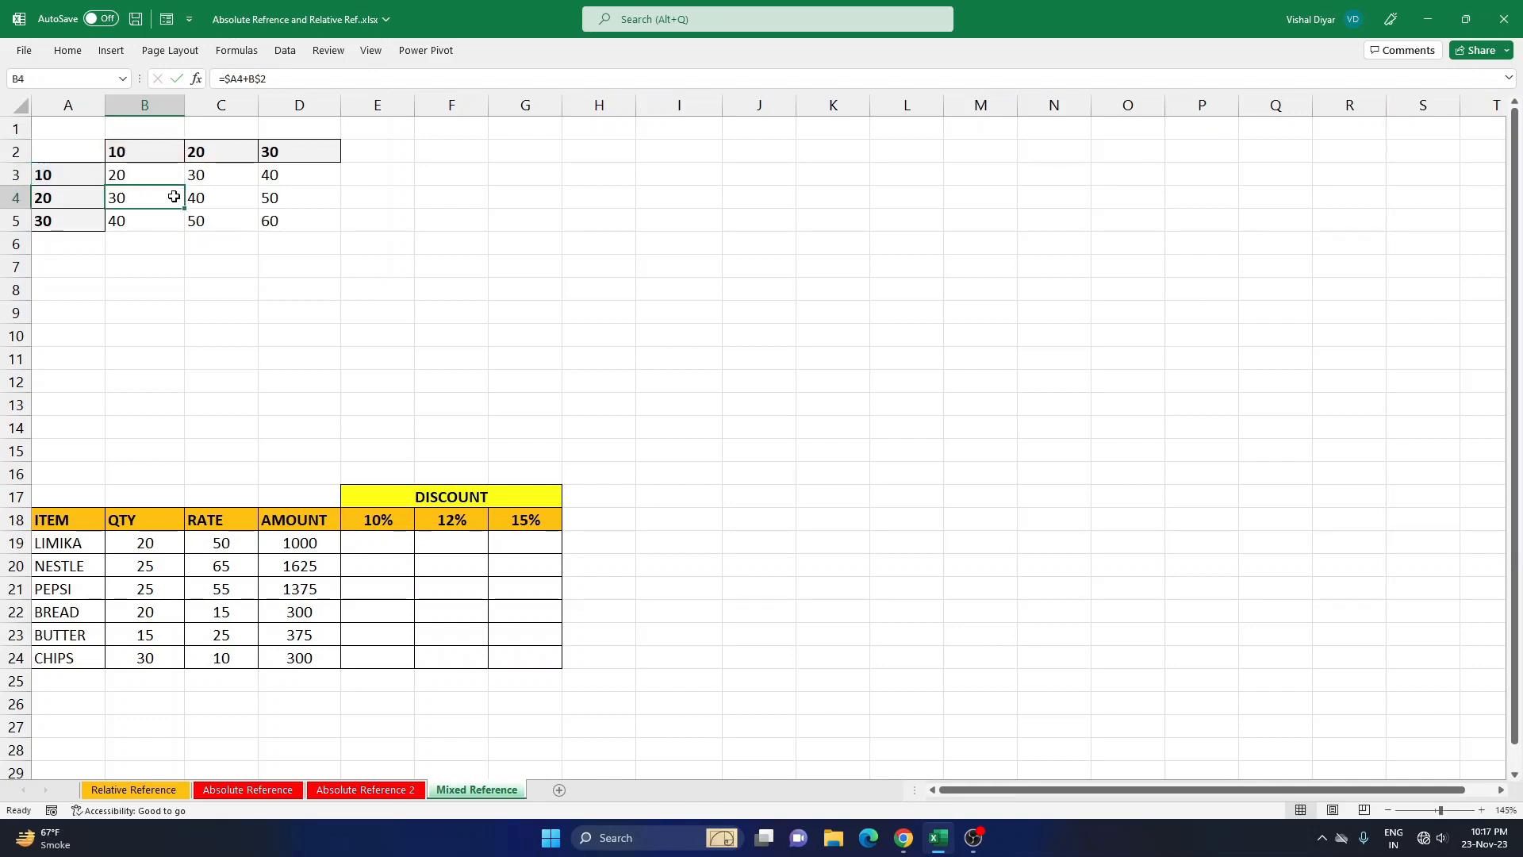
# Step: Relate the LIMIKA amount in D19 to the 12% and 15% discount headers in row 18
pyautogui.click(381, 540)
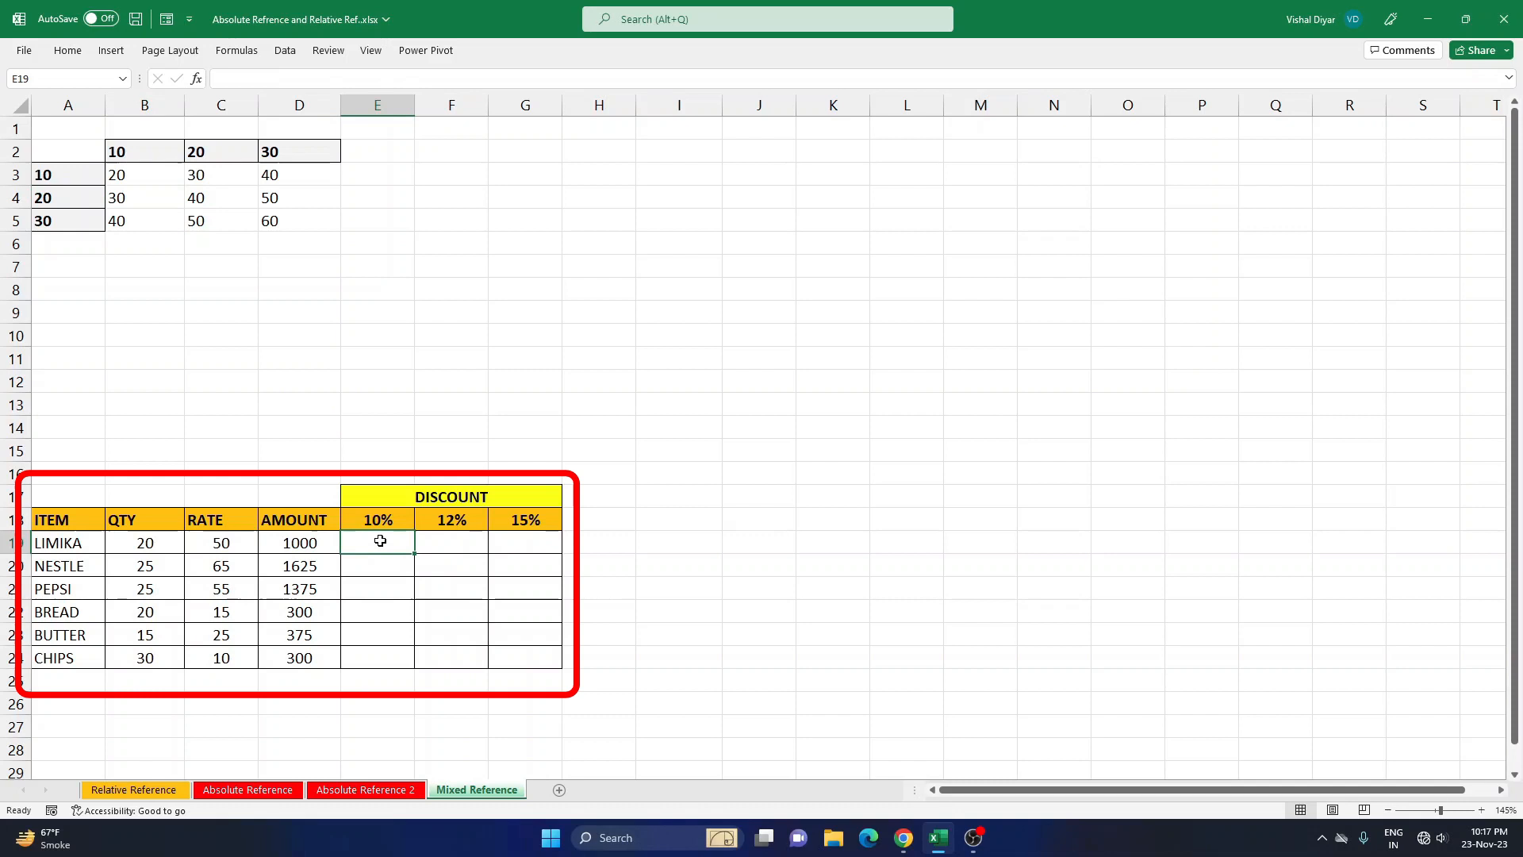
pyautogui.click(305, 544)
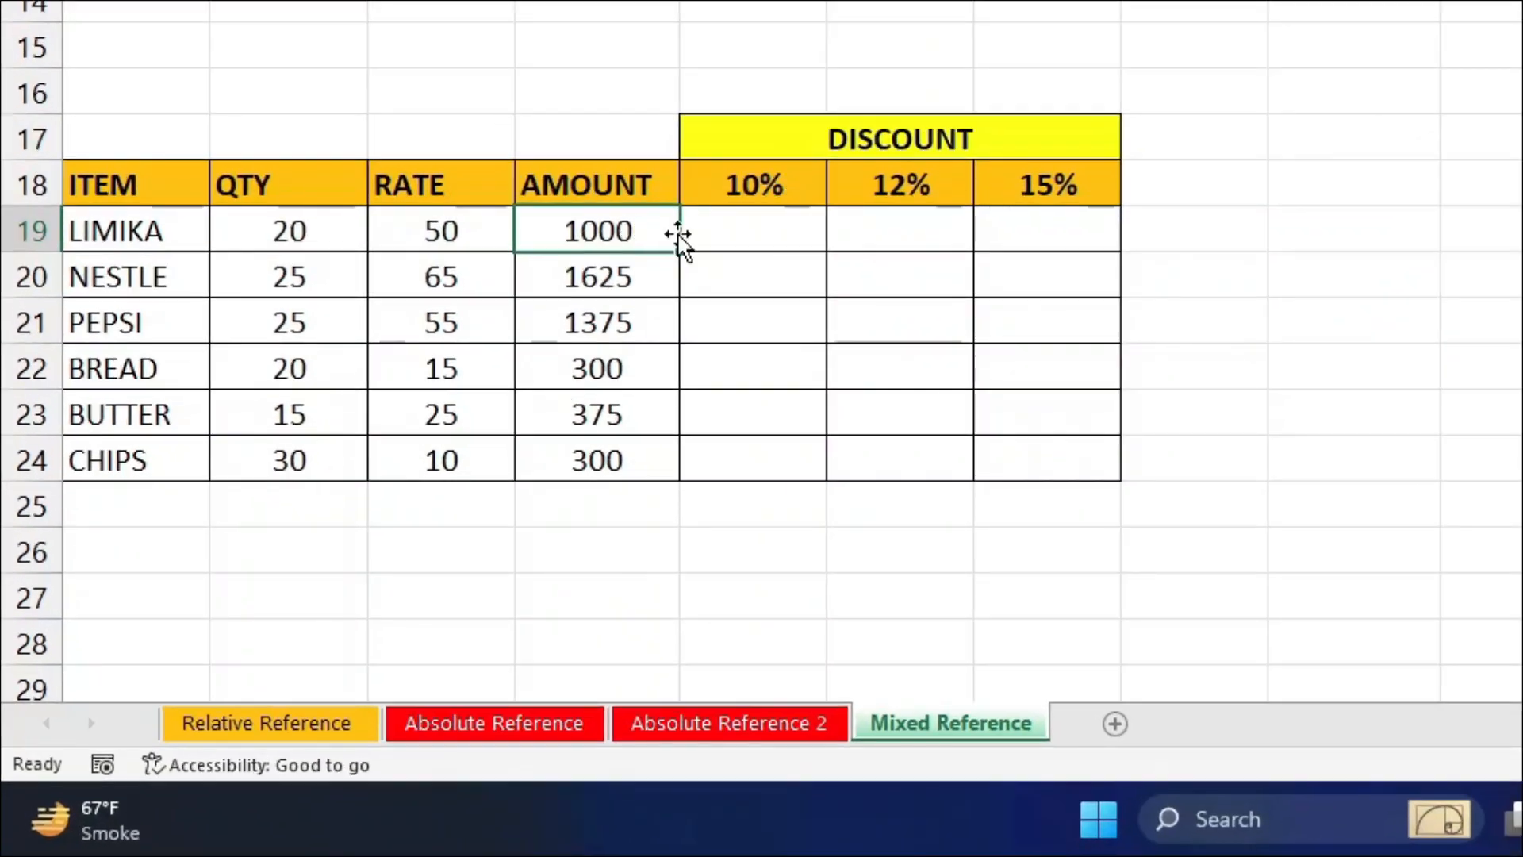
pyautogui.click(543, 387)
pyautogui.click(614, 236)
pyautogui.click(930, 181)
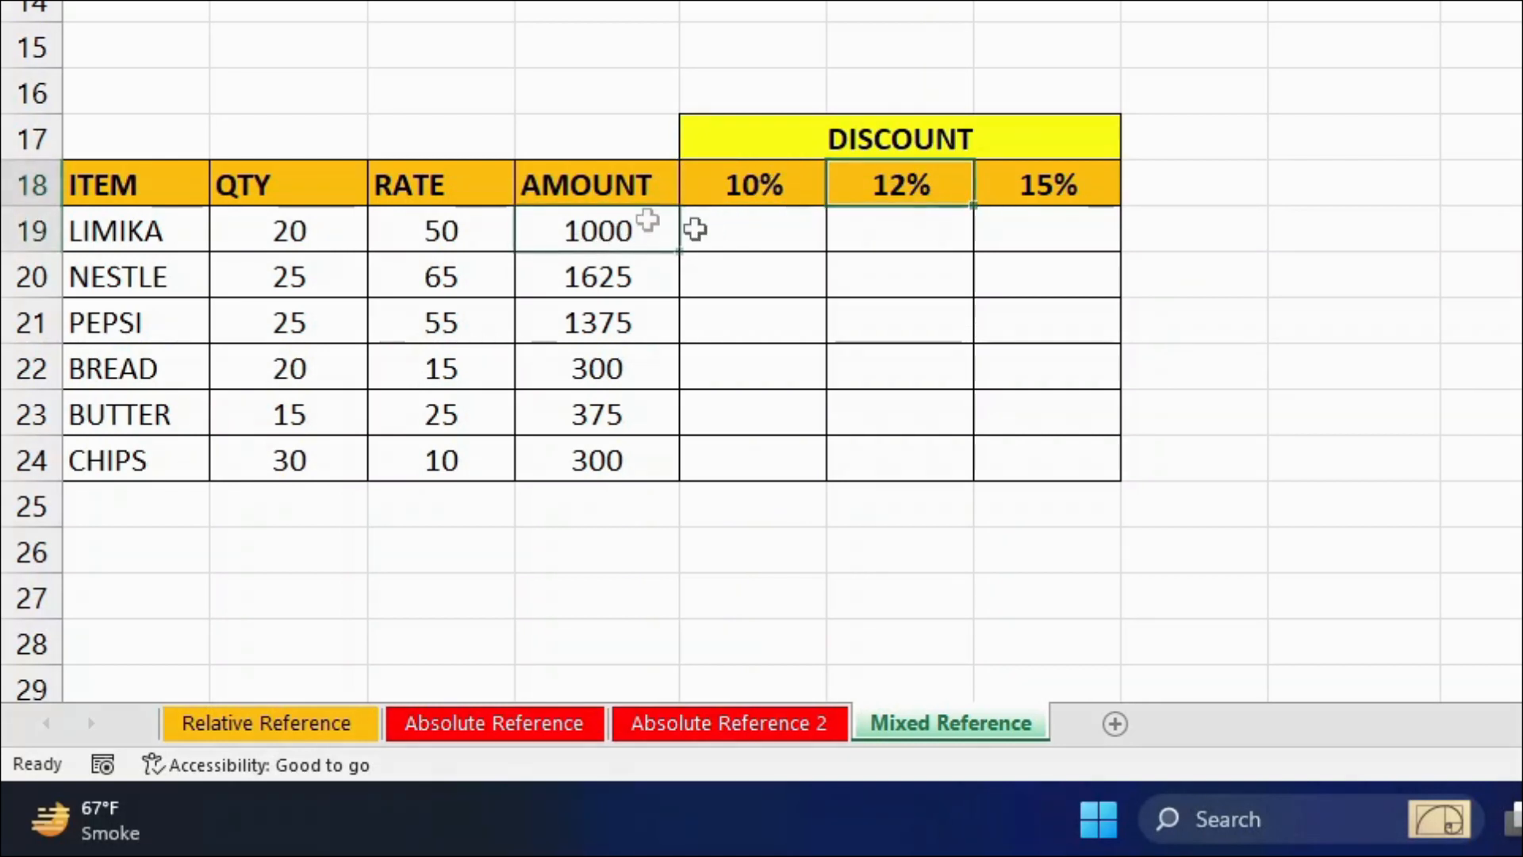
pyautogui.click(611, 234)
pyautogui.click(1035, 195)
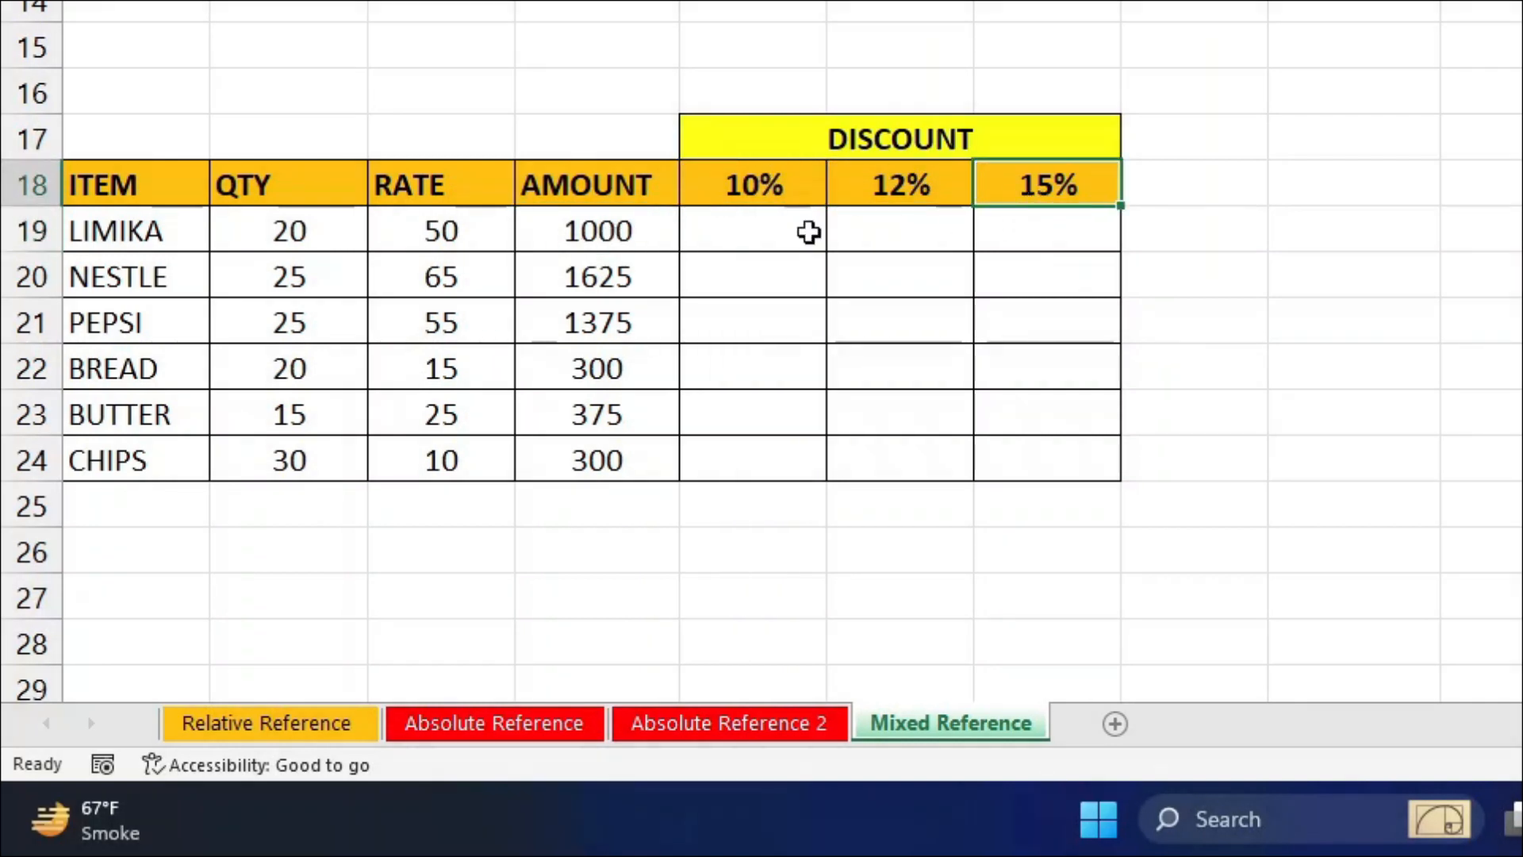
# Step: Relate the NESTLE and PEPSI amounts to the discount rates in row 18, and mark out the empty discount range E19:G24
pyautogui.click(773, 236)
pyautogui.click(611, 287)
pyautogui.click(809, 192)
pyautogui.click(626, 282)
pyautogui.click(935, 194)
pyautogui.click(639, 276)
pyautogui.click(1060, 195)
pyautogui.press('Left')
pyautogui.press('Left')
pyautogui.click(633, 330)
pyautogui.click(798, 194)
pyautogui.click(649, 316)
pyautogui.click(1048, 192)
pyautogui.click(738, 237)
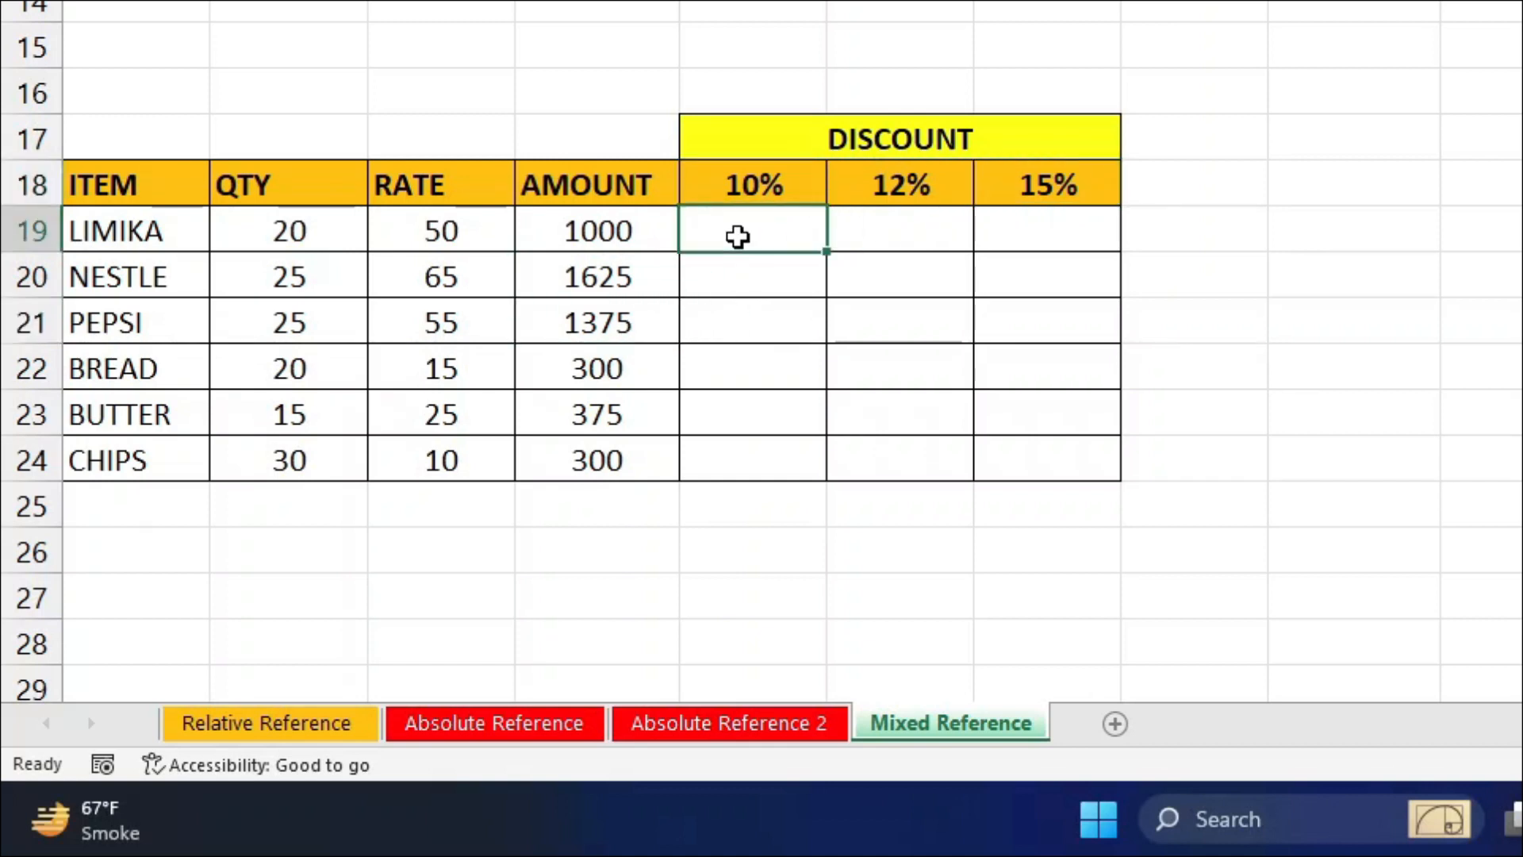
pyautogui.click(753, 3)
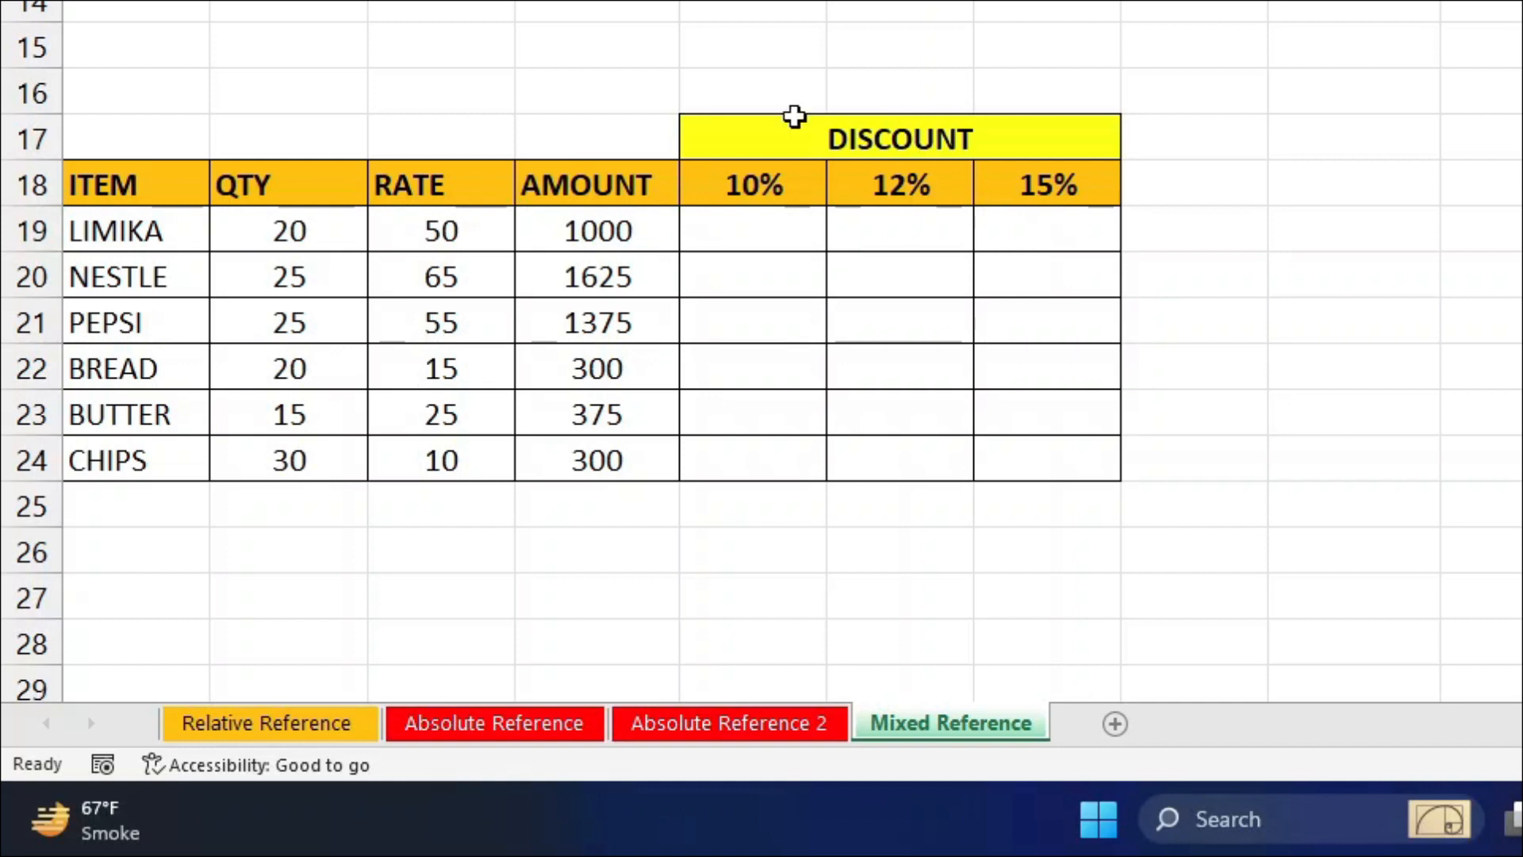
pyautogui.moveTo(724, 214); pyautogui.dragTo(1081, 459)
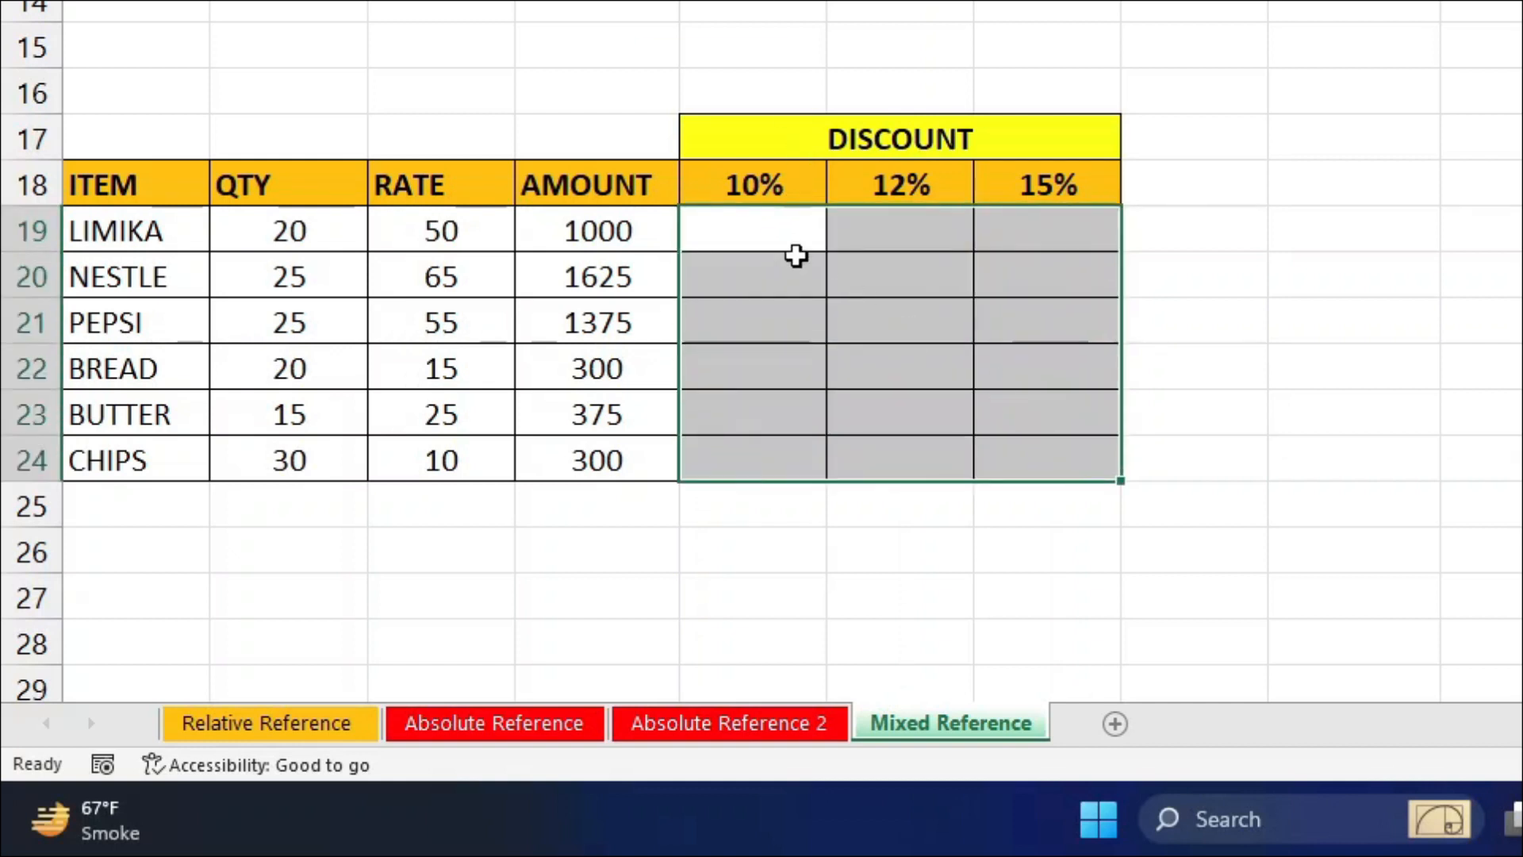
# Step: Enter the formula =D19*E18 in E19 for the 10% LIMIKA discount and fill it across to G19
pyautogui.click(752, 226)
pyautogui.write('=')
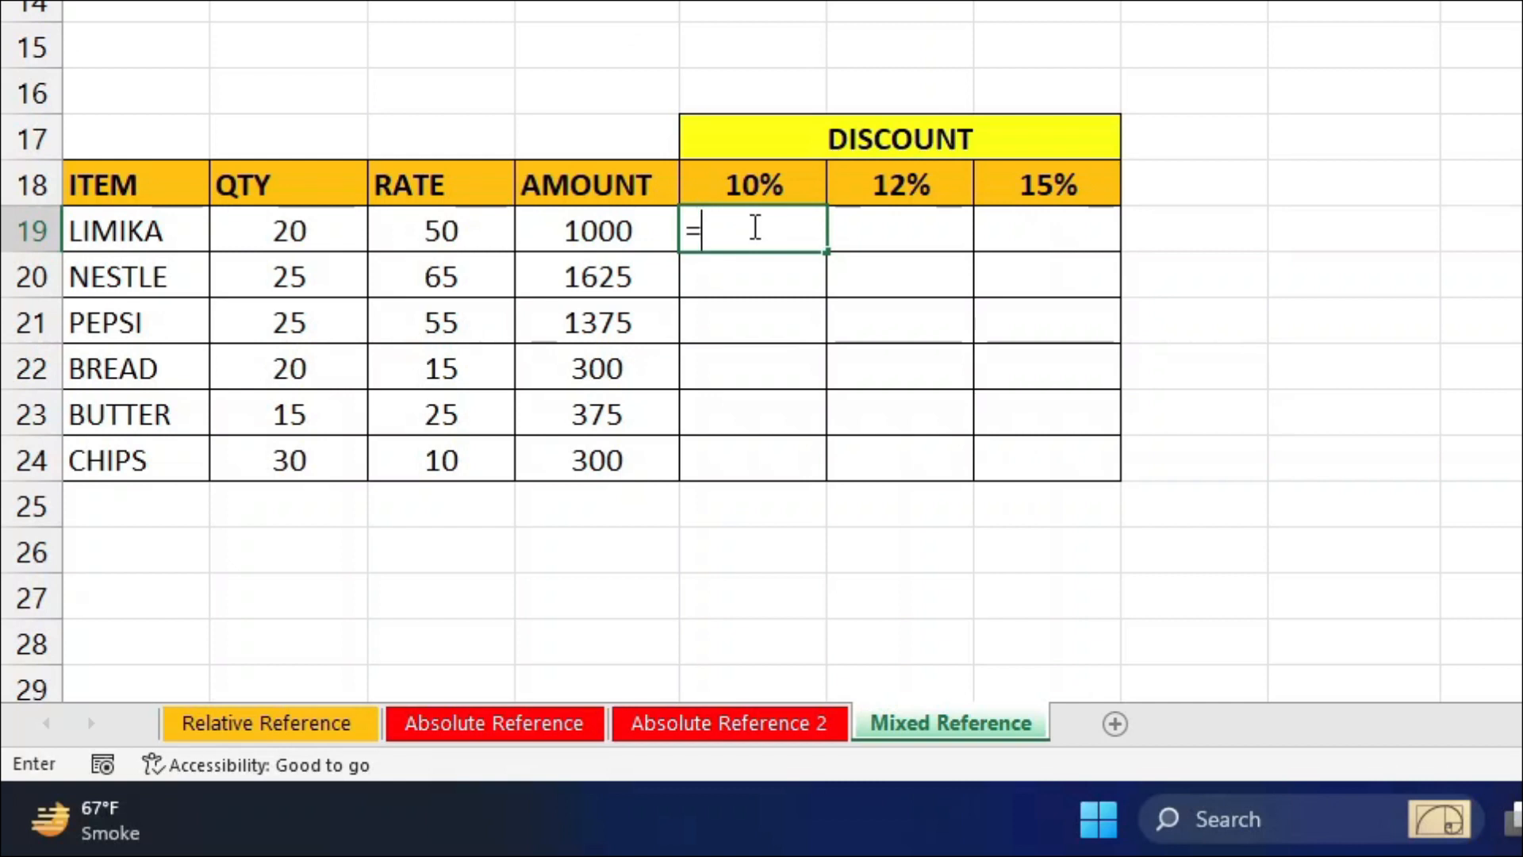
pyautogui.click(571, 246)
pyautogui.write('*')
pyautogui.click(775, 183)
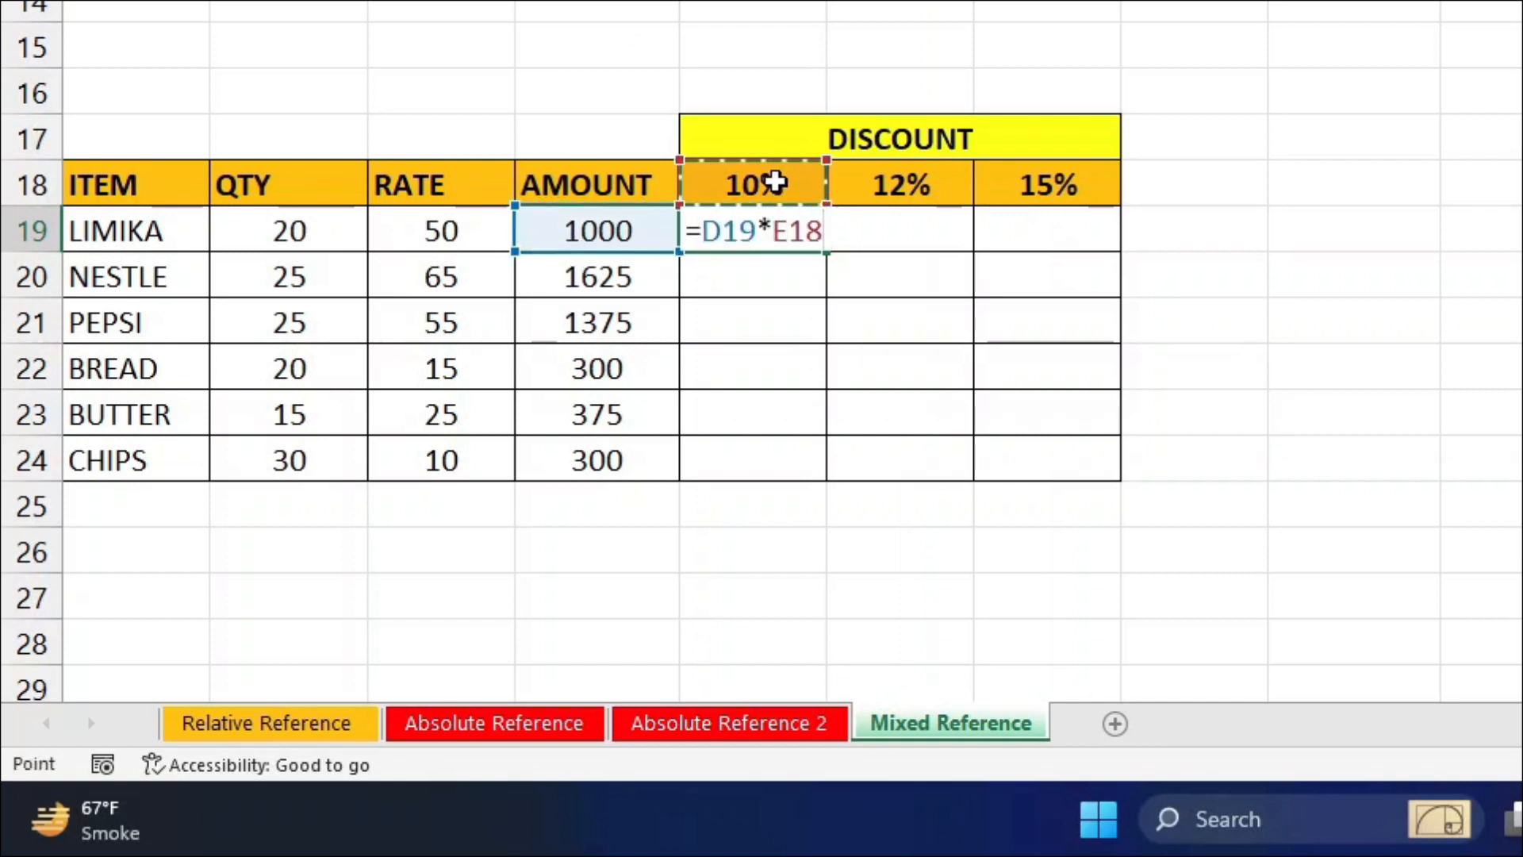
pyautogui.press('Return')
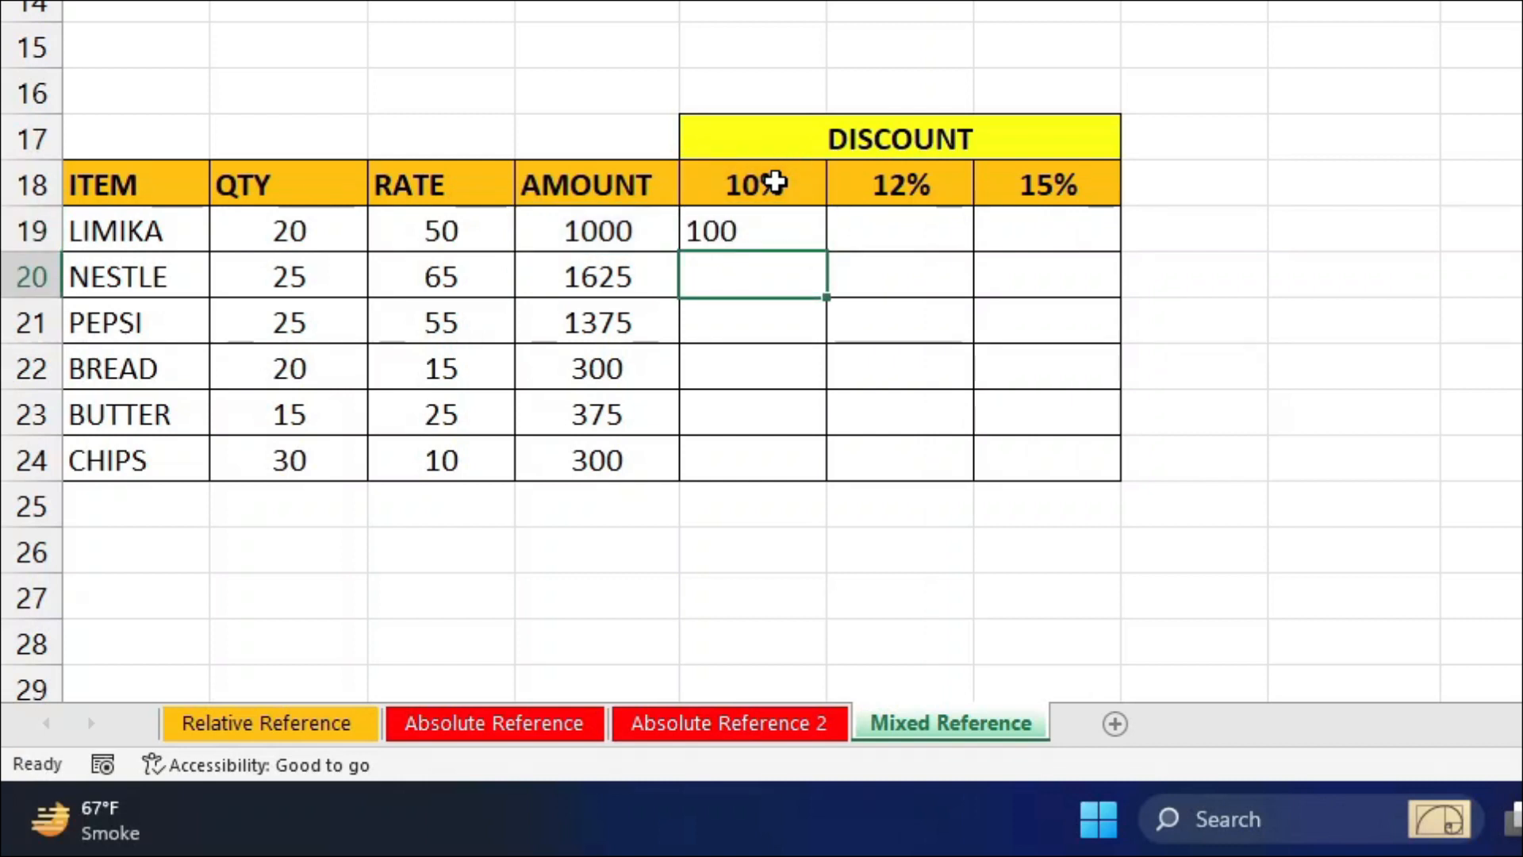
pyautogui.click(805, 234)
pyautogui.moveTo(828, 253); pyautogui.dragTo(1104, 254)
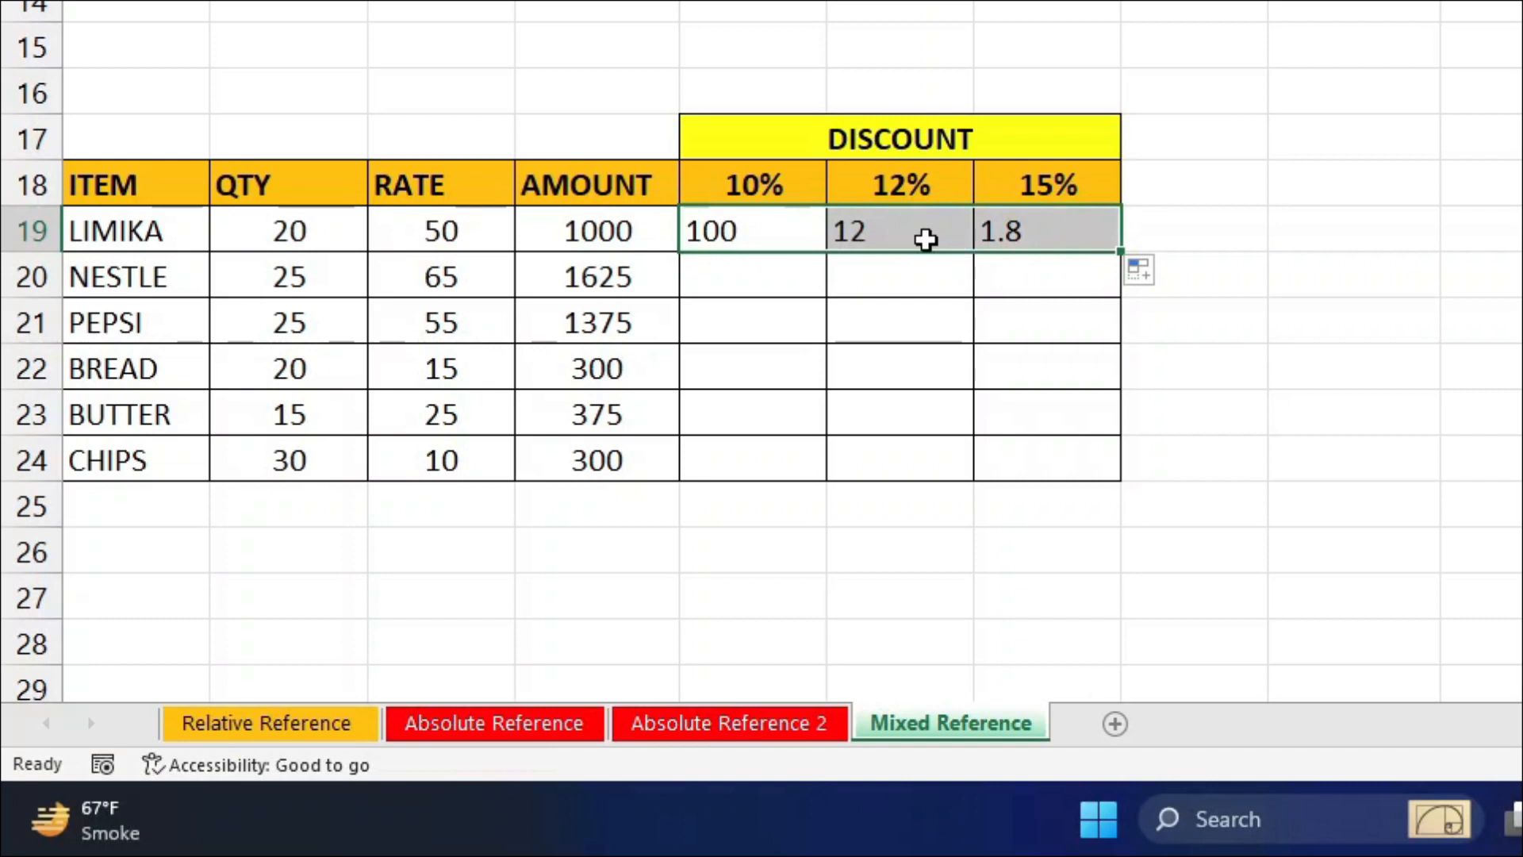
# Step: Check which amount and discount cells the filled formula in F19 references
pyautogui.doubleClick(898, 230)
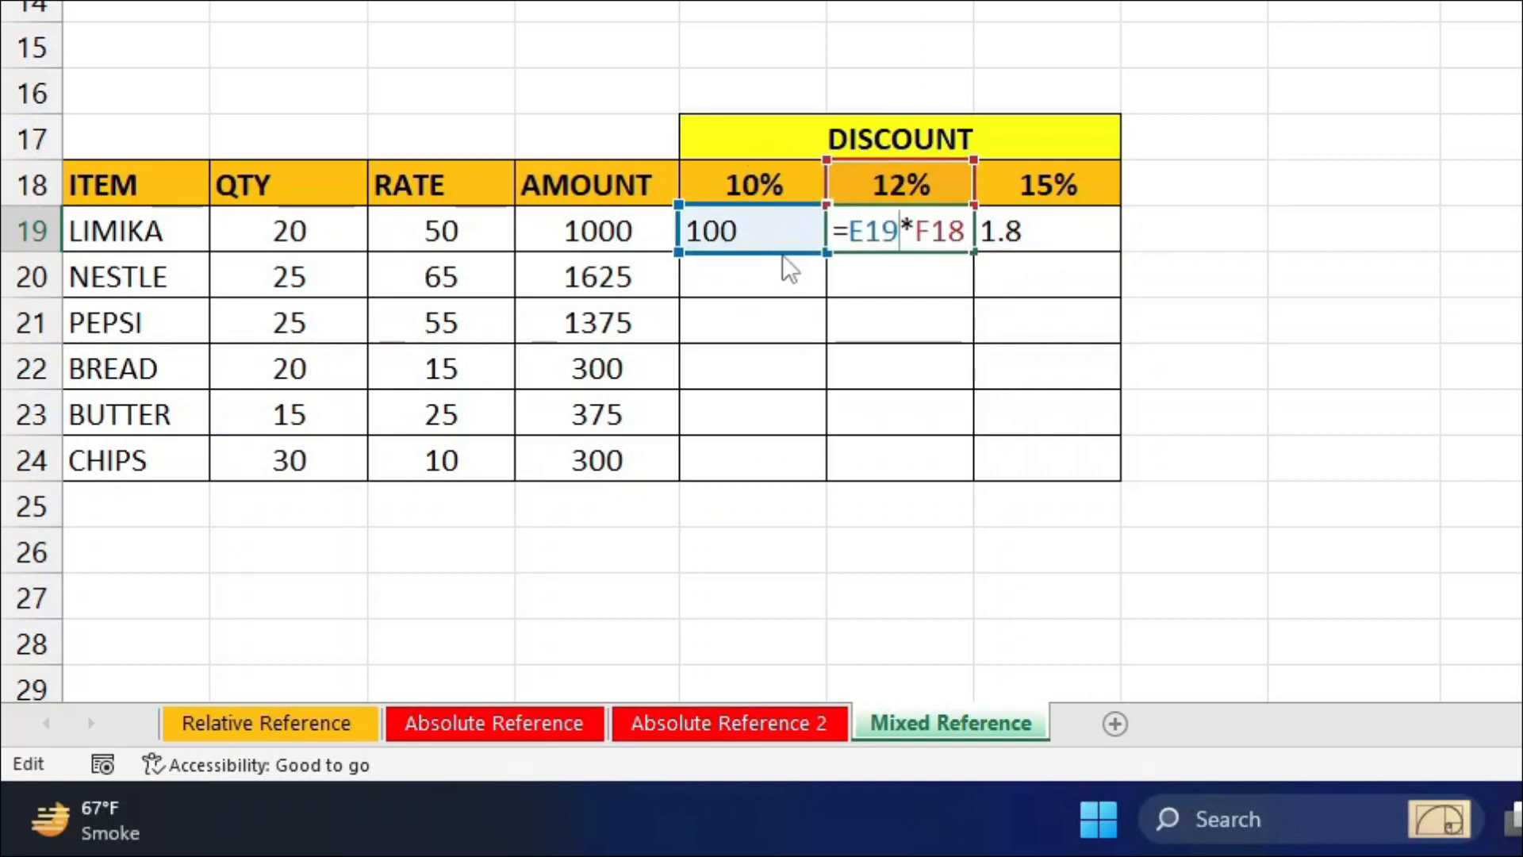
pyautogui.moveTo(673, 247); pyautogui.dragTo(627, 248)
pyautogui.press('Escape')
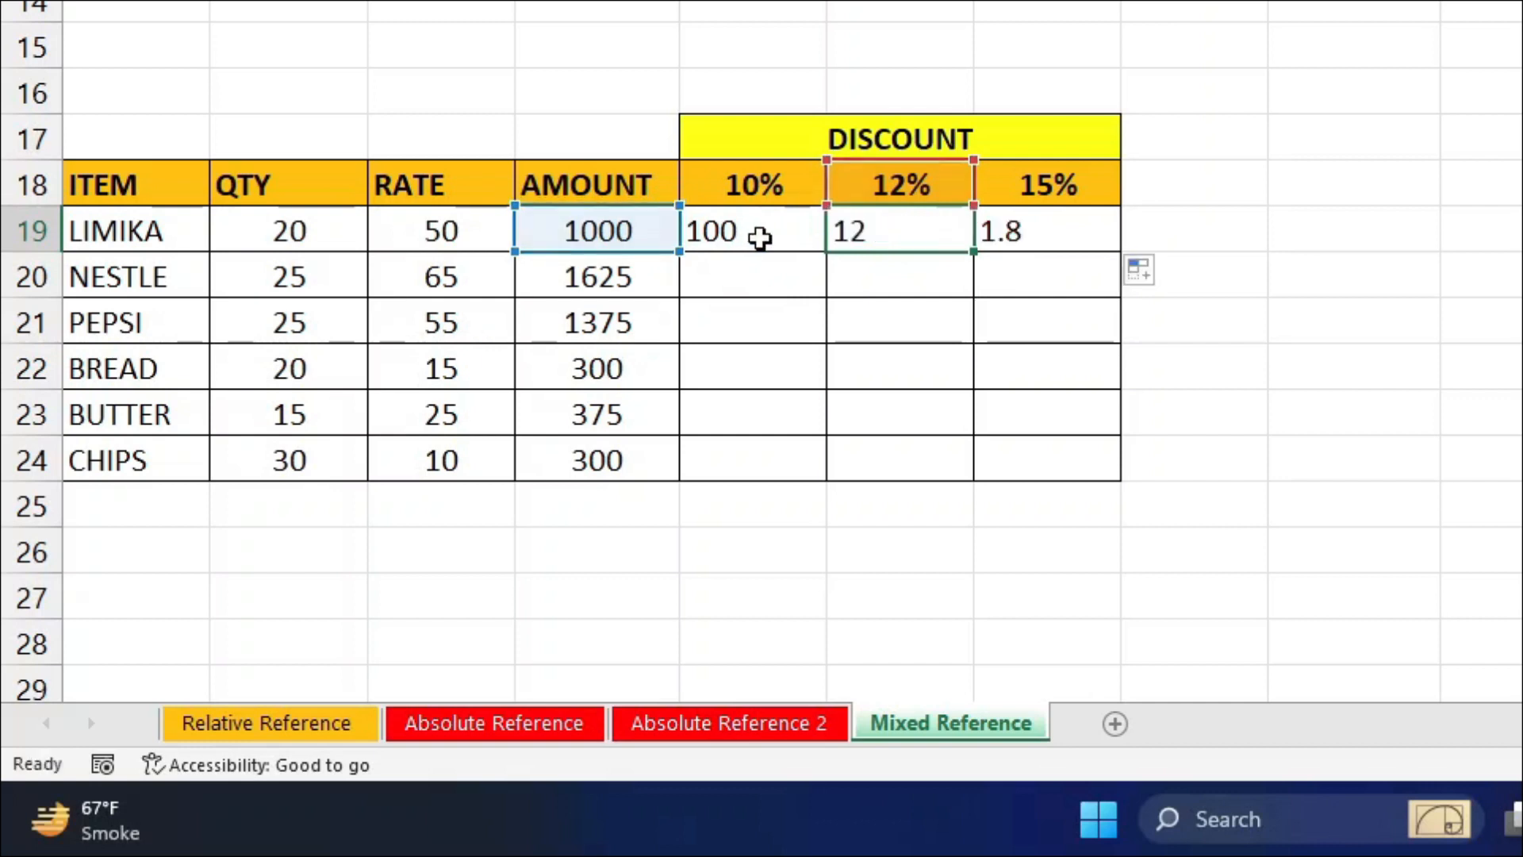
# Step: Make the amount reference in E19 absolute as $D$19, then refill the formula across to G19 and check G19
pyautogui.doubleClick(761, 239)
pyautogui.moveTo(759, 232); pyautogui.dragTo(703, 231)
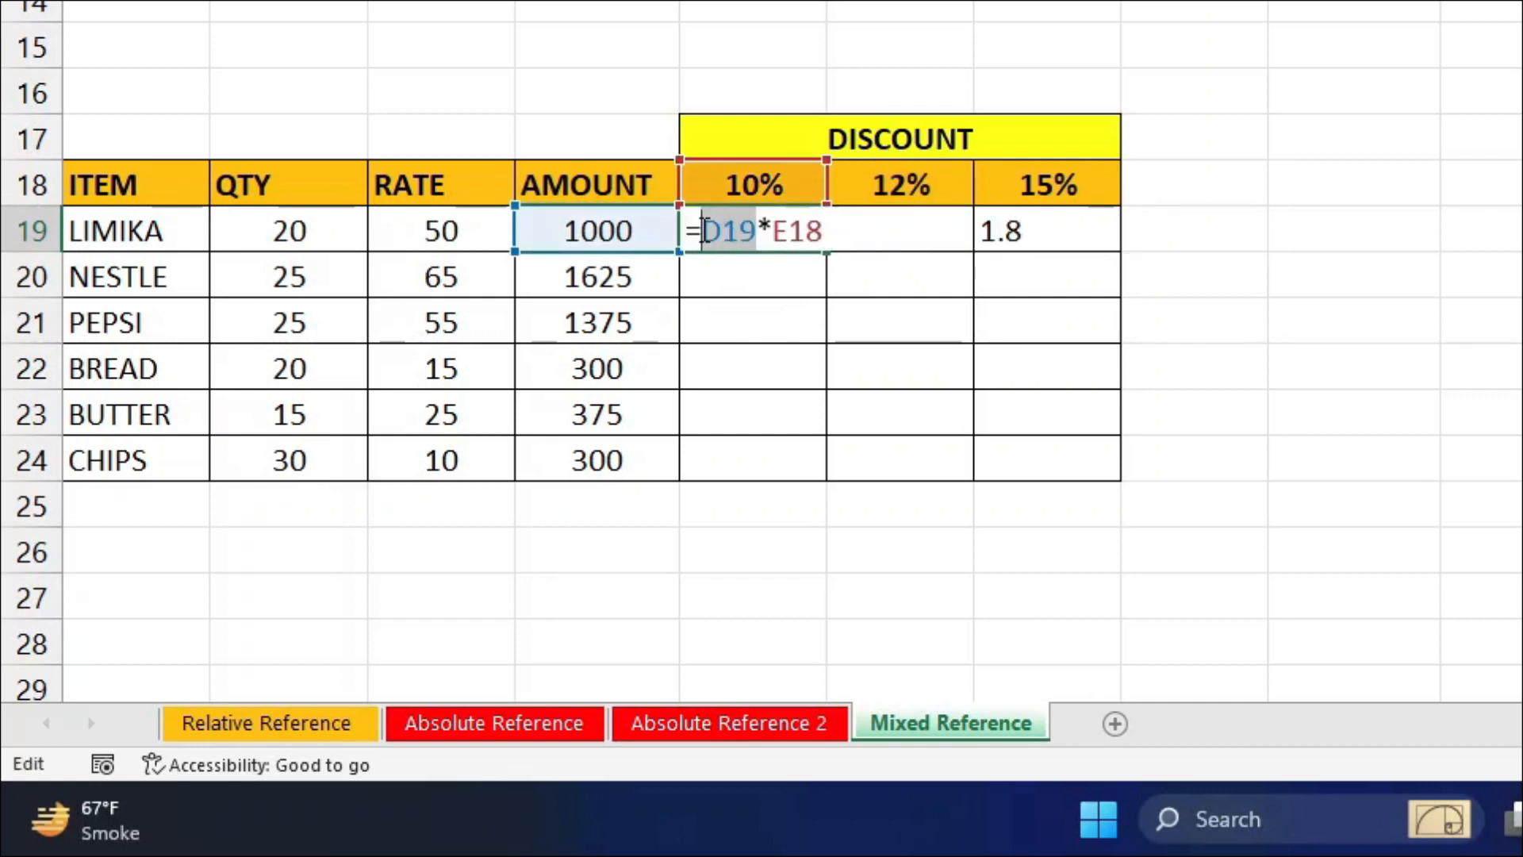
pyautogui.press('F4')
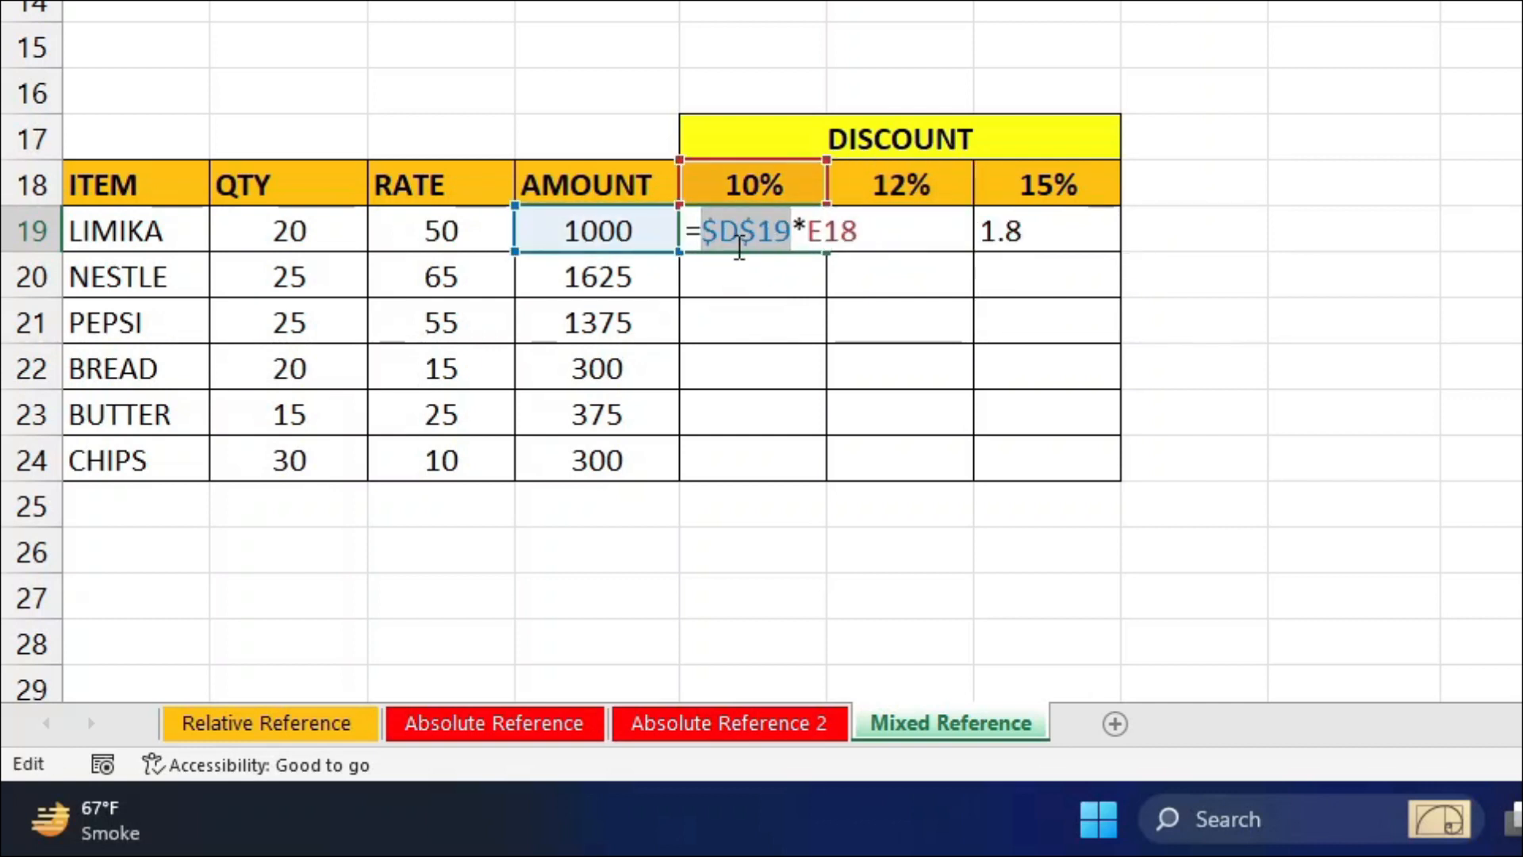
pyautogui.press('Return')
pyautogui.click(786, 228)
pyautogui.moveTo(826, 250); pyautogui.dragTo(1102, 252)
pyautogui.doubleClick(1003, 231)
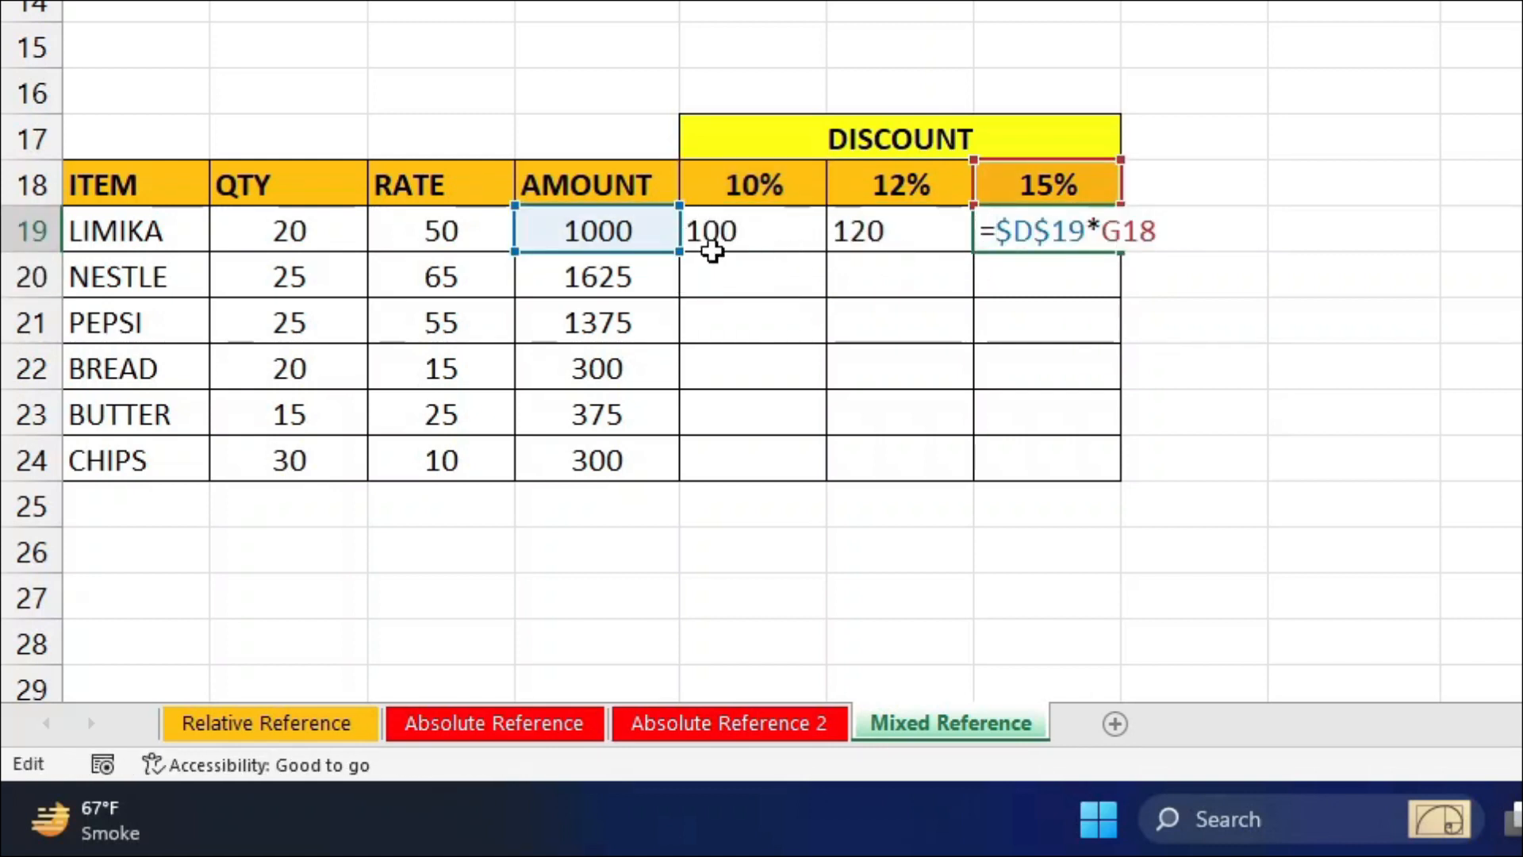
# Step: Fill the E19 formula =$D$19*E18 down to E24 and inspect the references in E21
pyautogui.click(751, 235)
pyautogui.moveTo(826, 251); pyautogui.dragTo(823, 477)
pyautogui.doubleClick(774, 322)
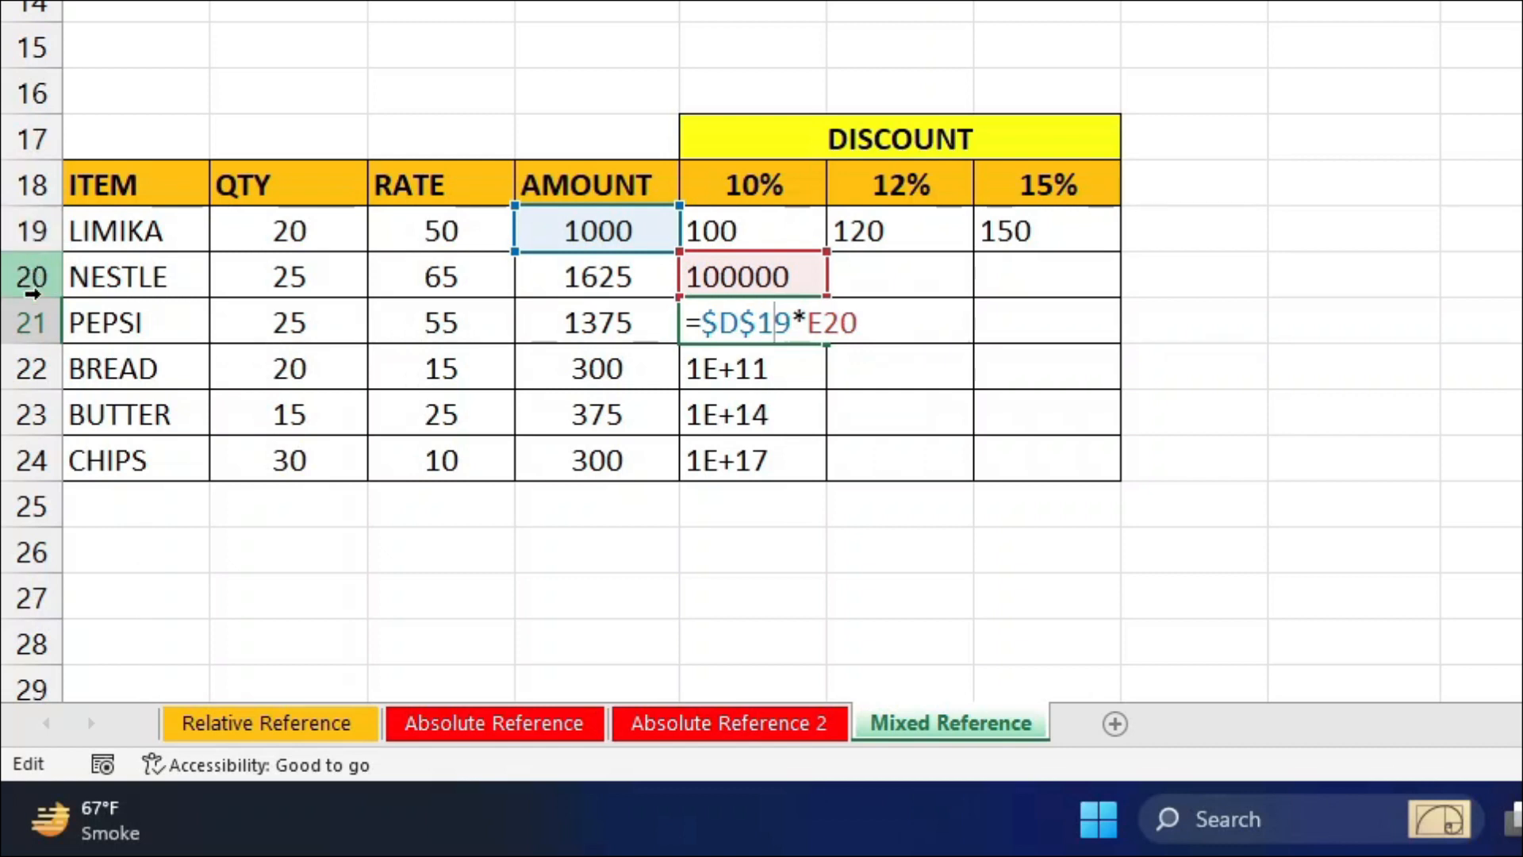
pyautogui.hotkey('ctrl', 'Return')
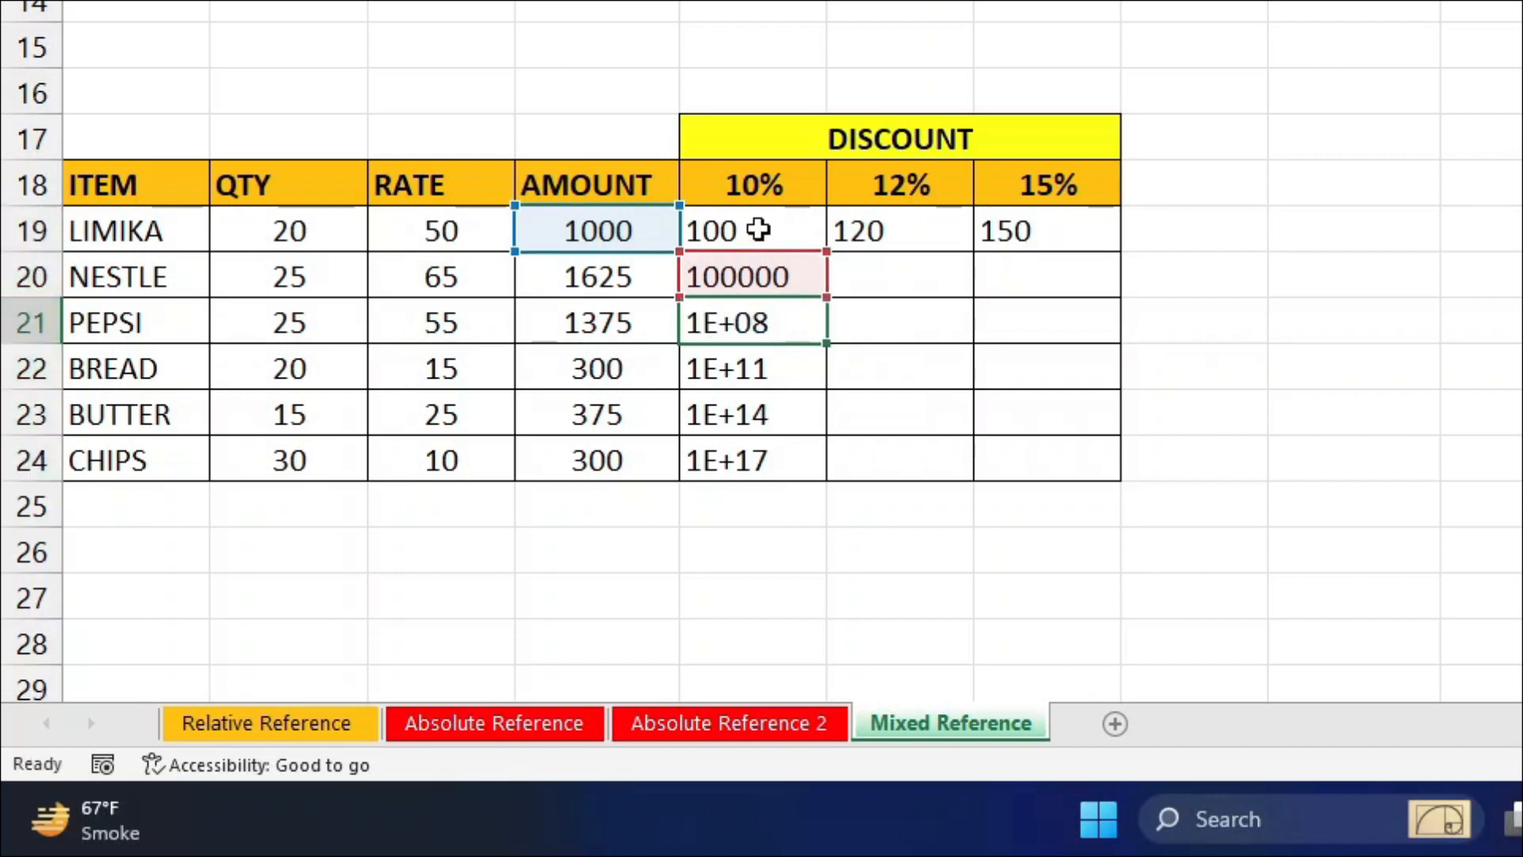
# Step: Lock only the column of the amount reference in E19 as $D19 and refill the formula down to E24
pyautogui.doubleClick(759, 229)
pyautogui.moveTo(756, 230); pyautogui.dragTo(793, 230)
pyautogui.click(759, 231)
pyautogui.press('BackSpace')
pyautogui.hotkey('ctrl', 'Return')
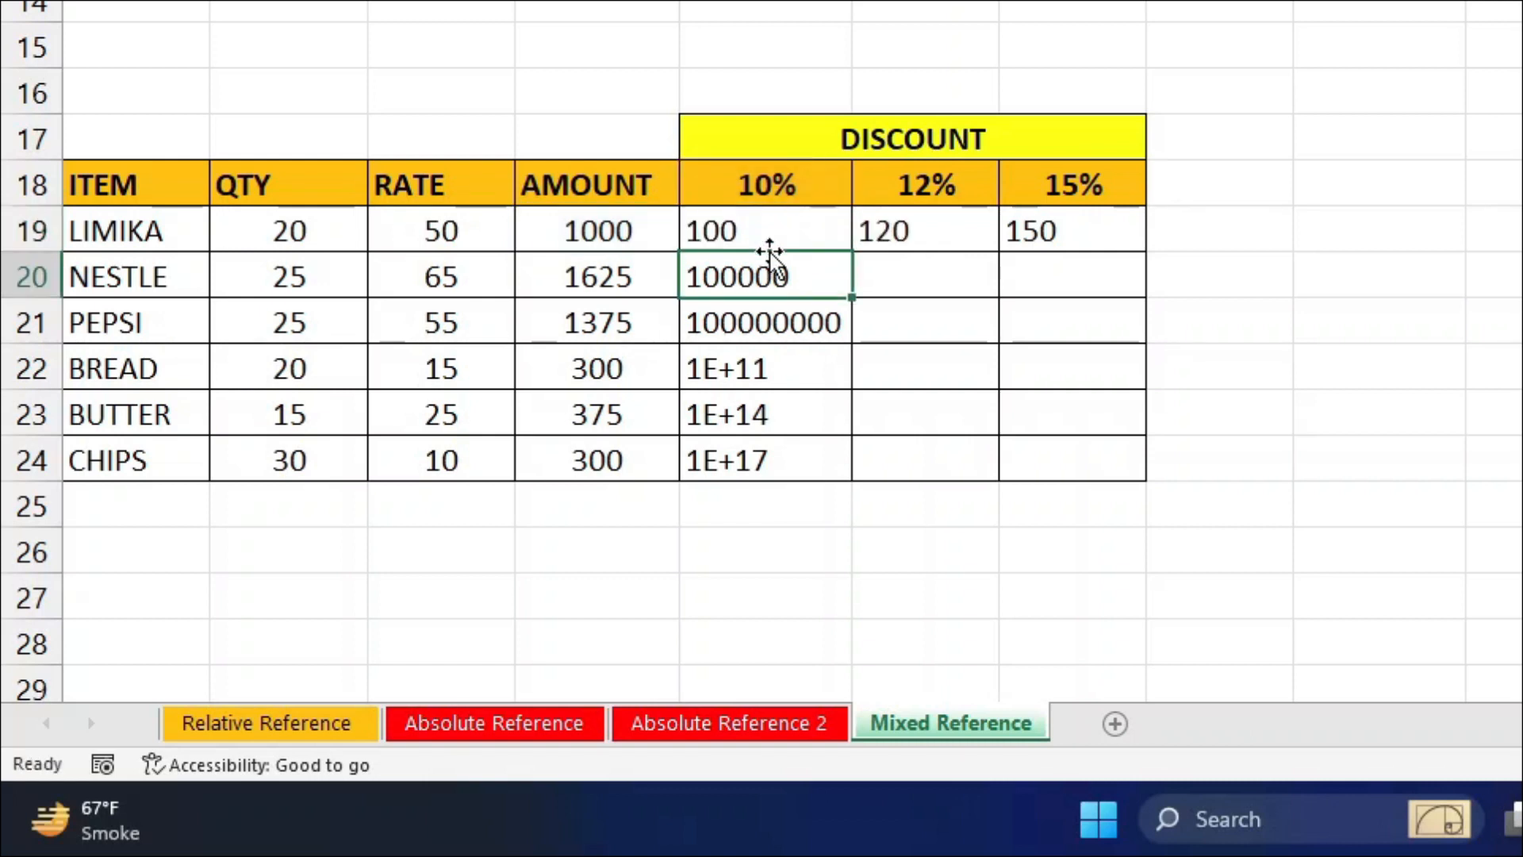
pyautogui.moveTo(850, 248); pyautogui.dragTo(849, 436)
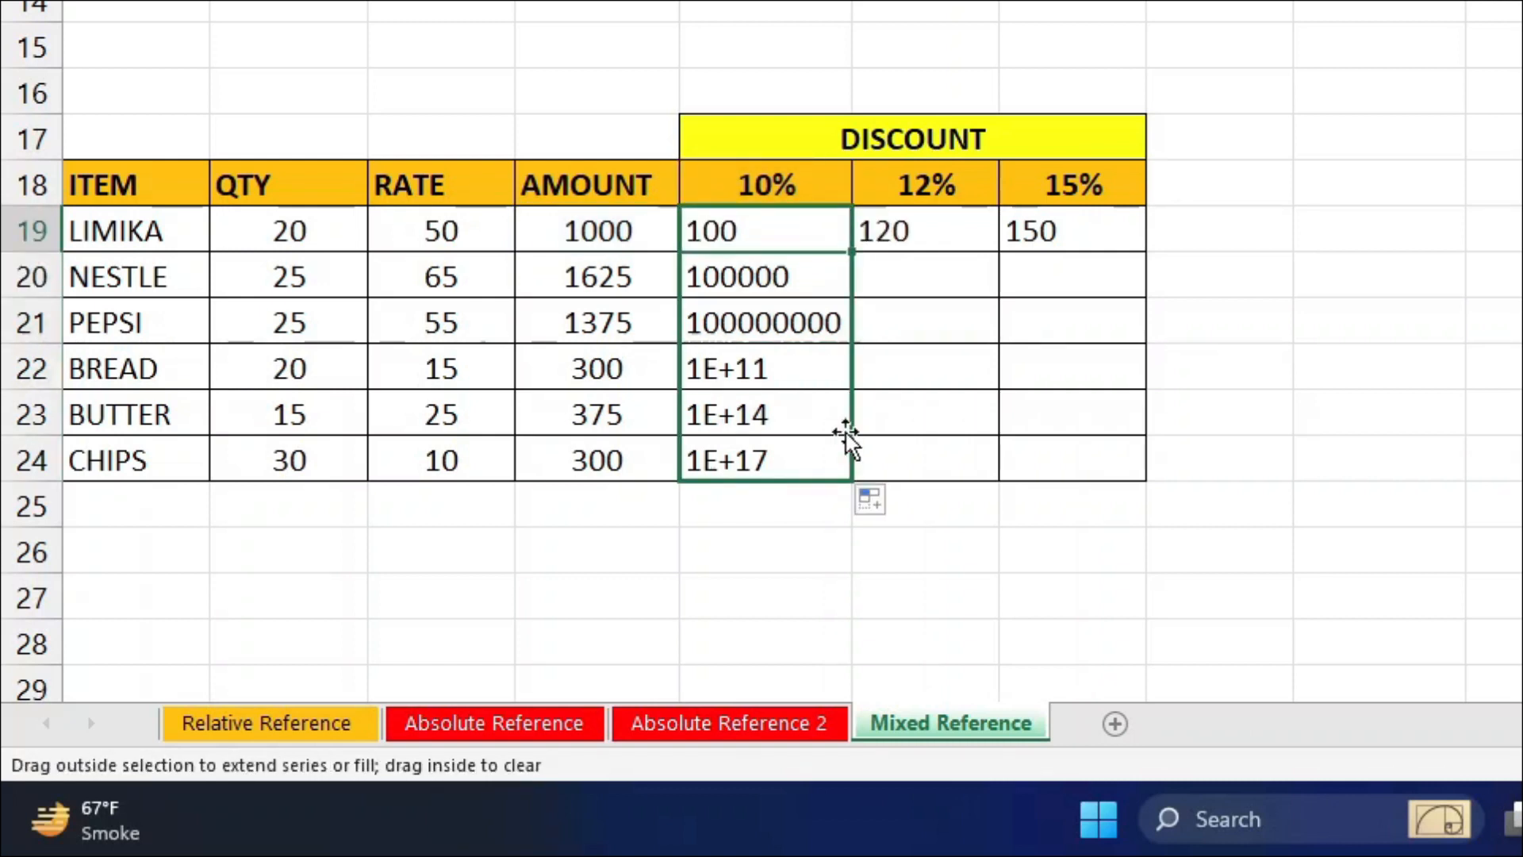
# Step: Check the amount and rate references in the filled formulas of E21, E22 and E23
pyautogui.doubleClick(780, 322)
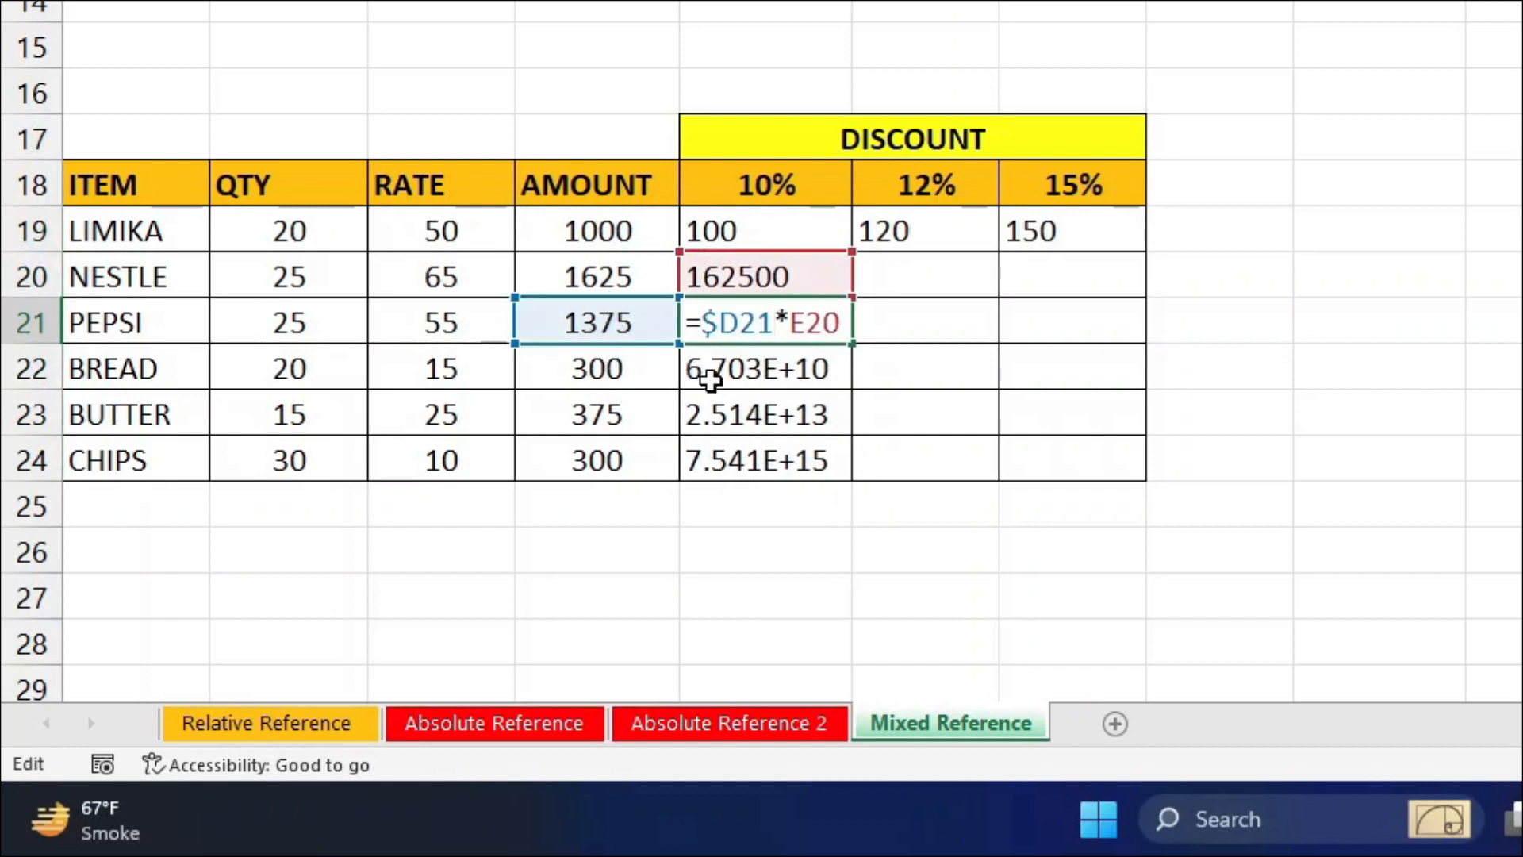
pyautogui.doubleClick(706, 371)
pyautogui.click(742, 411)
pyautogui.doubleClick(742, 410)
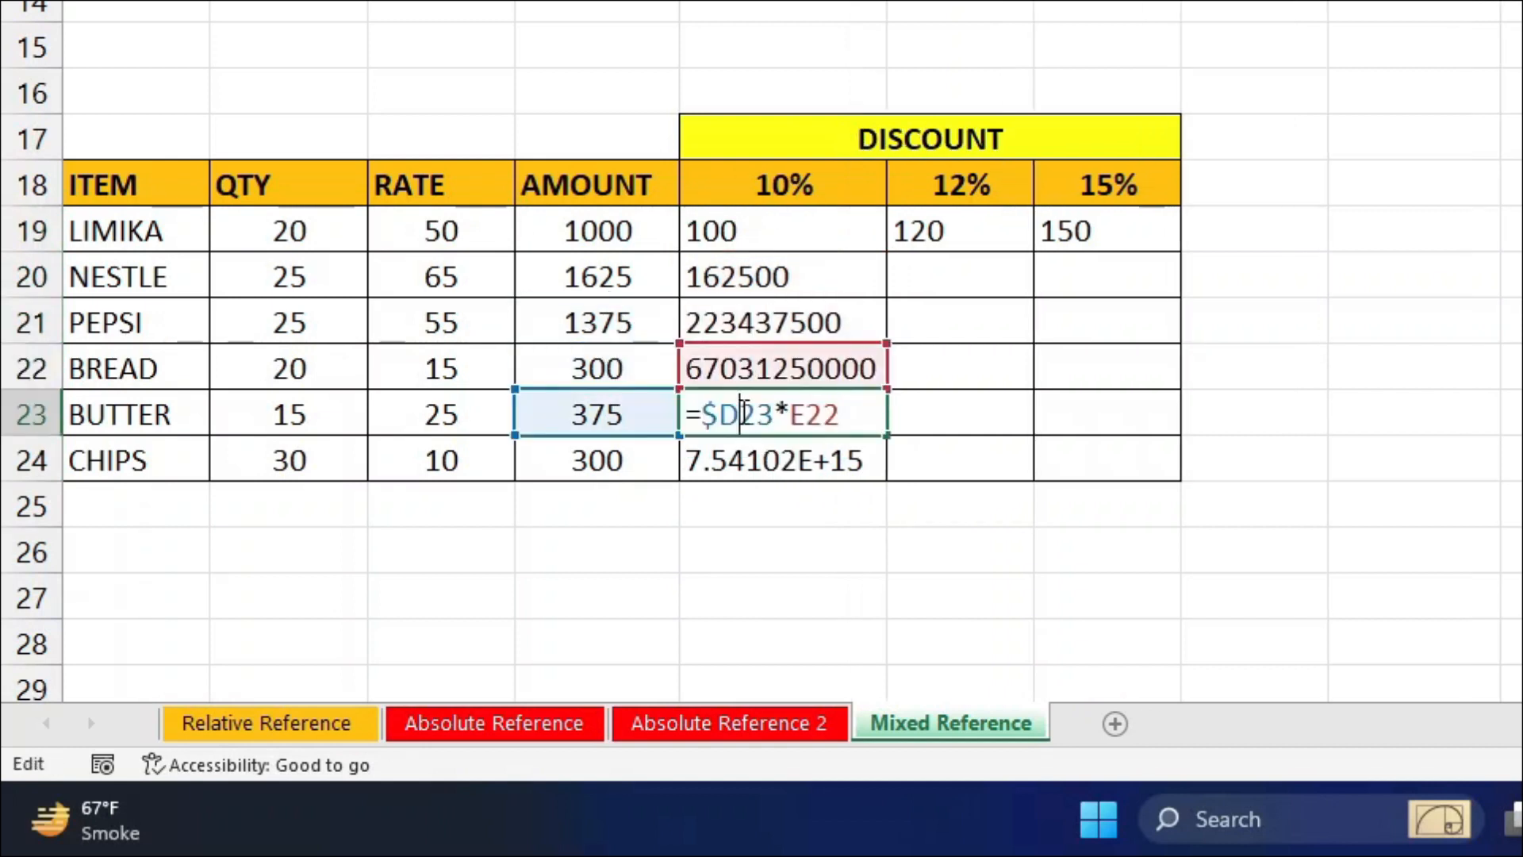
pyautogui.press('Return')
# Step: Make the rate reference in E19 absolute as $E$18 and refill the formula down to E24
pyautogui.doubleClick(796, 242)
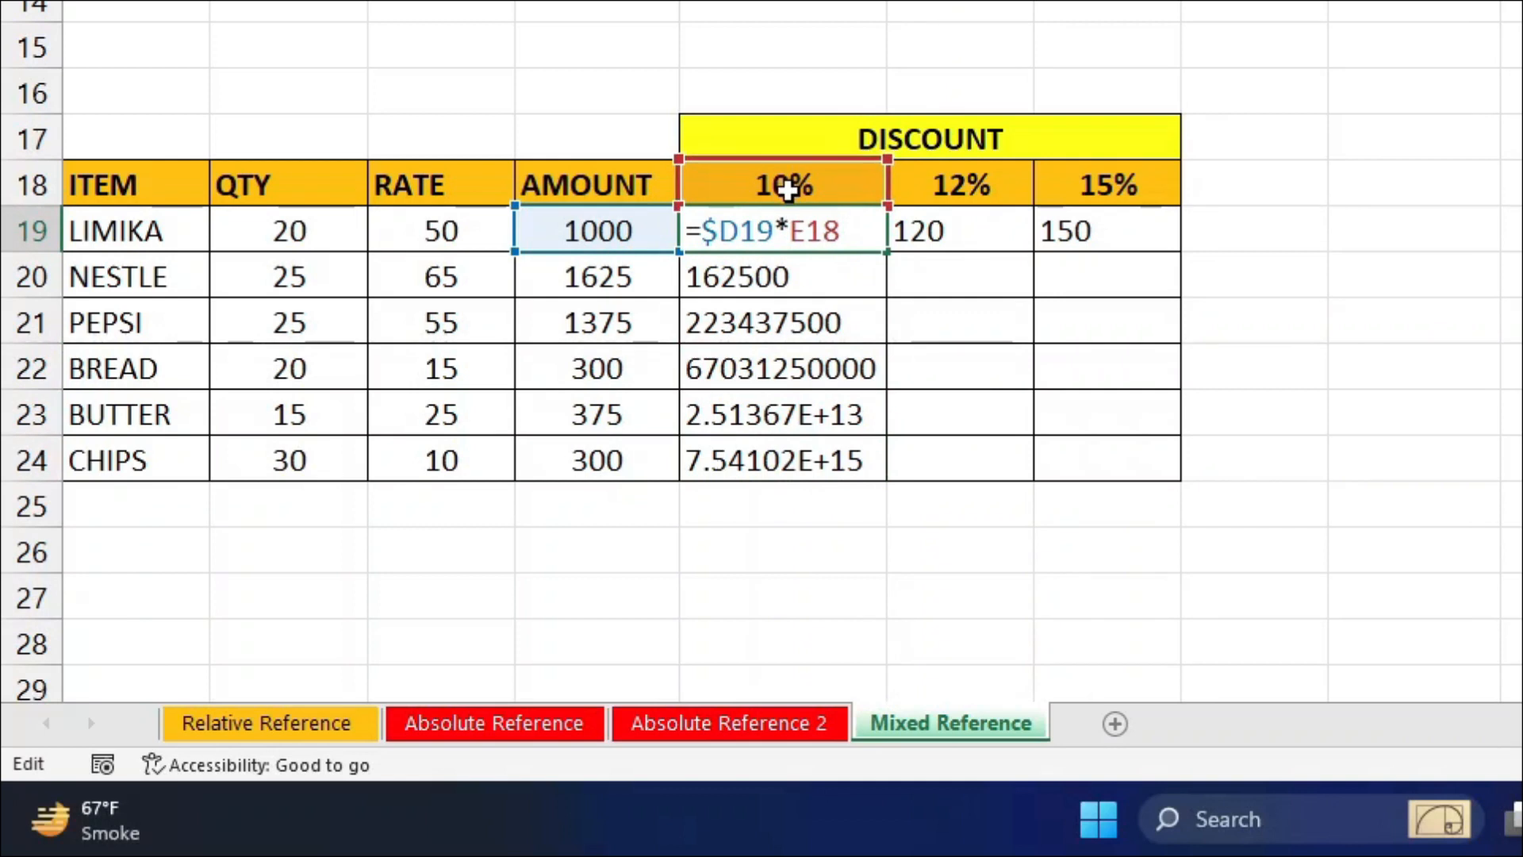
pyautogui.moveTo(789, 231); pyautogui.dragTo(830, 235)
pyautogui.press('F4')
pyautogui.hotkey('ctrl', 'Return')
pyautogui.moveTo(885, 250); pyautogui.dragTo(884, 468)
# Step: Inspect the 10% discount formulas for BUTTER, PEPSI and NESTLE to verify their amount and rate references
pyautogui.doubleClick(797, 396)
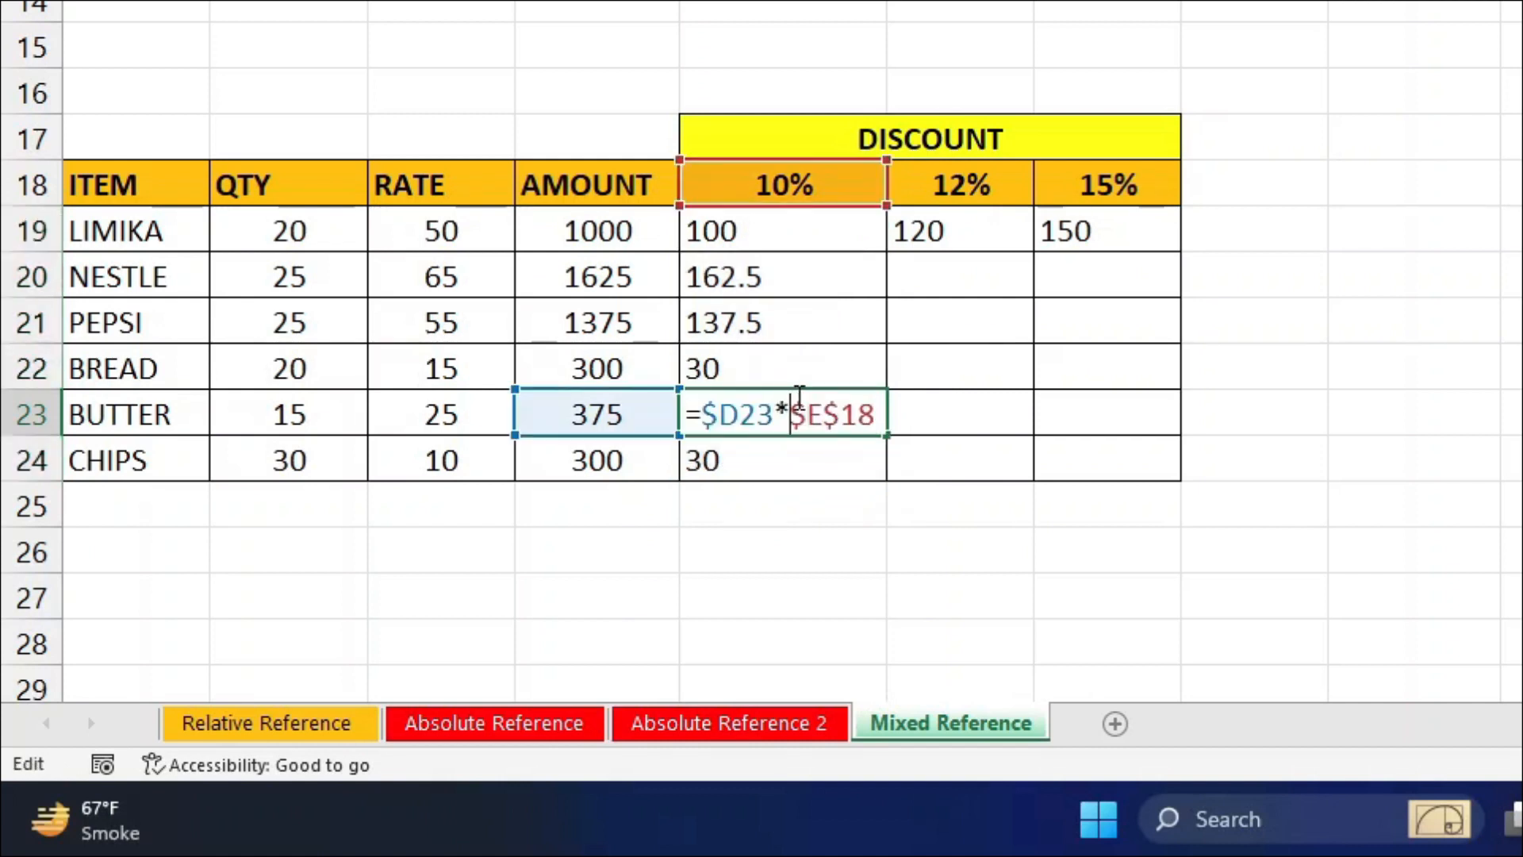
pyautogui.press('Return')
pyautogui.doubleClick(774, 312)
pyautogui.press('Return')
pyautogui.press('Up')
pyautogui.click(798, 273)
pyautogui.doubleClick(799, 272)
pyautogui.press('Return')
pyautogui.doubleClick(799, 333)
pyautogui.press('Return')
pyautogui.press('Down')
pyautogui.press('Down')
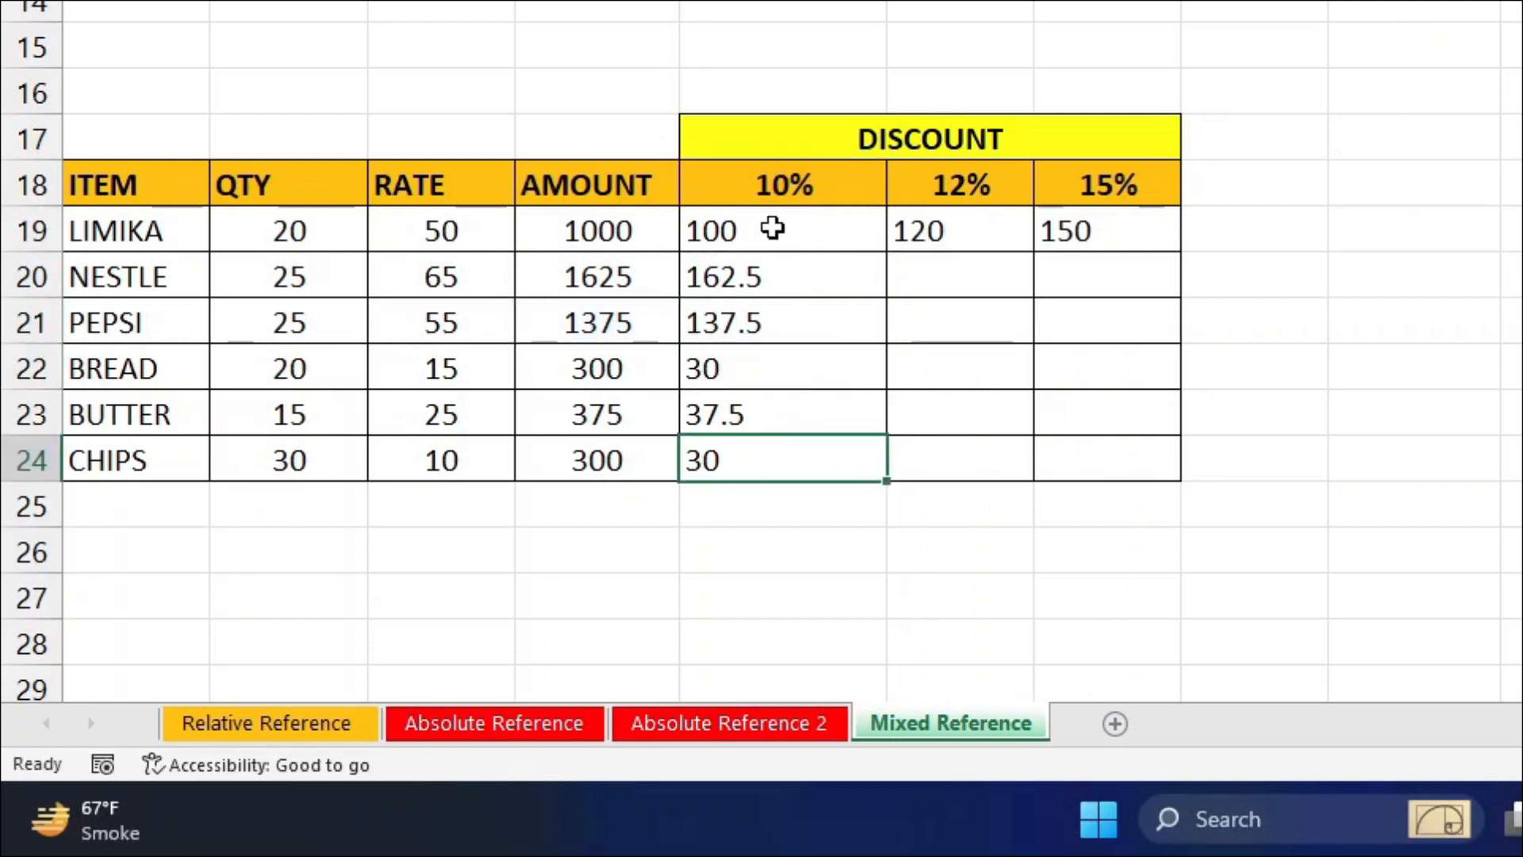
# Step: Fill the E19 formula =$D19*$E$18 across to G19 and inspect the references in F19
pyautogui.click(771, 229)
pyautogui.moveTo(880, 258); pyautogui.dragTo(1141, 260)
pyautogui.doubleClick(958, 233)
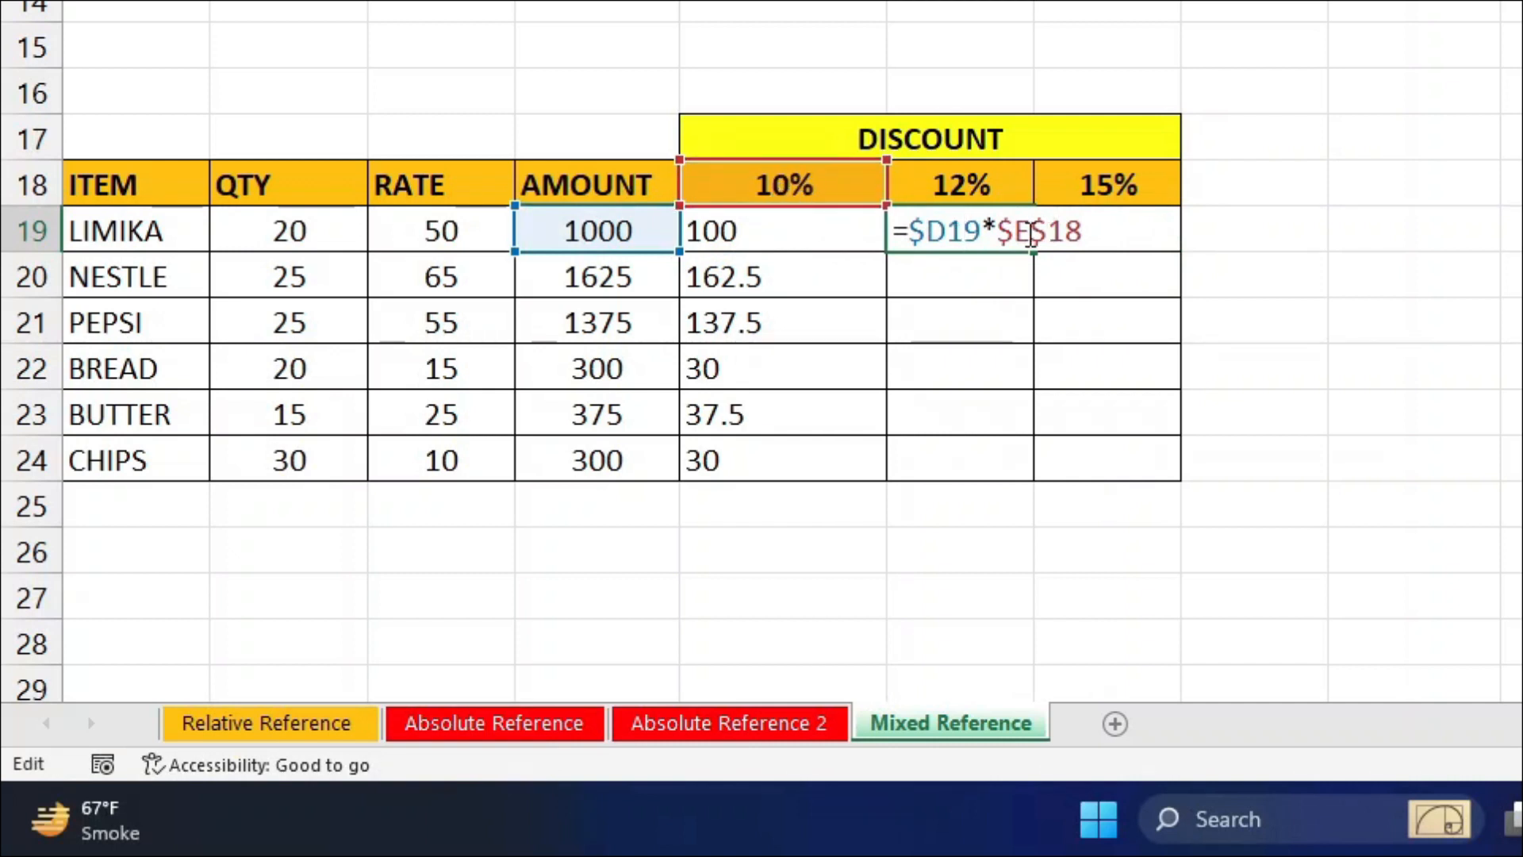
pyautogui.press('Return')
# Step: Compare the $E$18 rate reference in the formulas of E19 and F19 with the discount headers in row 18
pyautogui.doubleClick(850, 238)
pyautogui.moveTo(793, 232); pyautogui.dragTo(897, 230)
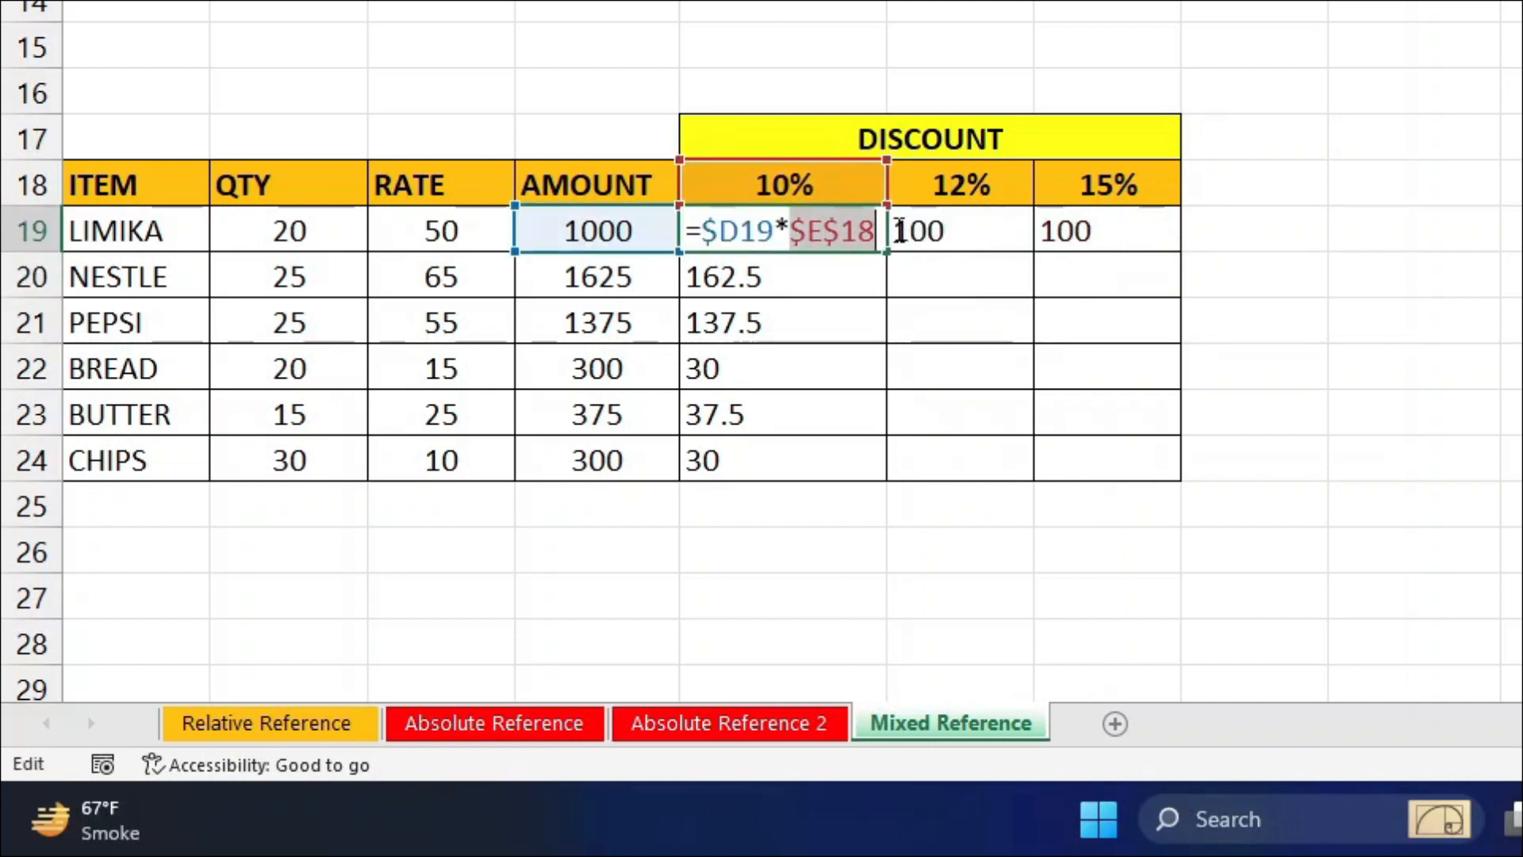
pyautogui.press('Return')
pyautogui.doubleClick(931, 232)
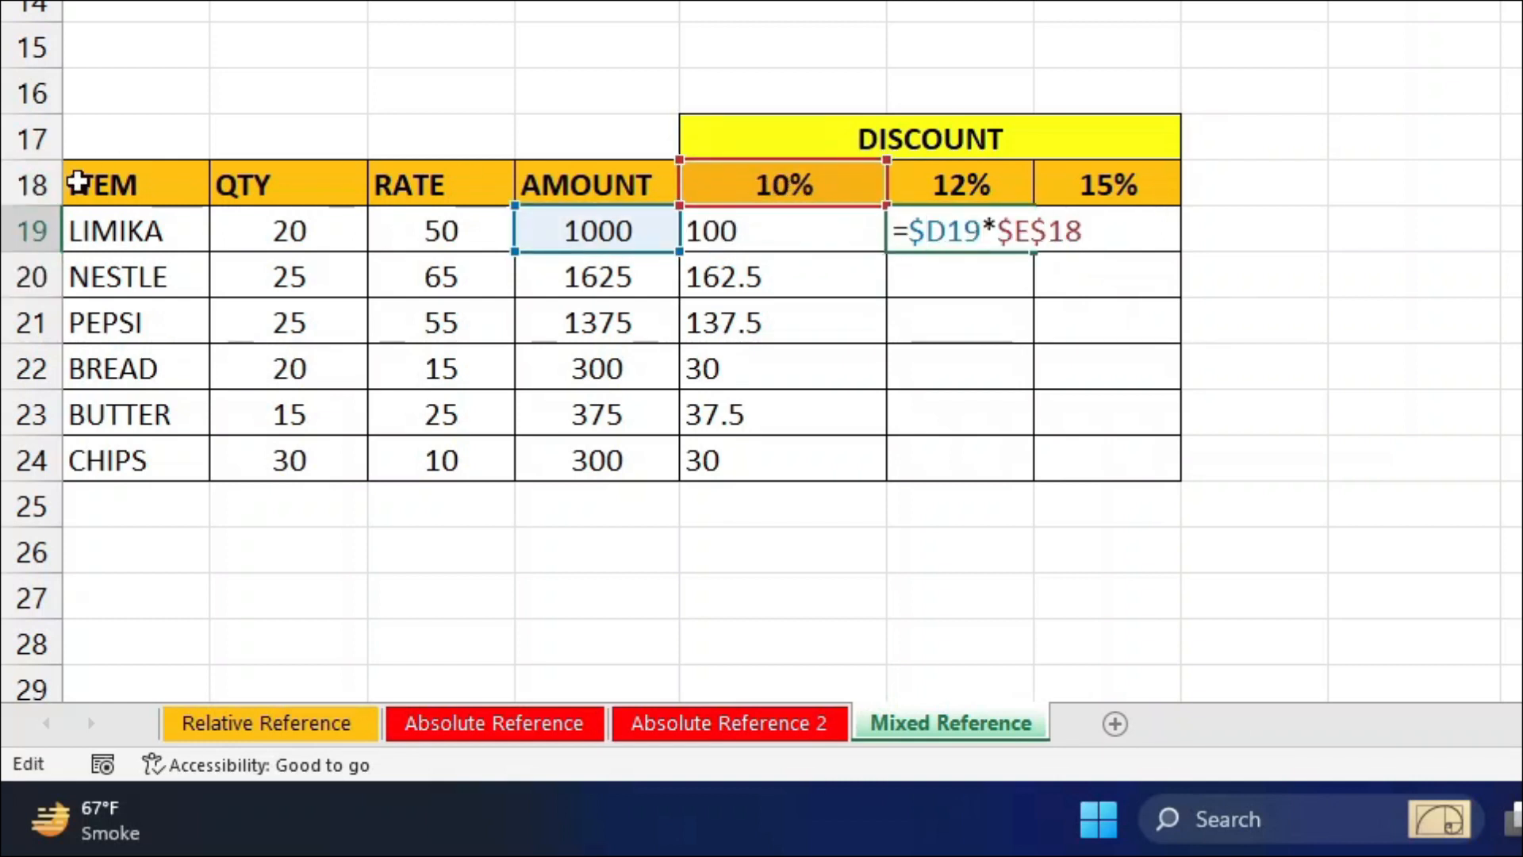
pyautogui.moveTo(857, 190)
pyautogui.mouseDown()
pyautogui.moveTo(792, 211)
pyautogui.moveTo(1111, 204)
pyautogui.moveTo(839, 210)
pyautogui.mouseUp()
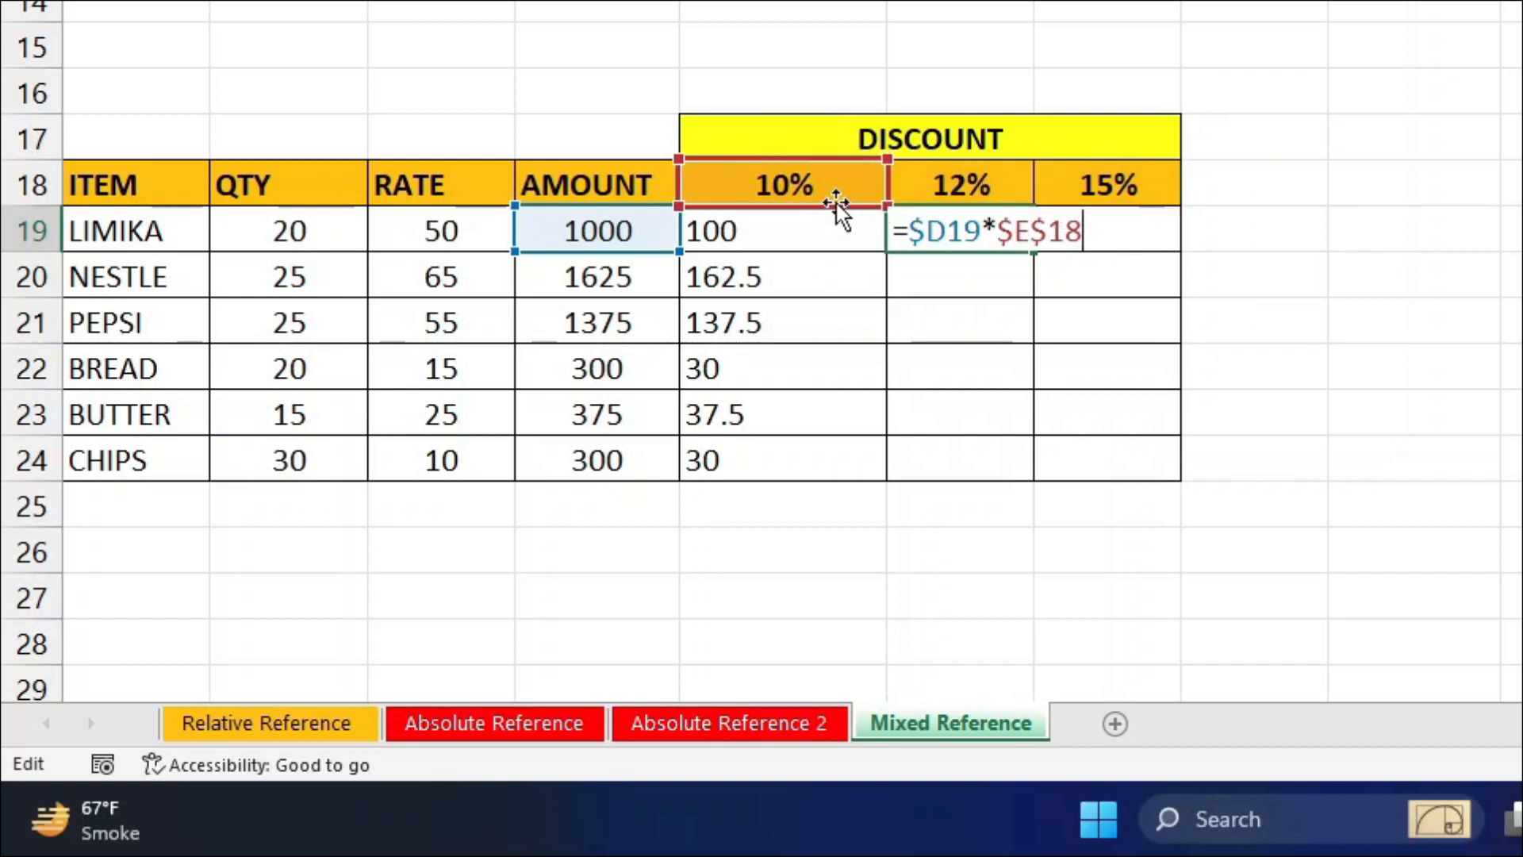
pyautogui.press('Return')
# Step: Change the rate reference in E19 to E$18 and fill =$D19*E$18 across the discount range E19:G24, checking F22
pyautogui.doubleClick(837, 234)
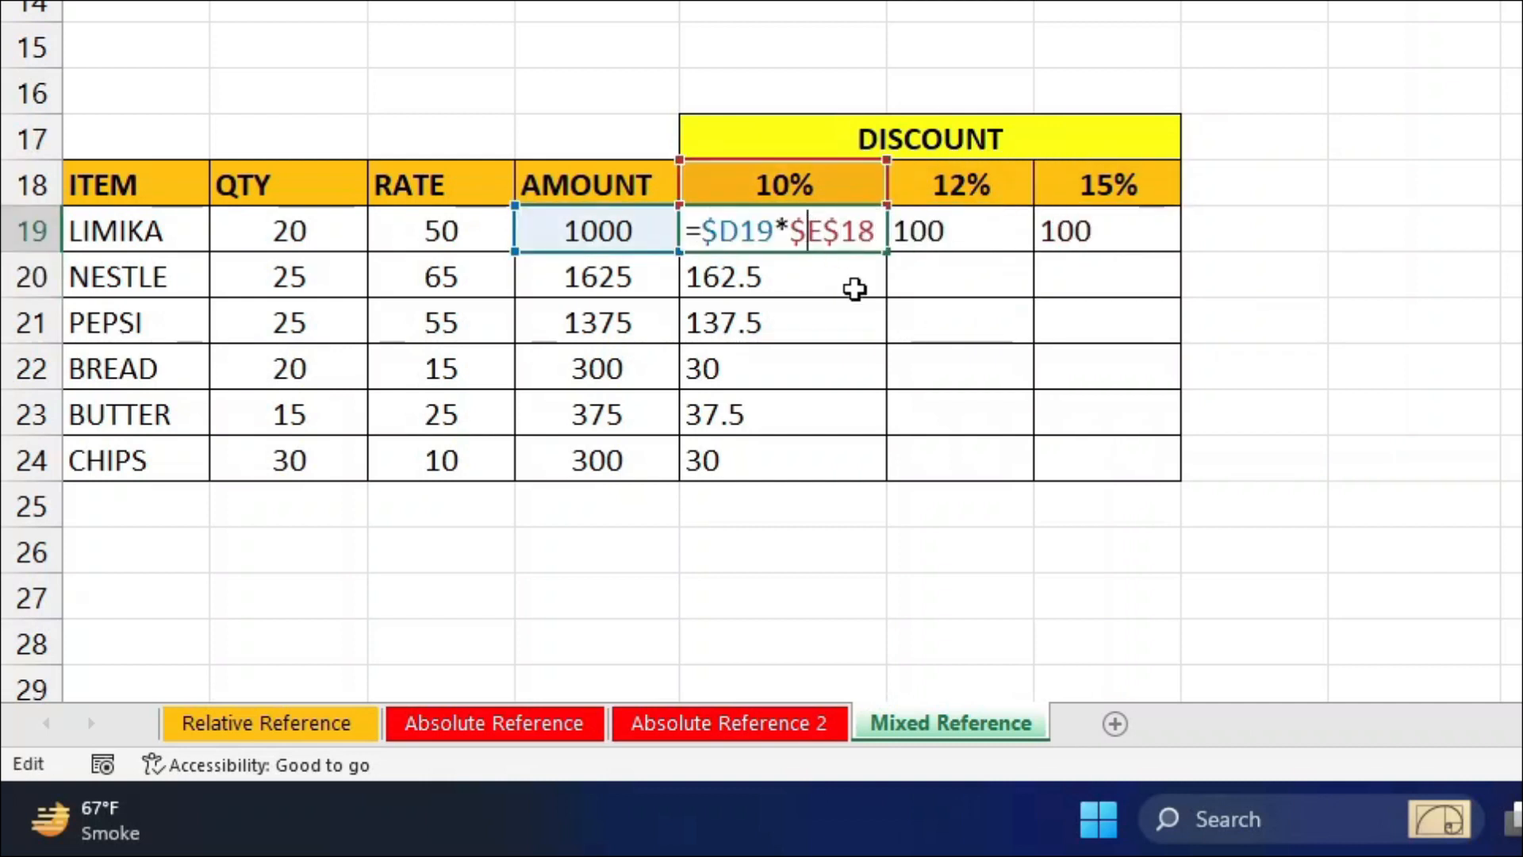
pyautogui.press('BackSpace')
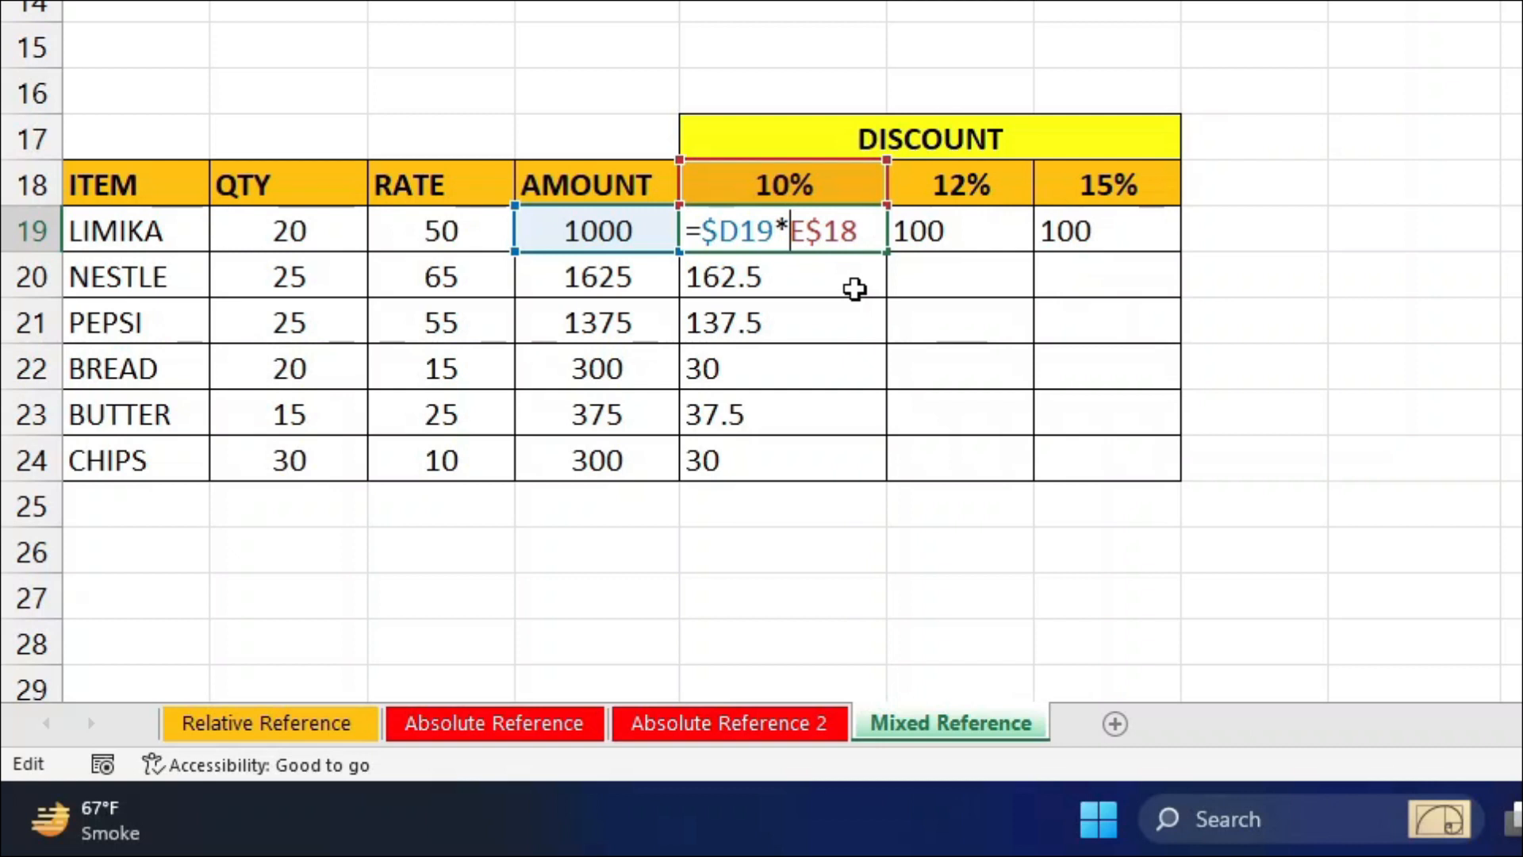
pyautogui.moveTo(813, 235); pyautogui.dragTo(866, 232)
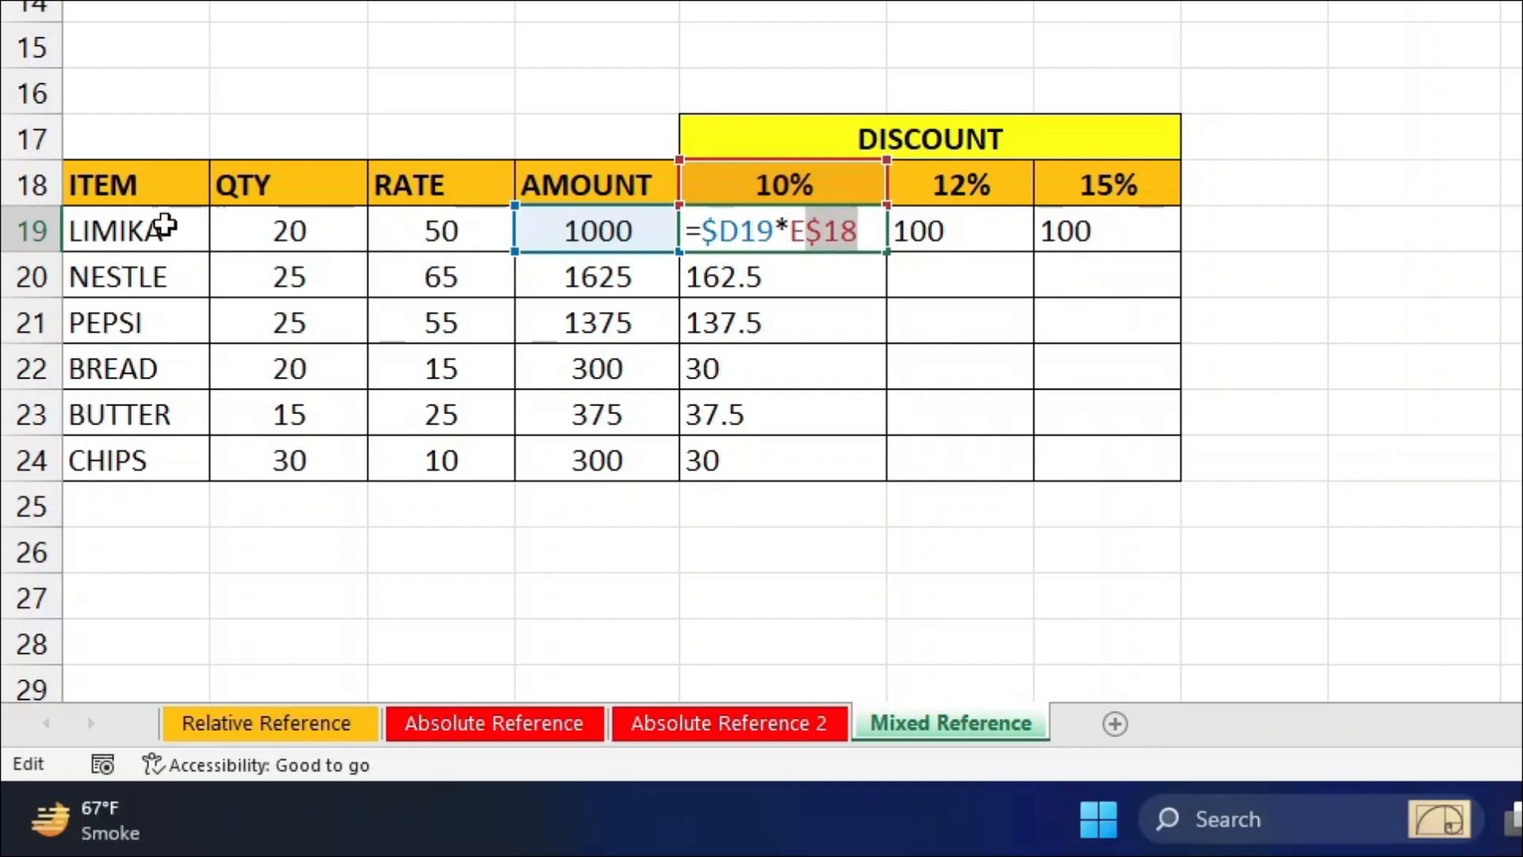
pyautogui.hotkey('ctrl', 'Return')
pyautogui.moveTo(899, 253); pyautogui.dragTo(1178, 480)
pyautogui.doubleClick(956, 373)
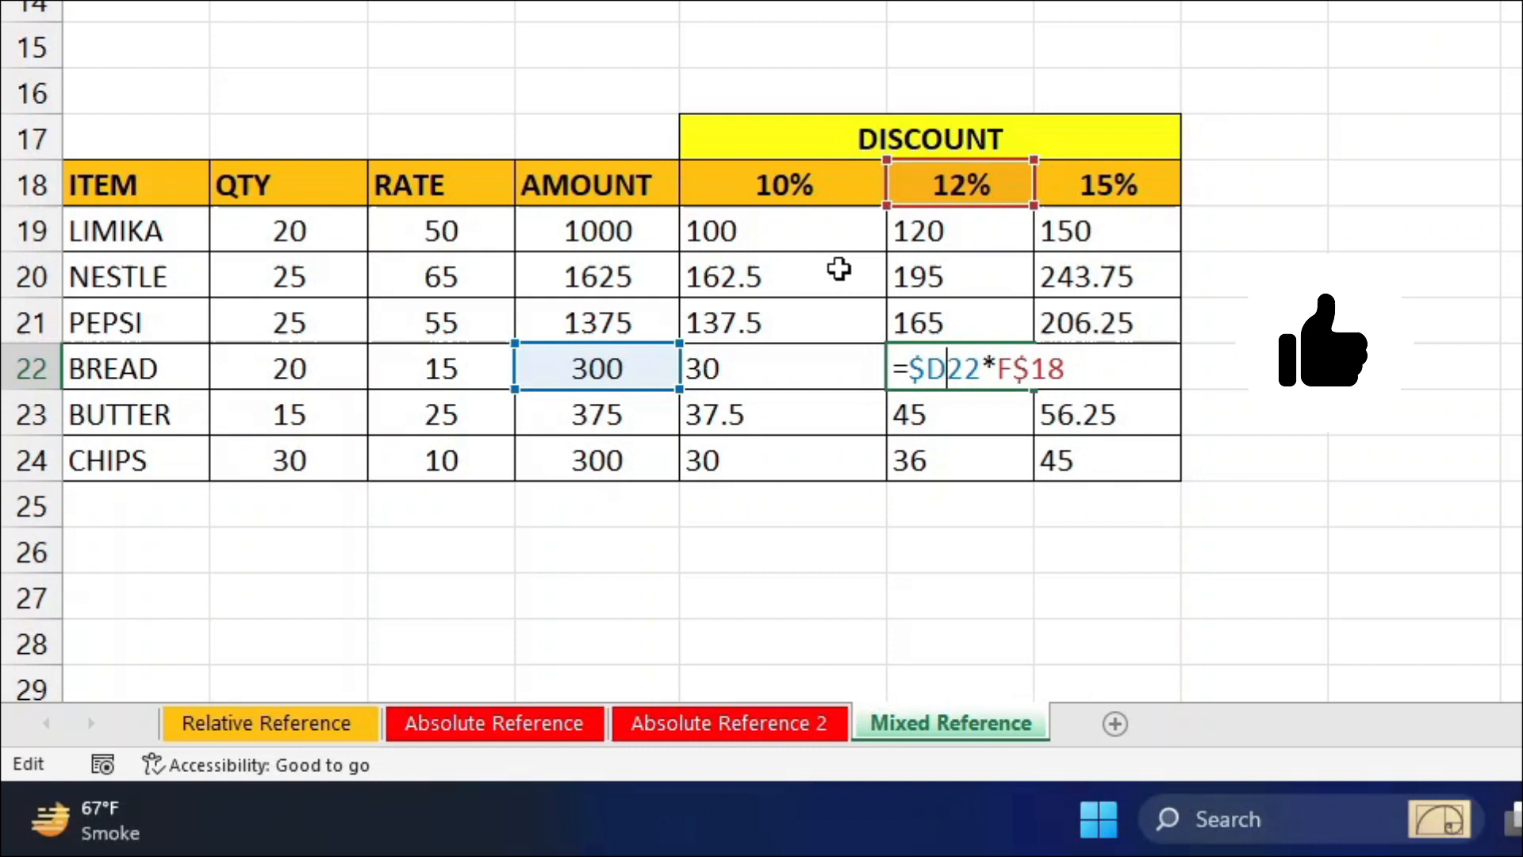
pyautogui.click(843, 230)
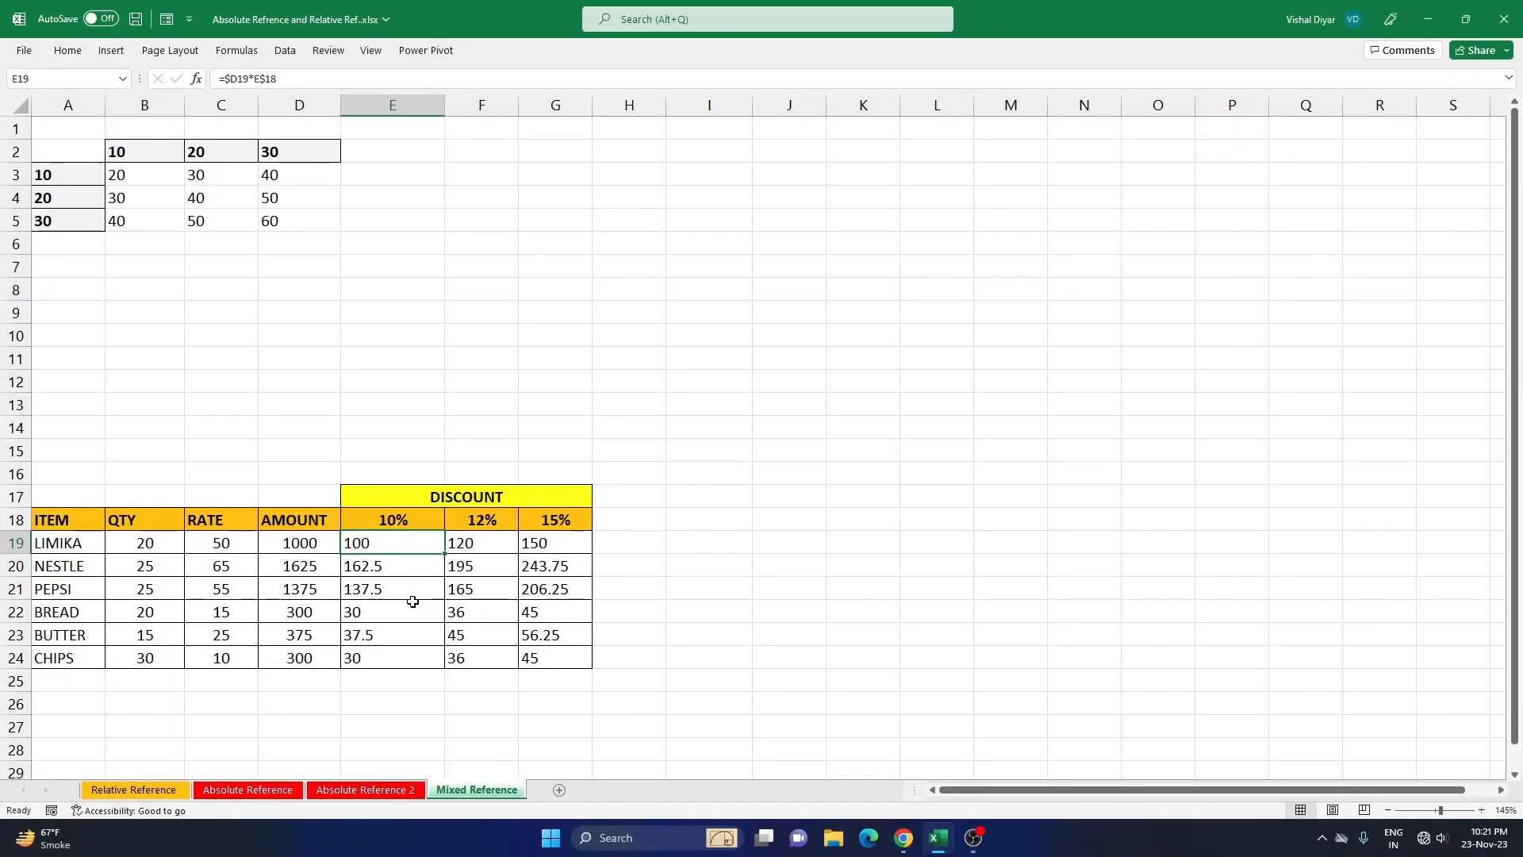
# Step: Review the Absolute Reference, Absolute Reference 2 and Relative Reference sheets
pyautogui.click(291, 789)
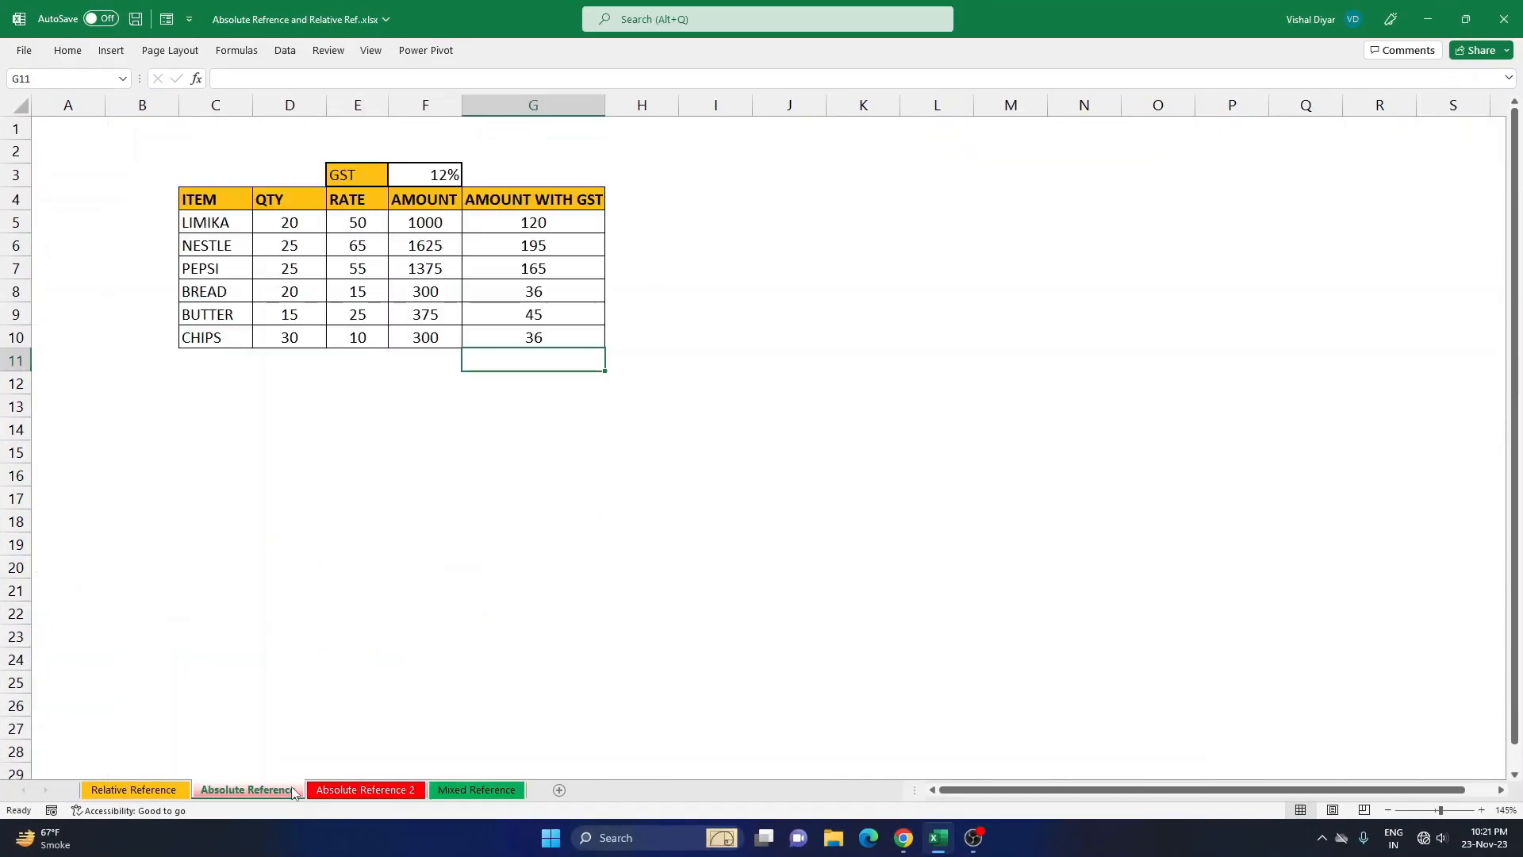
pyautogui.click(357, 790)
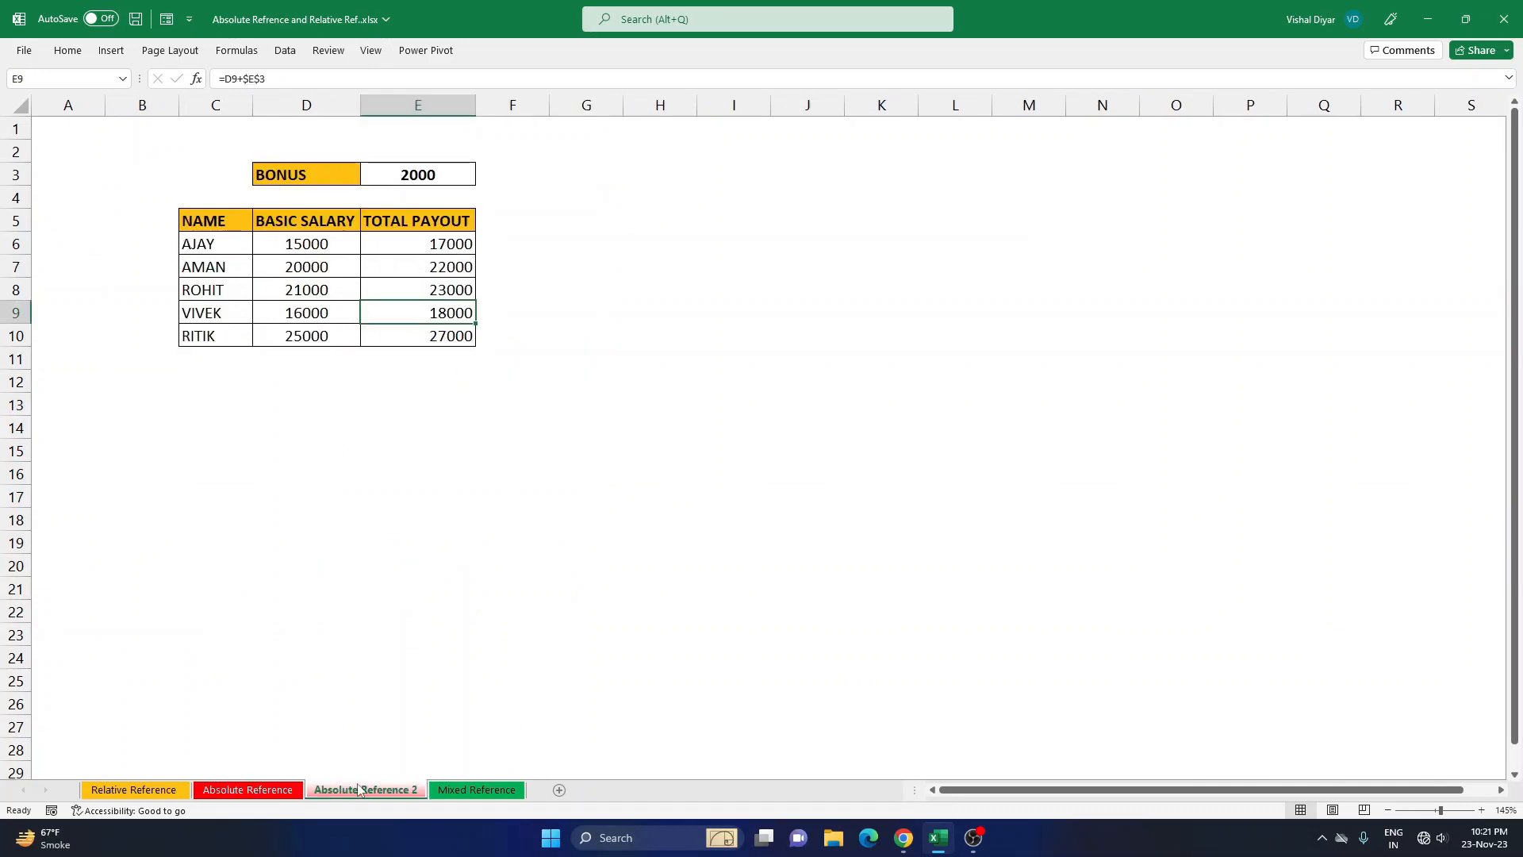
pyautogui.click(277, 790)
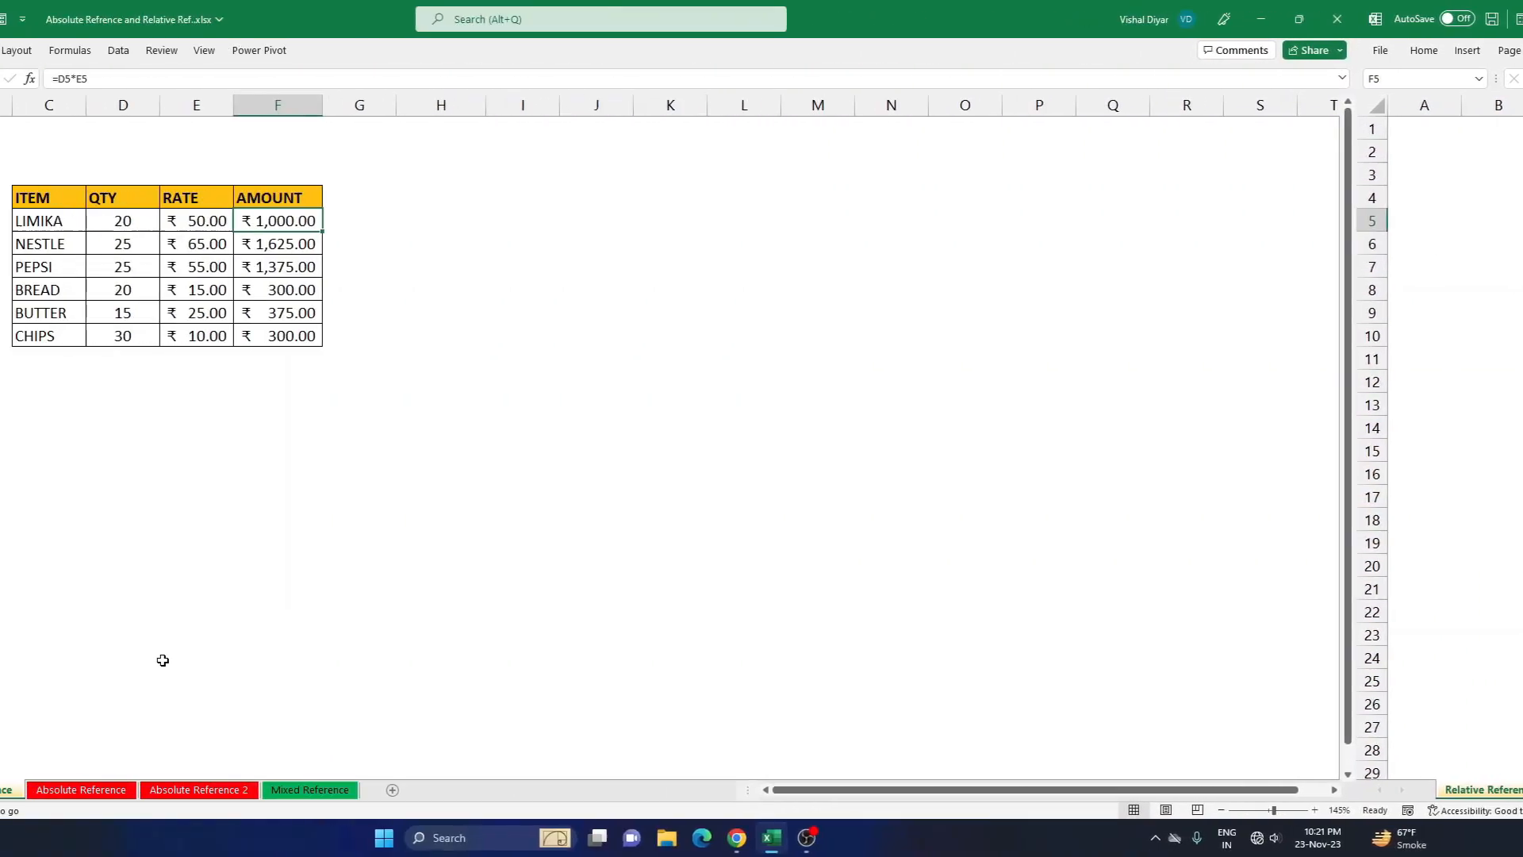